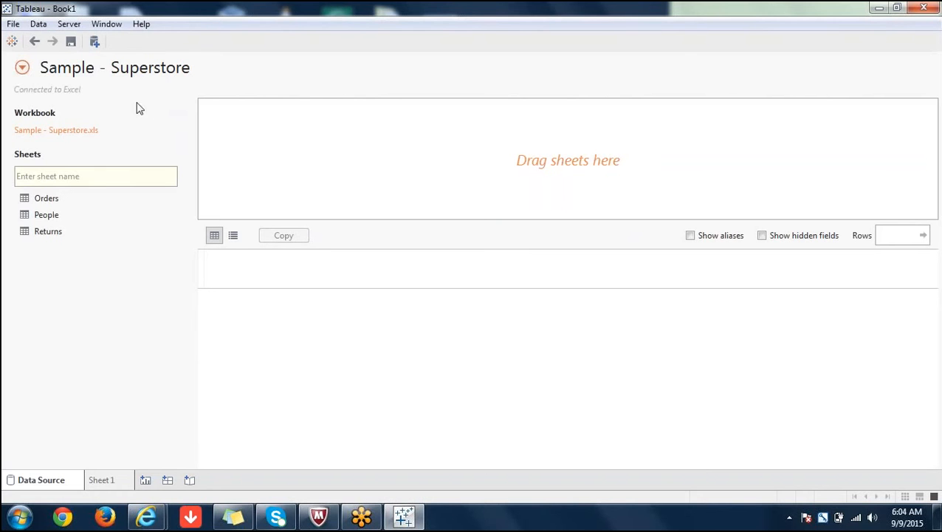
Add the Orders sheet to the data source and open the Sheet 1 worksheet
double_click(46, 199)
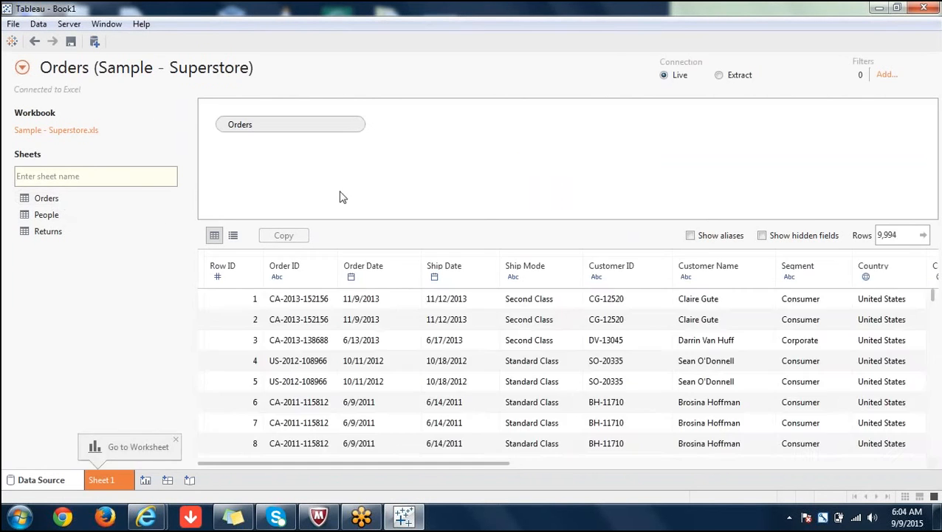
click(104, 480)
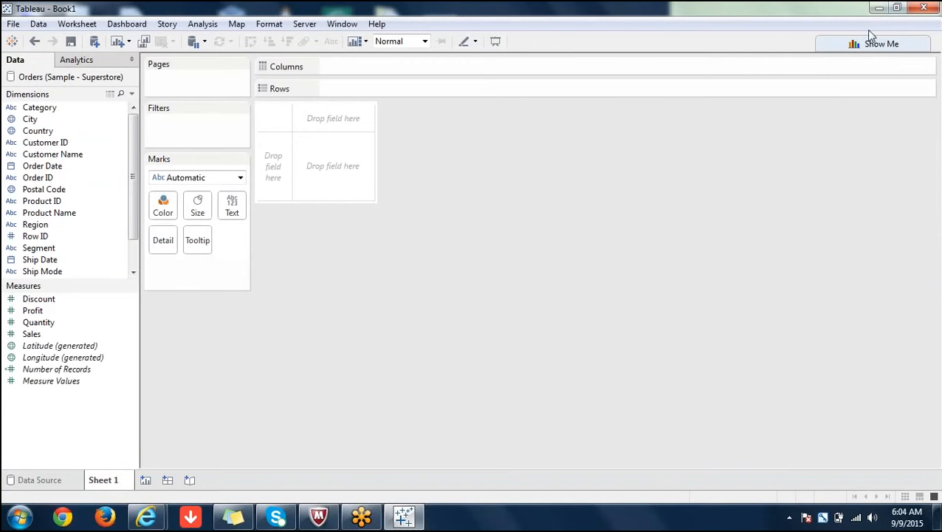
click(941, 124)
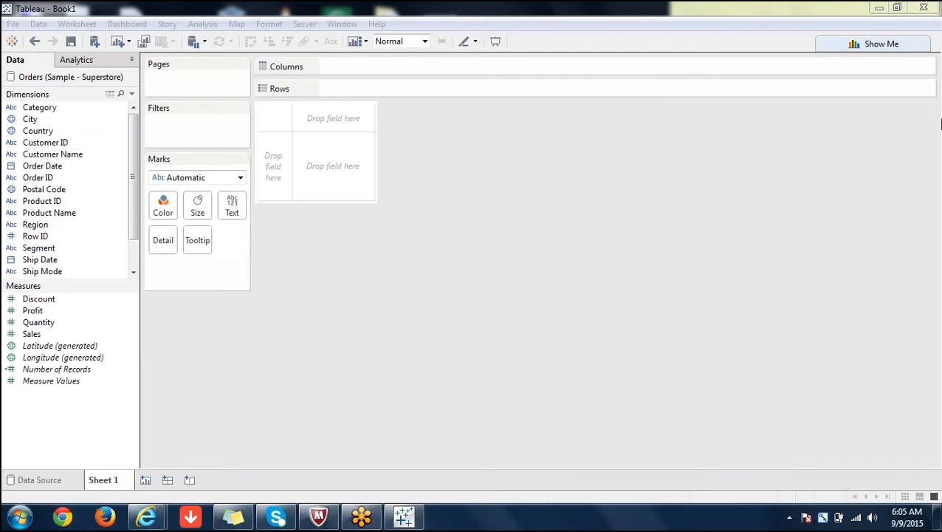
Build a bar chart of Sales by Sub-Category
click(126, 302)
click(73, 332)
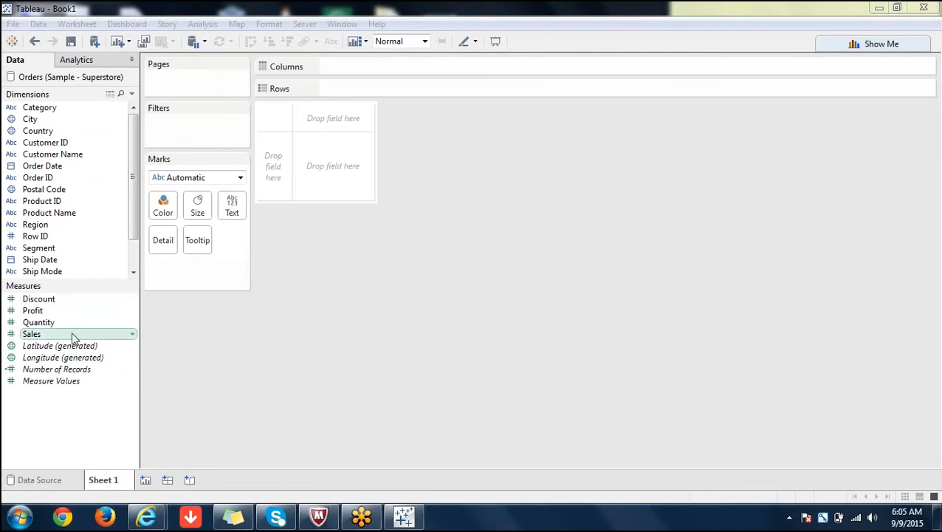
double_click(74, 336)
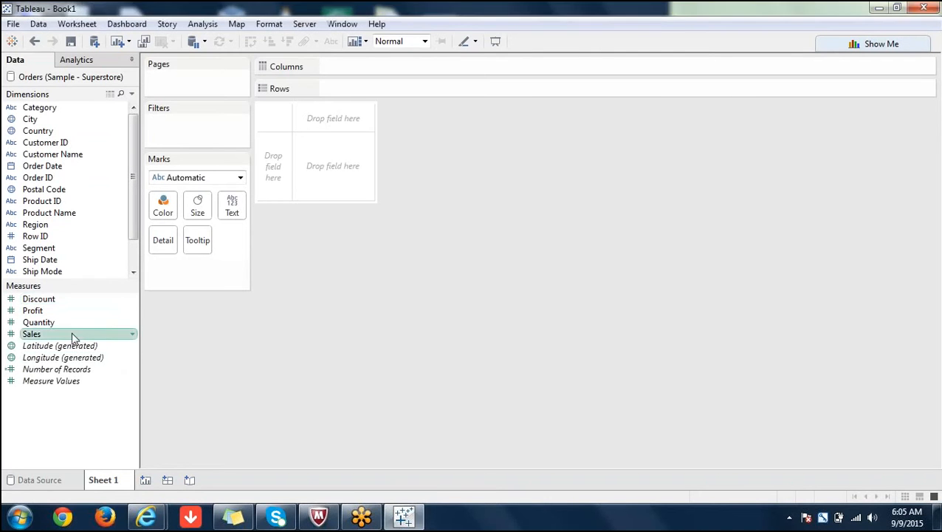
click(133, 271)
double_click(63, 261)
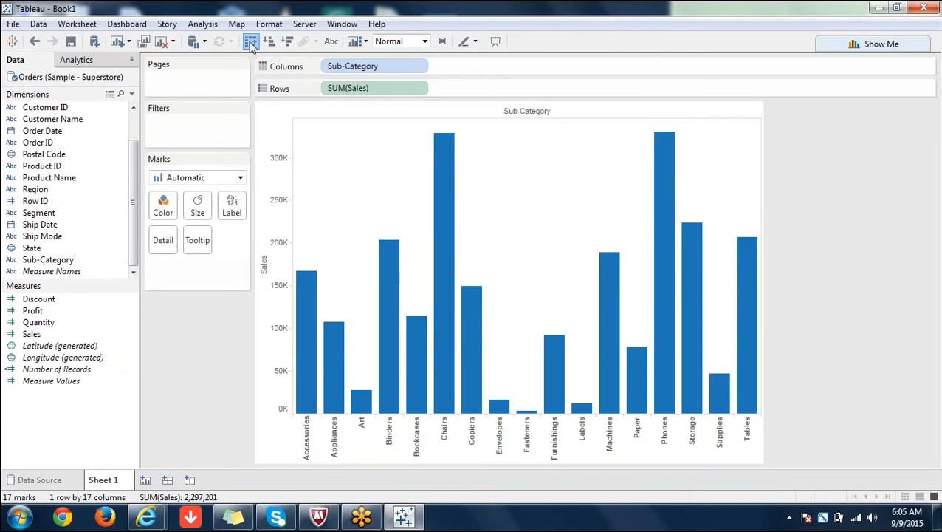
Swap the chart's rows and columns and sort the sub-categories by Sales in descending order
click(250, 41)
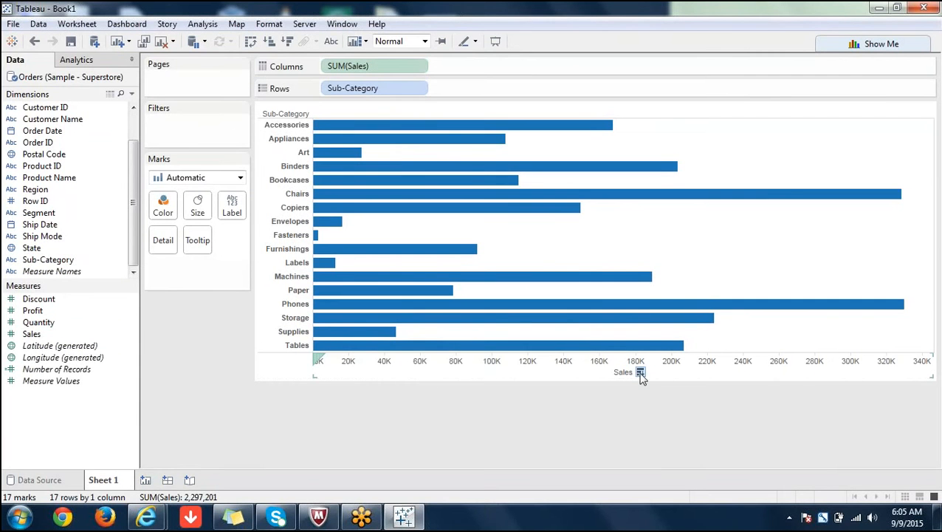
click(640, 373)
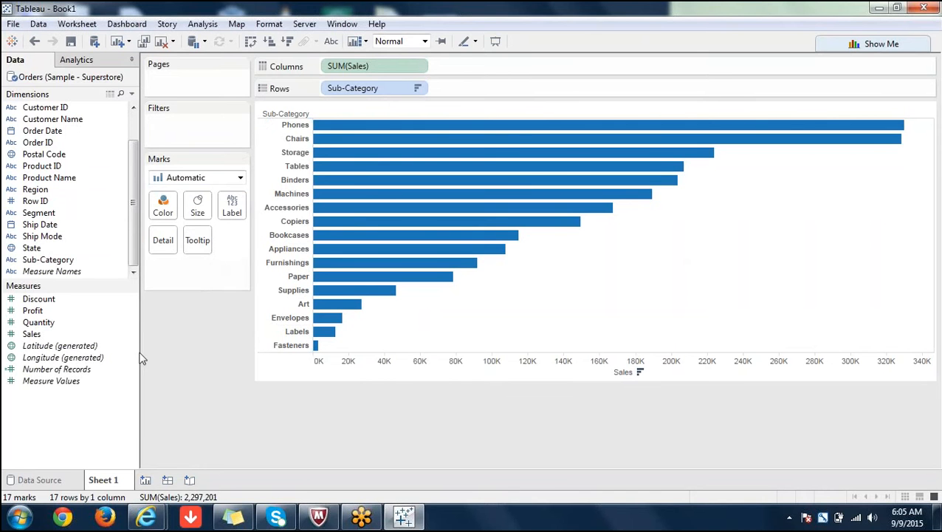
mouse_move(465, 126)
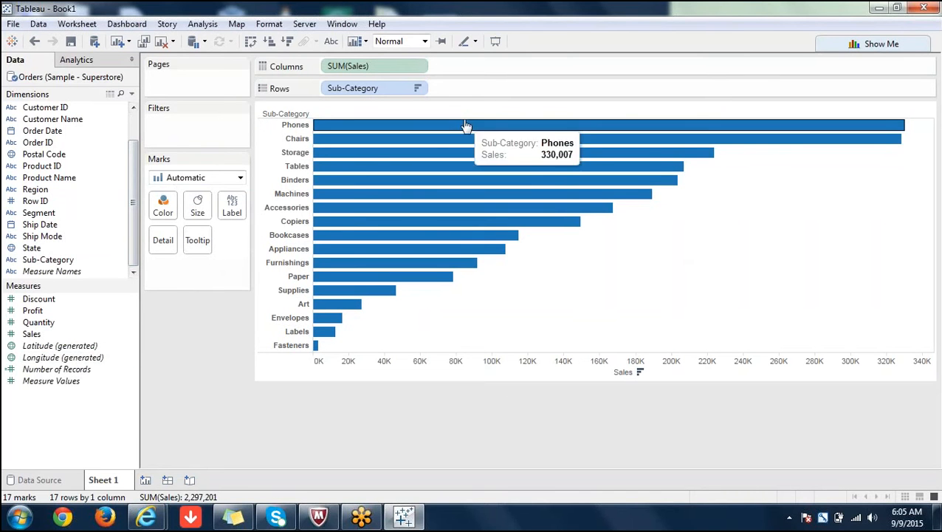
click(64, 265)
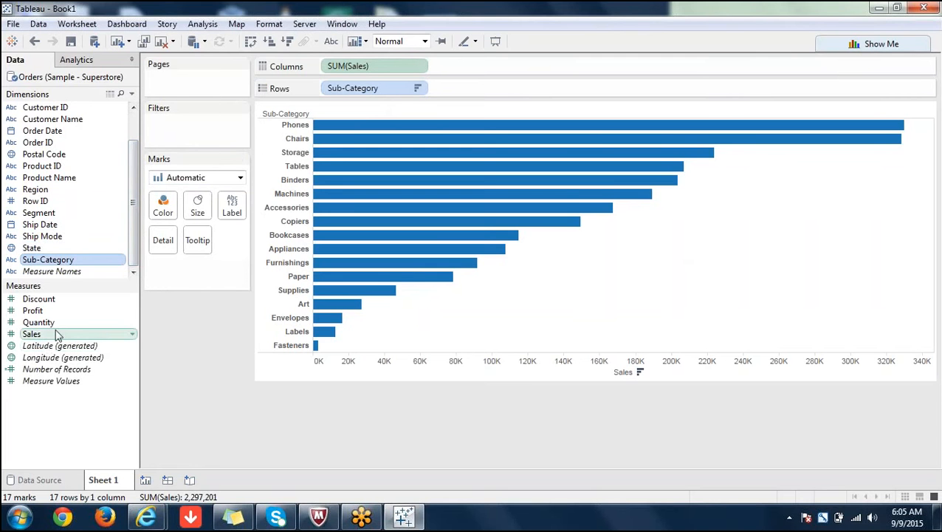
Filter the view on all values of Sales, keeping only values of at least 3,998
drag(58, 335, 172, 135)
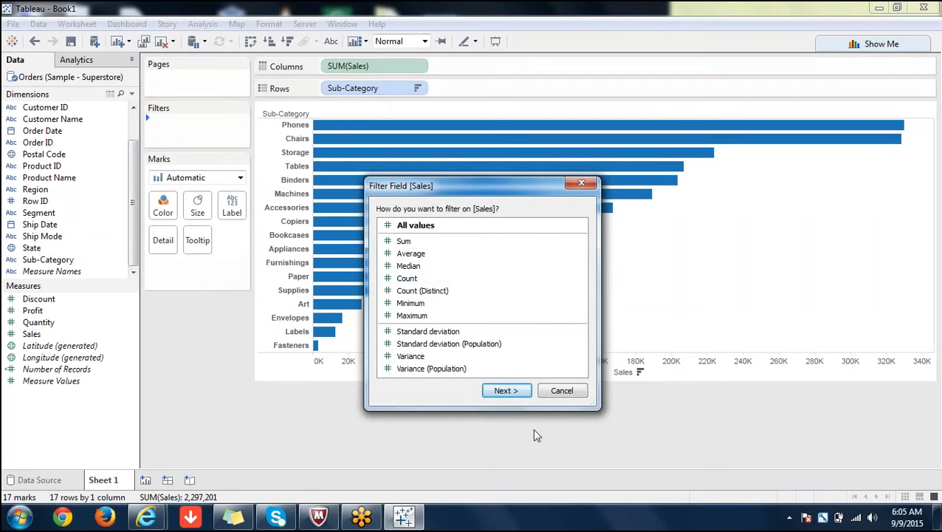
click(527, 397)
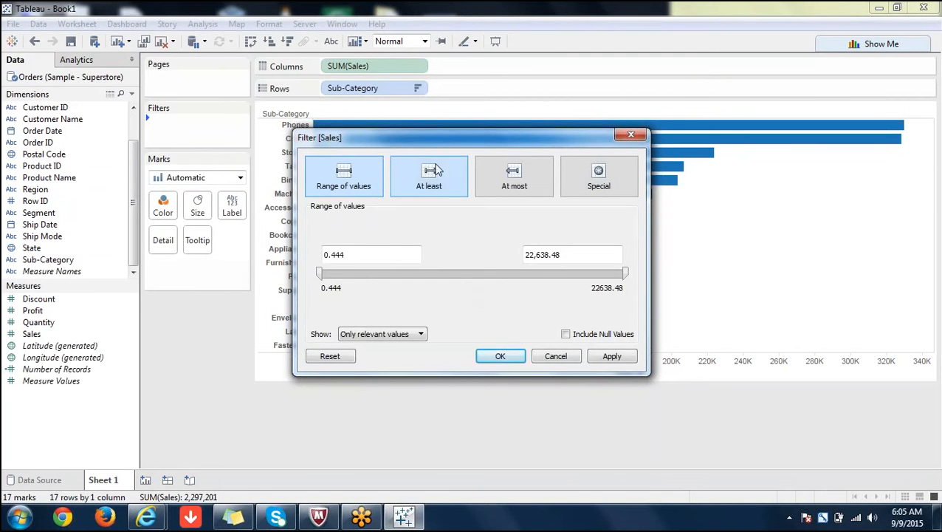
click(434, 189)
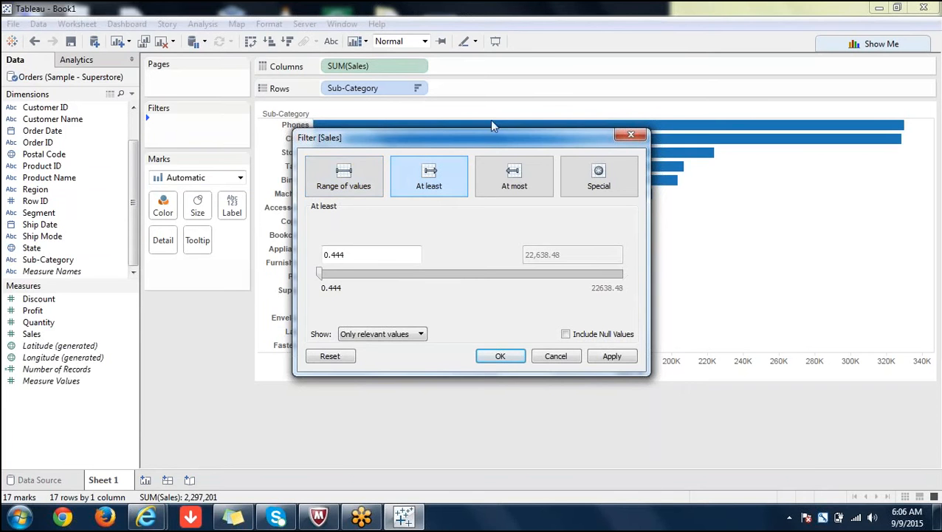
click(368, 257)
key(BackSpace)
key(BackSpace)
key(BackSpace)
key(BackSpace)
key(BackSpace)
drag(317, 278, 370, 273)
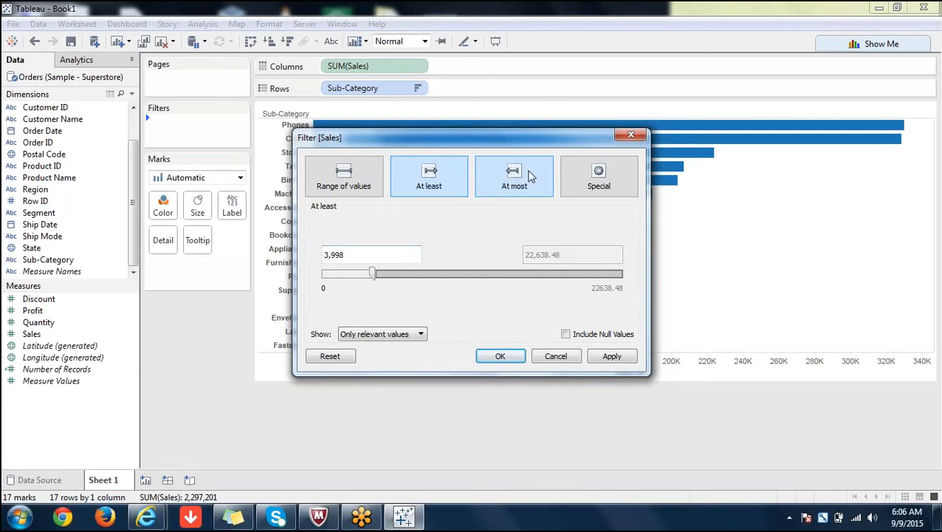
click(501, 357)
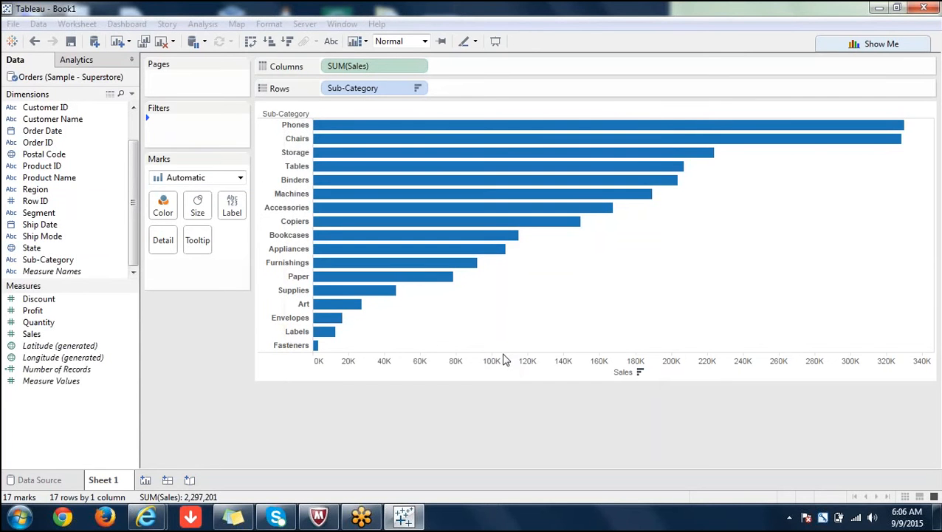
Edit the Sales filter to lower its minimum to 1,973 and apply it to the chart
click(237, 126)
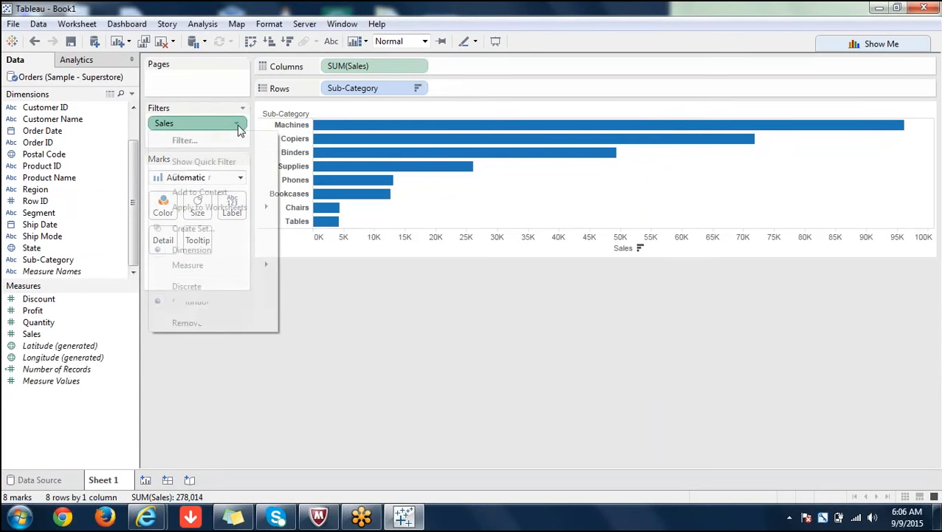
click(185, 141)
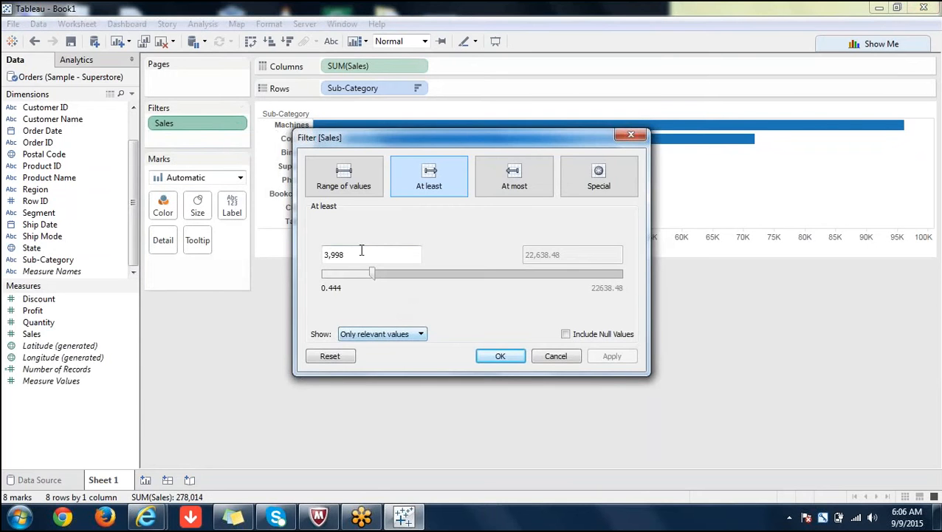
drag(372, 273, 345, 273)
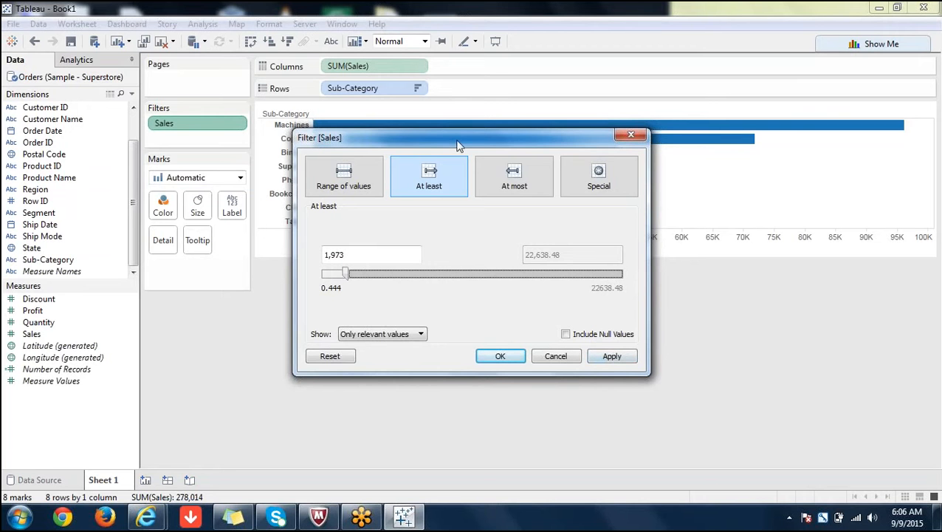
drag(458, 146, 196, 216)
click(352, 424)
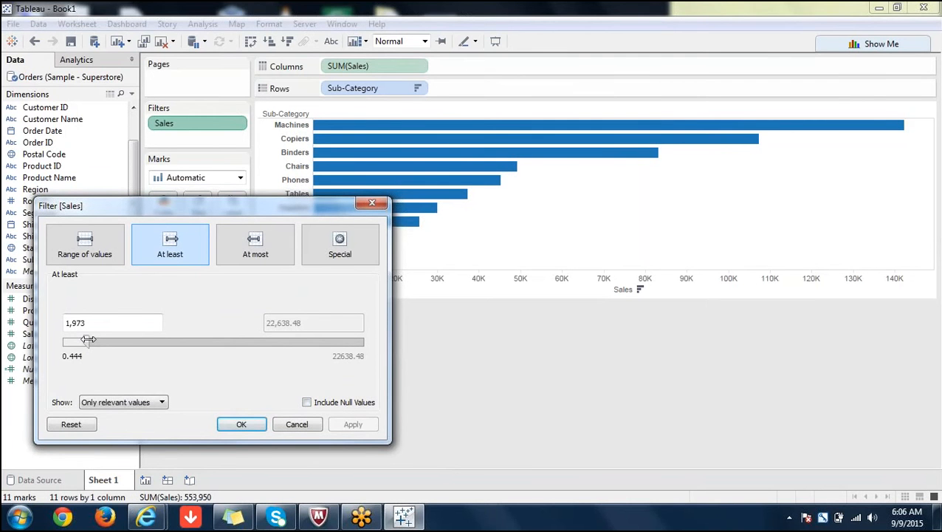
click(241, 426)
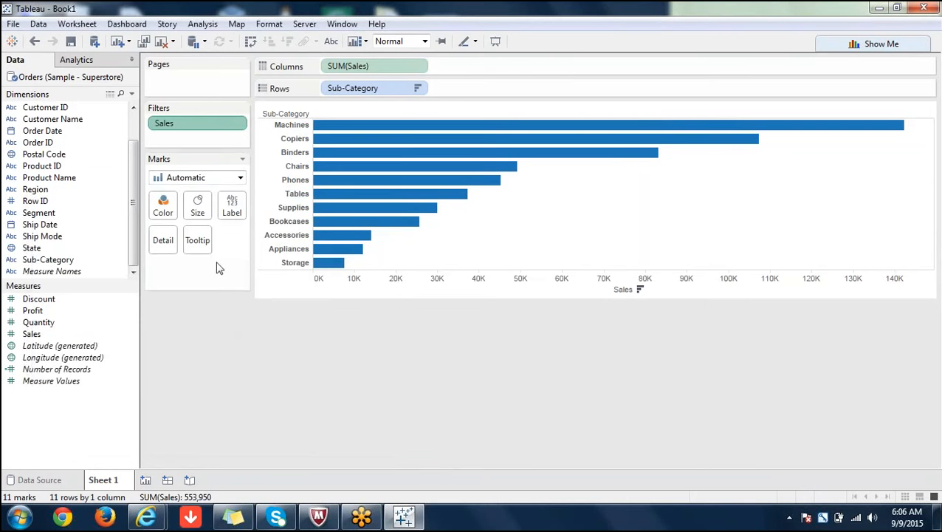
Show the quick filter for Sales and lower its minimum to 0.444
click(235, 126)
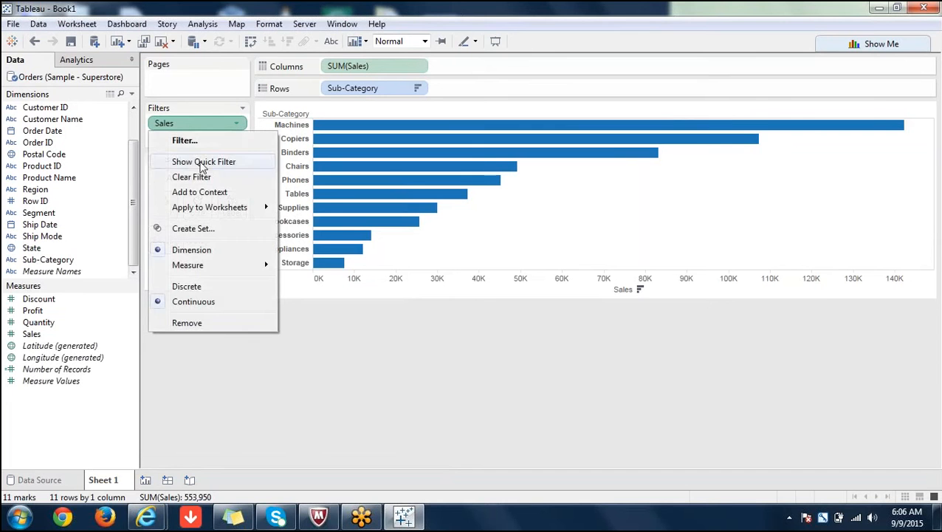
click(202, 162)
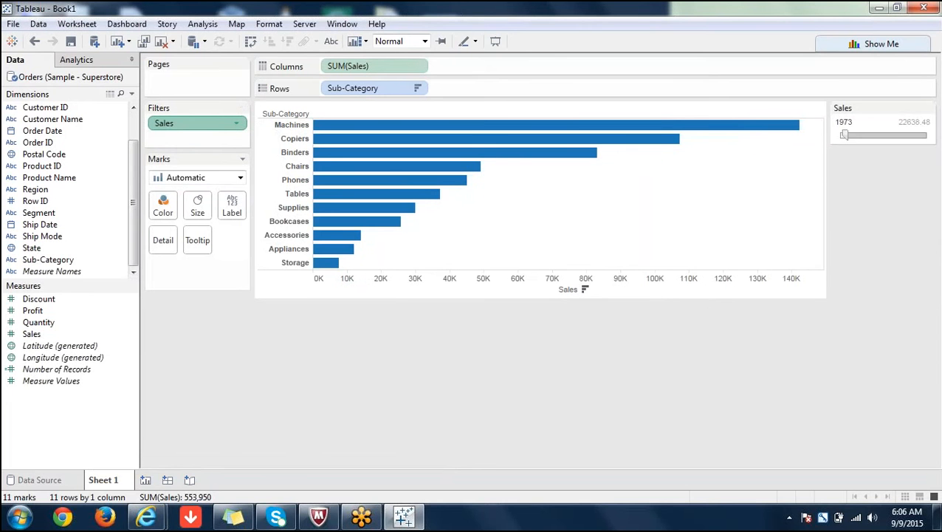
mouse_move(844, 135)
mouse_down()
mouse_move(909, 135)
mouse_move(839, 139)
mouse_up()
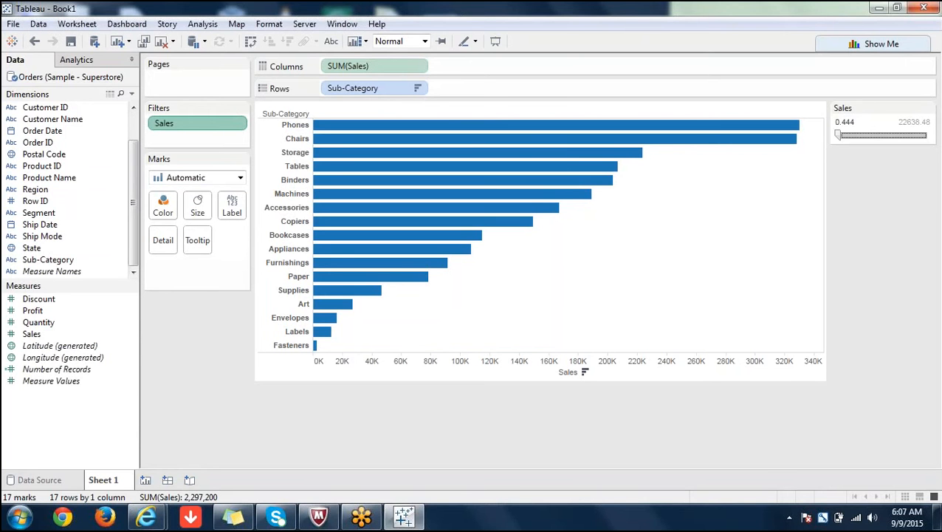
click(184, 378)
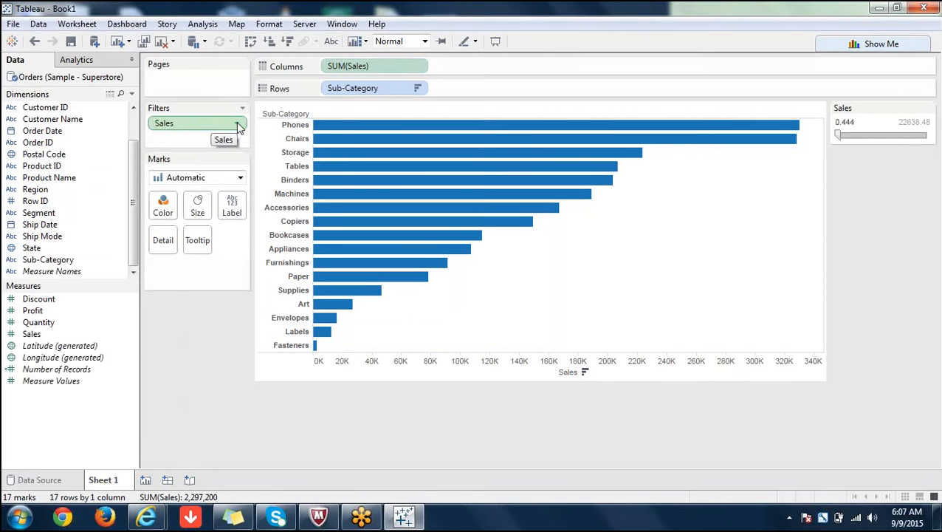
Review the range of values offered for filtering SUM(Sales), without applying a filter
click(419, 67)
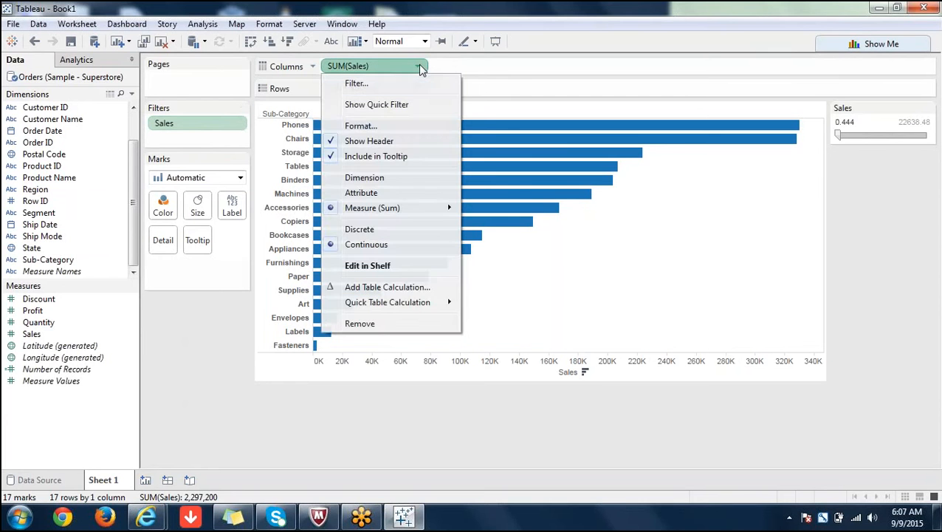
click(384, 83)
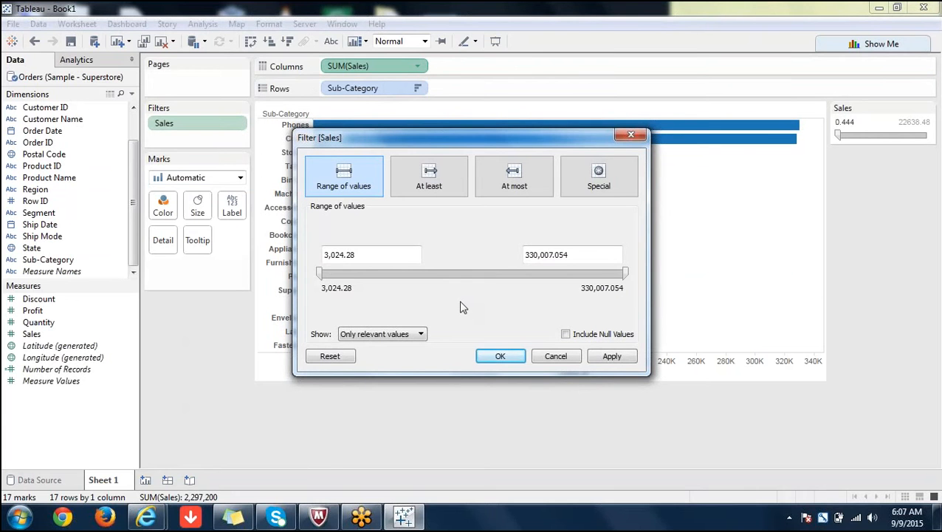
click(555, 357)
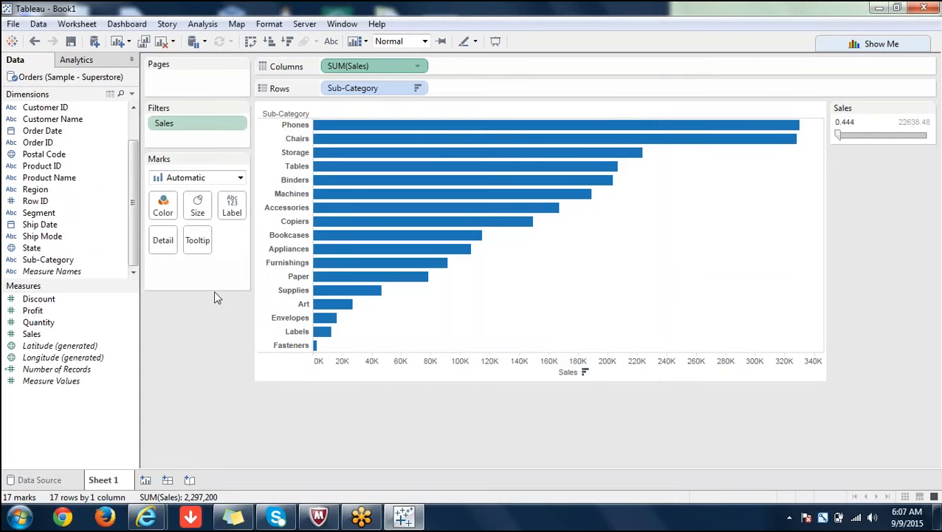
Remove the Sales filter from the view and recheck the value range for filtering SUM(Sales), without applying it
drag(221, 126, 70, 415)
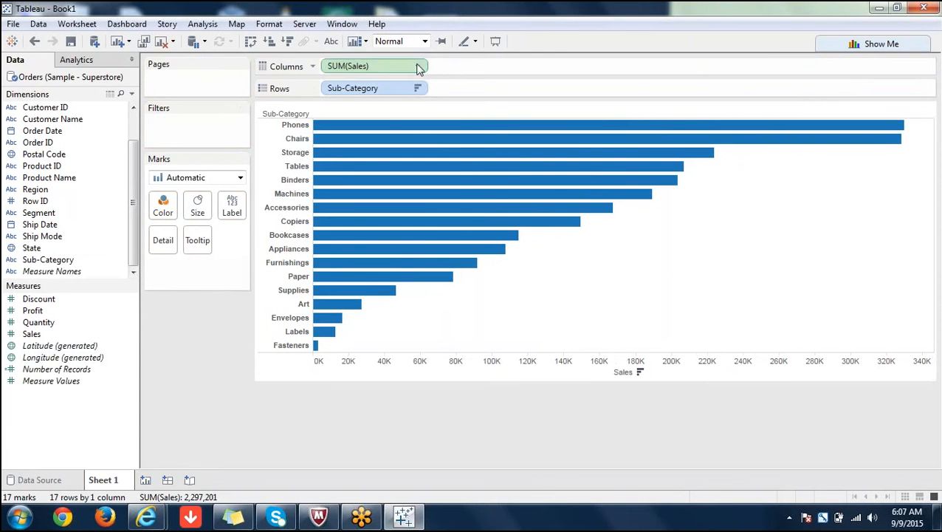
click(417, 65)
click(403, 87)
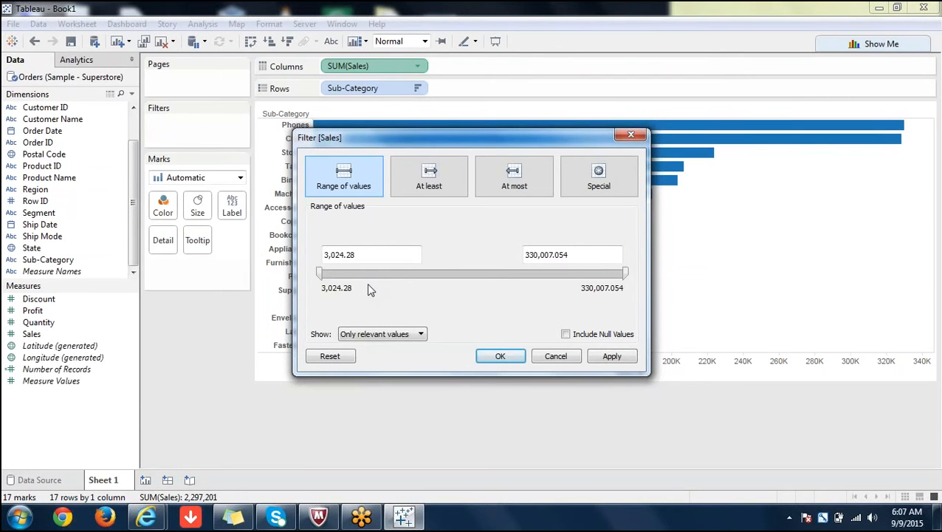
click(553, 356)
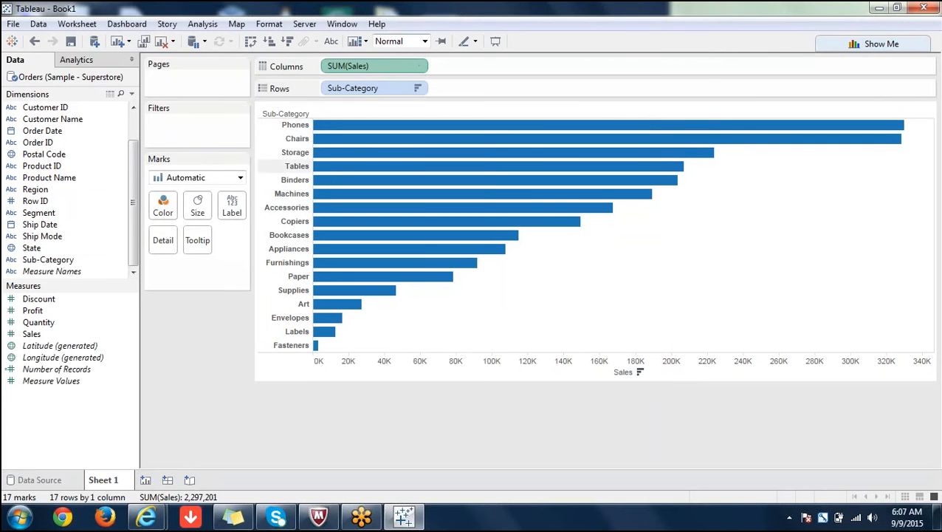
Review the filter options for the Sub-Category field on Rows, without applying a filter
click(418, 89)
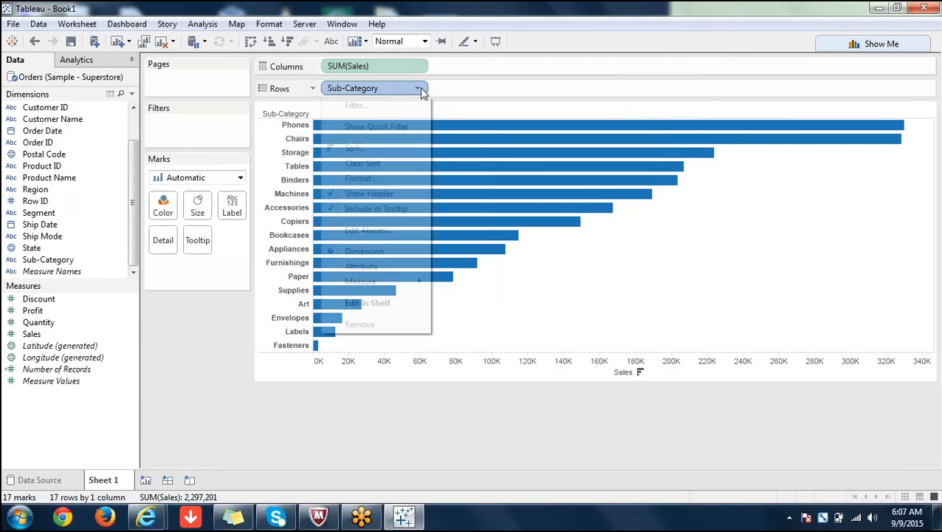
click(397, 107)
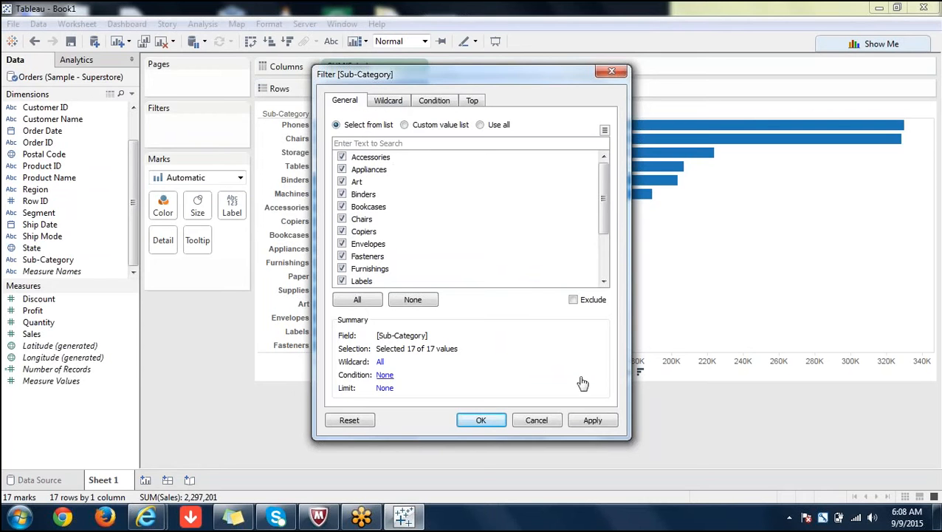
click(540, 423)
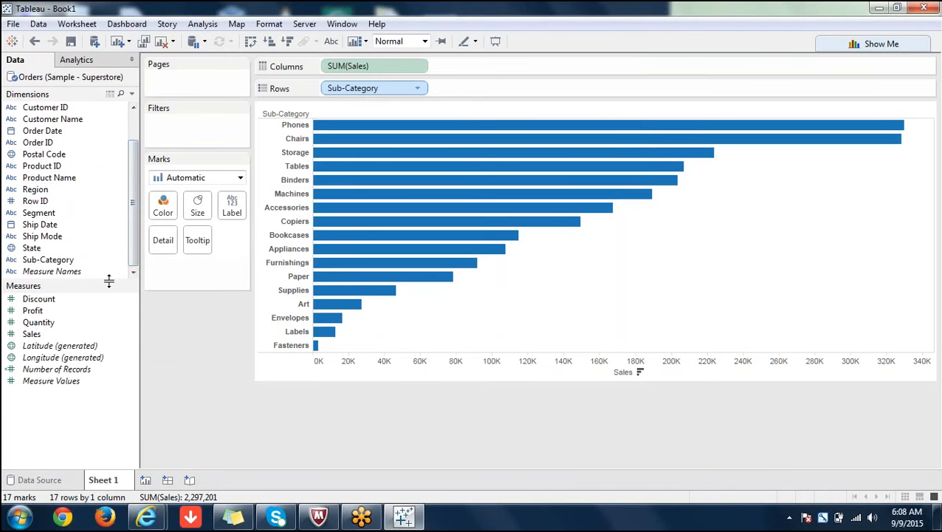
Combine Sub-Category with Category into a hierarchy named Catsubhier
drag(108, 280, 107, 333)
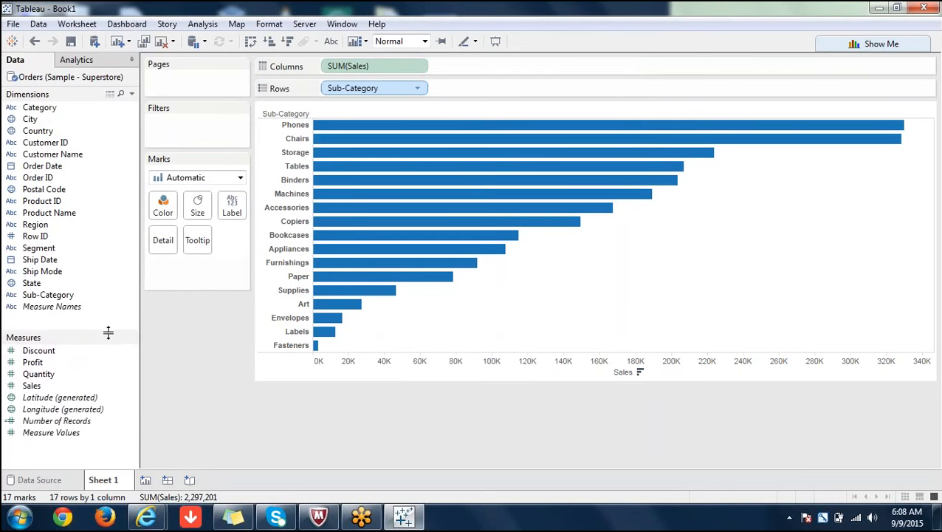
click(76, 295)
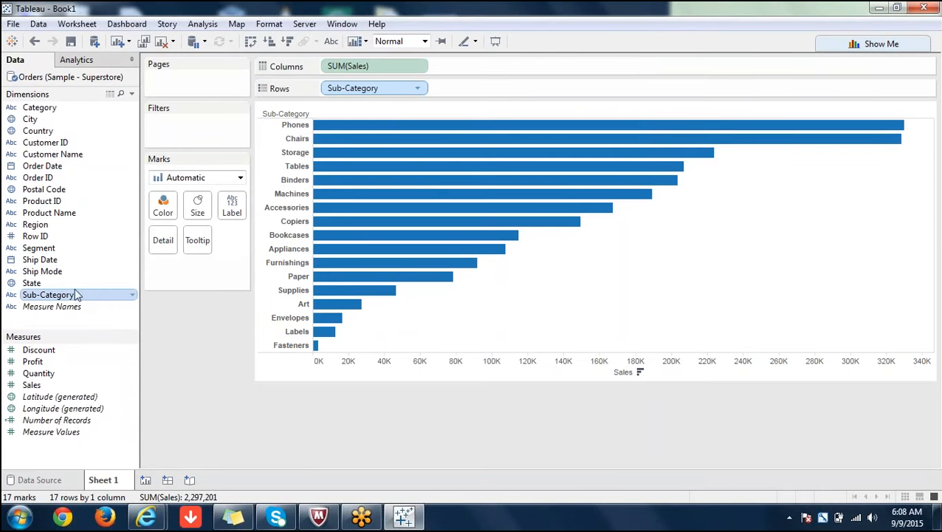
drag(74, 295, 71, 107)
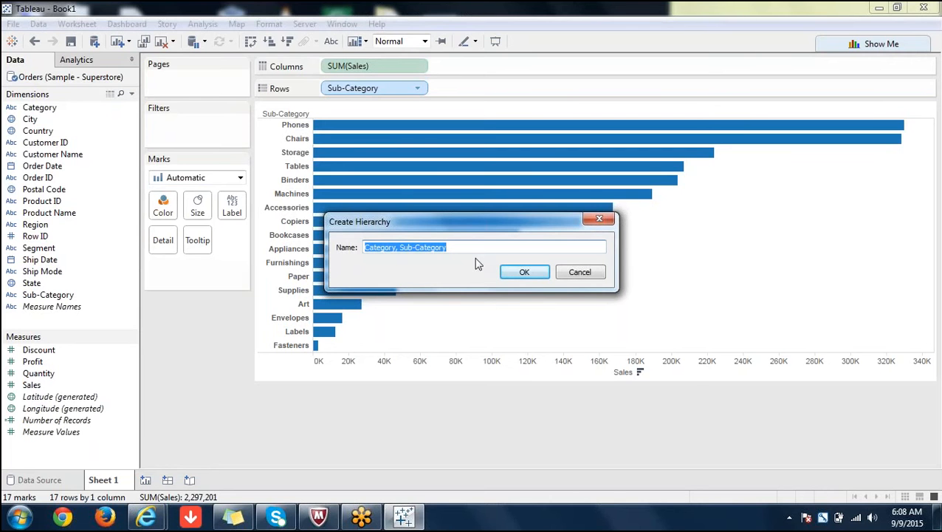
text(Ca)
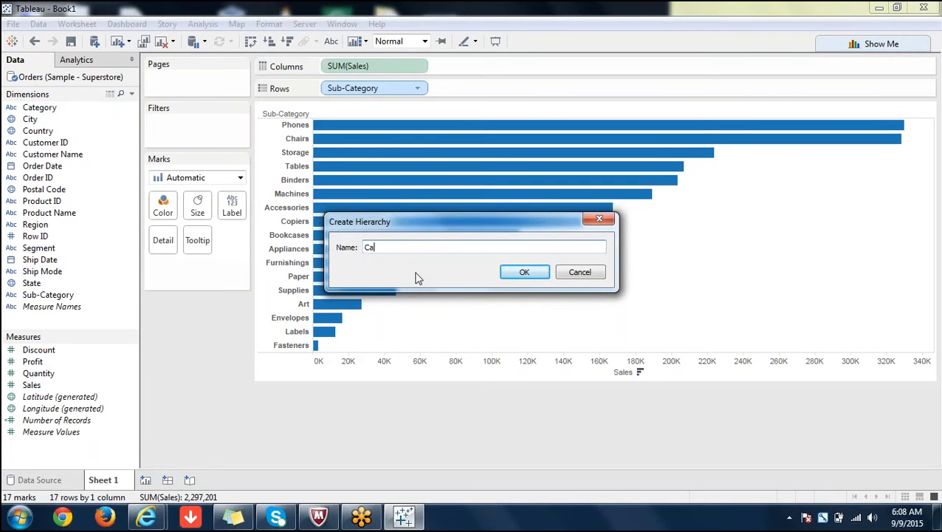
text(tsubhier)
click(516, 273)
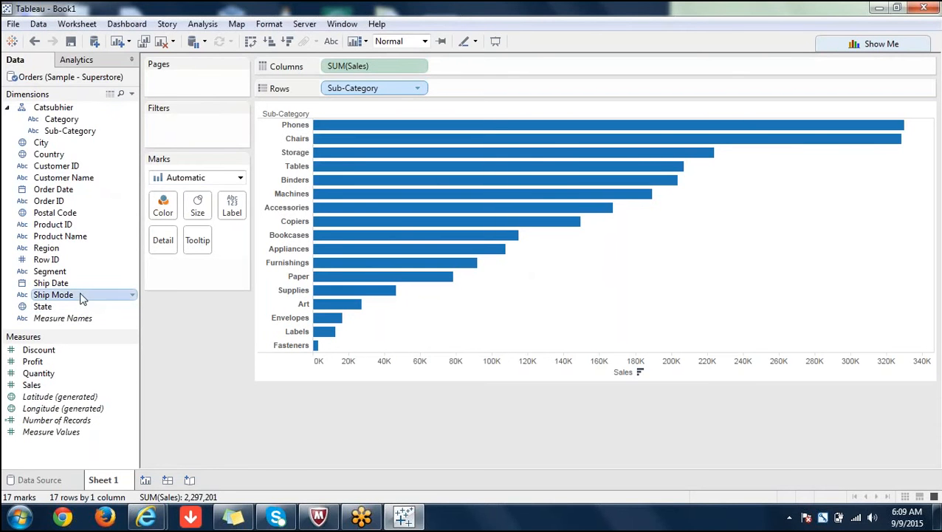
Add Ship Mode to the Catsubhier hierarchy below Sub-Category, and drill Sub-Category down to Ship Mode and back up
drag(81, 295, 84, 138)
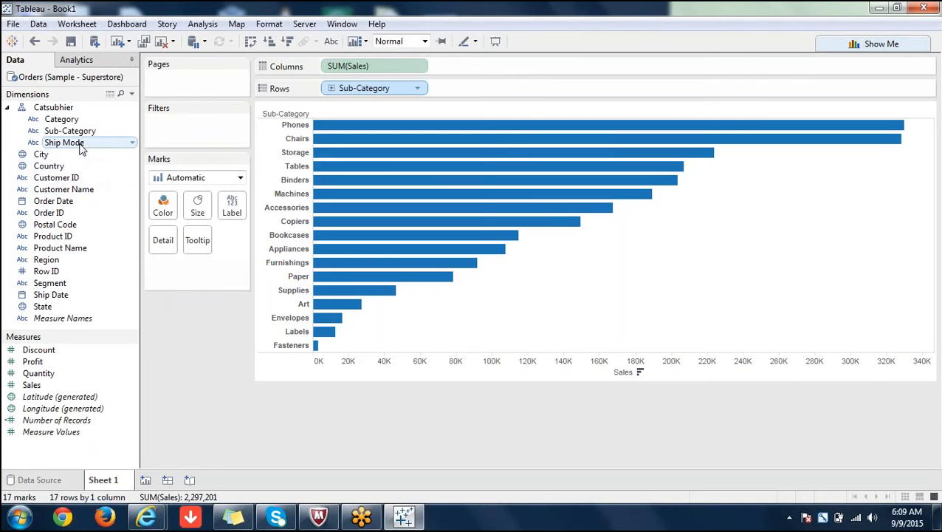
key(ctrl+z)
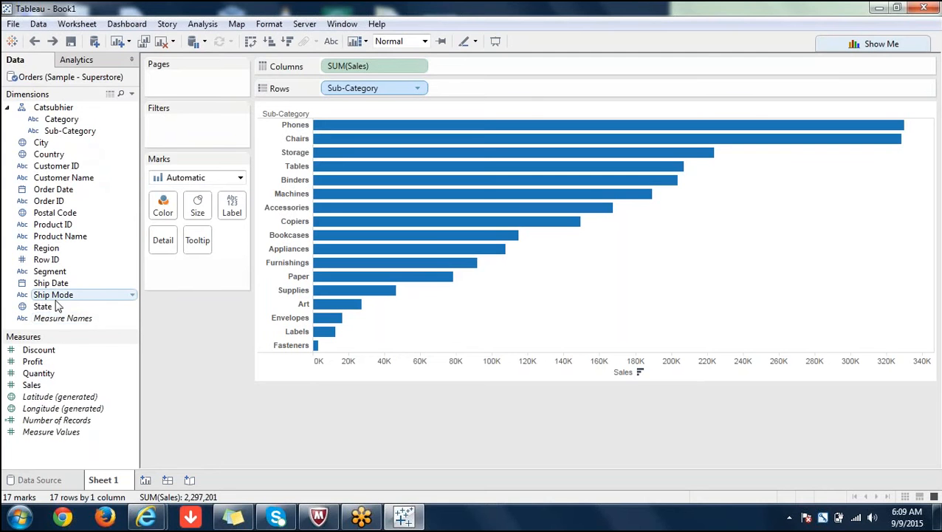
drag(56, 300, 66, 142)
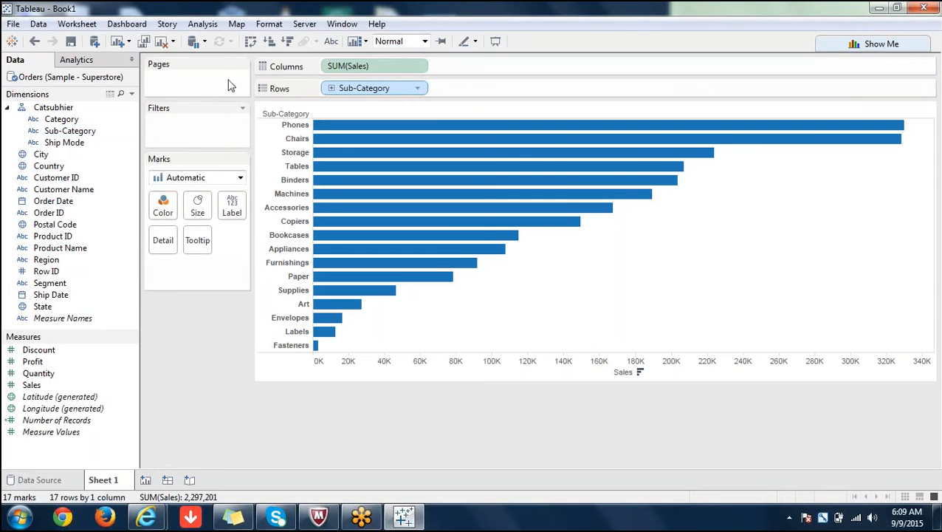
click(333, 91)
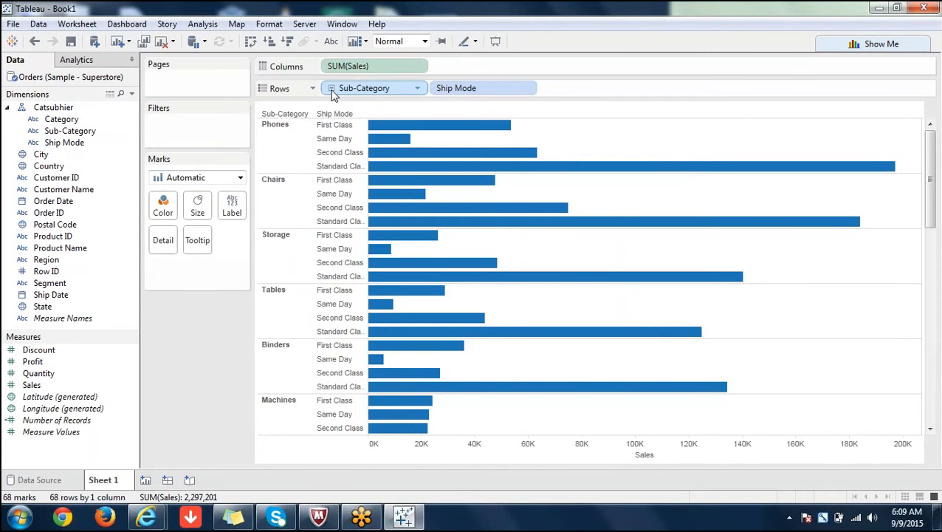
click(332, 91)
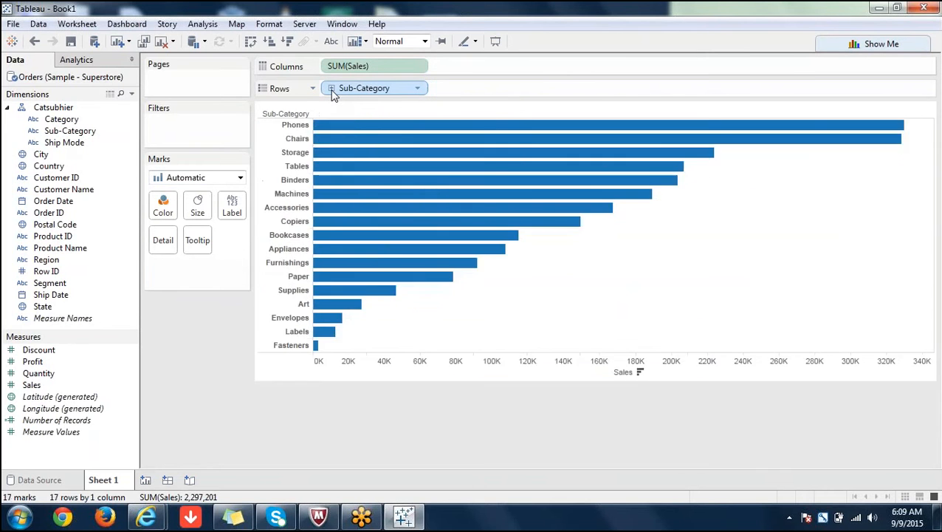
Place Category ahead of Sub-Category on Rows, and roll the chart up to Category and back down to Sub-Category
drag(57, 124, 319, 86)
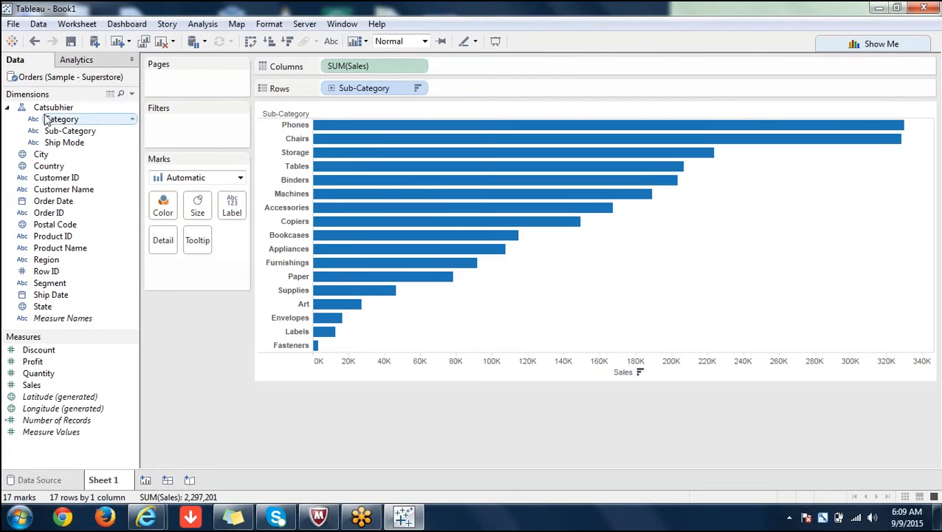
drag(62, 124, 336, 89)
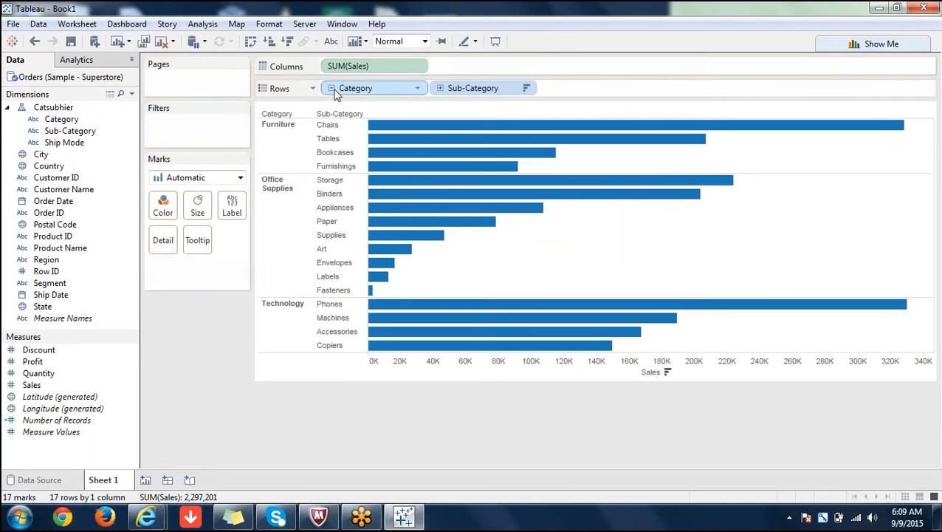
click(332, 88)
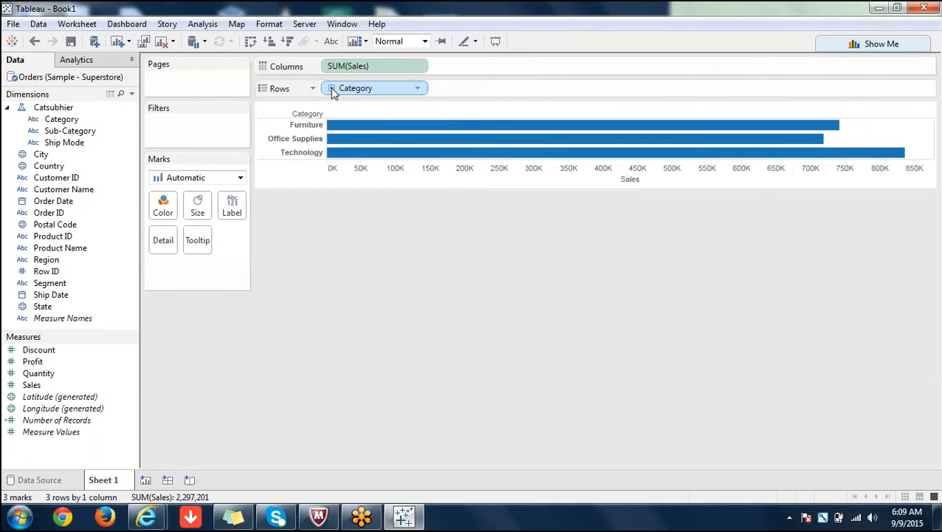
click(331, 89)
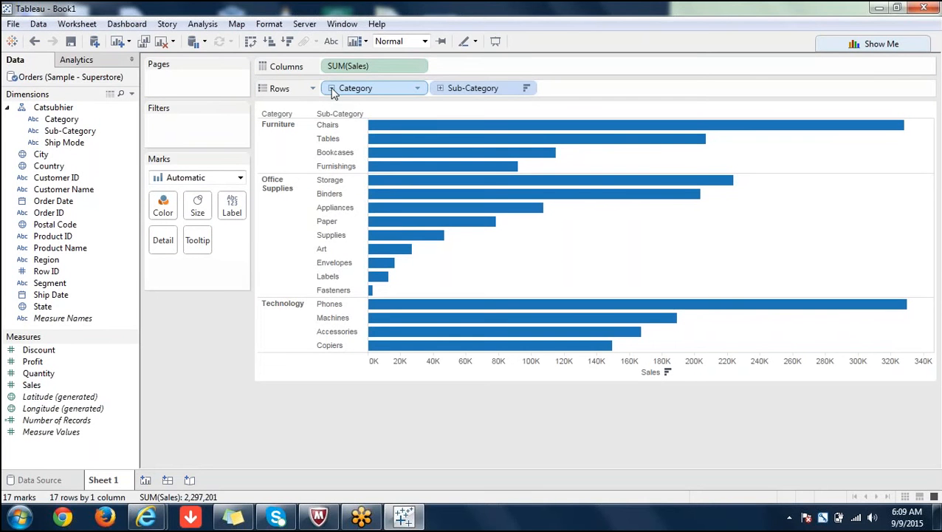
Drill the chart down to Ship Mode, roll it up to Category alone, and expand all hierarchy levels down to Ship Mode again
click(443, 91)
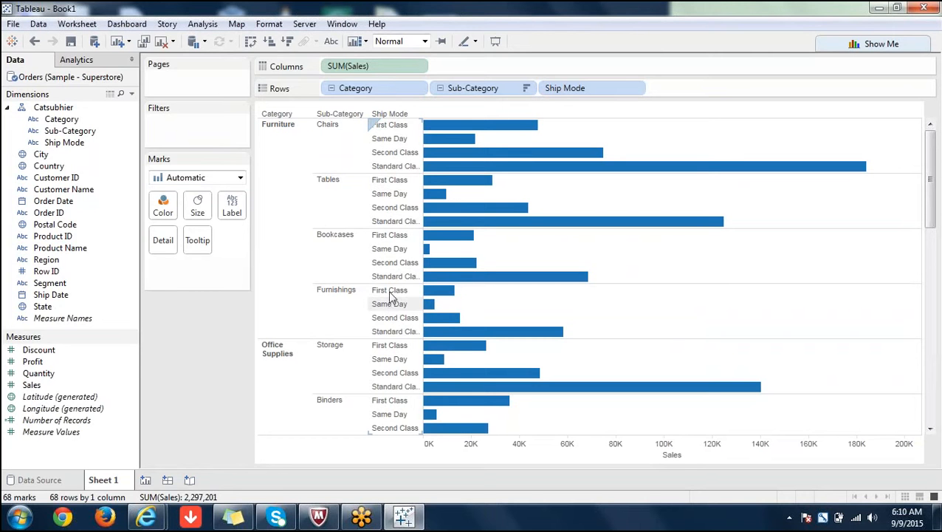
click(440, 87)
click(332, 87)
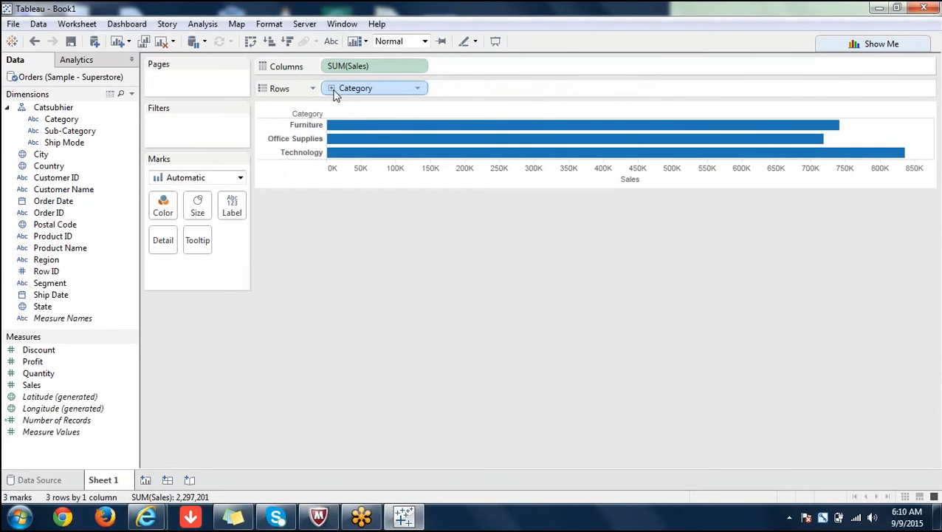
click(332, 89)
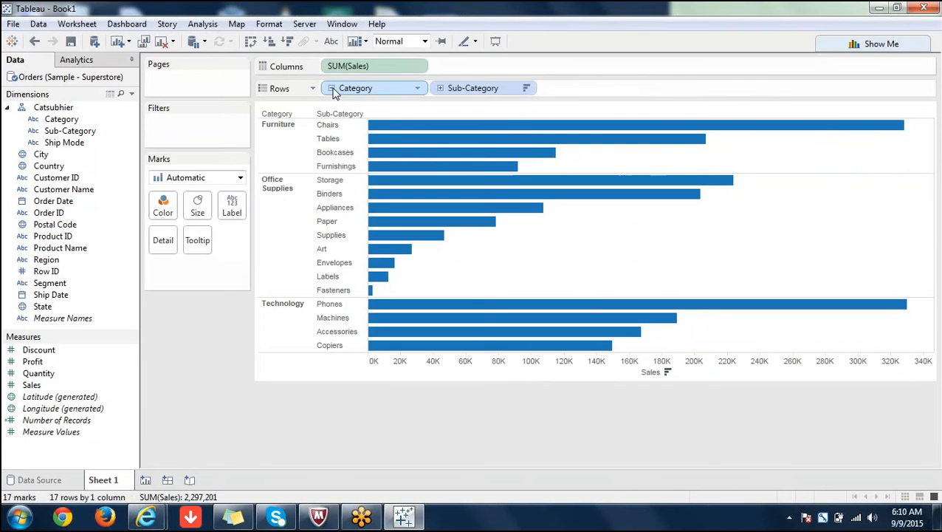
click(440, 88)
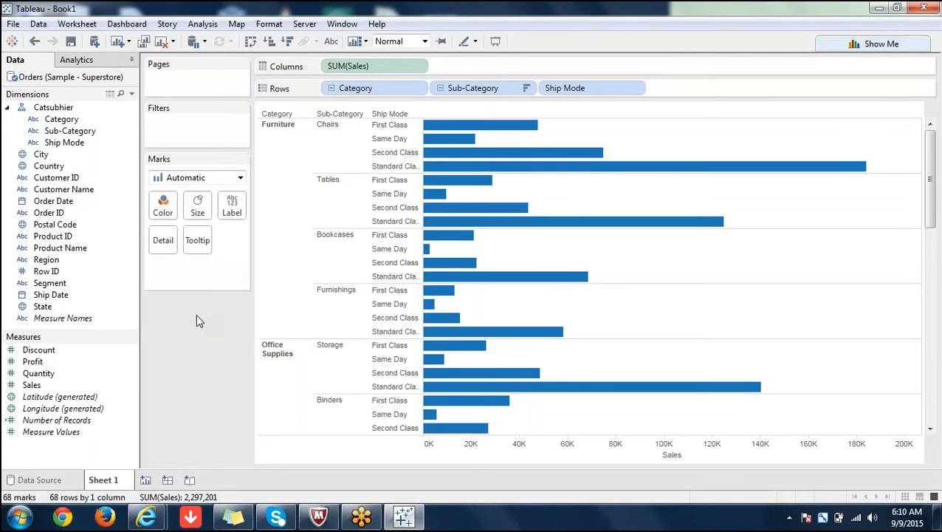
Create a new worksheet and place Order Date by year on Columns
click(146, 481)
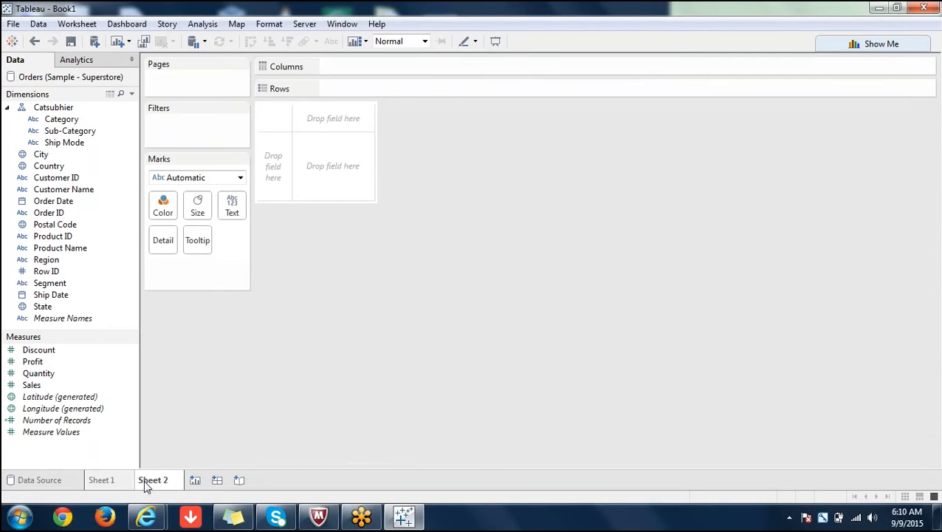
double_click(61, 202)
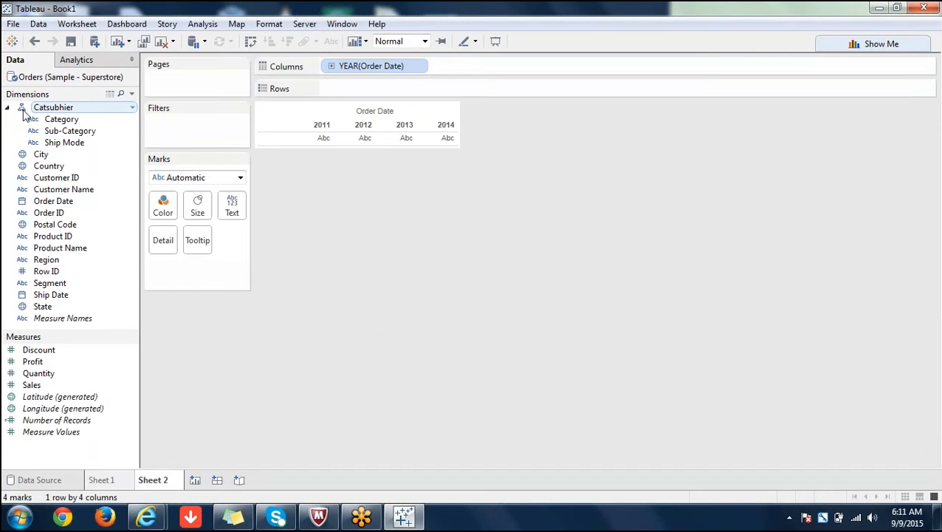
Remove Ship Mode from Rows on Sheet 1 and take it out of the Catsubhier hierarchy
click(103, 480)
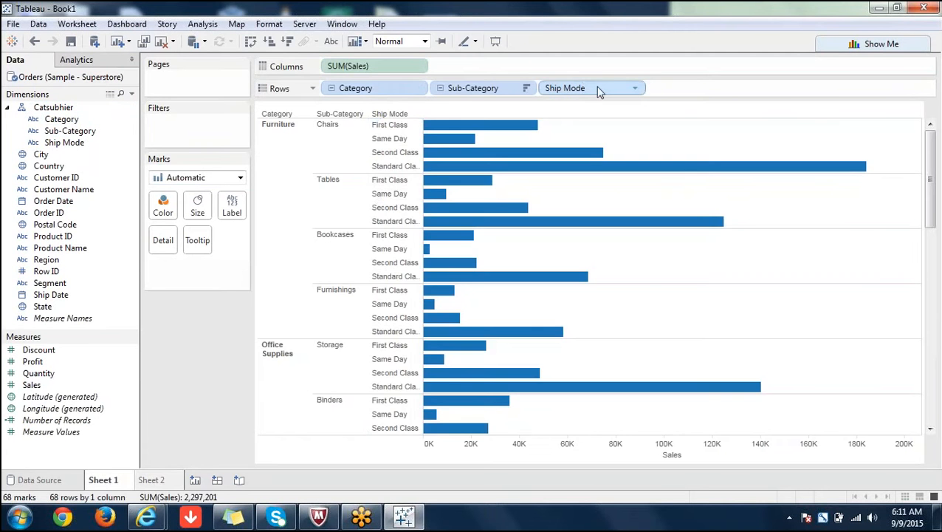
drag(598, 88, 70, 144)
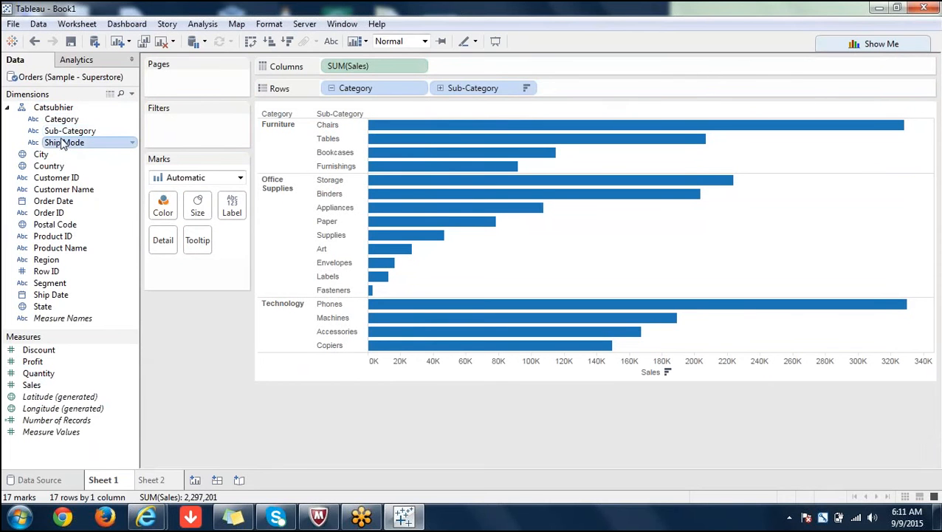
drag(63, 144, 66, 192)
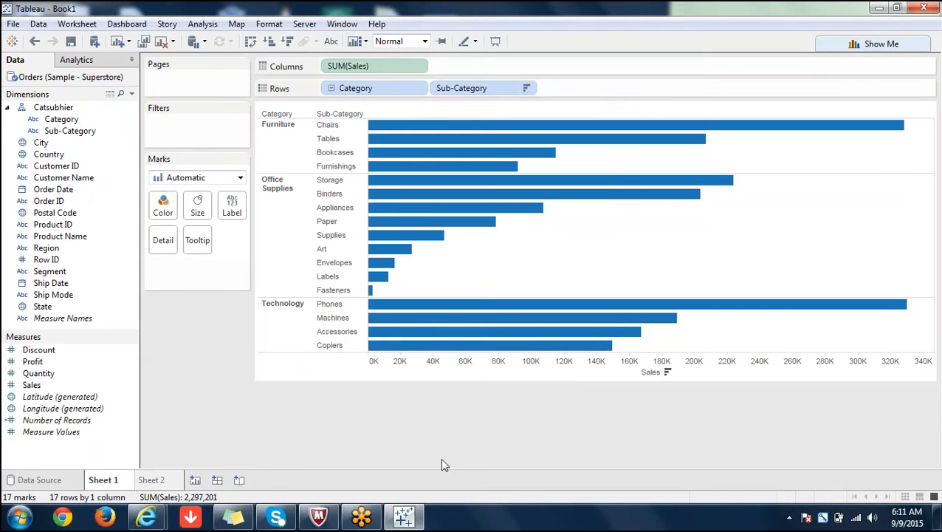
Sort Sub-Category and Category in ascending order of Sales, and compare the category totals by collapsing and re-expanding Category
click(667, 372)
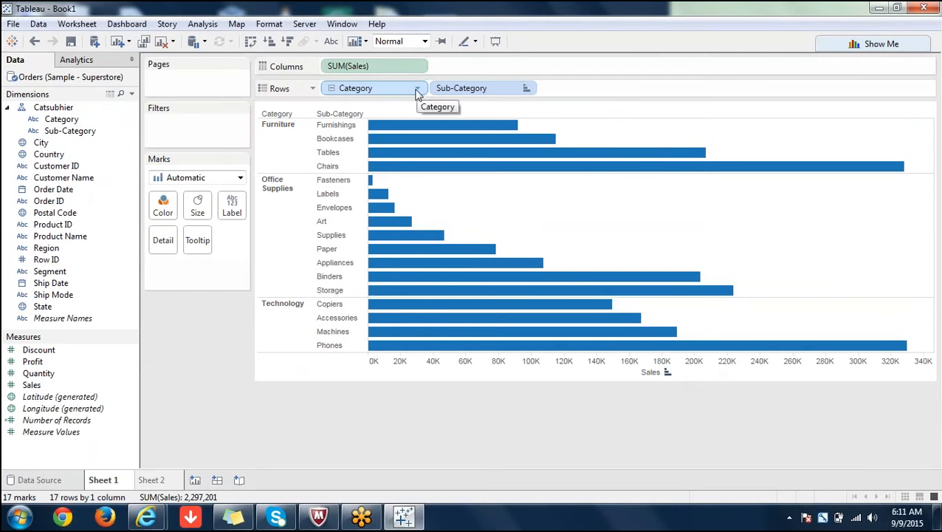
click(268, 42)
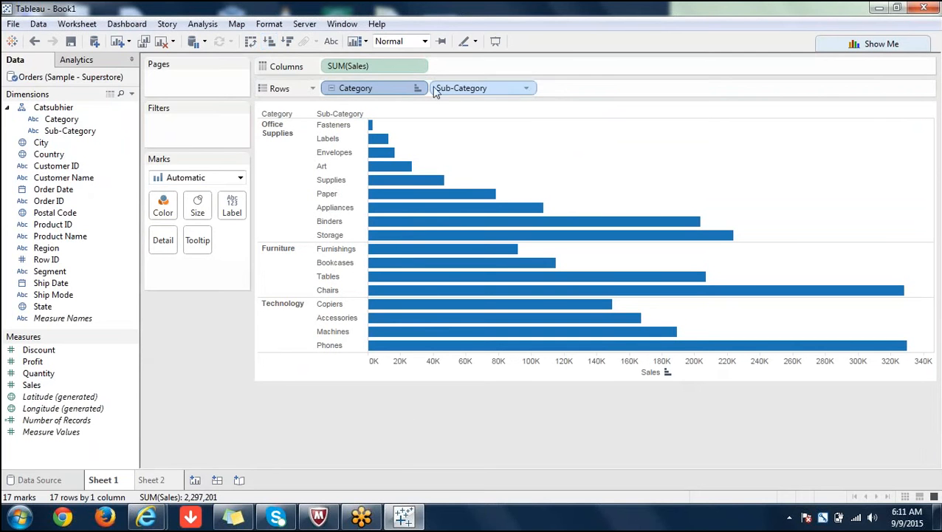
click(332, 89)
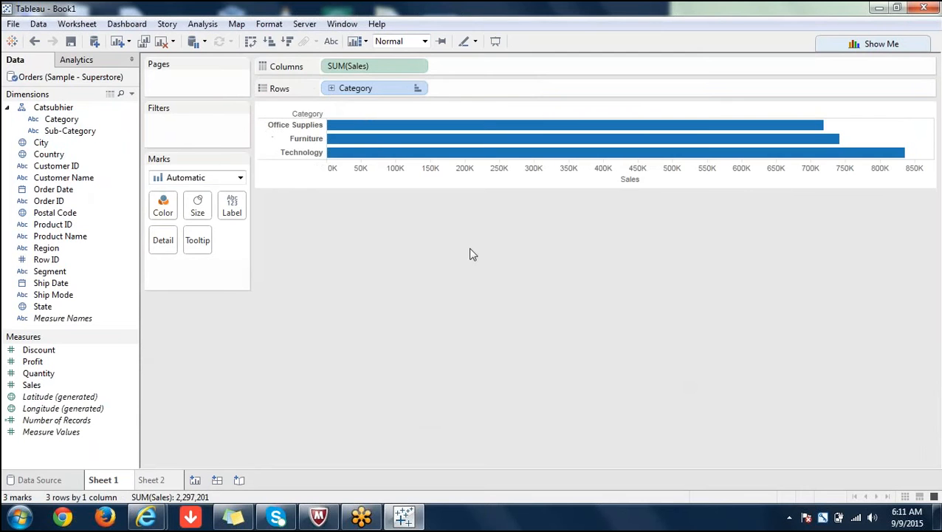
click(332, 89)
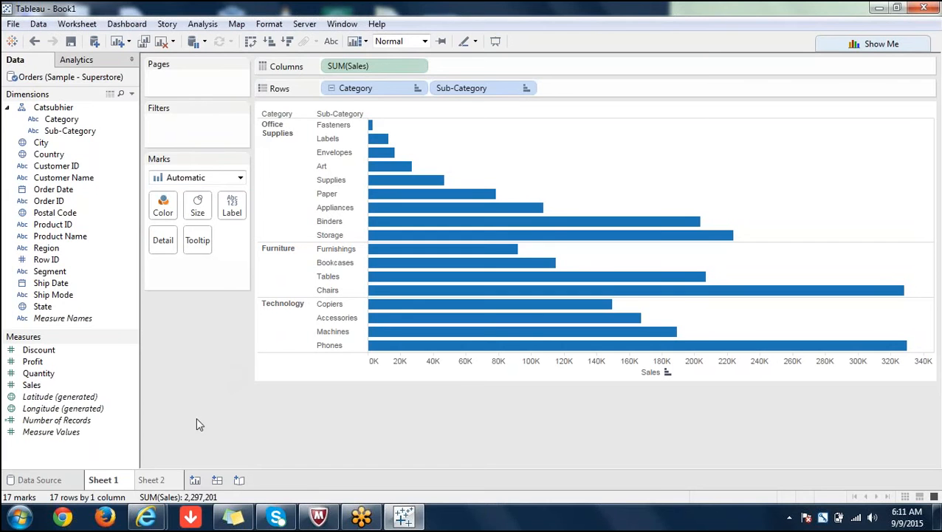
Clear Sheet 2 and dissolve the Catsubhier hierarchy so that Category and Sub-Category are separate dimensions
click(158, 480)
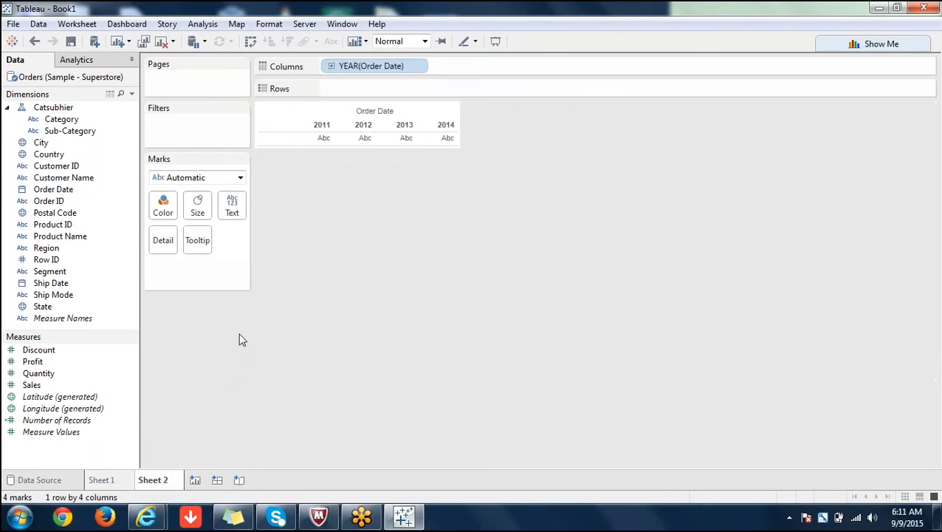
click(161, 42)
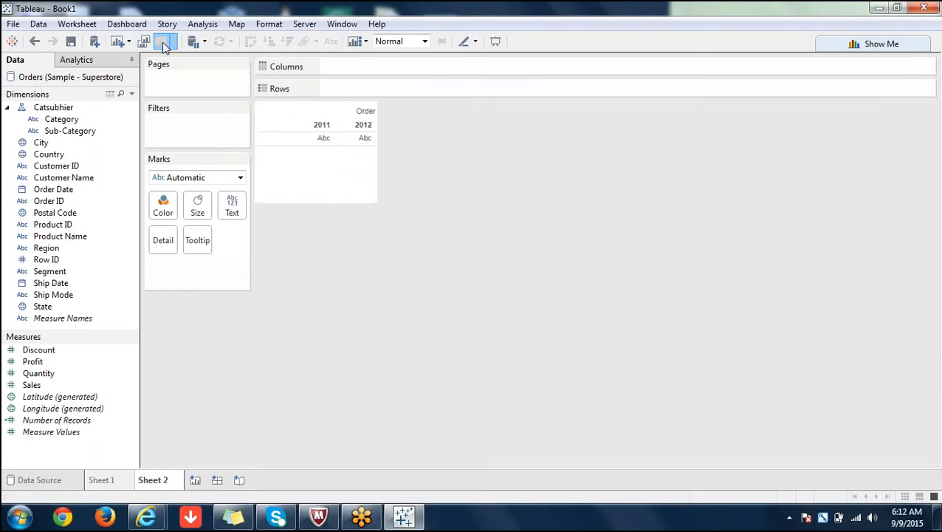
mouse_move(77, 131)
mouse_down()
mouse_move(74, 152)
mouse_move(79, 131)
mouse_up()
click(72, 121)
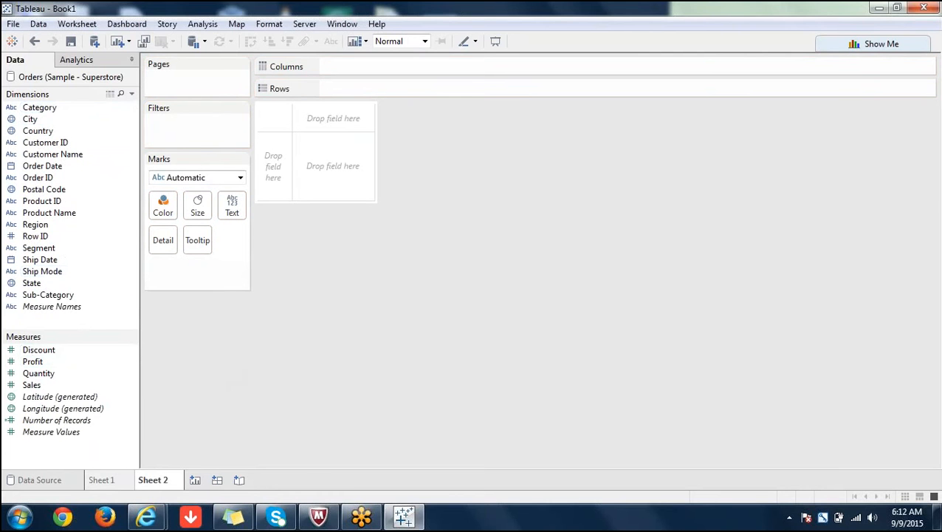
Build a bar chart of Sales by Sub-Category on Sheet 2, and swap its rows and columns to horizontal bars and back
double_click(52, 390)
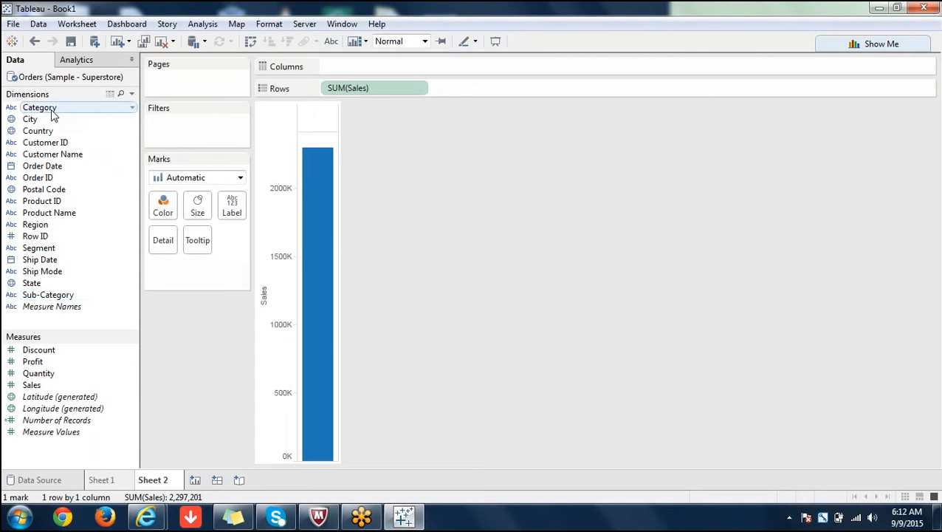
click(67, 296)
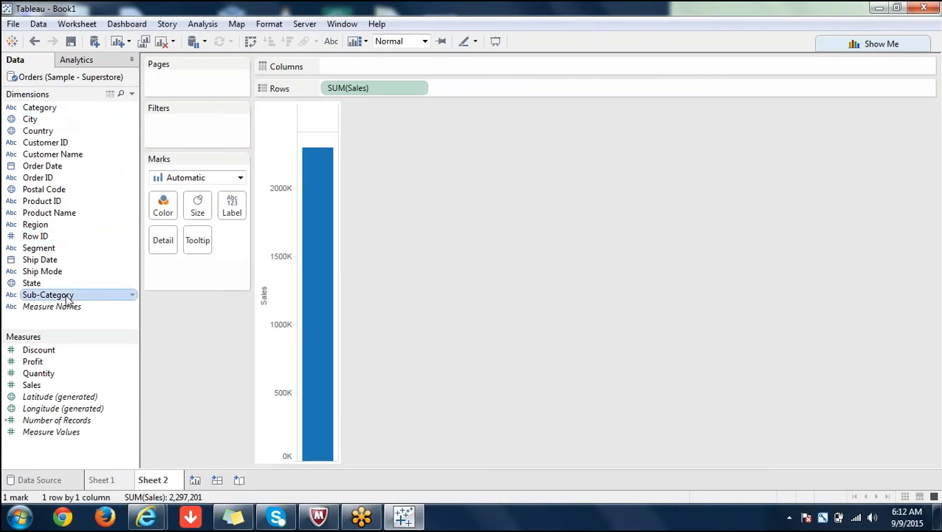
double_click(66, 296)
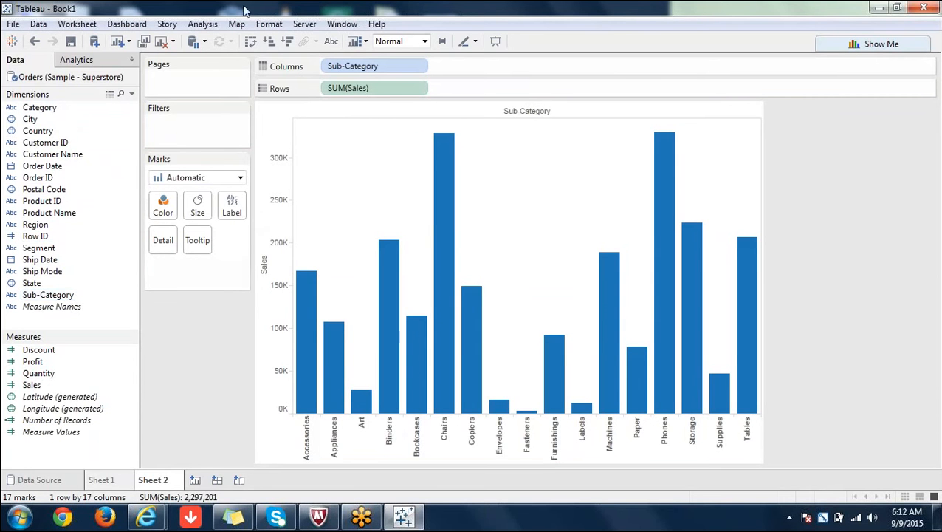
click(251, 41)
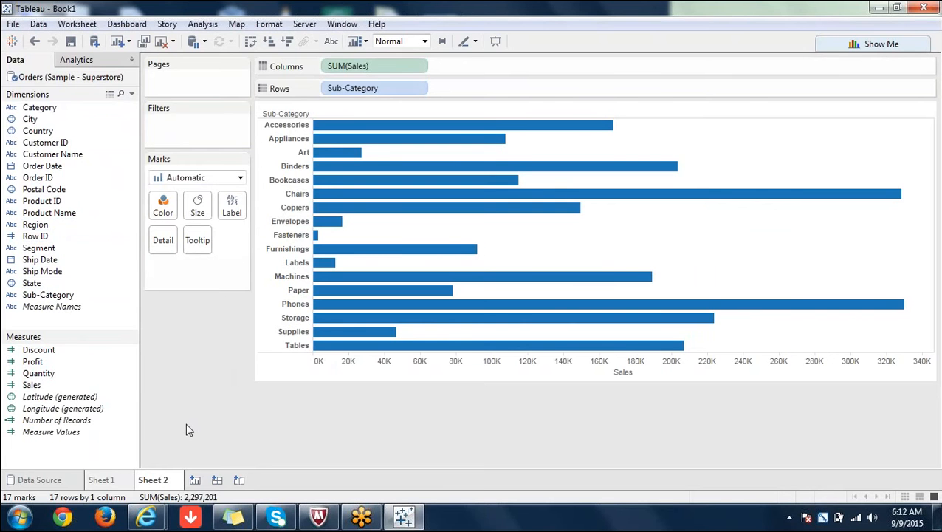
key(ctrl+w)
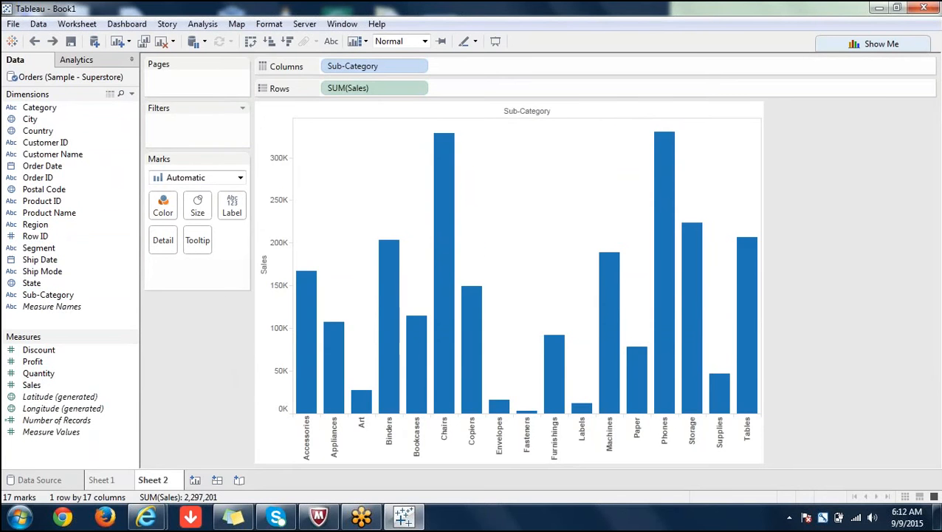
Clear Sheet 2, build a bar chart of Sales by State, and swap its axes to make the bars horizontal
click(161, 42)
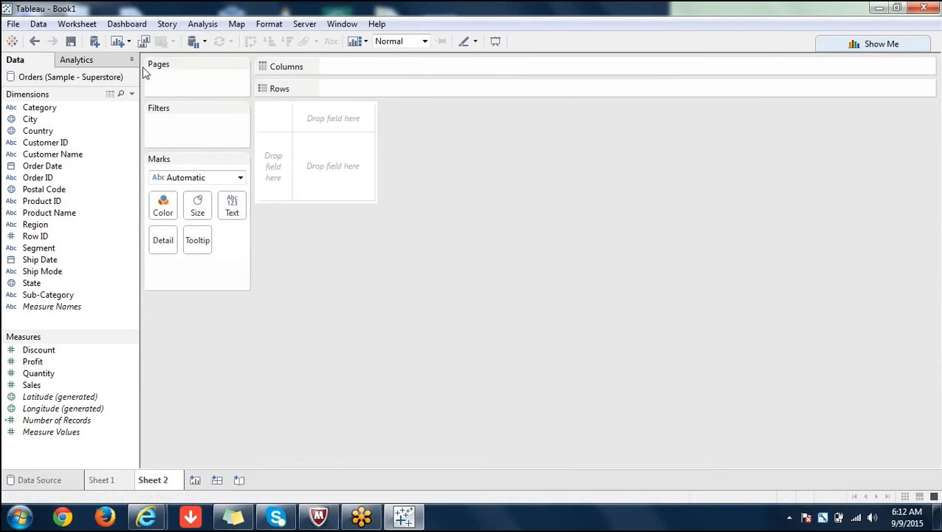
double_click(46, 385)
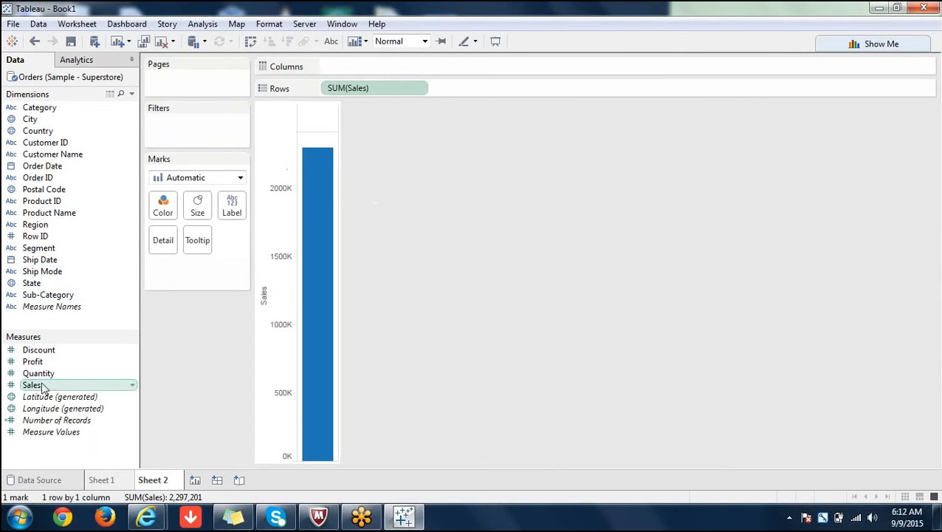
double_click(41, 288)
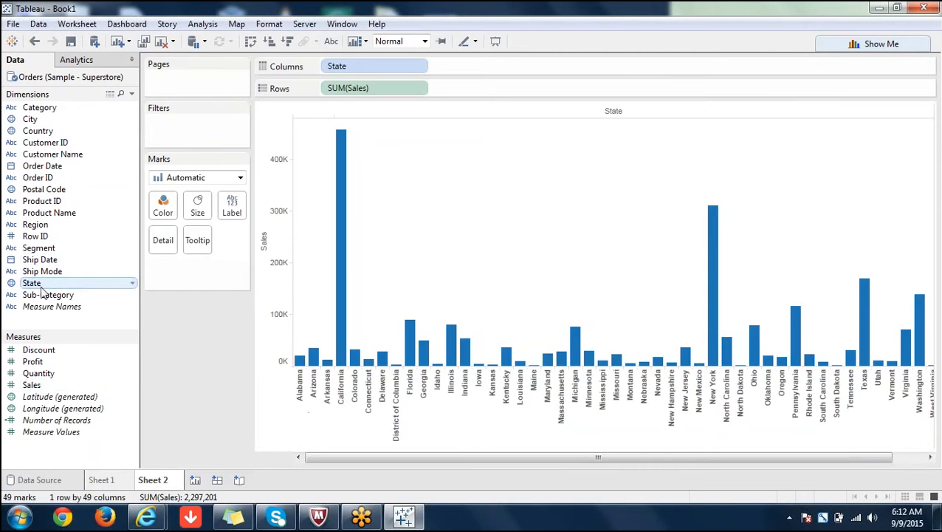
click(250, 42)
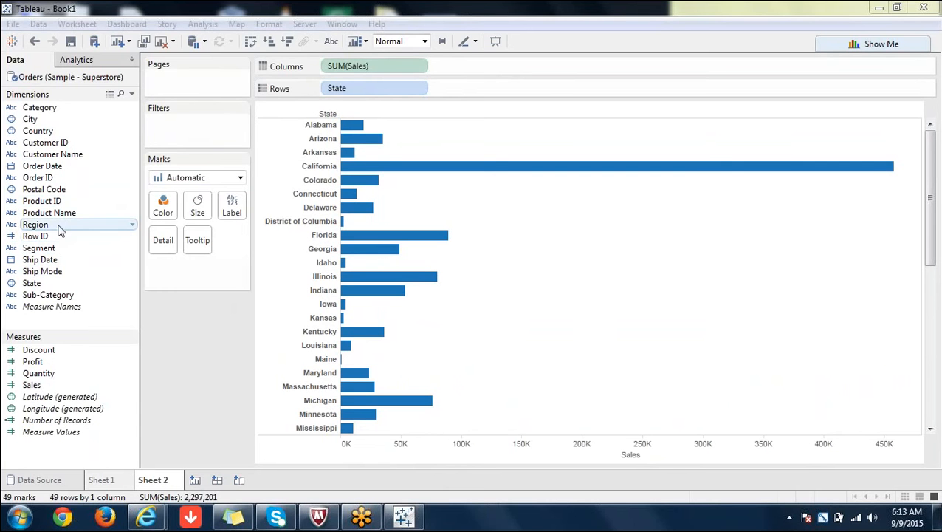
Add Region as a filter that uses all values, and show its quick filter
drag(61, 231, 186, 126)
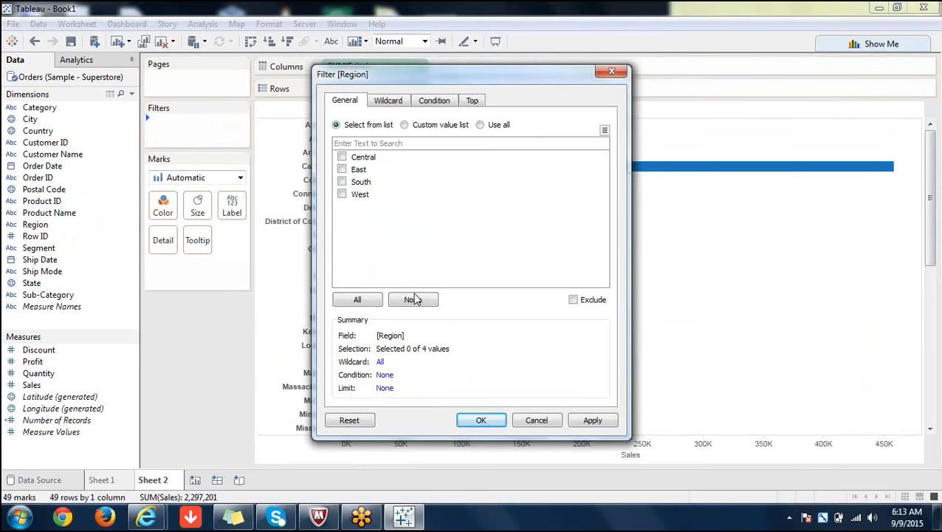
click(483, 127)
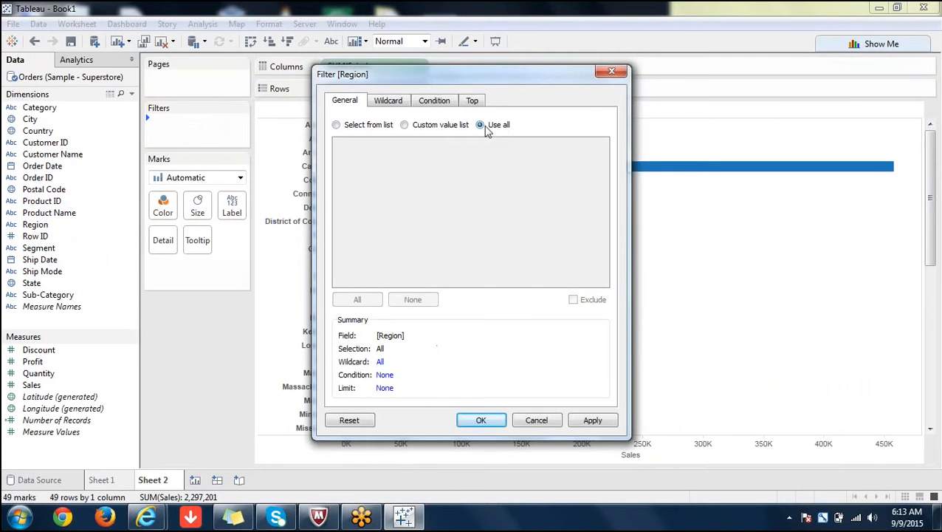
click(493, 420)
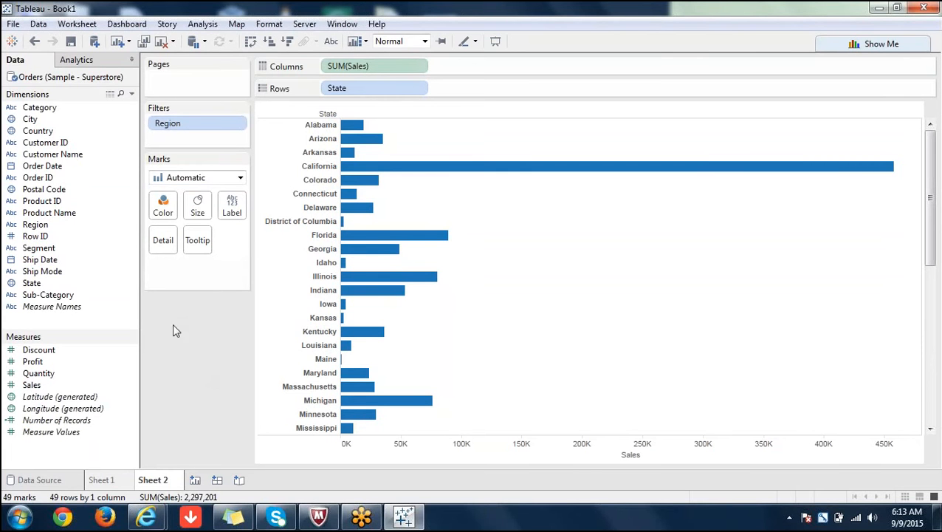
click(238, 125)
click(223, 162)
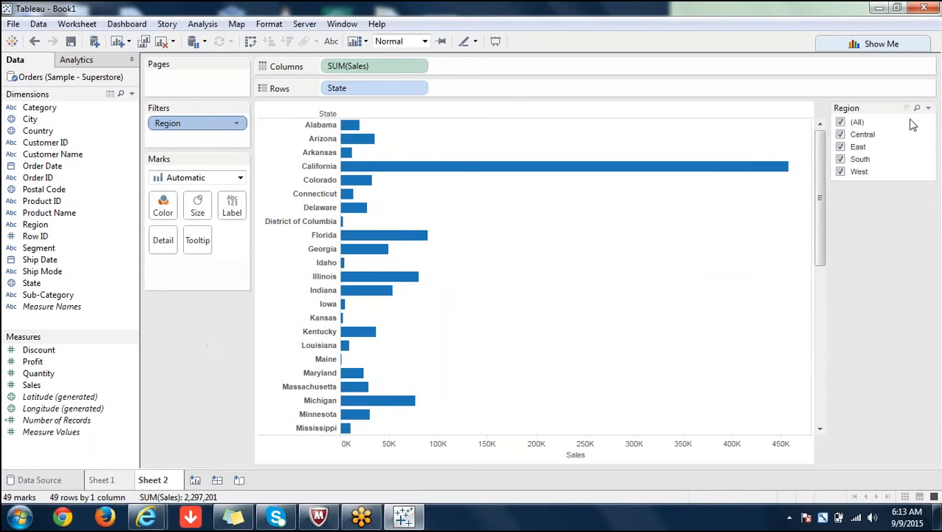
Deselect all regions in the quick filter, and reselect Central, East, South and West one by one
click(841, 123)
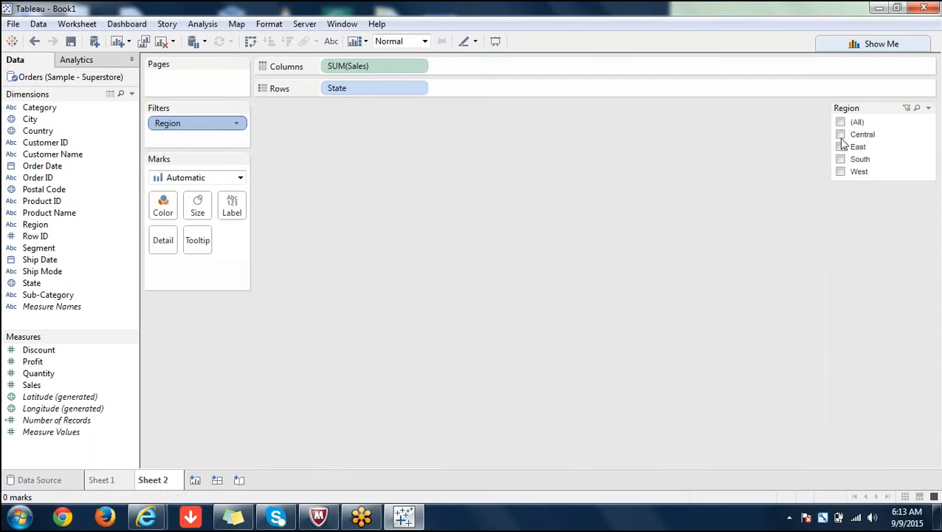
click(841, 135)
click(841, 147)
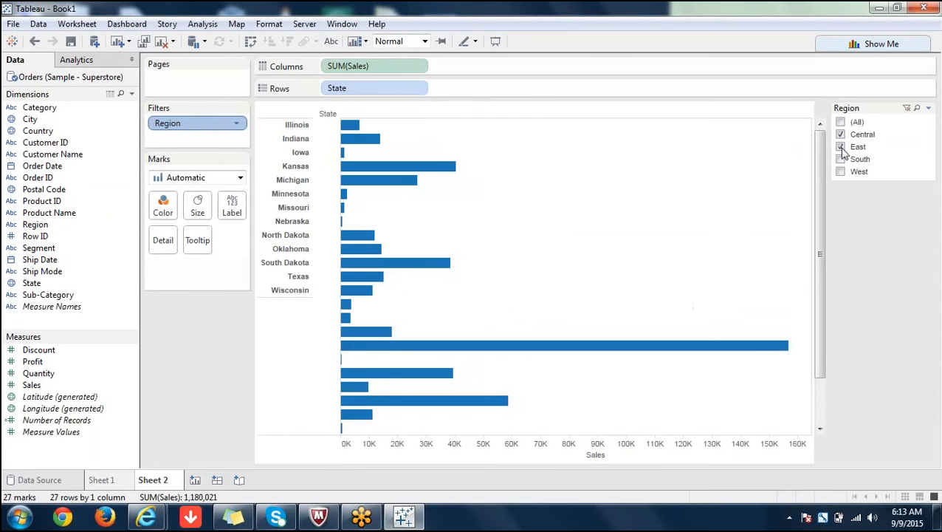
click(841, 158)
click(841, 172)
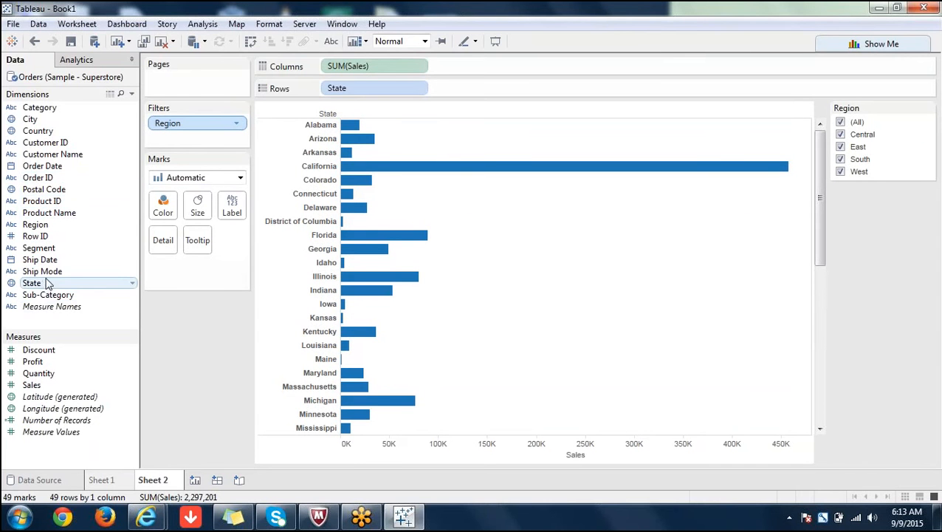
Add State as a filter that uses all values, and show its quick filter
drag(45, 284, 164, 139)
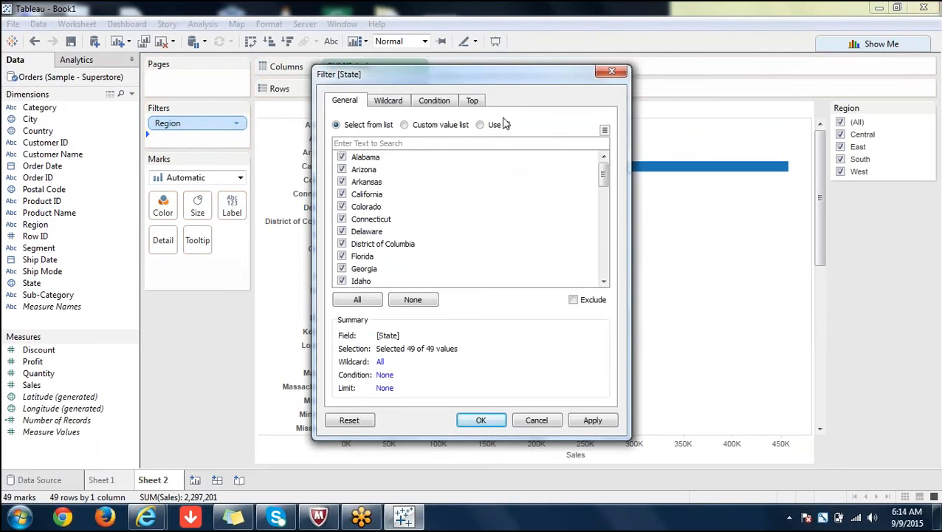
click(482, 125)
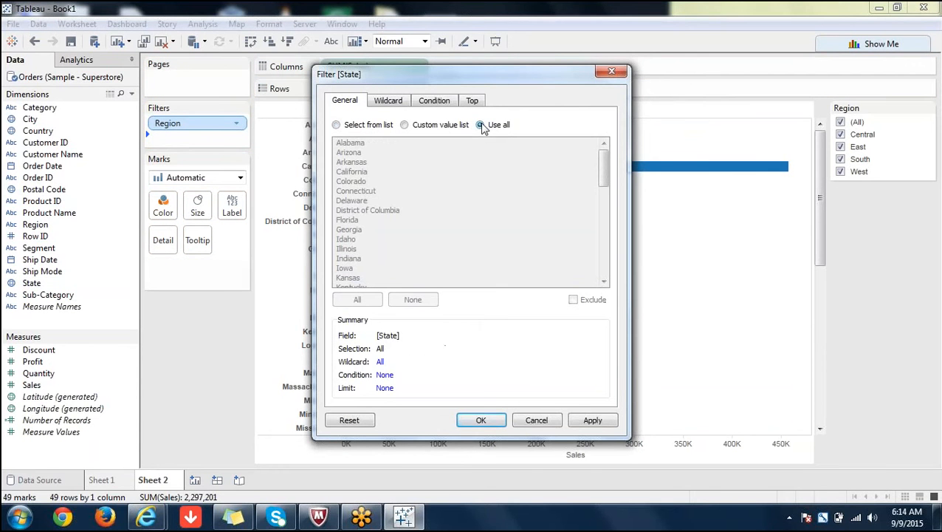
click(487, 421)
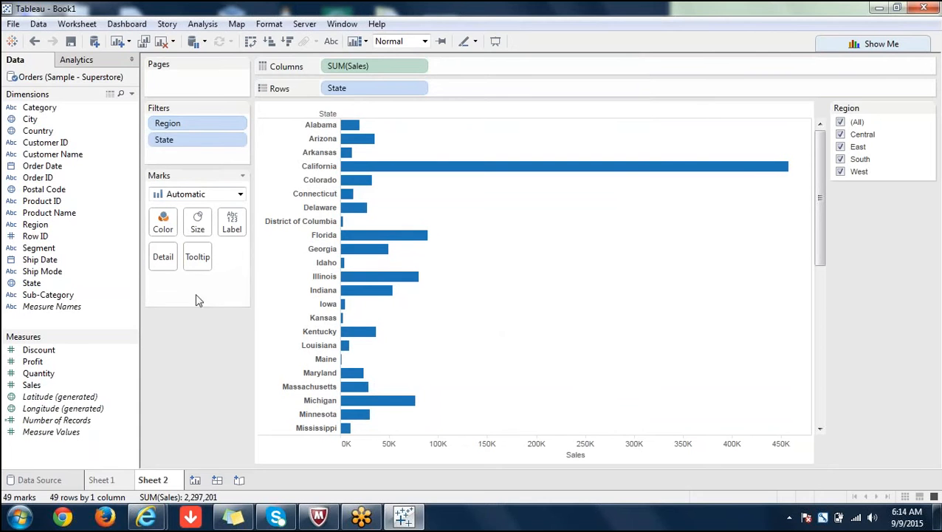
click(235, 140)
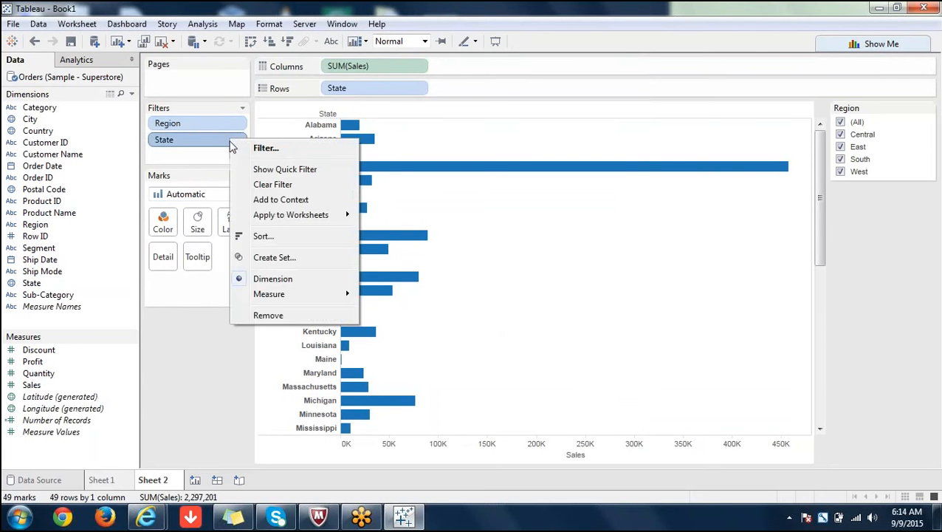
click(263, 169)
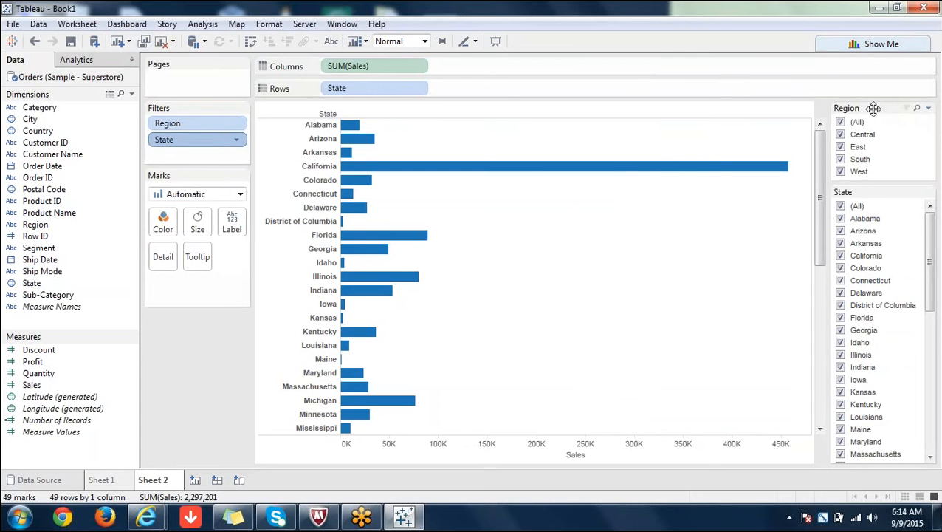
Review the display and customization options available for the Region quick filter
click(929, 110)
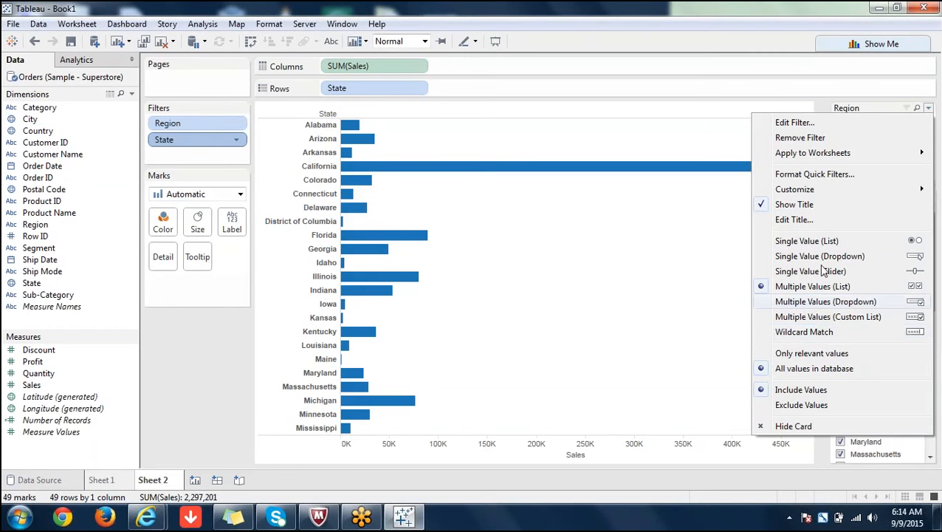
mouse_move(841, 186)
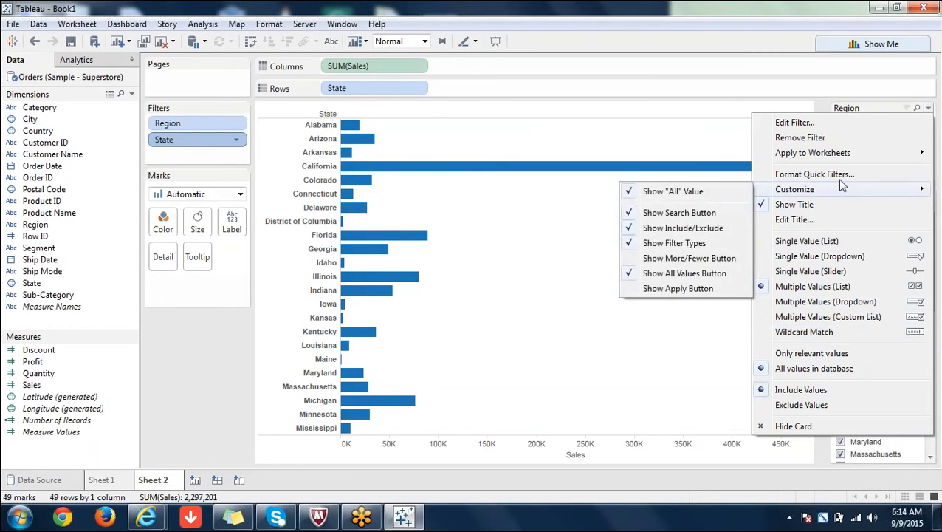
mouse_move(829, 159)
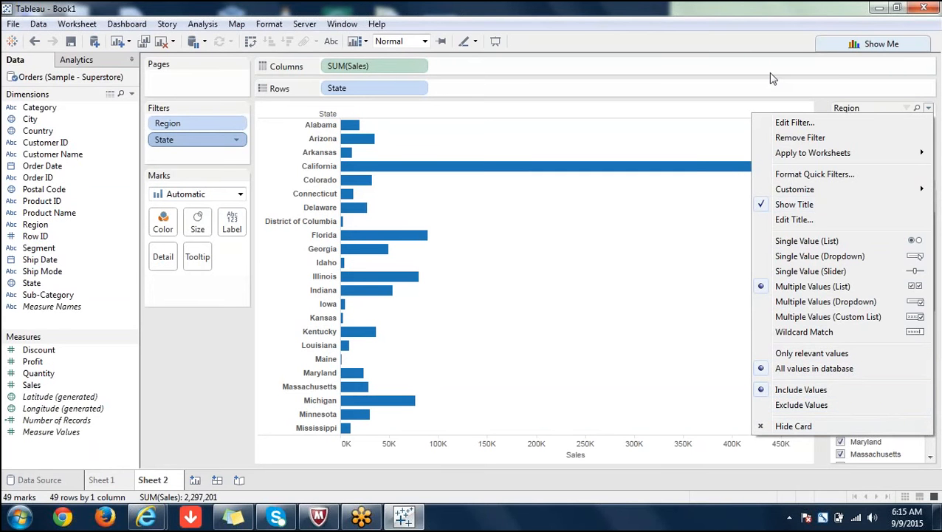
click(818, 103)
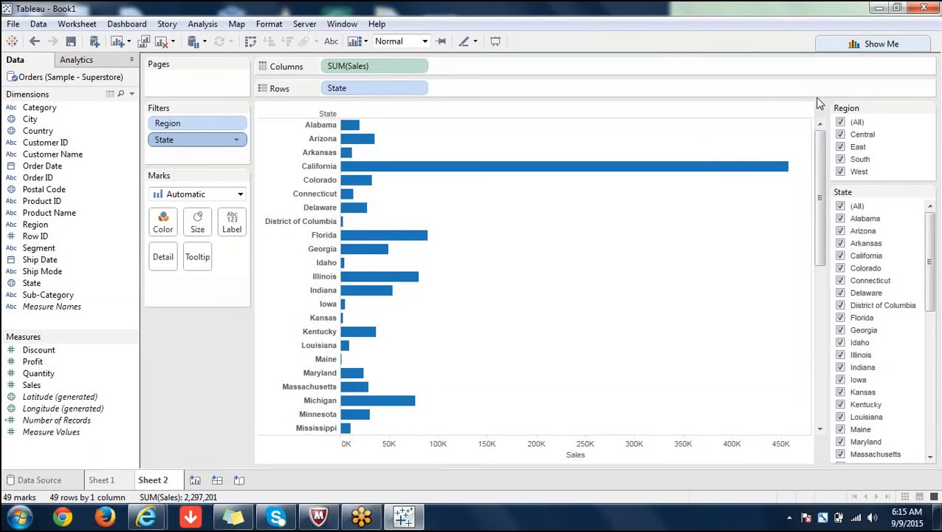
Switch the State quick filter to Multiple Values (Dropdown) and return it to Multiple Values (List)
click(929, 194)
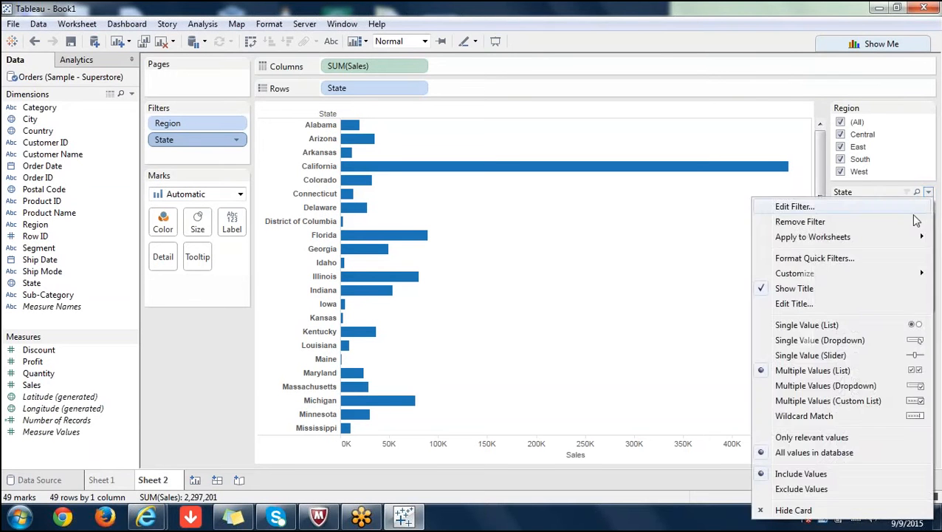
click(850, 396)
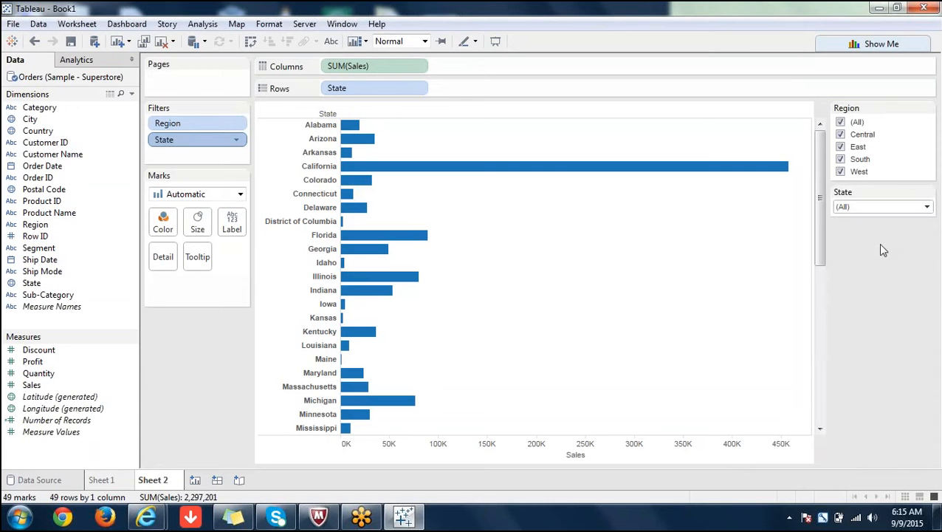
click(928, 193)
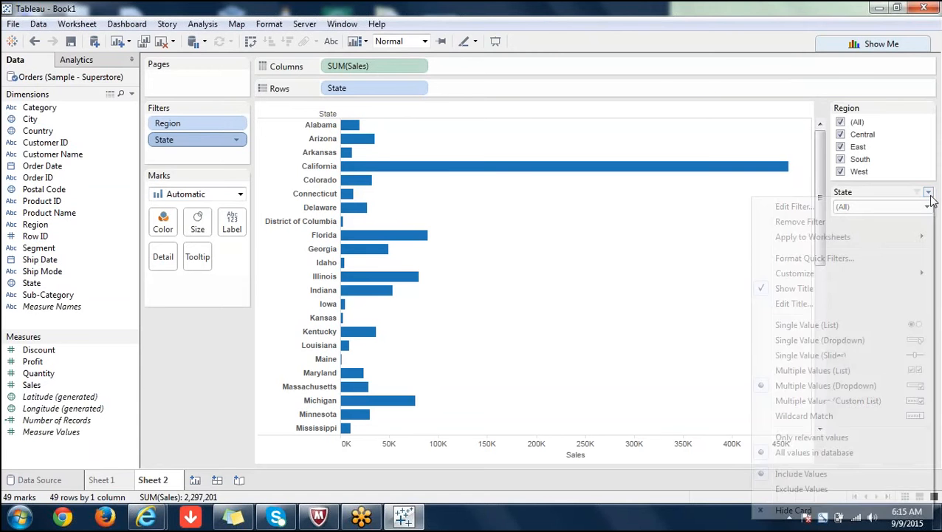
click(823, 371)
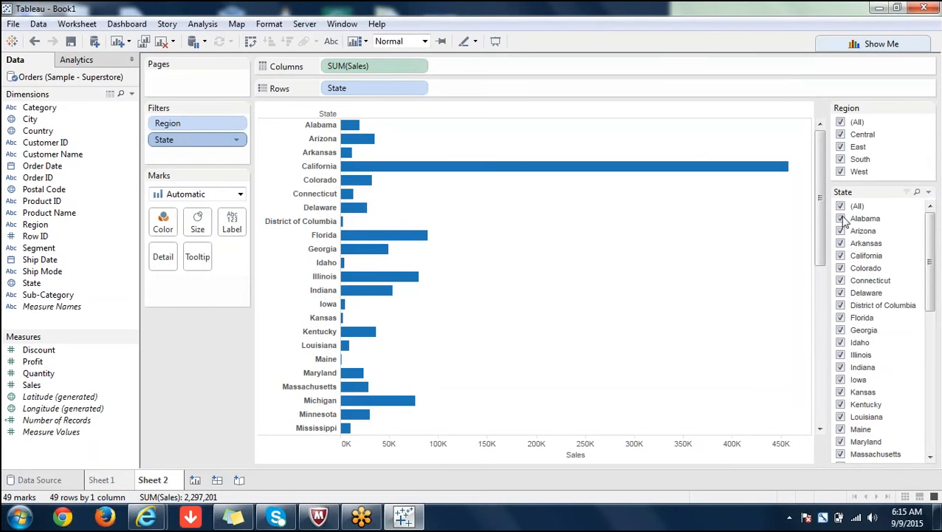
Exclude Colorado, Arkansas, Arizona and Alabama with the State quick filter, and select all states again
click(841, 267)
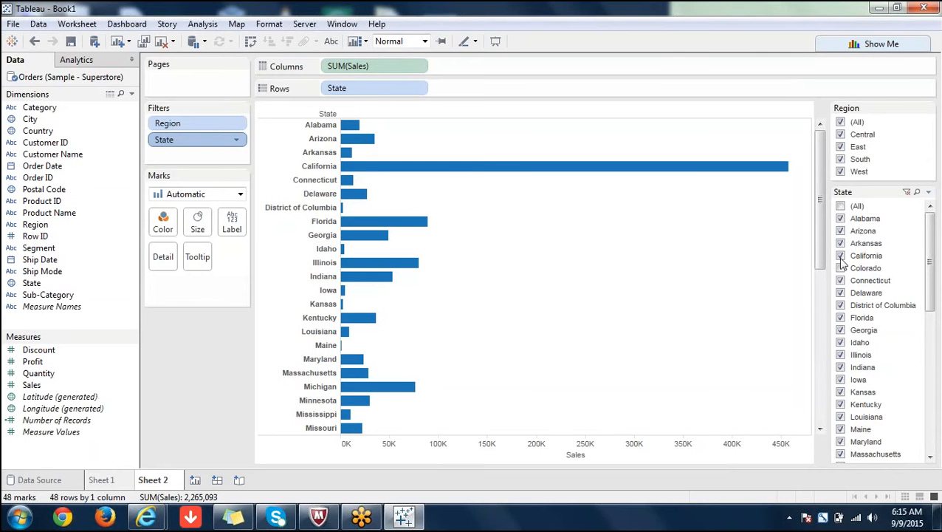
click(840, 243)
click(840, 230)
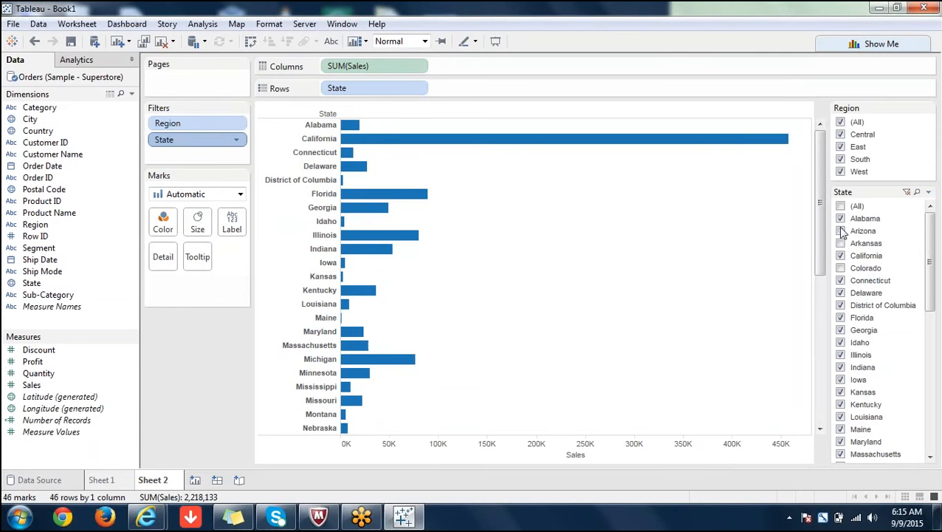
click(840, 218)
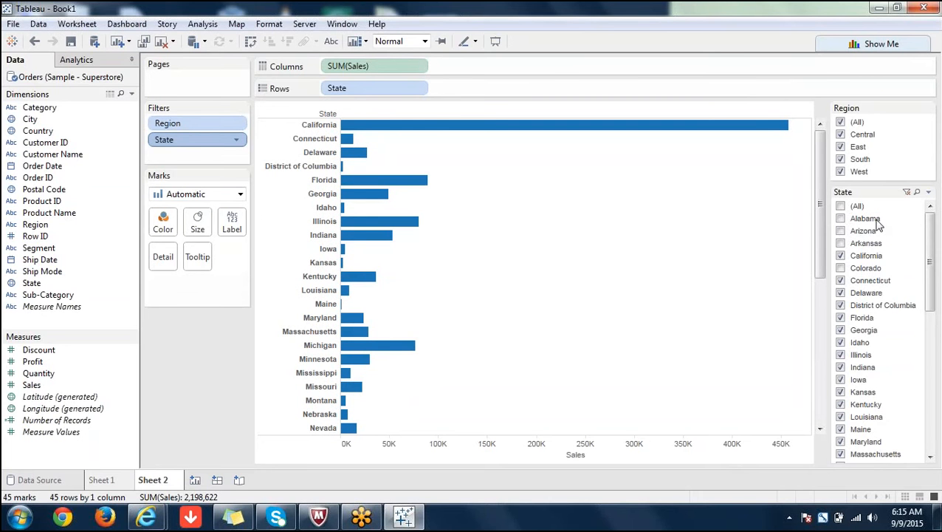
click(841, 207)
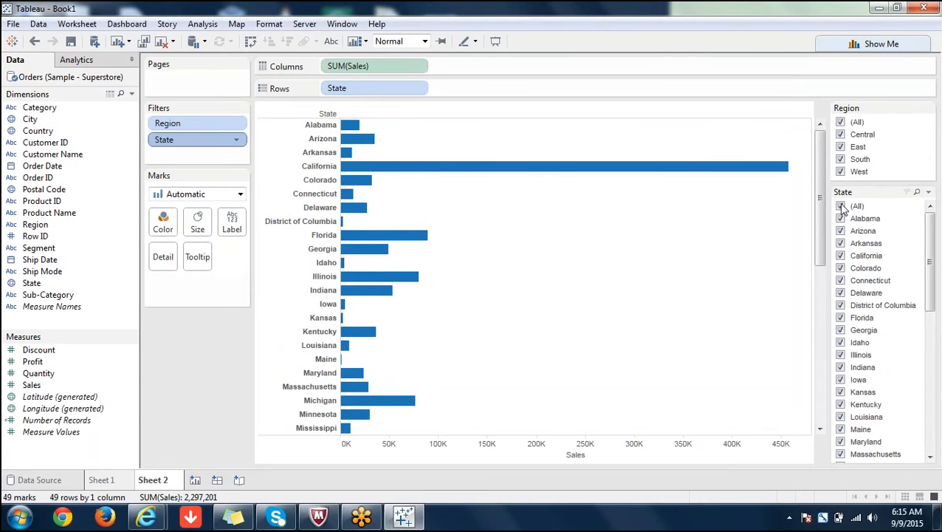
Limit the Region quick filter to Central, add East, and select all regions again
click(841, 123)
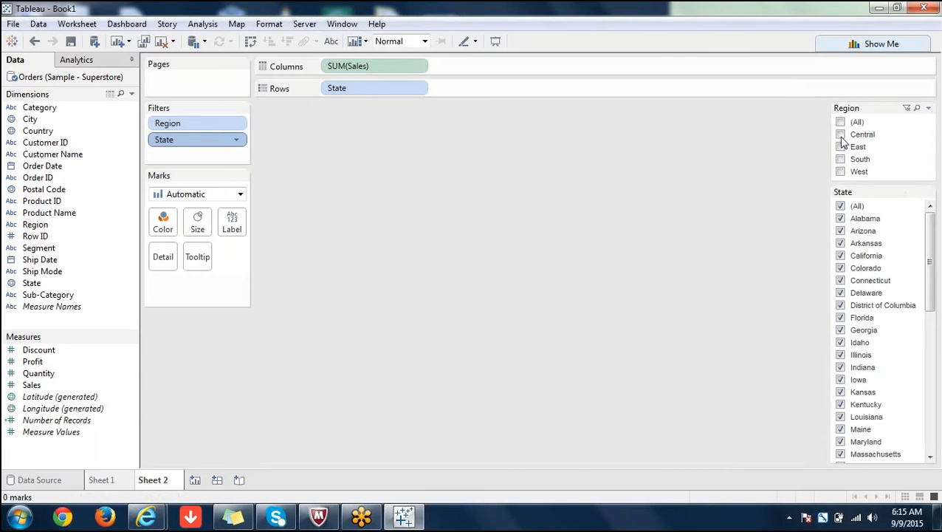
click(841, 135)
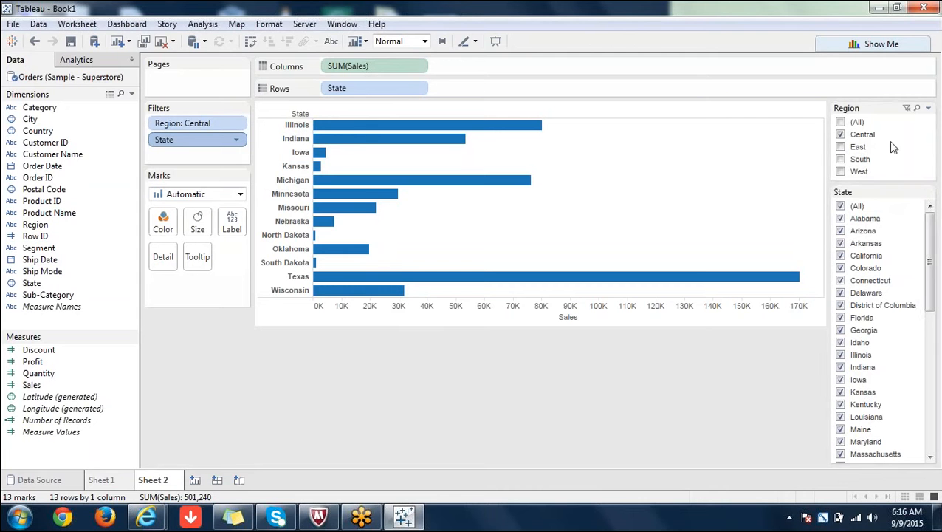
click(841, 147)
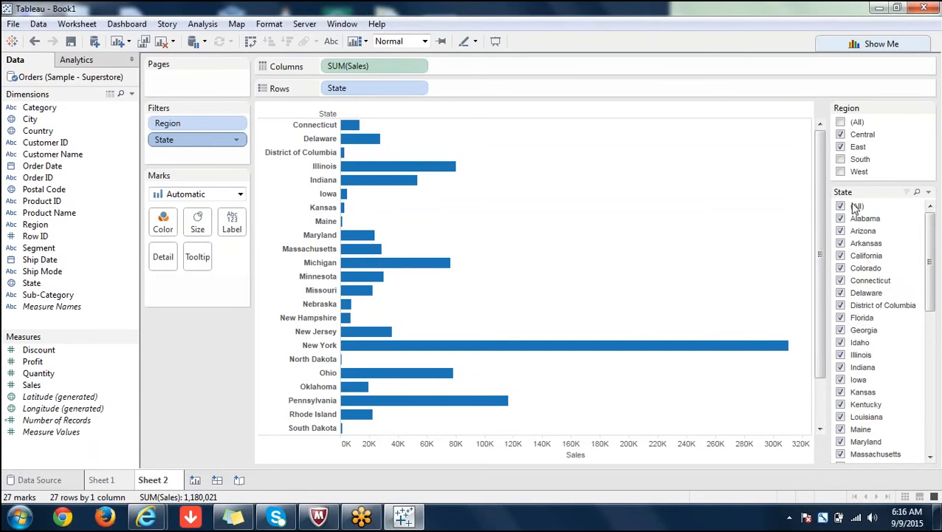
click(841, 122)
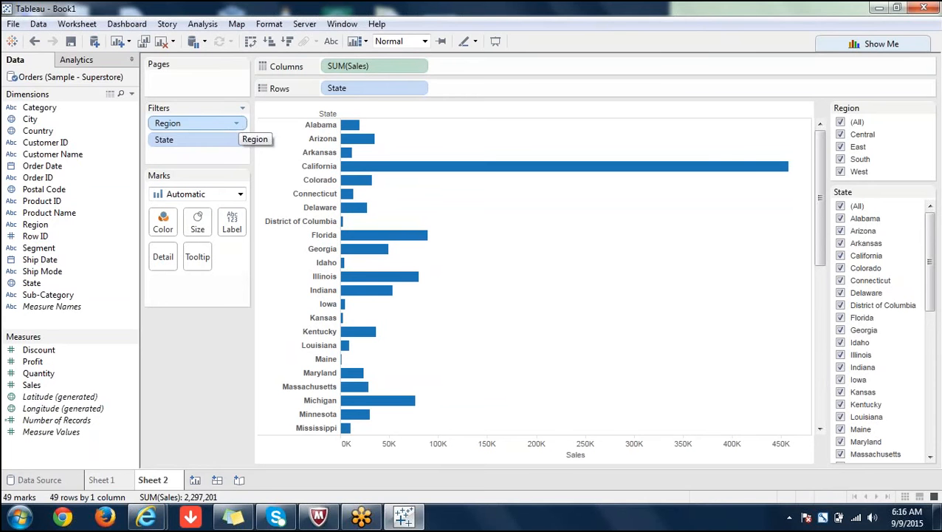
Add the Region filter to the context for the State sales chart
click(236, 126)
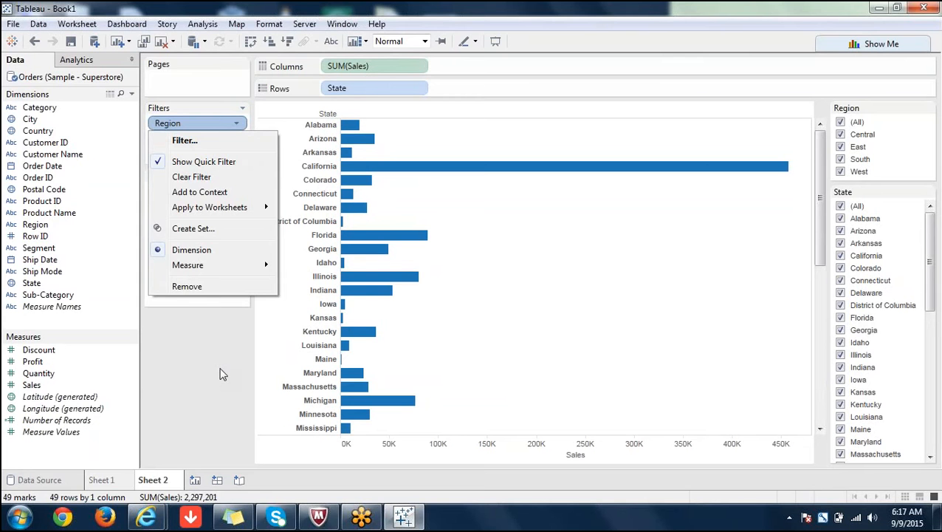
click(220, 375)
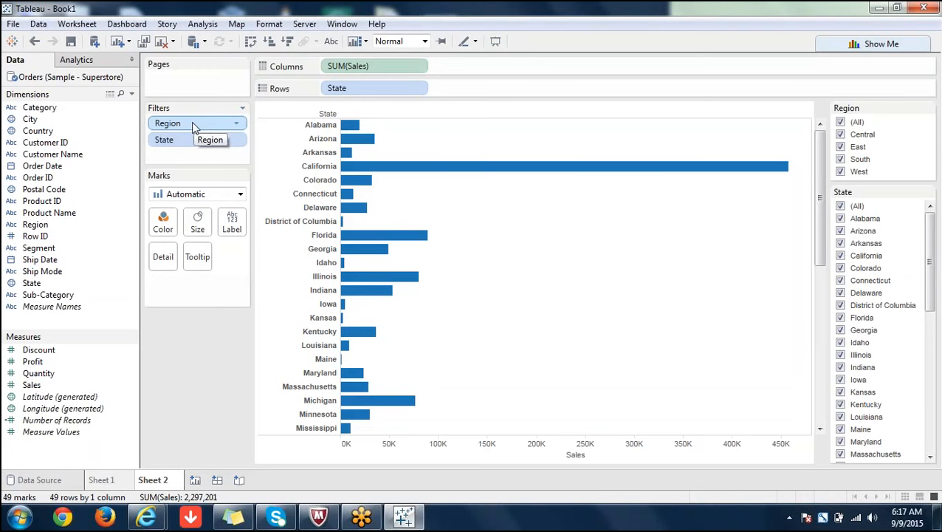
click(236, 124)
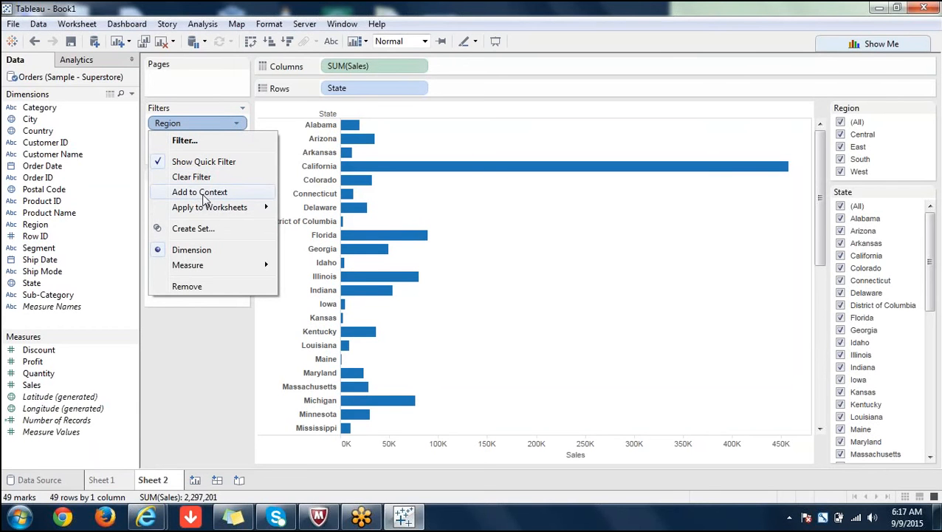
click(205, 195)
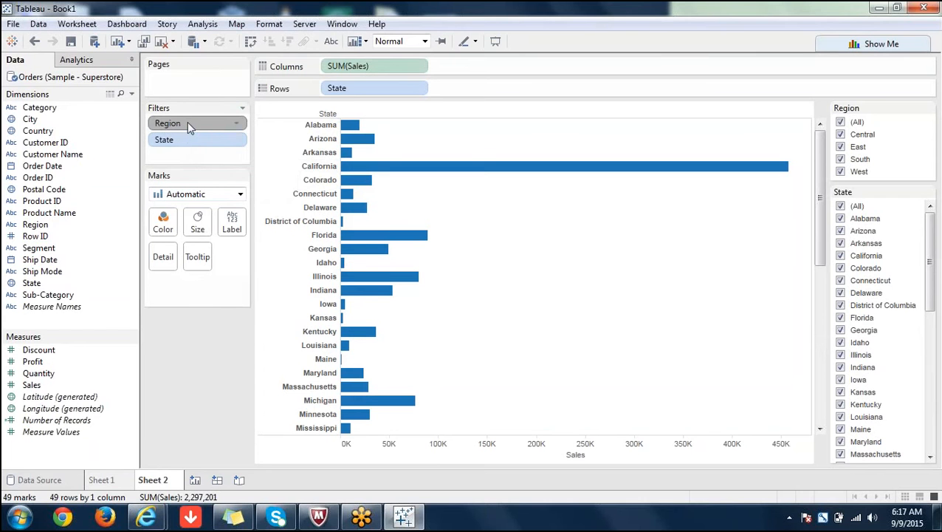
drag(186, 126, 211, 141)
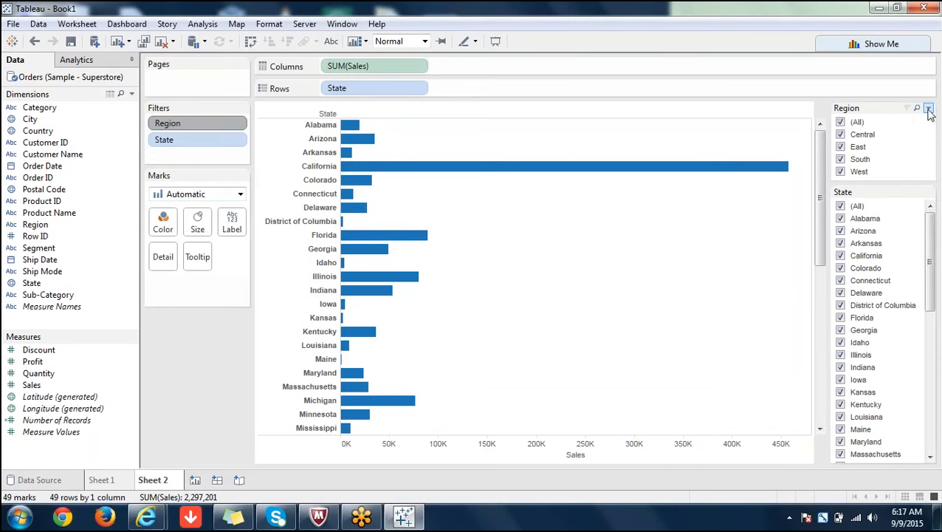
Set the State quick filter to show all values in context
click(928, 108)
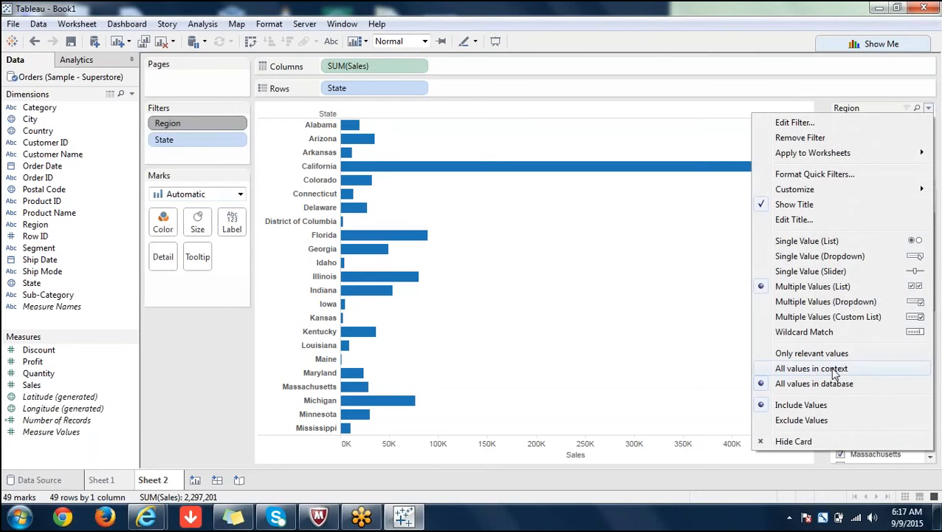
click(231, 340)
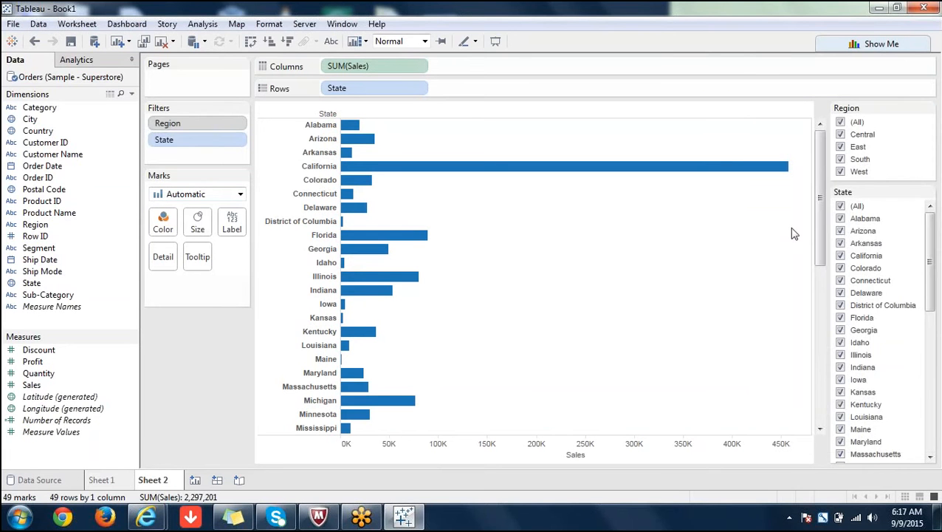
click(929, 193)
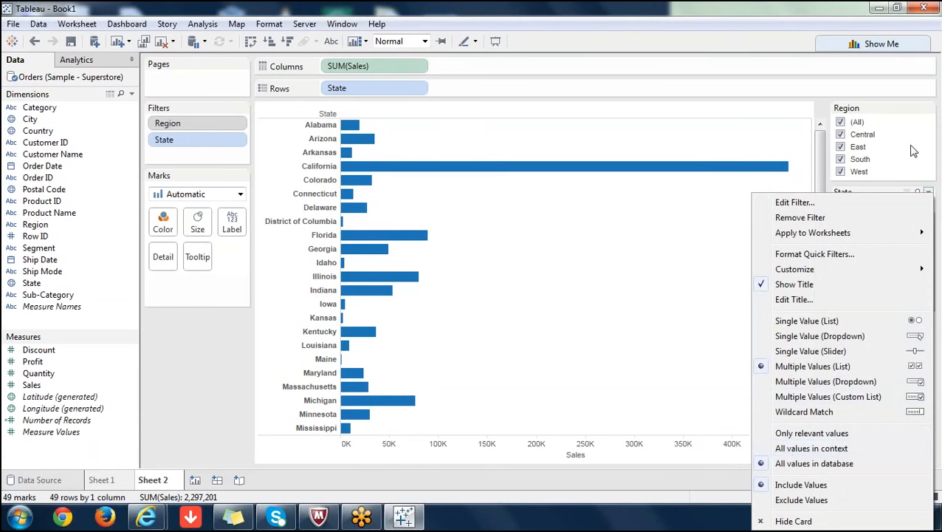
click(911, 111)
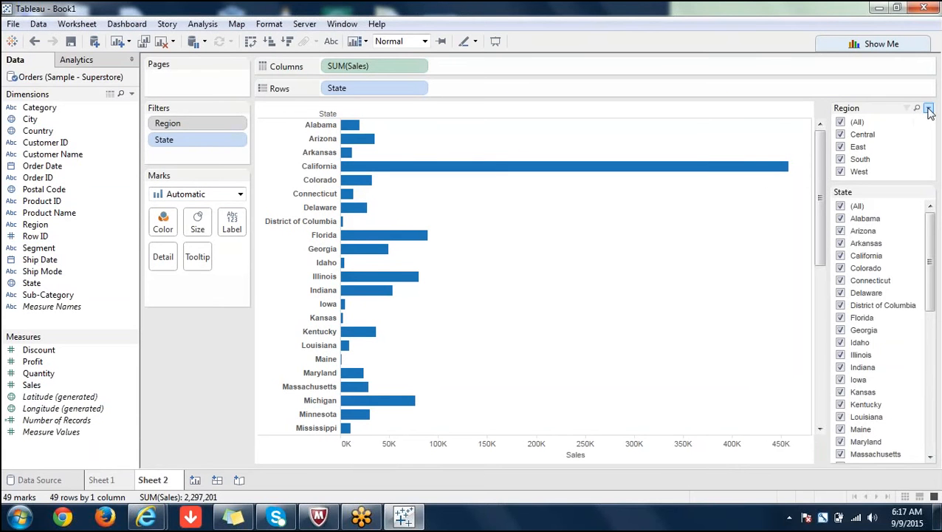
click(929, 109)
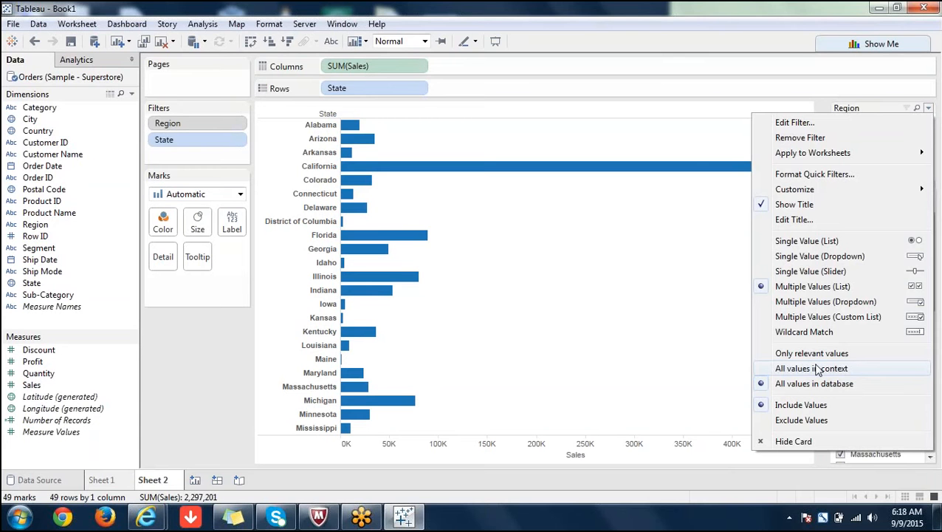
click(825, 108)
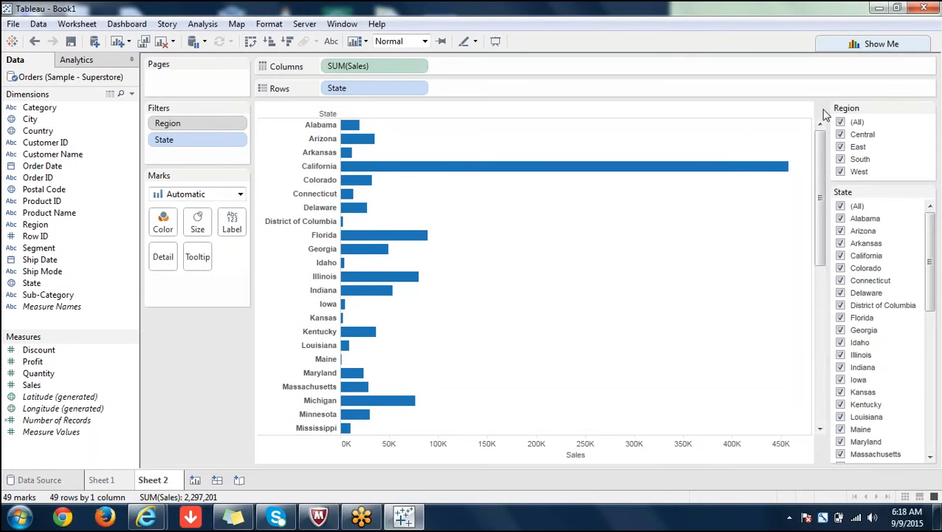
click(928, 191)
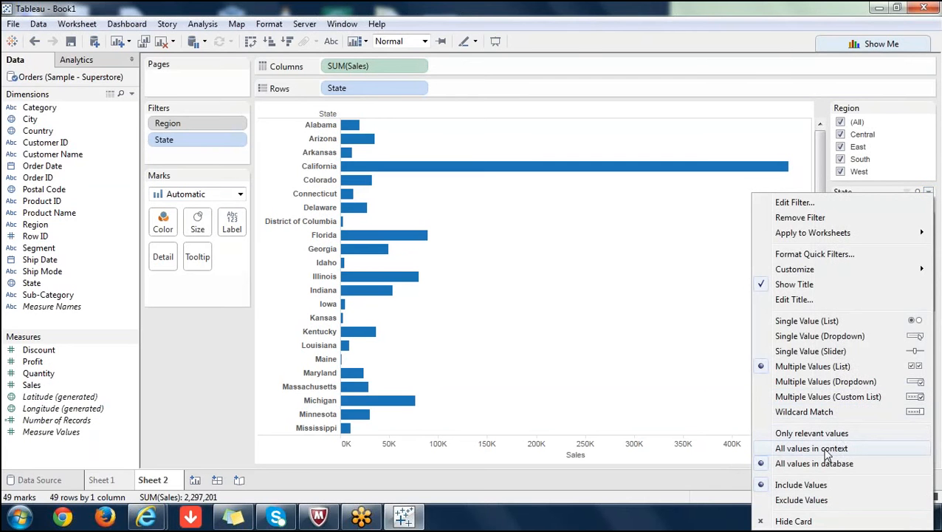
click(825, 449)
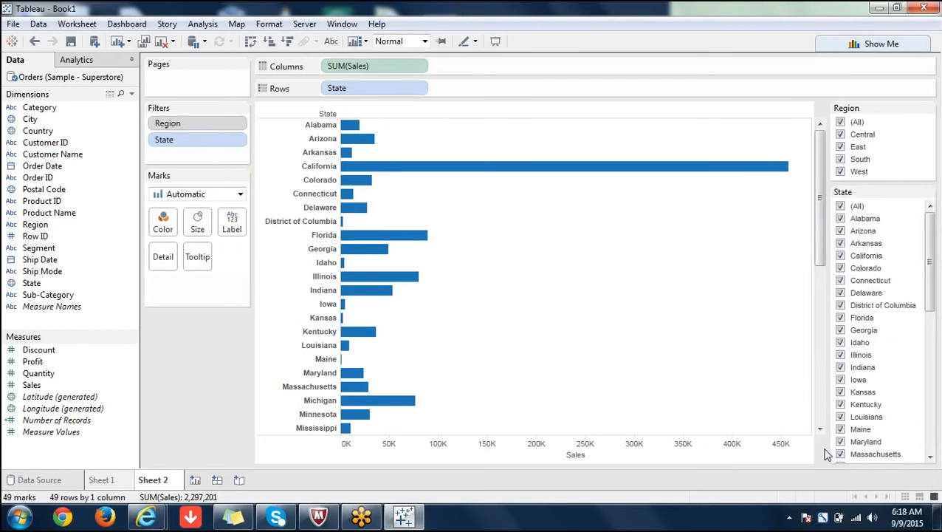
Clear all regions in the Region quick filter, select only Central, and replace it with West
click(841, 122)
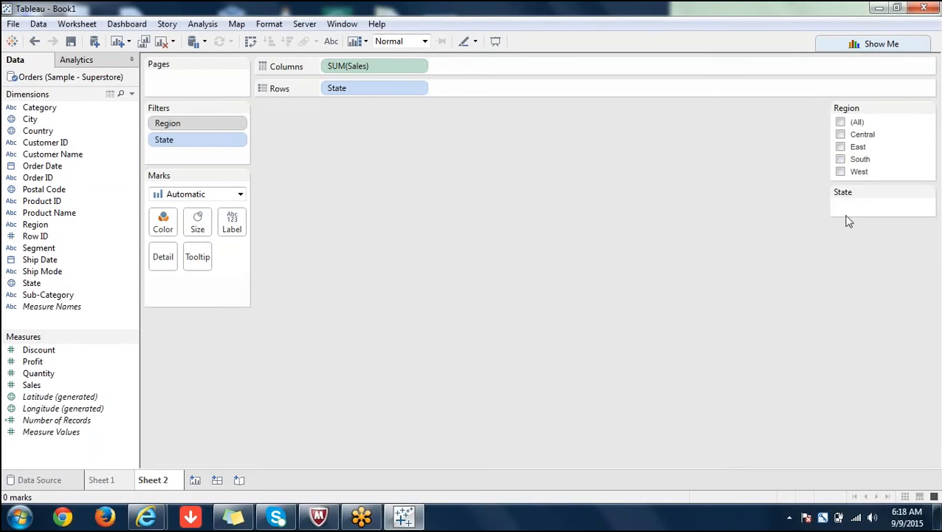
click(841, 135)
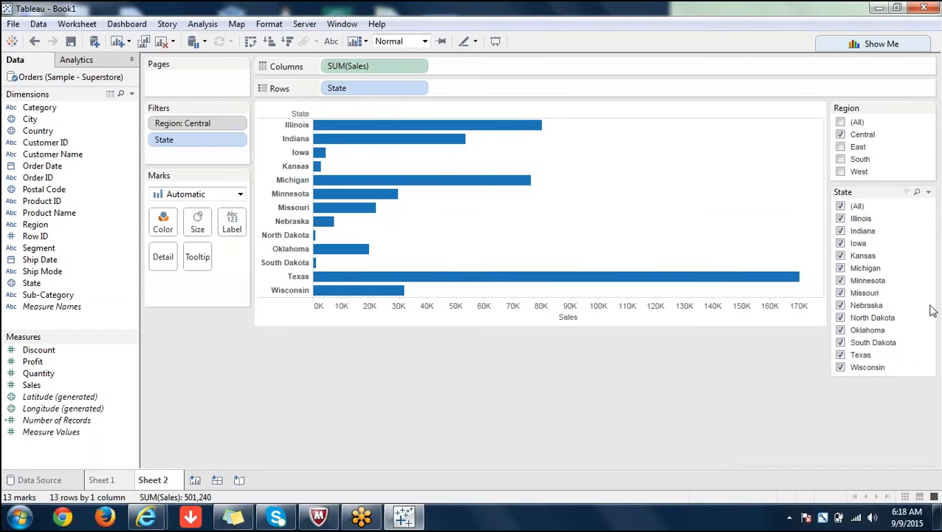
click(841, 136)
click(840, 172)
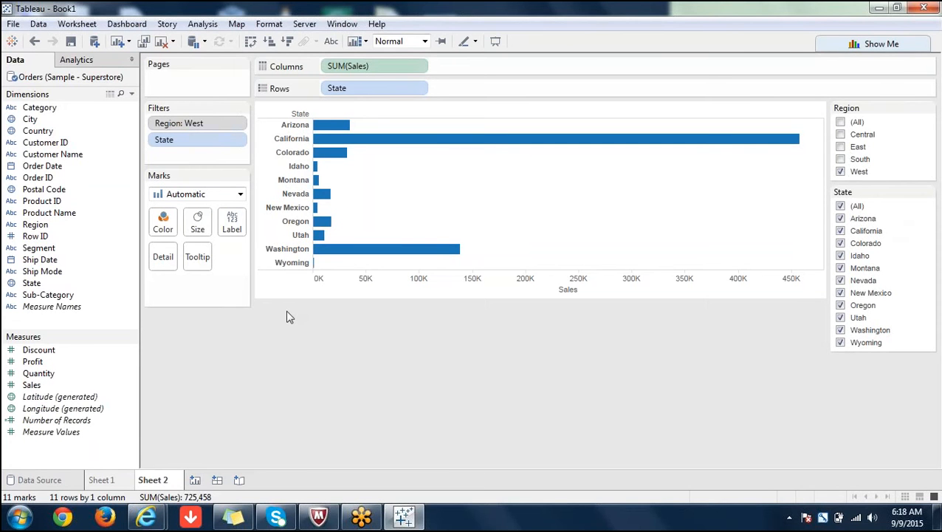
Review the context options of the Region filter and the value scope options of the State quick filter
click(237, 126)
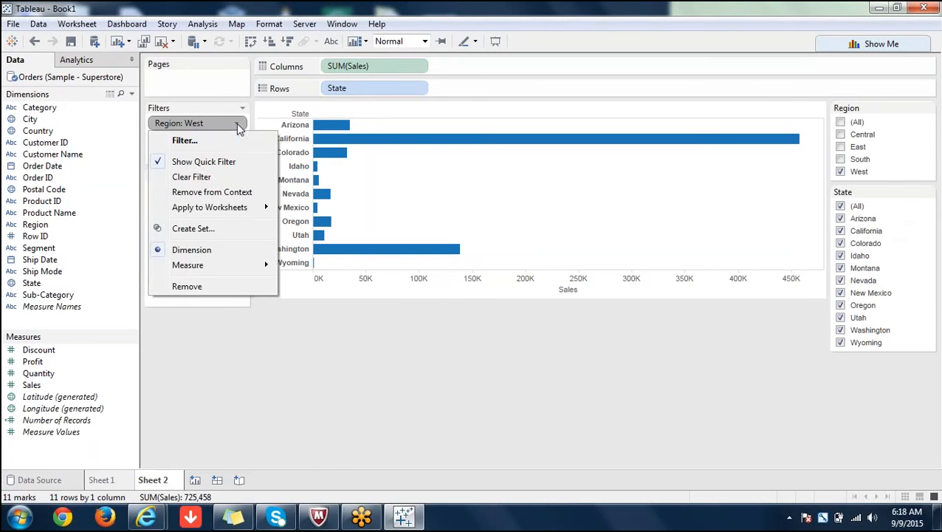
click(311, 453)
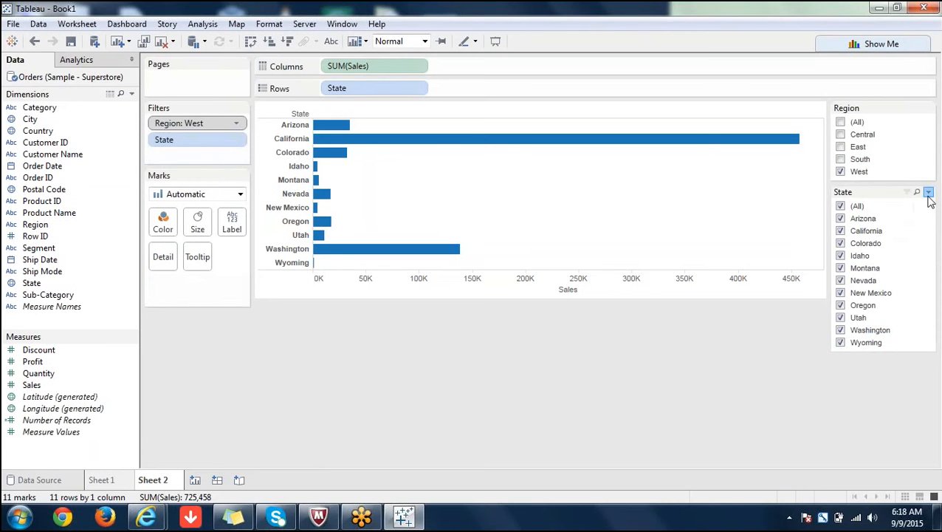
click(928, 192)
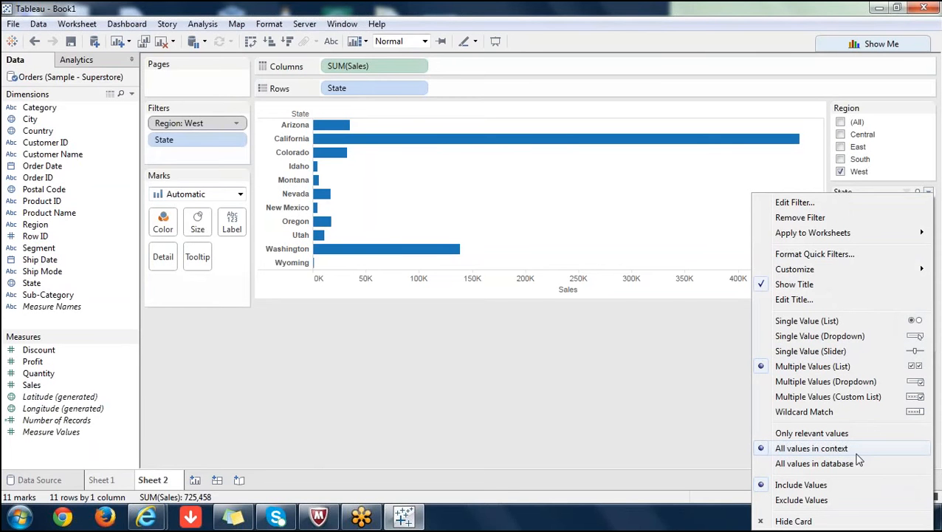
click(557, 375)
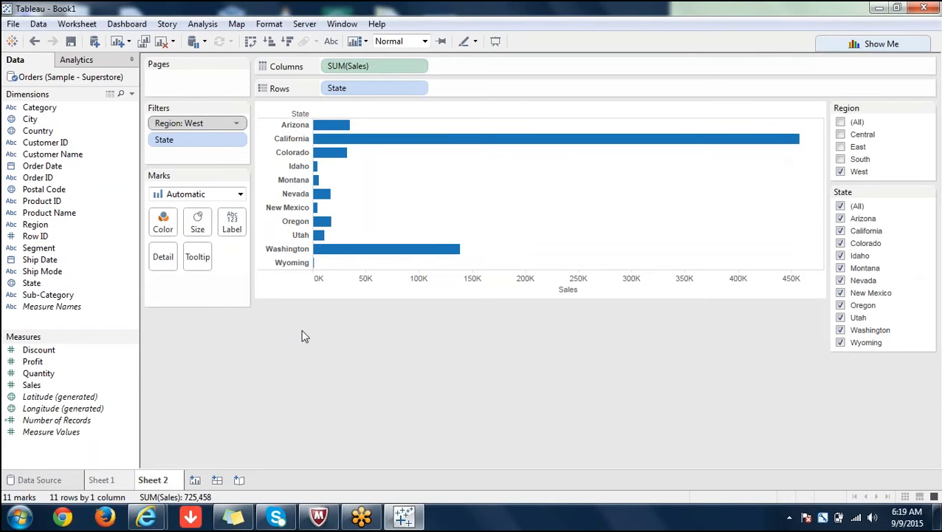
Add Central alongside West in the Region quick filter and look through the State list
click(841, 134)
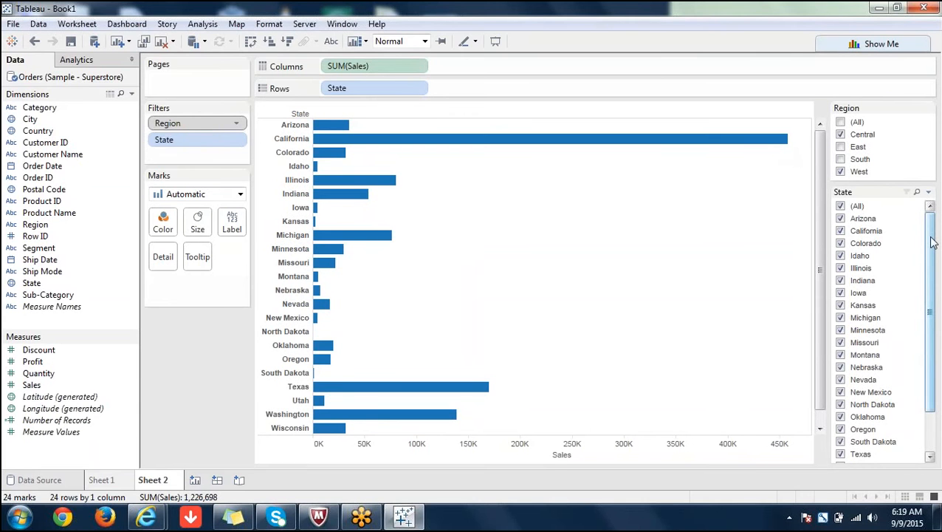
mouse_move(932, 243)
mouse_down()
mouse_move(938, 312)
mouse_move(931, 235)
mouse_up()
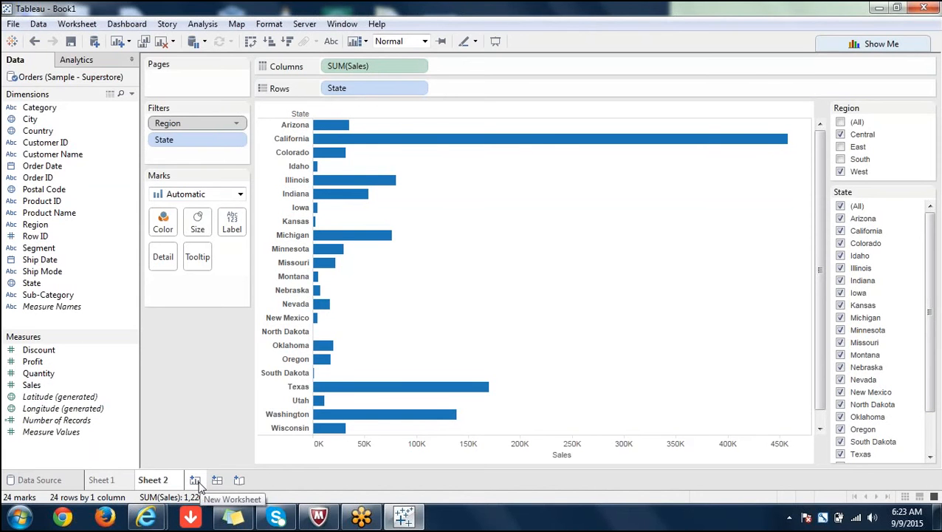
Duplicate Sheet 2 and remove the Region filter from the context on the copy
right_click(160, 481)
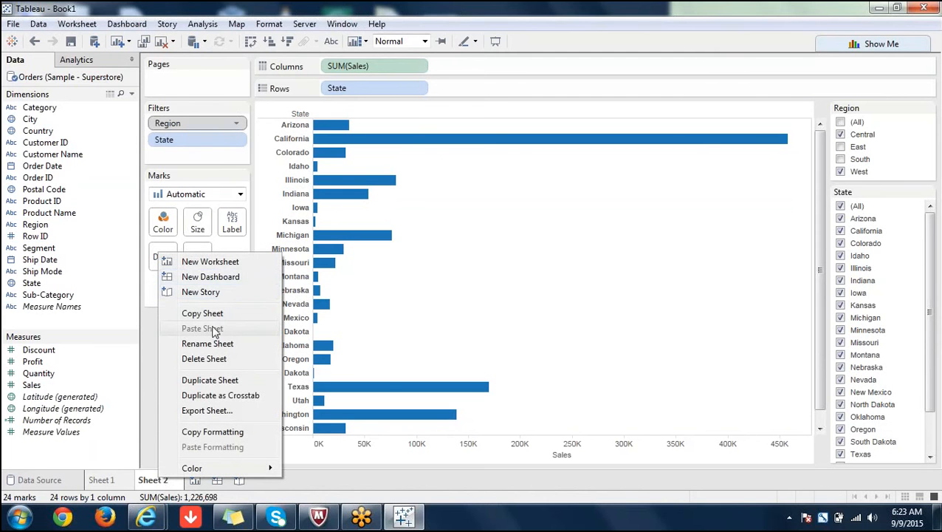
click(213, 381)
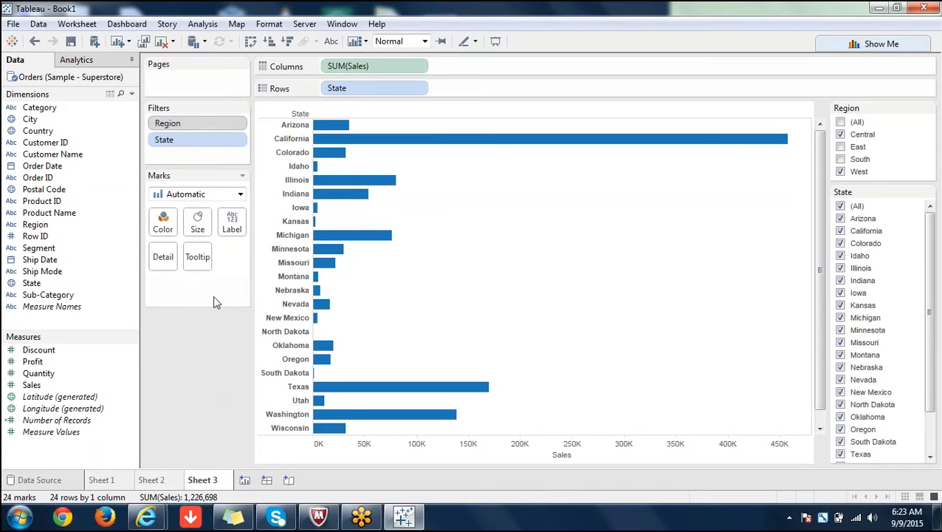
click(237, 126)
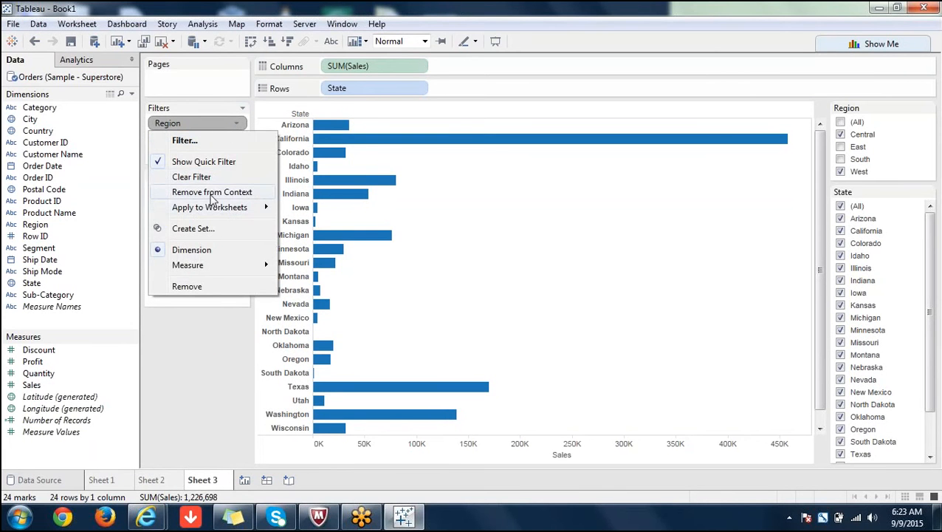
click(212, 192)
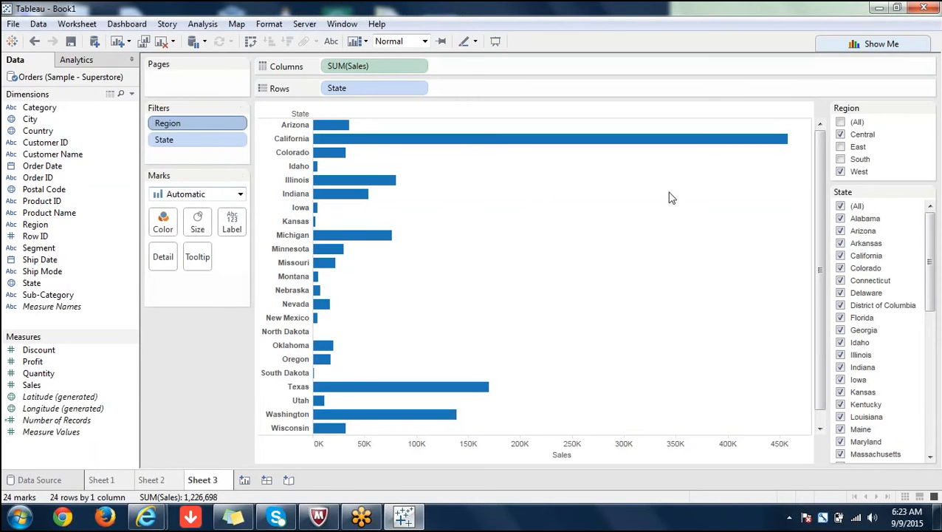
Add East and South to the regions selected in the Region quick filter
click(842, 147)
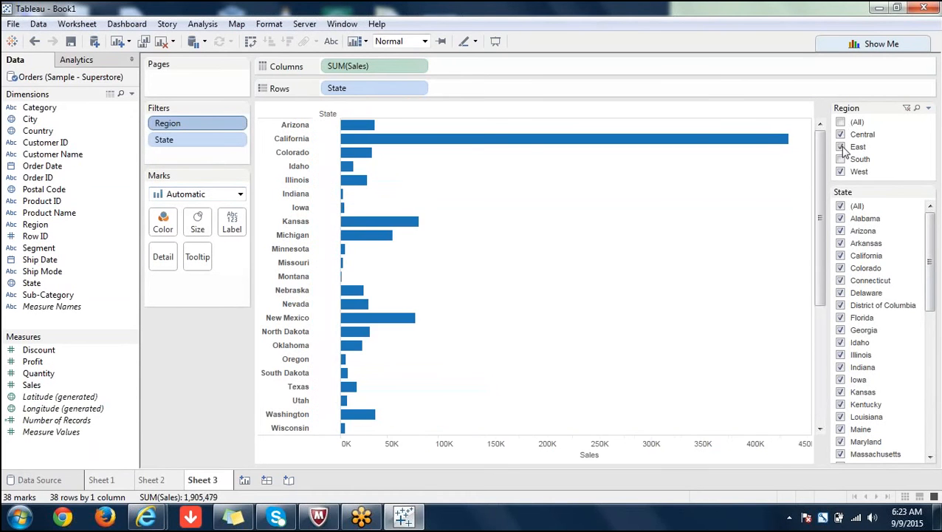
click(842, 159)
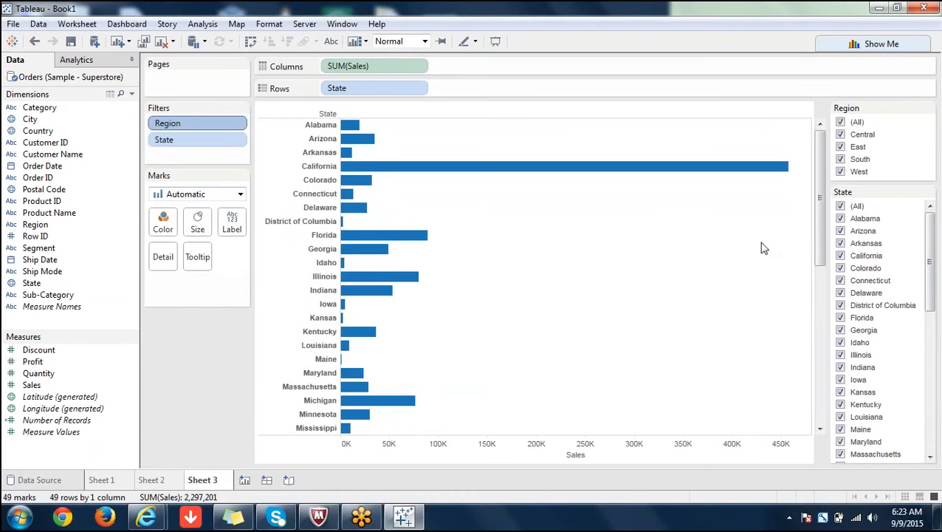
Clear all regions and states, try selecting South and East, and select all regions and states again
click(842, 122)
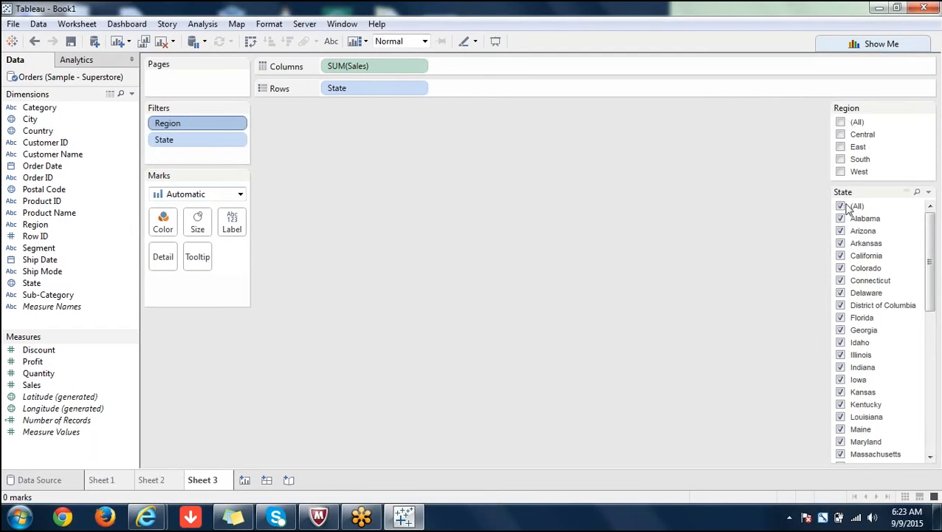
click(841, 206)
click(841, 158)
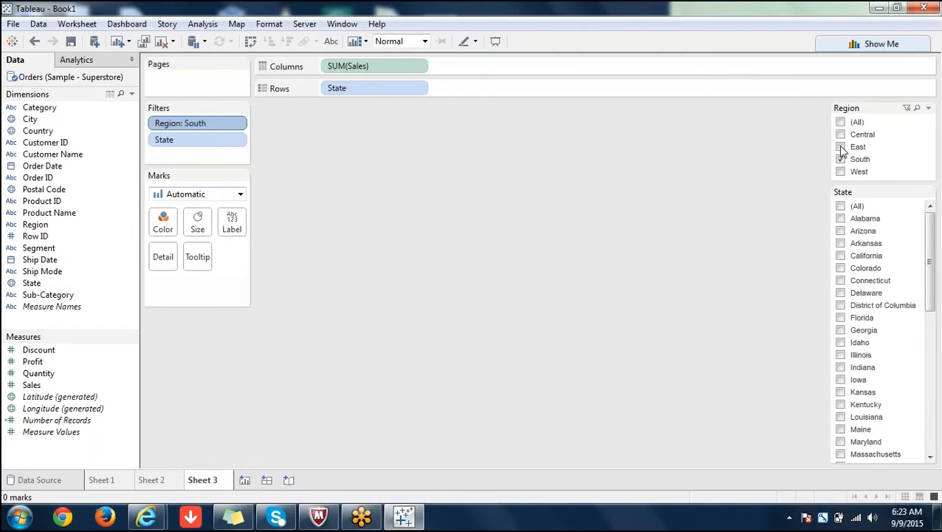
click(841, 147)
click(840, 122)
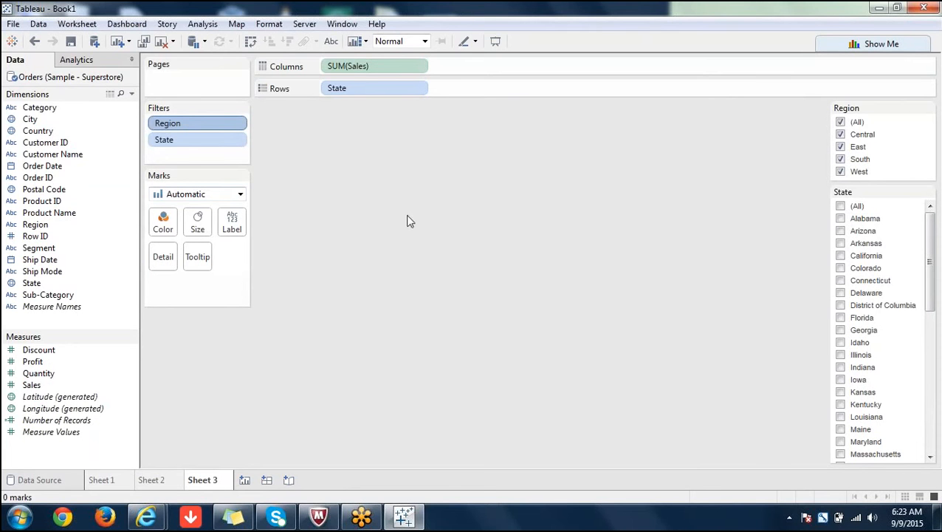
click(841, 207)
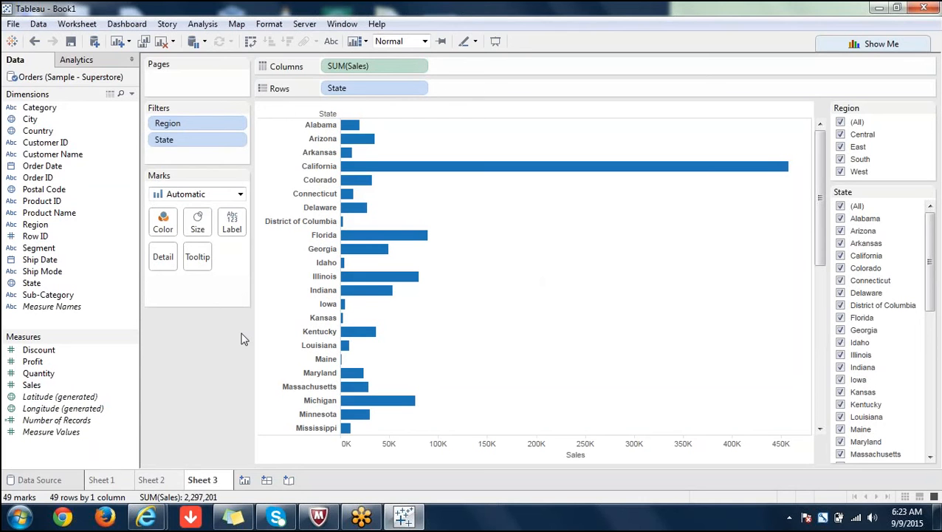
Set the State quick filter to show only relevant values, and limit the Region quick filter to Central
click(928, 192)
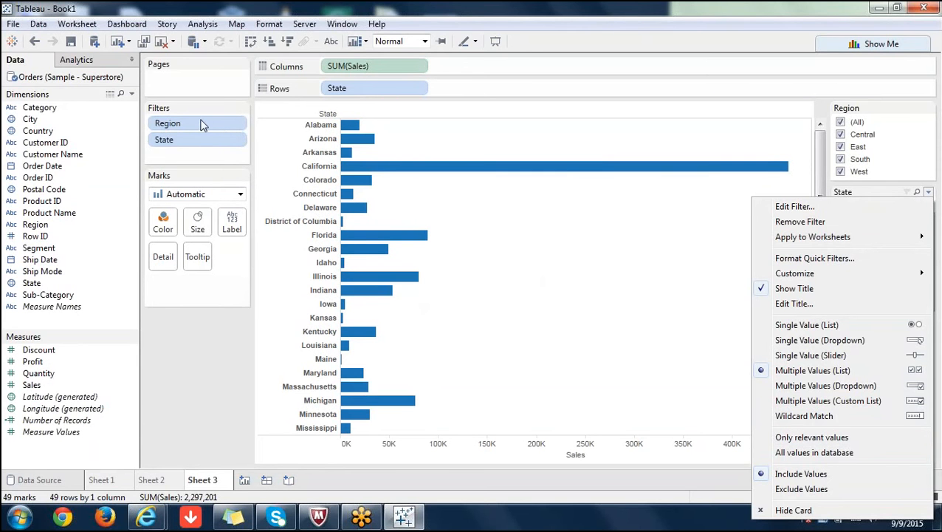
click(228, 368)
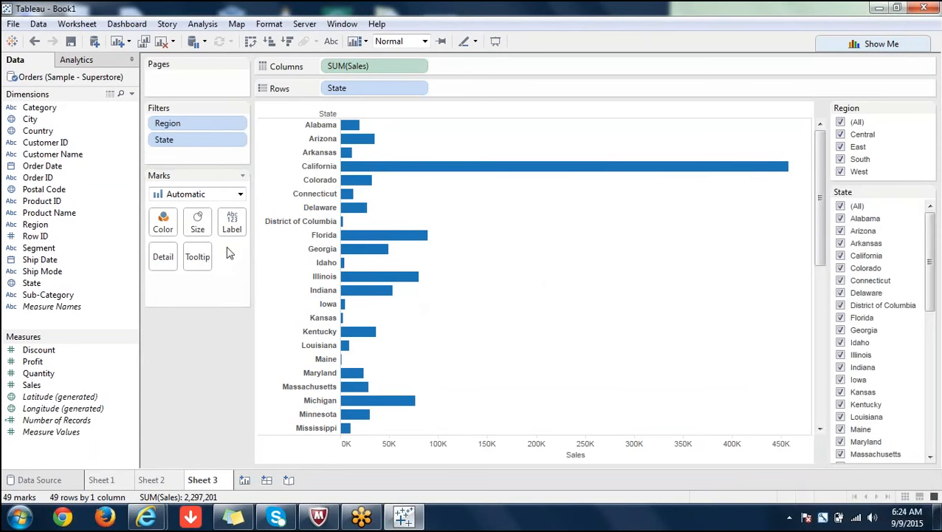
drag(217, 127, 260, 405)
click(841, 123)
click(841, 135)
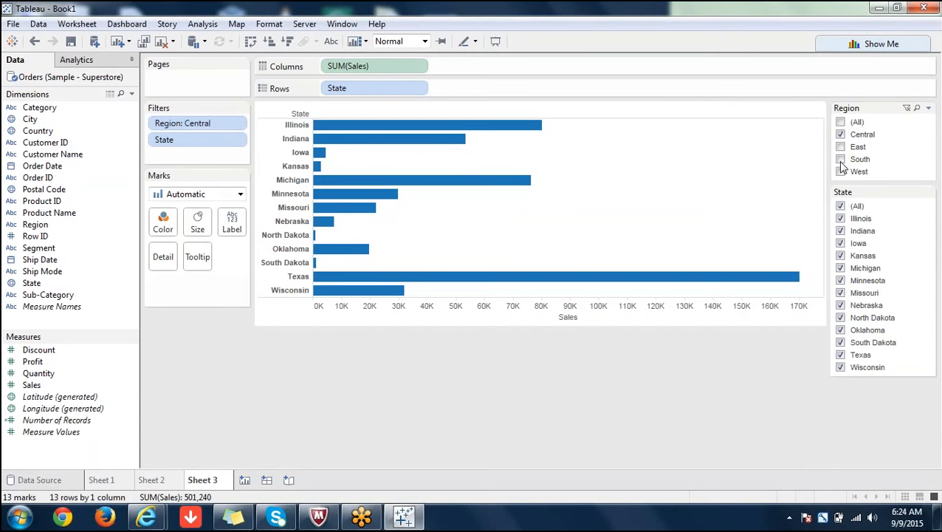
Add South to the Region quick filter, clear Central and South, and select East and West instead
click(841, 159)
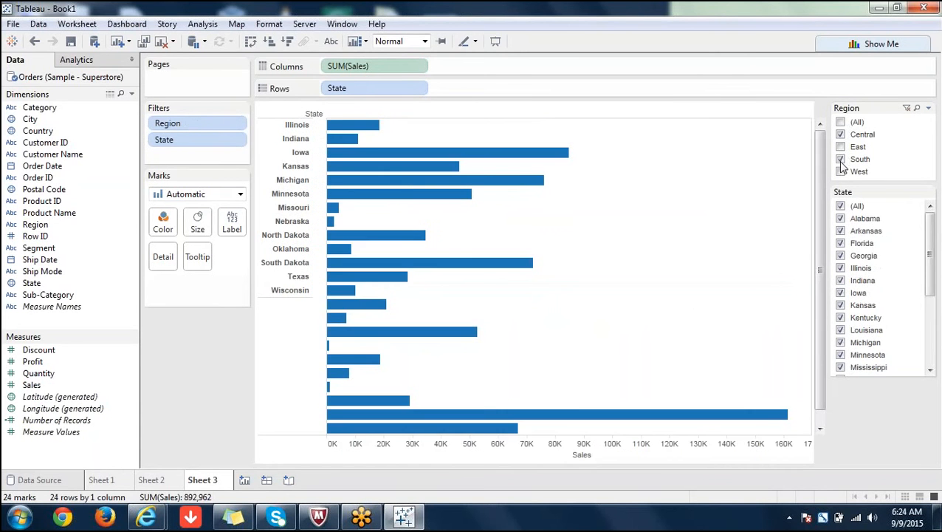
click(841, 134)
click(841, 159)
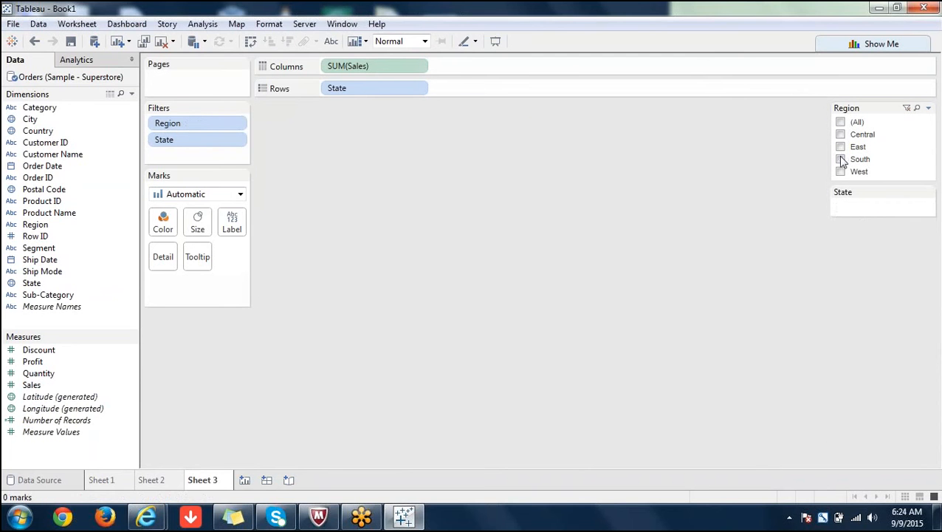
click(841, 172)
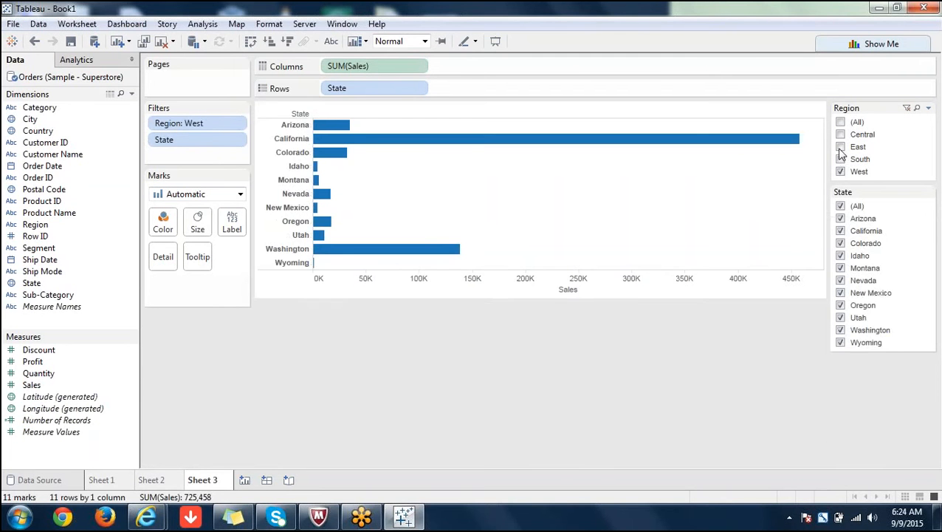
click(841, 147)
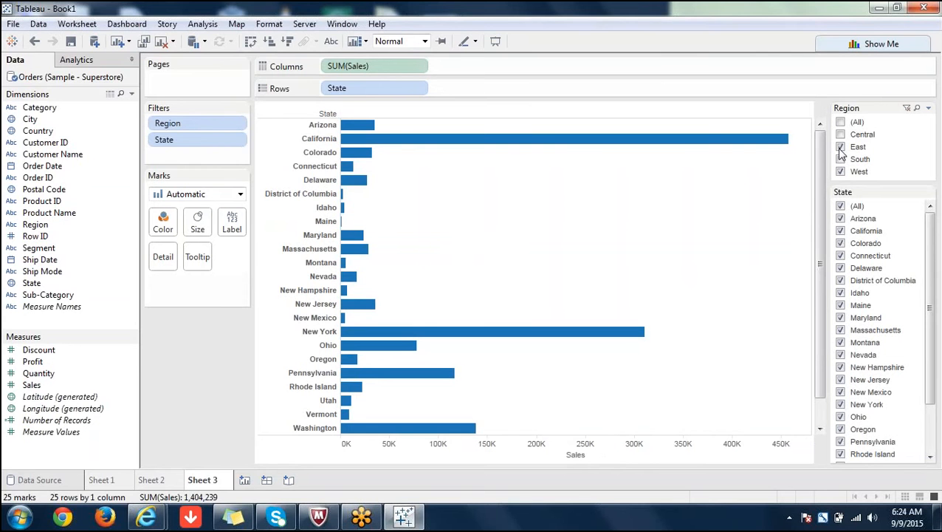
click(840, 147)
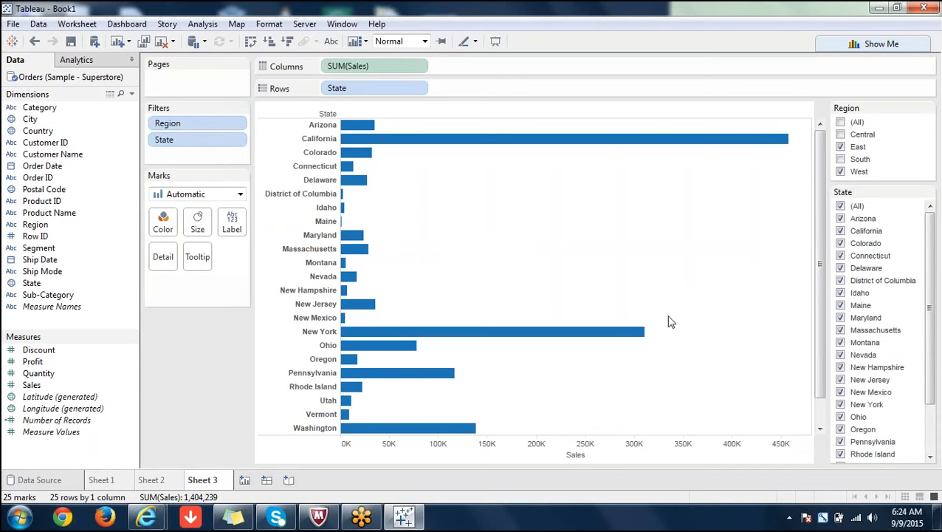
Examine the relevant-values options of the State quick filter and the Sales range filter without changing either
click(928, 193)
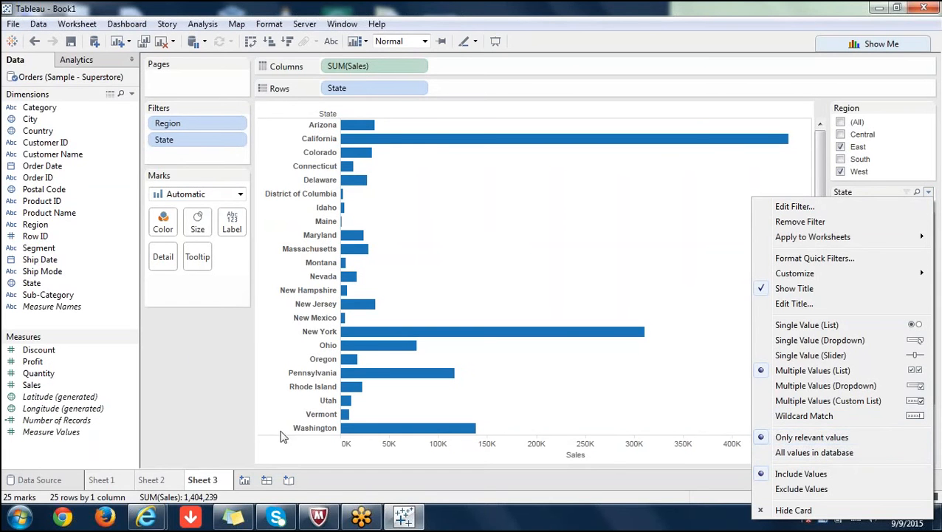
click(193, 353)
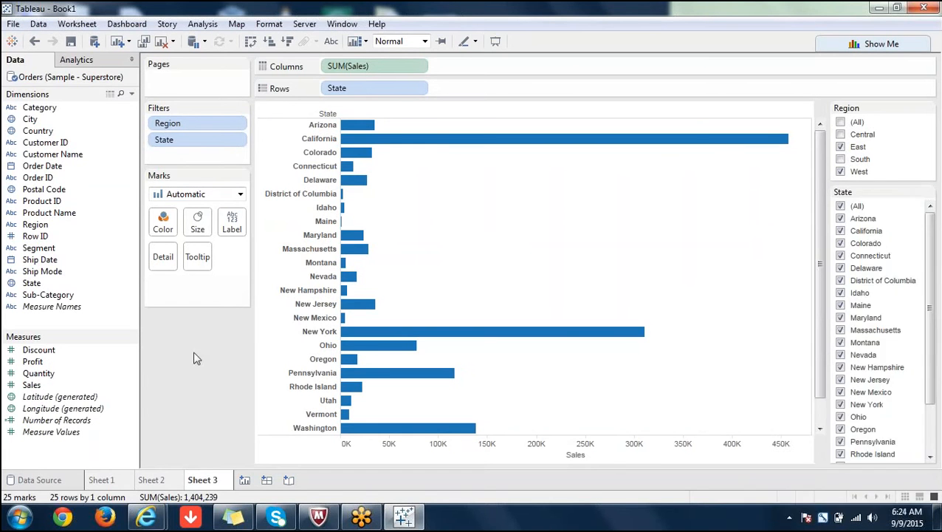
click(418, 67)
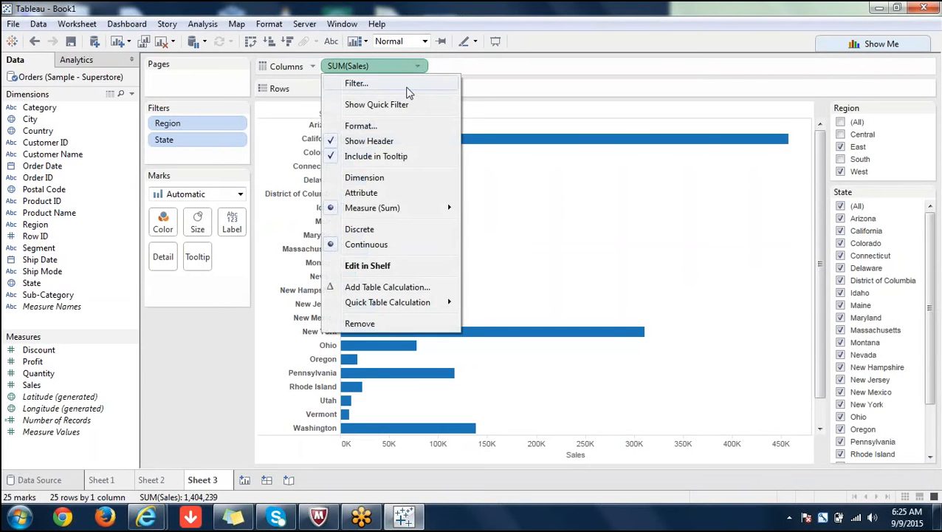
click(406, 85)
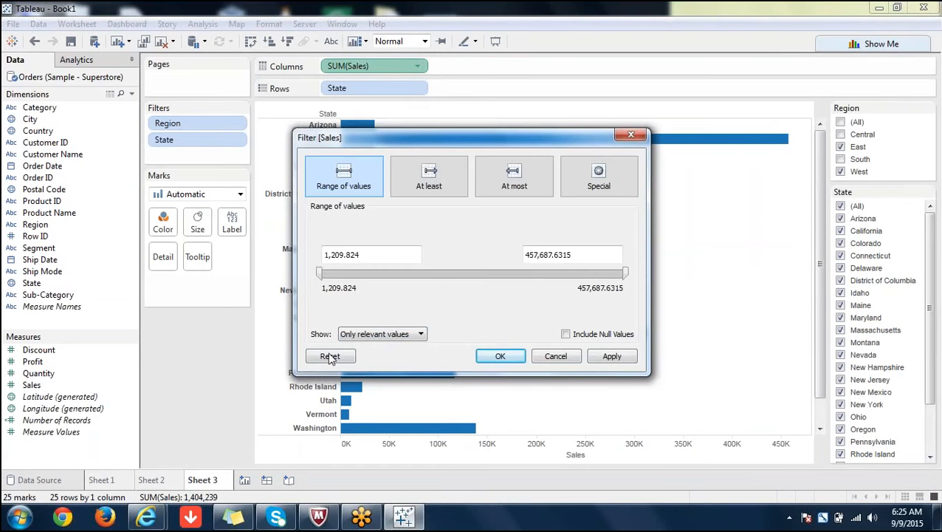
click(421, 334)
click(473, 300)
click(556, 356)
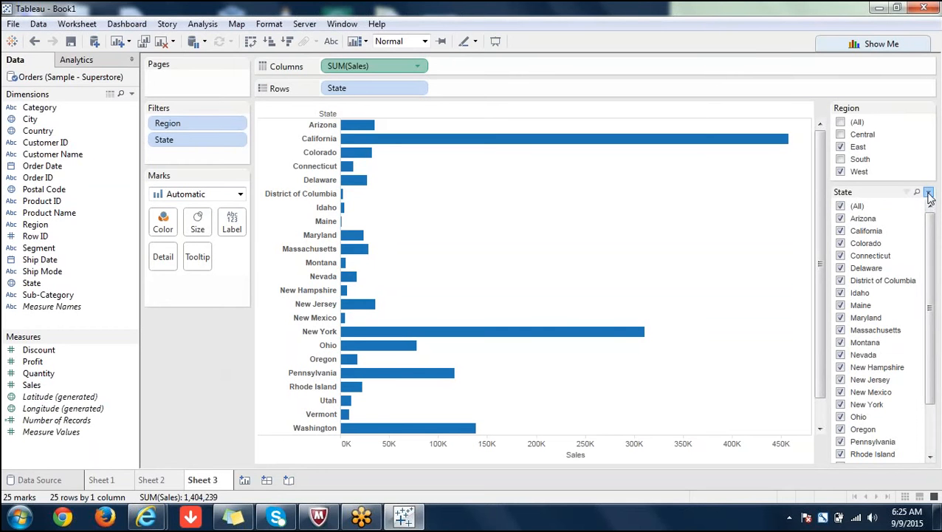
click(929, 192)
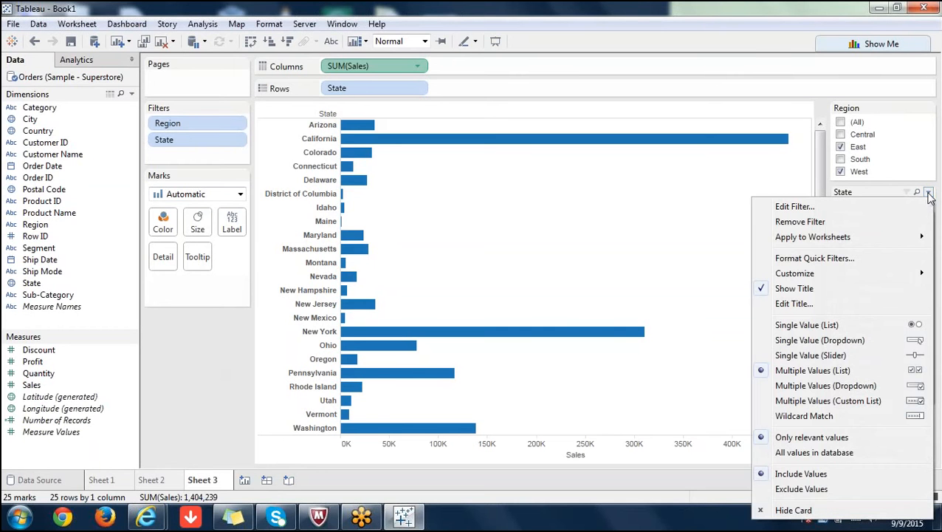
click(214, 380)
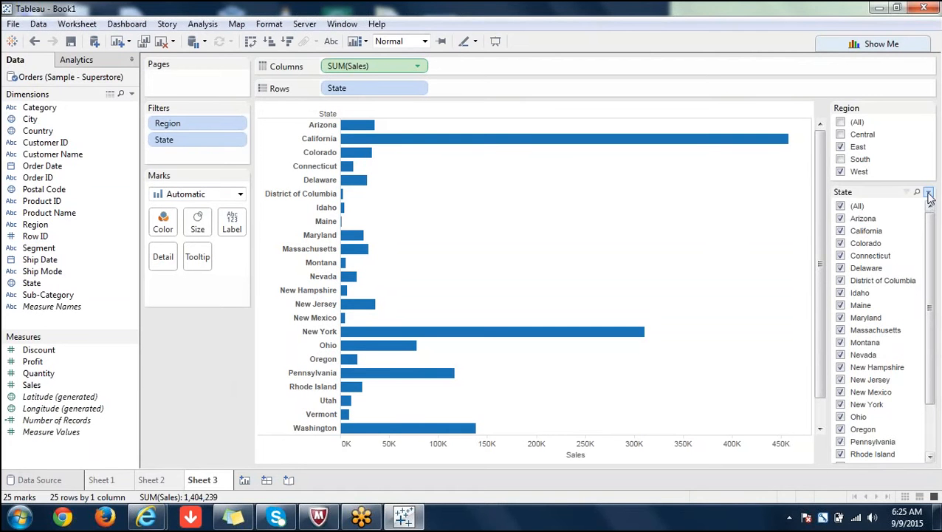
click(929, 193)
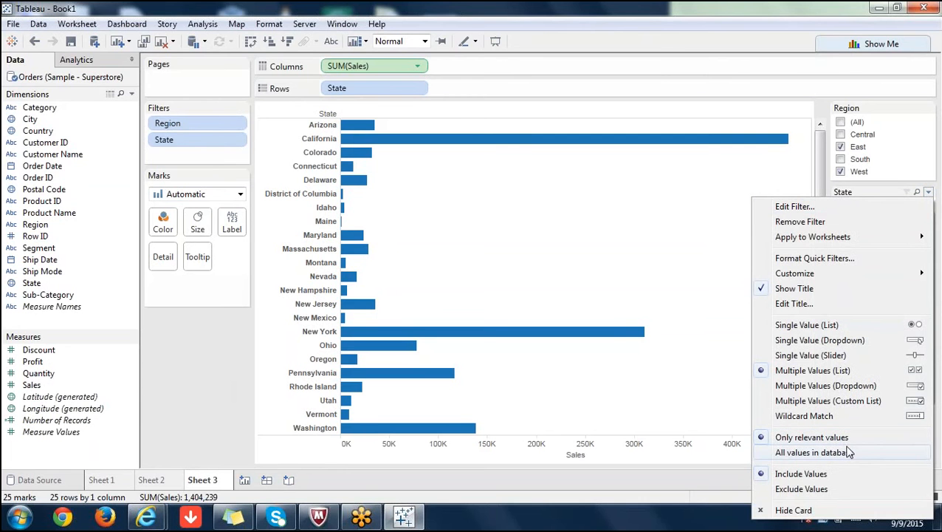
click(230, 383)
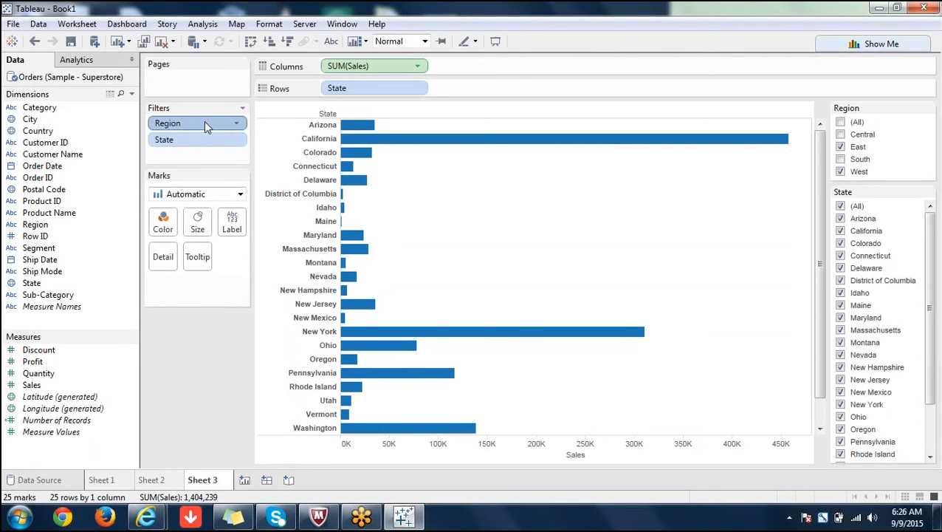
Remove the Region filter from the sheet and add a Sub-Category filter in its place
drag(206, 126, 19, 153)
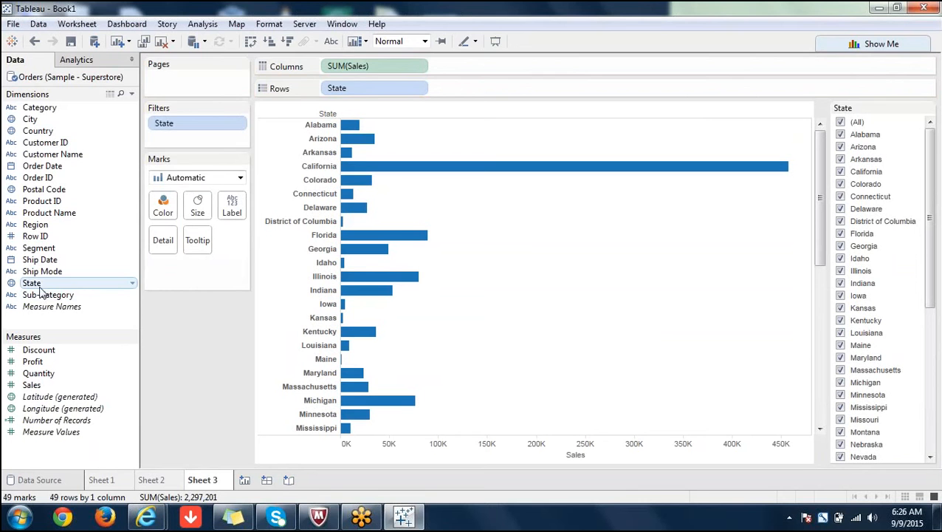
drag(42, 293, 173, 144)
key(Return)
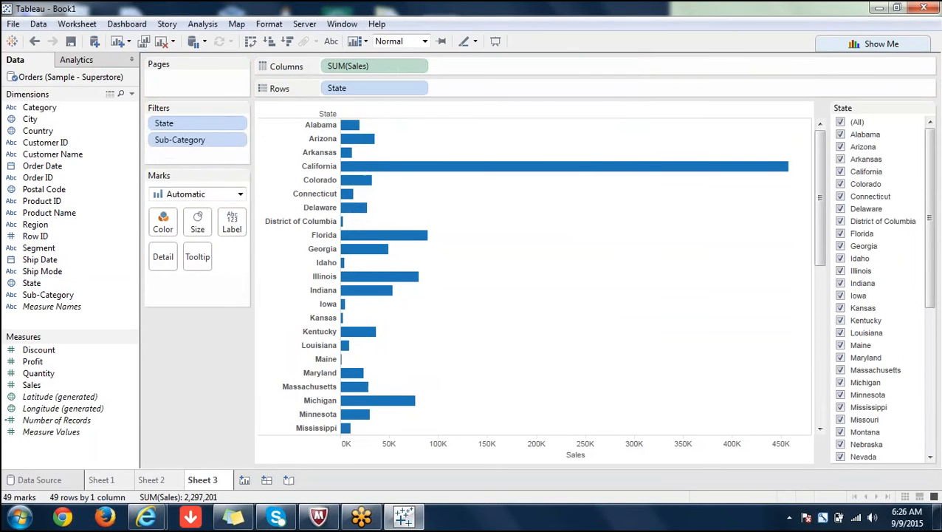
Show the quick filter for Sub-Category
click(929, 109)
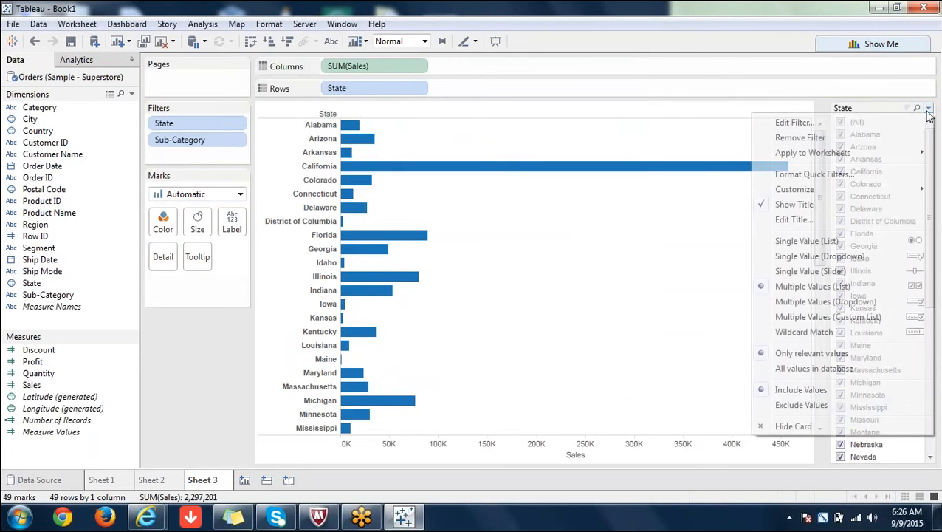
click(857, 405)
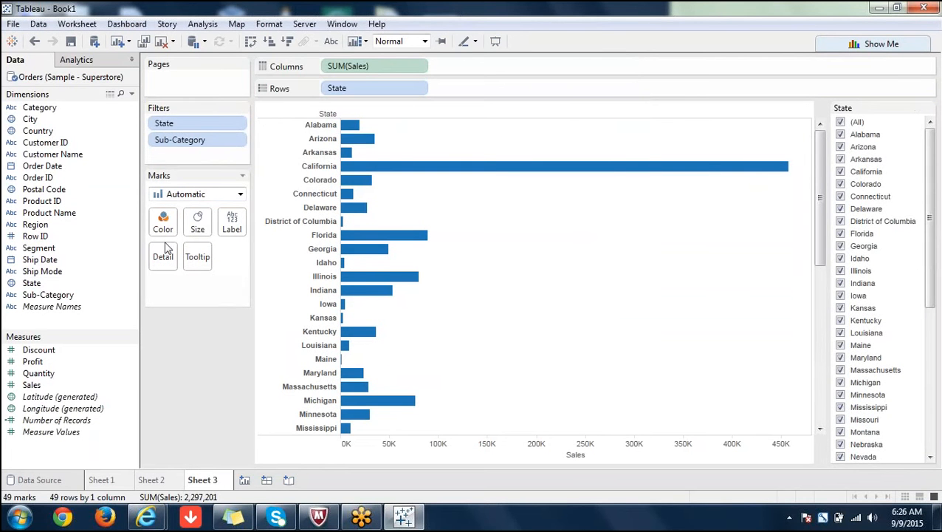
right_click(170, 148)
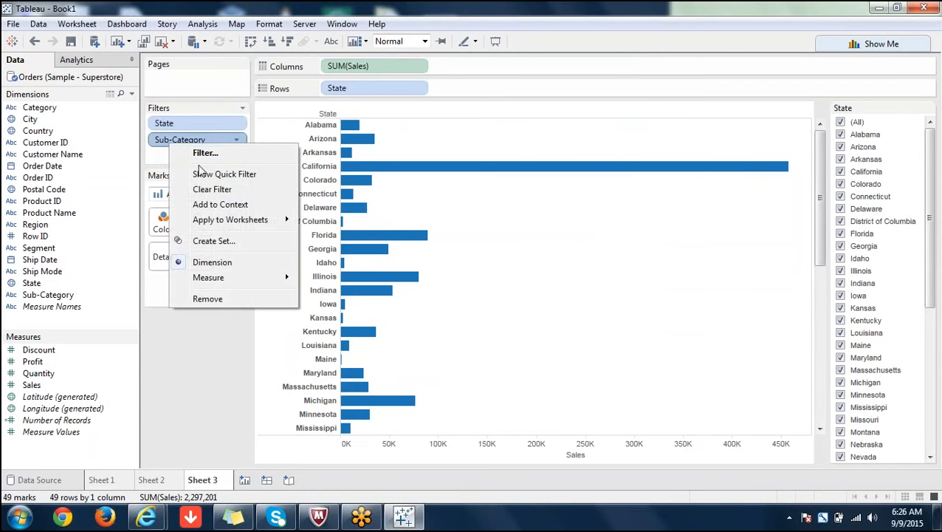
click(205, 178)
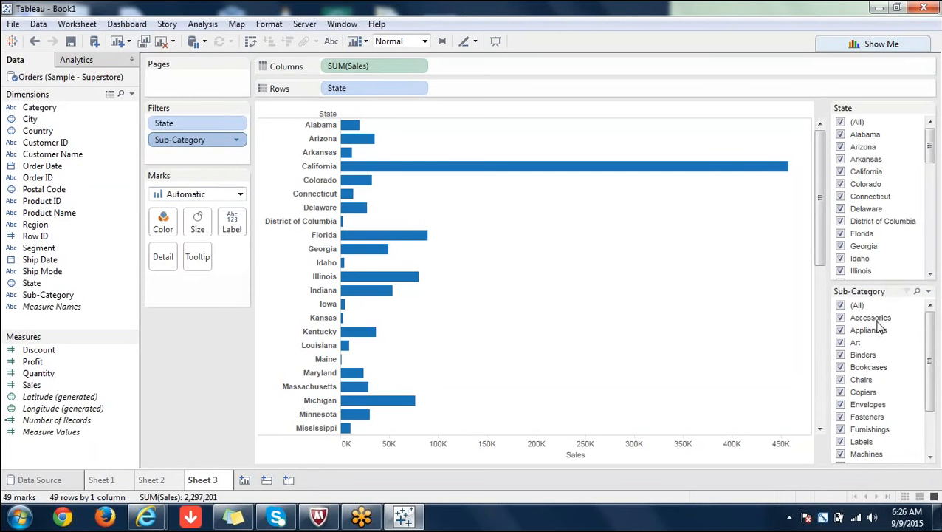
Clear and reselect all values in the State and Sub-Category quick filters to test how each affects the other
click(841, 123)
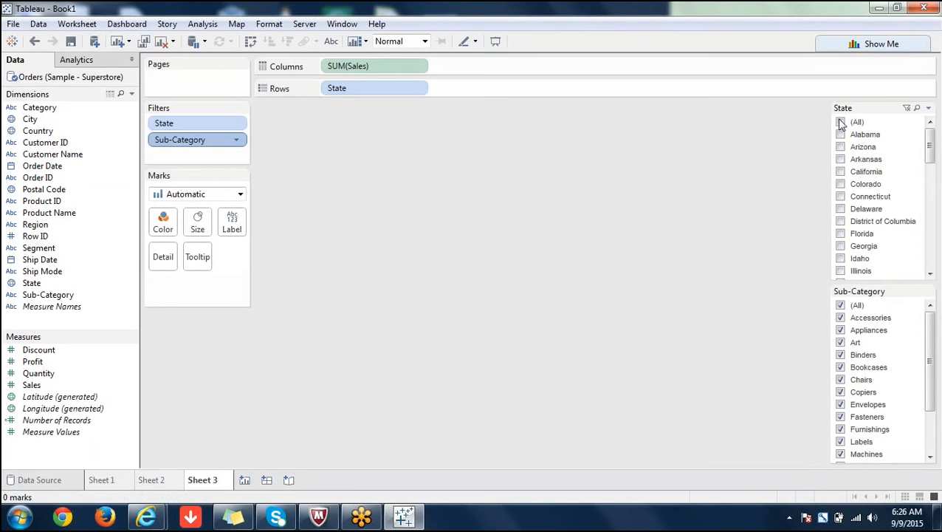
click(840, 122)
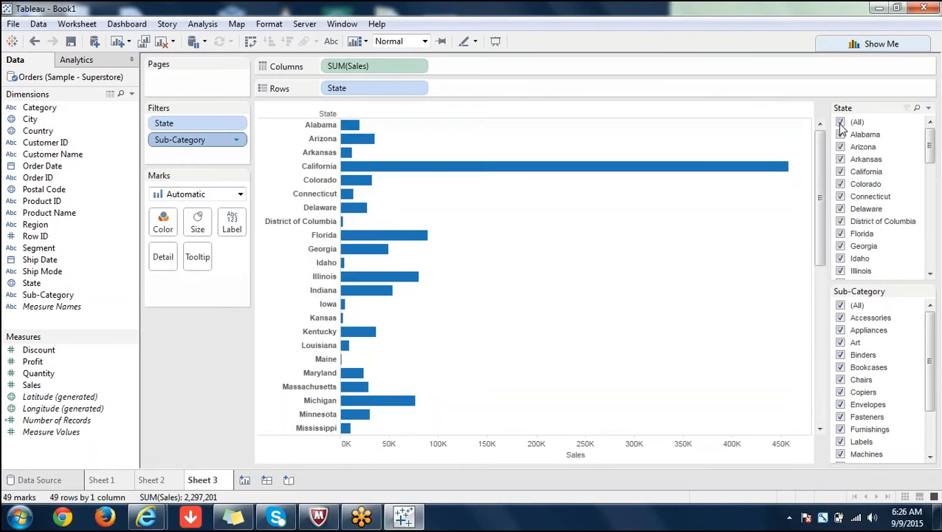
click(841, 306)
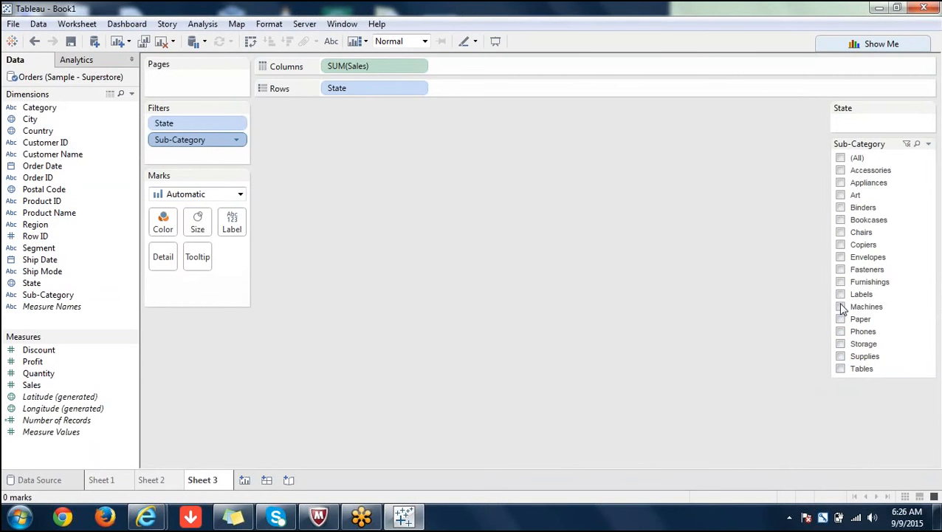
click(841, 158)
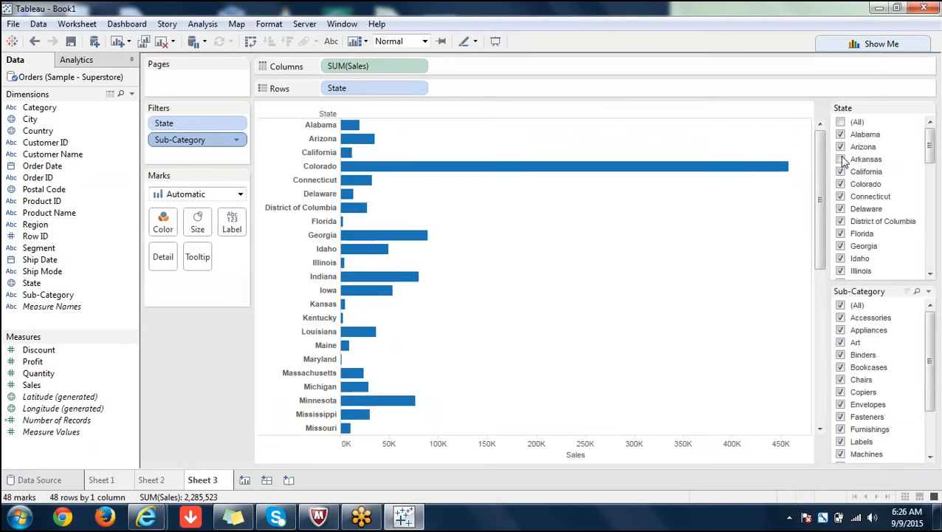
click(841, 122)
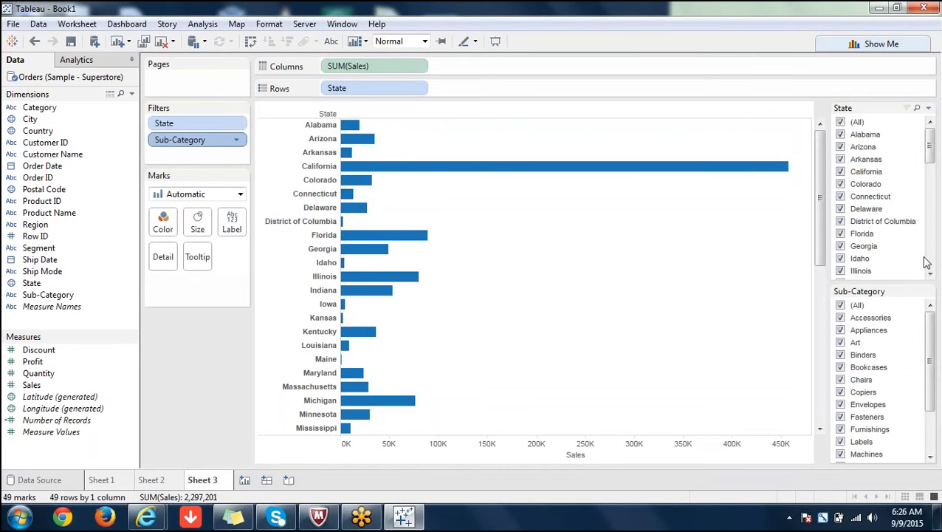
Set the Sub-Category quick filter to show only relevant values, and limit the State quick filter to Alabama
click(928, 291)
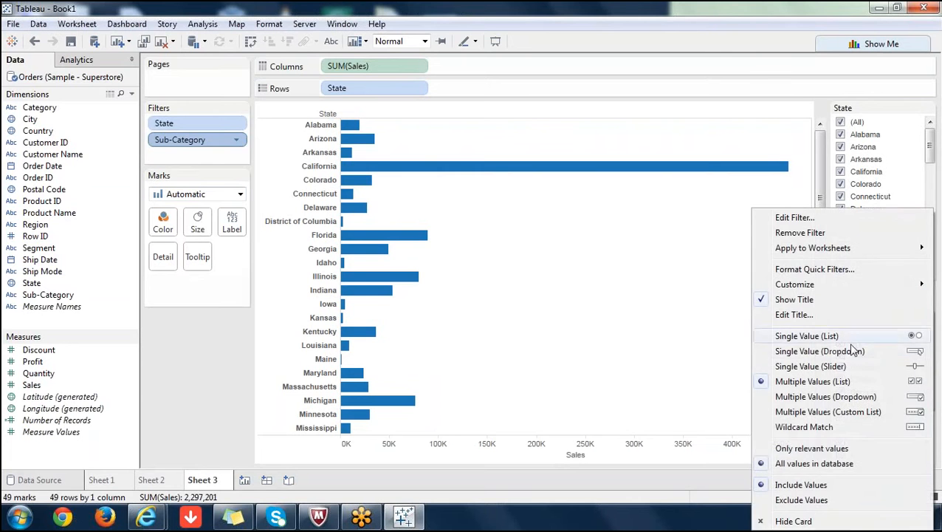
click(817, 449)
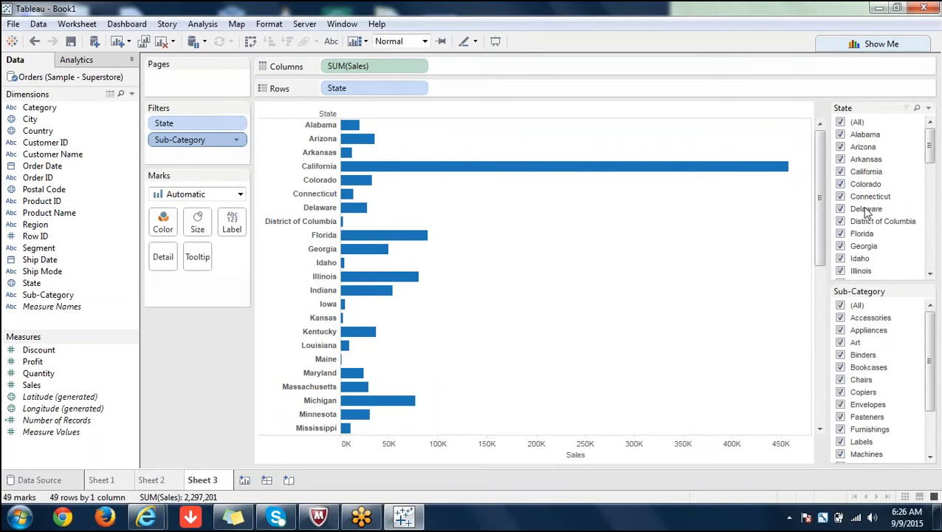
click(841, 122)
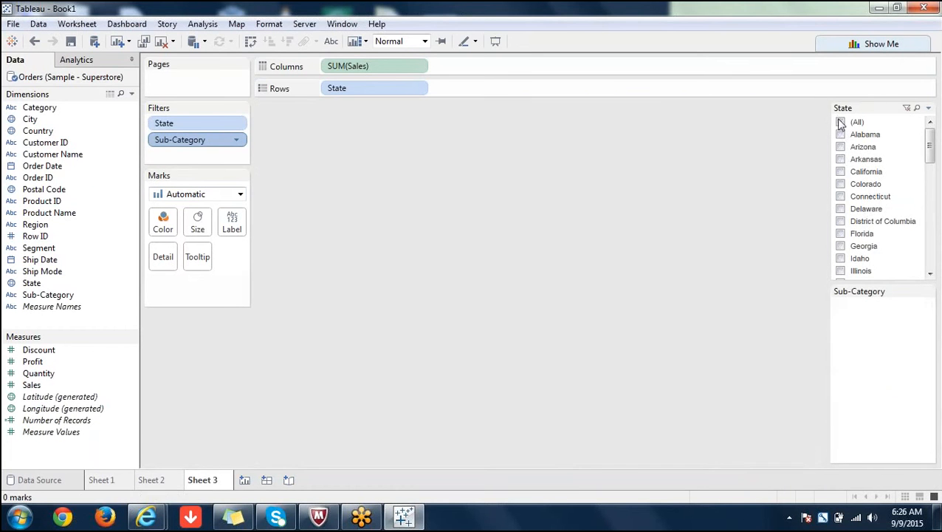
click(841, 134)
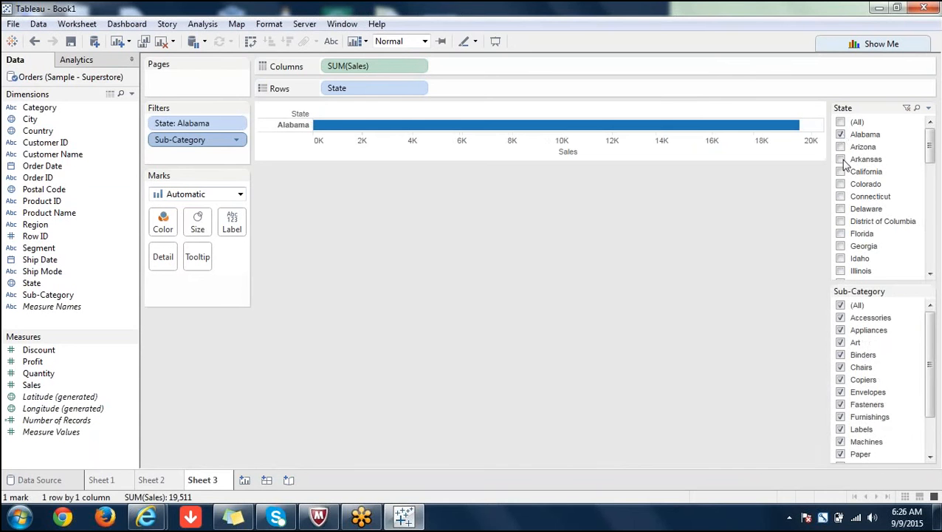
mouse_move(931, 367)
mouse_down()
mouse_move(934, 431)
mouse_move(932, 350)
mouse_up()
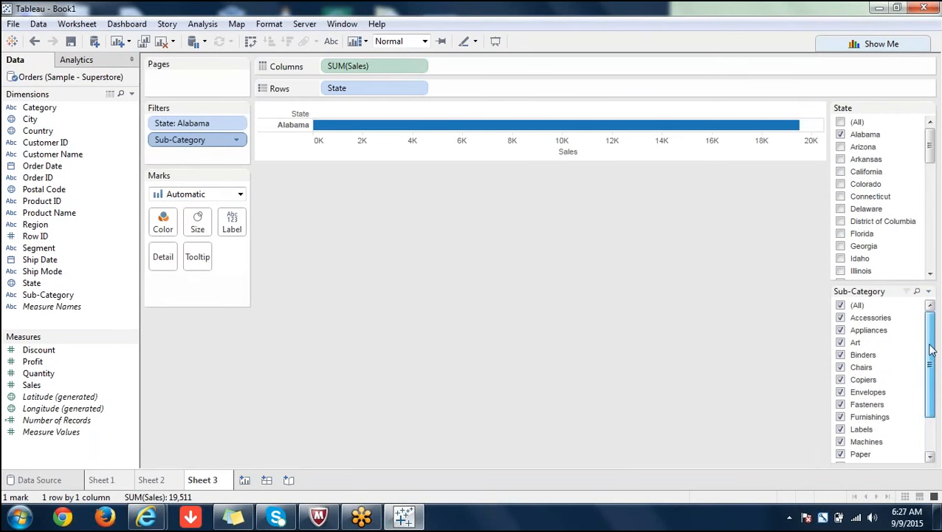
Try Arkansas and Delaware in the State quick filter, and limit it to Idaho only
click(840, 159)
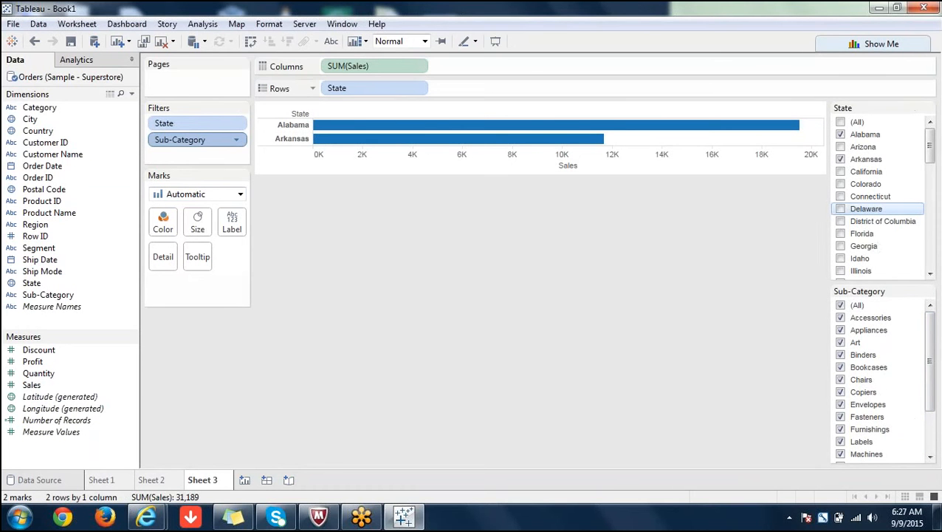
click(840, 135)
click(840, 160)
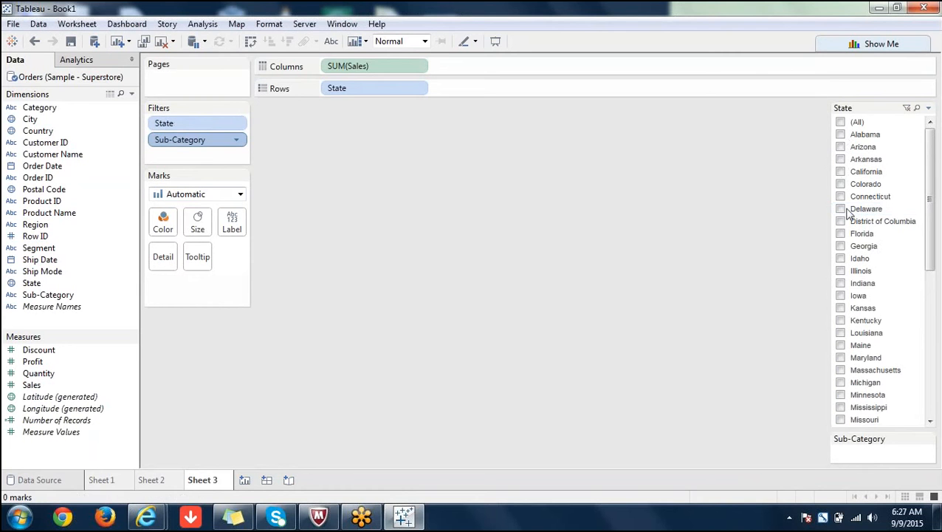
click(841, 210)
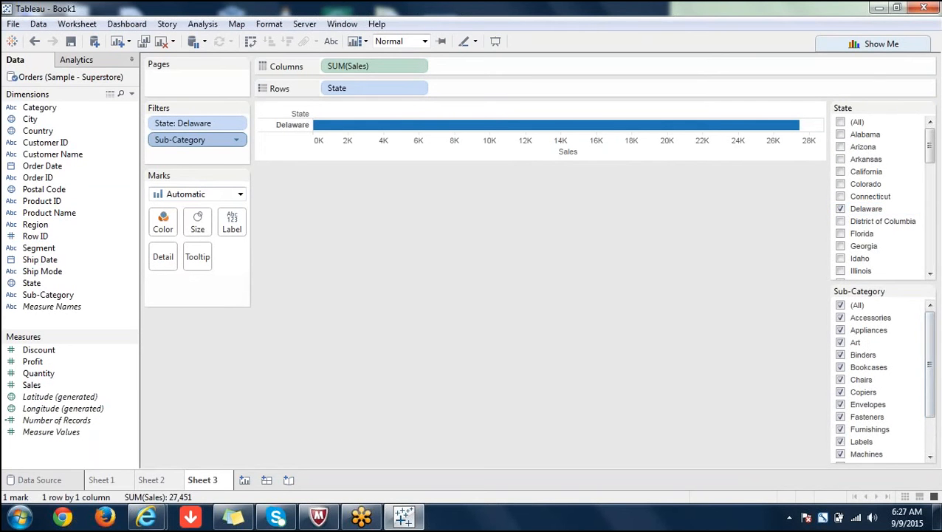
mouse_move(932, 376)
mouse_down()
mouse_move(928, 467)
mouse_move(931, 367)
mouse_up()
drag(932, 363, 922, 340)
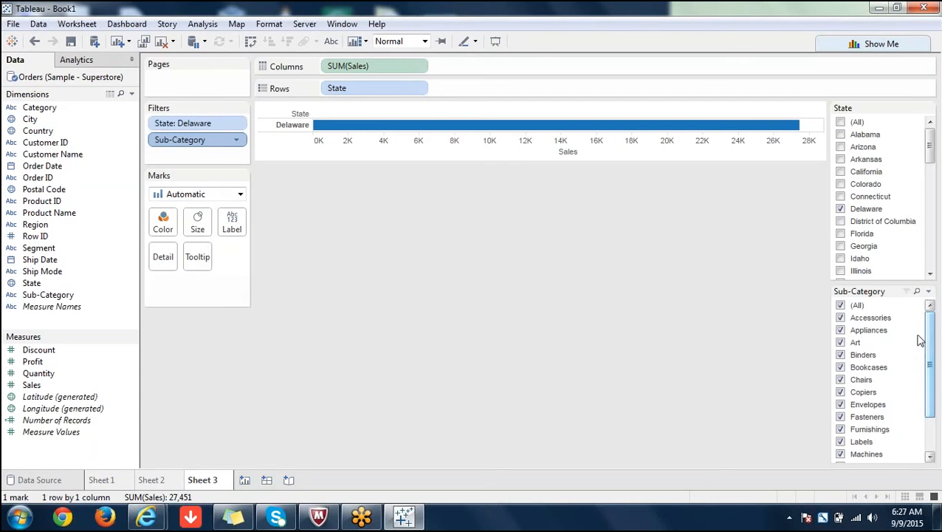
click(841, 209)
click(841, 257)
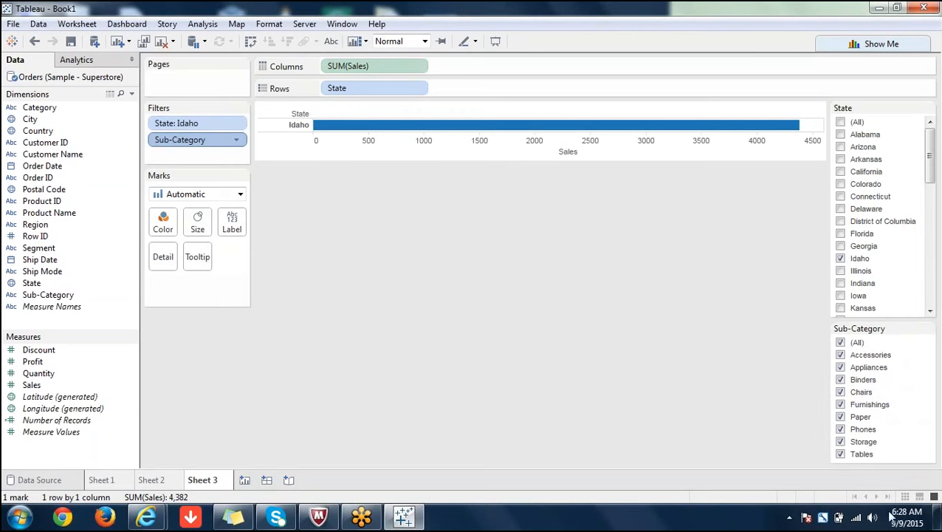
Add Delaware to the State quick filter alongside Idaho, and check the Sub-Category quick filter's values and display options
click(841, 209)
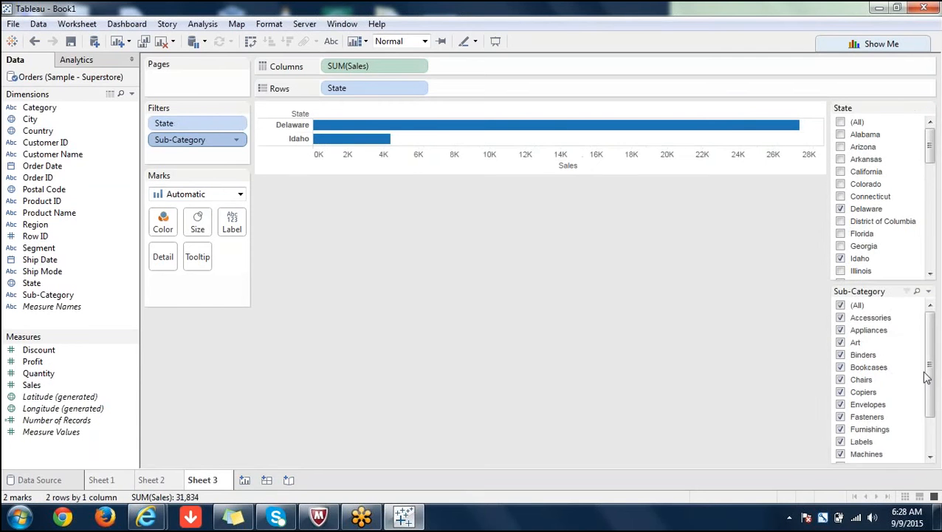
drag(928, 373, 922, 323)
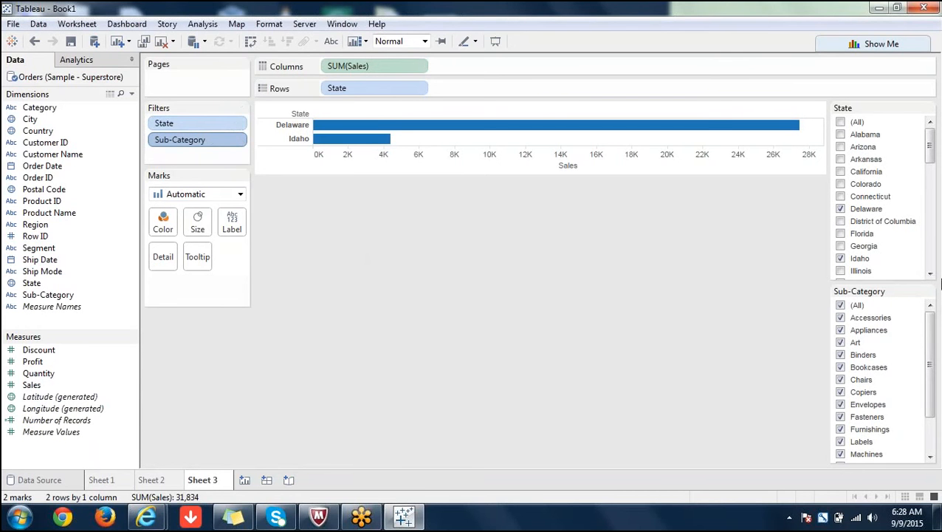
click(931, 290)
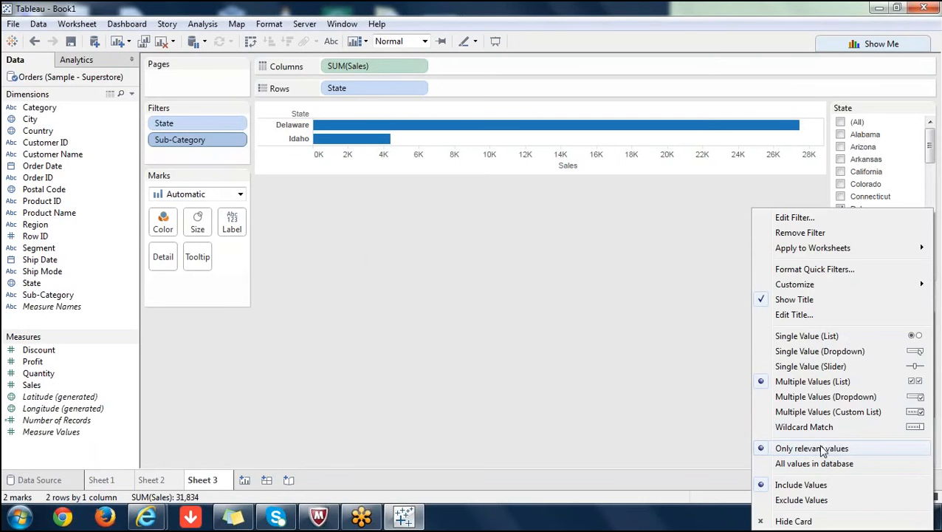
click(632, 379)
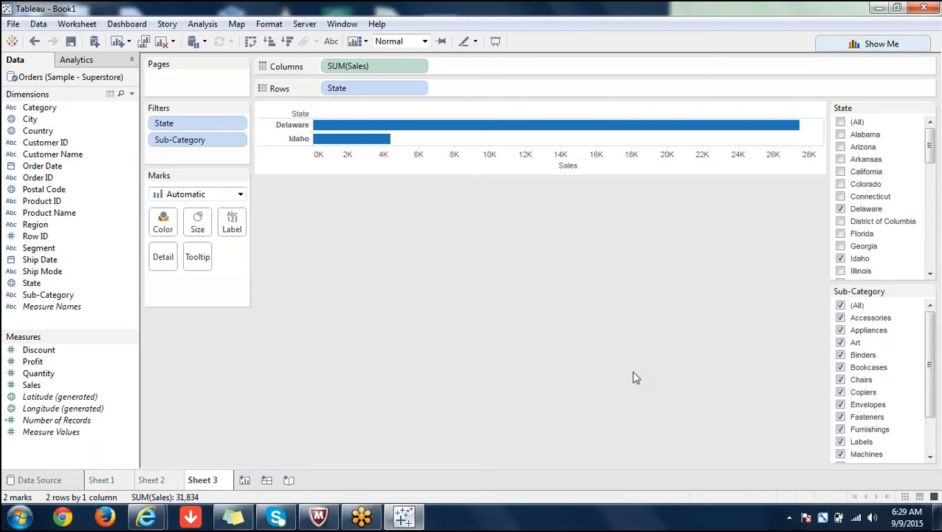
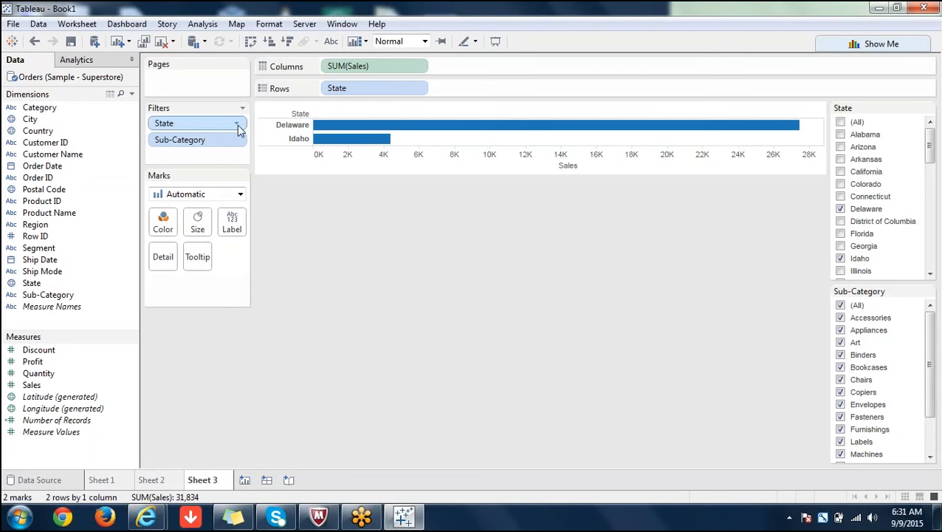
Compare the value-scope options of the Sub-Category quick filter on Sheet 3 with those of the State quick filter on Sheet 2
click(237, 125)
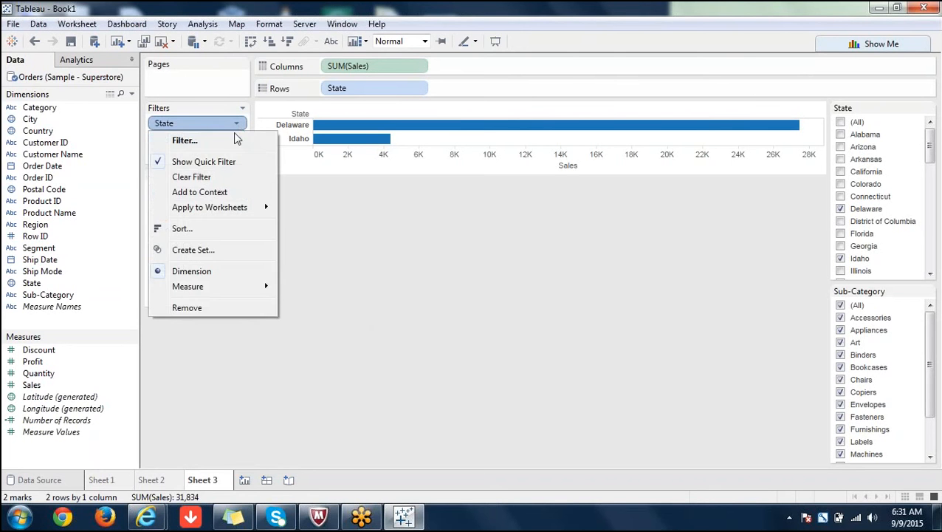
click(554, 357)
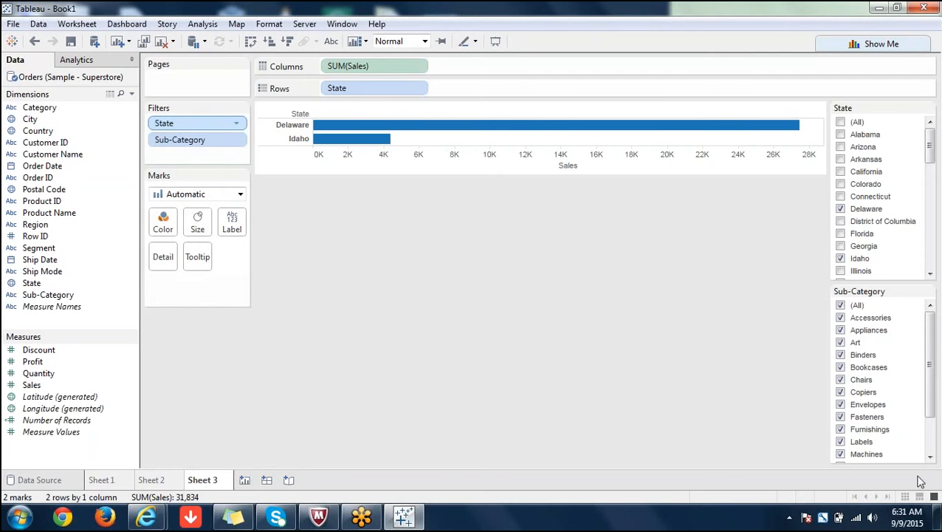
click(929, 293)
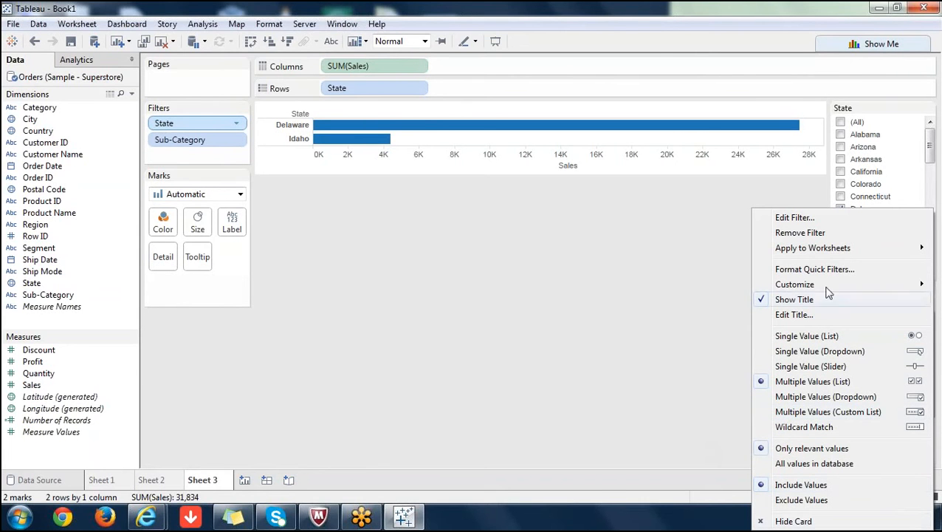
click(303, 337)
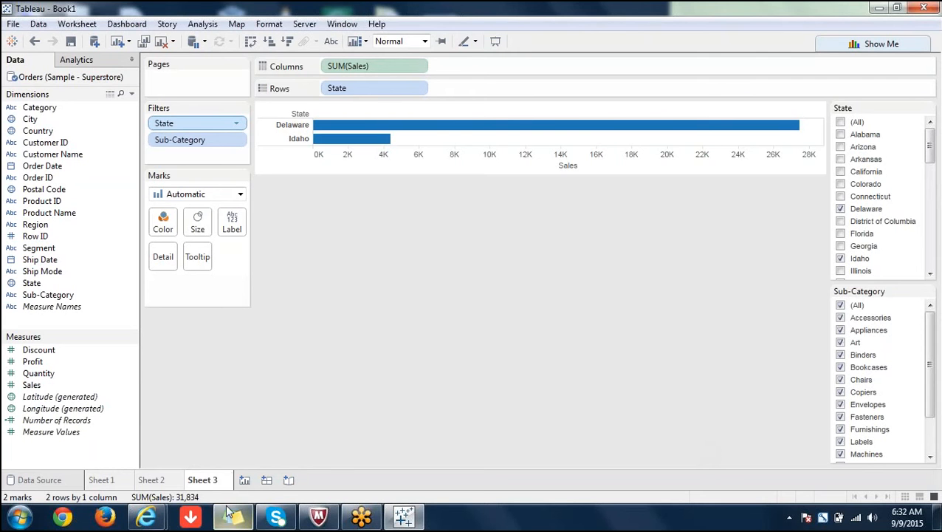
click(150, 483)
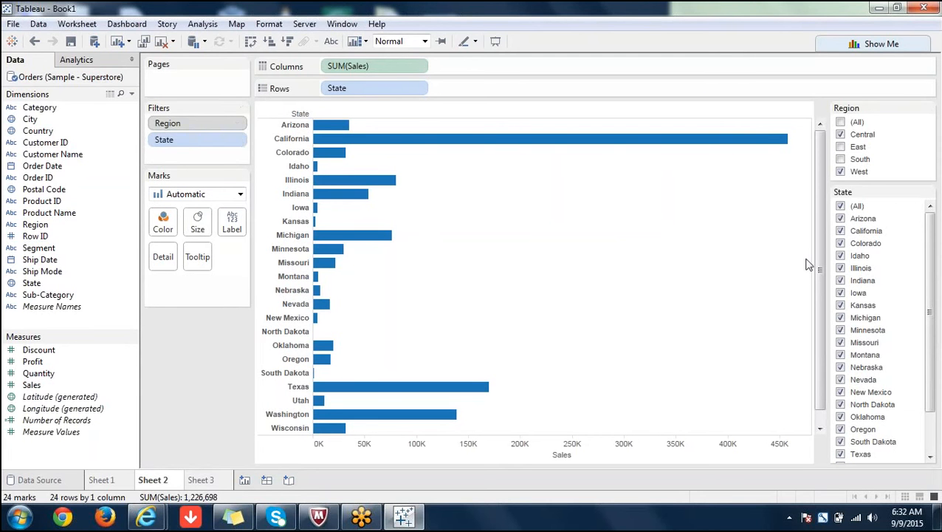
click(929, 193)
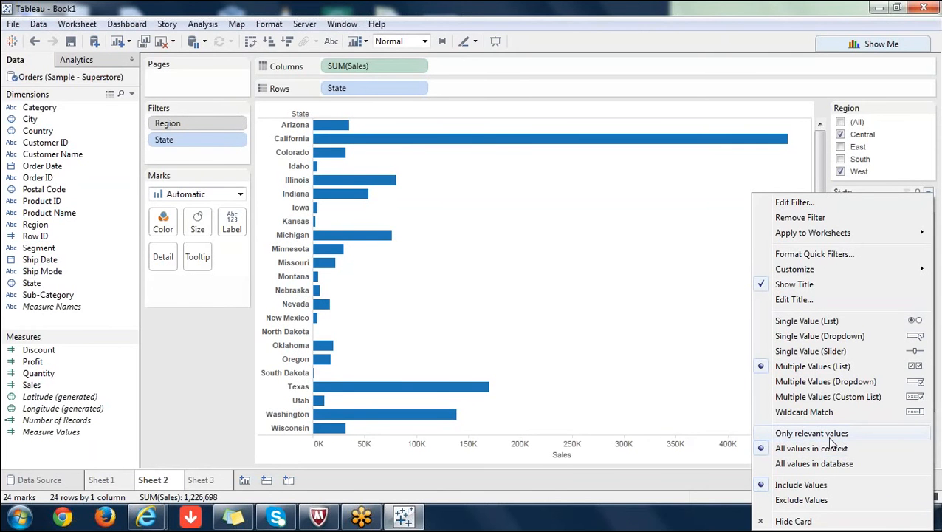
click(184, 369)
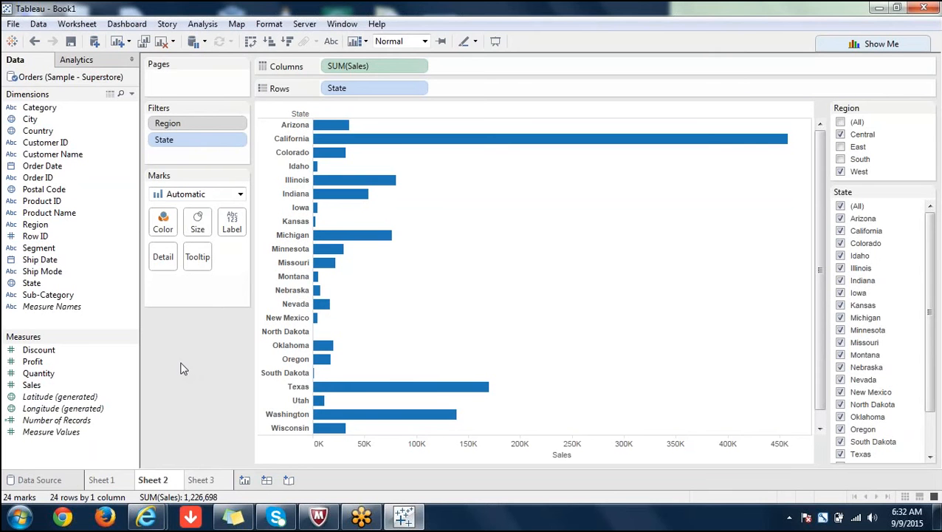
click(210, 480)
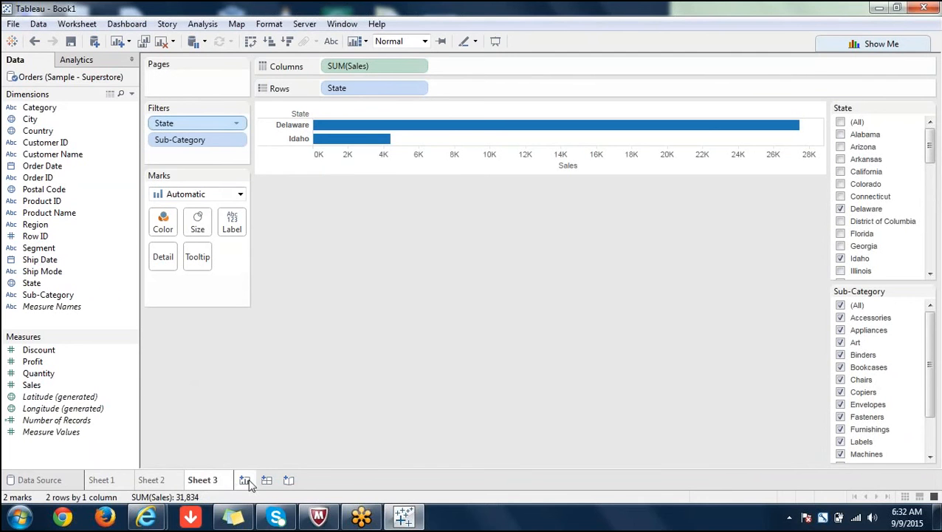
Examine the options on Sheet 2 for applying the Region and State filters to other worksheets
click(157, 480)
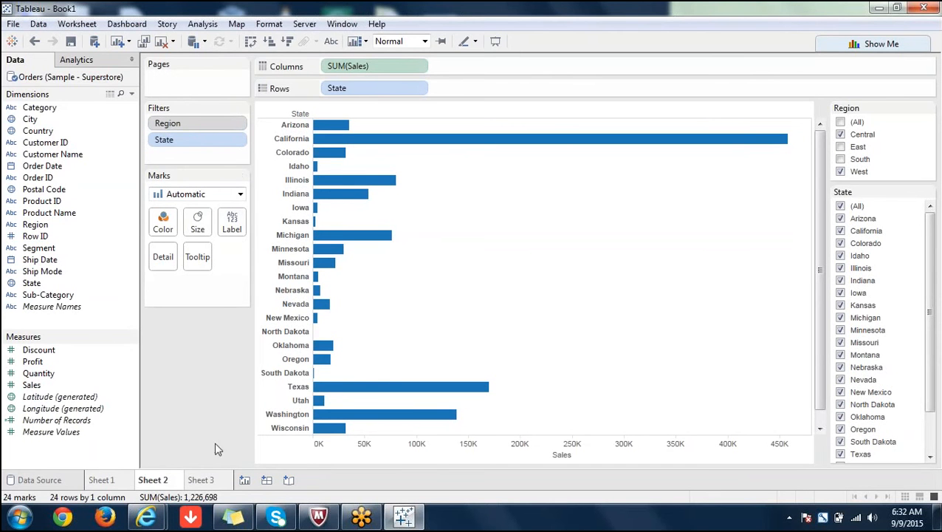
click(237, 141)
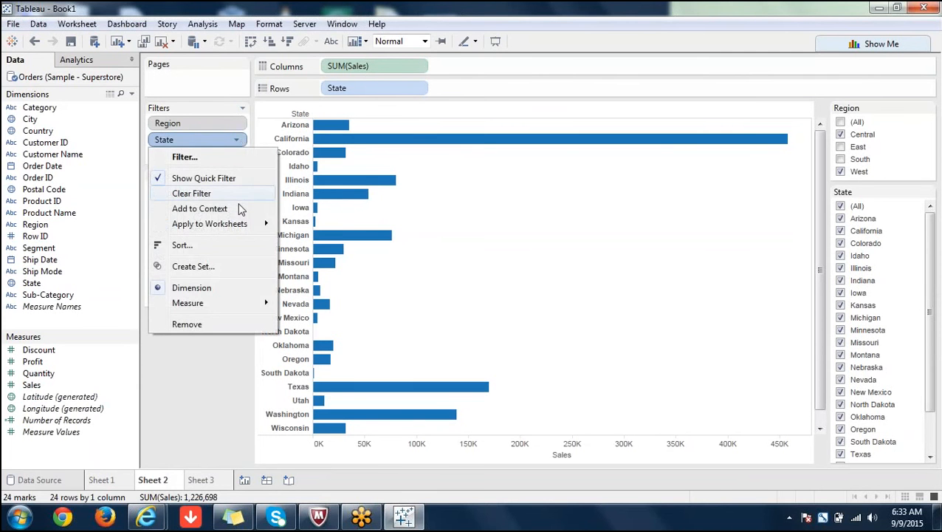
click(931, 111)
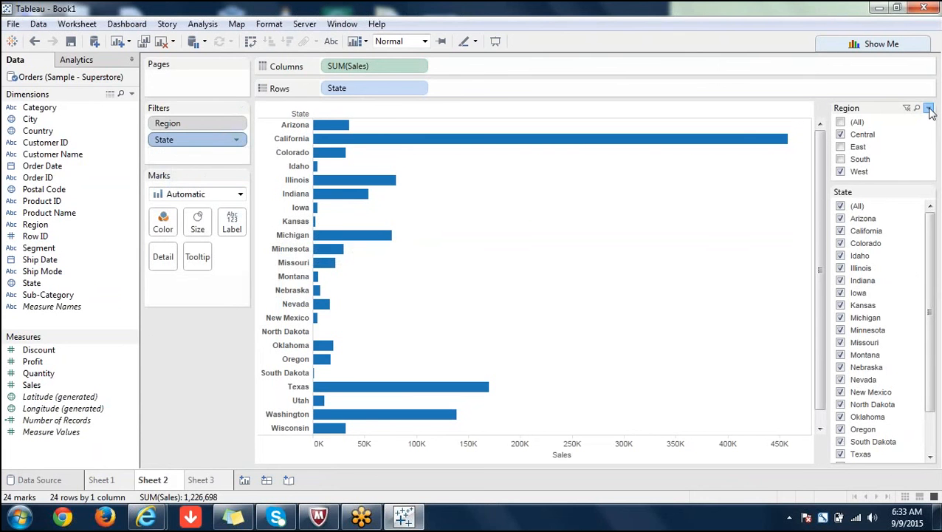
click(929, 109)
mouse_move(834, 155)
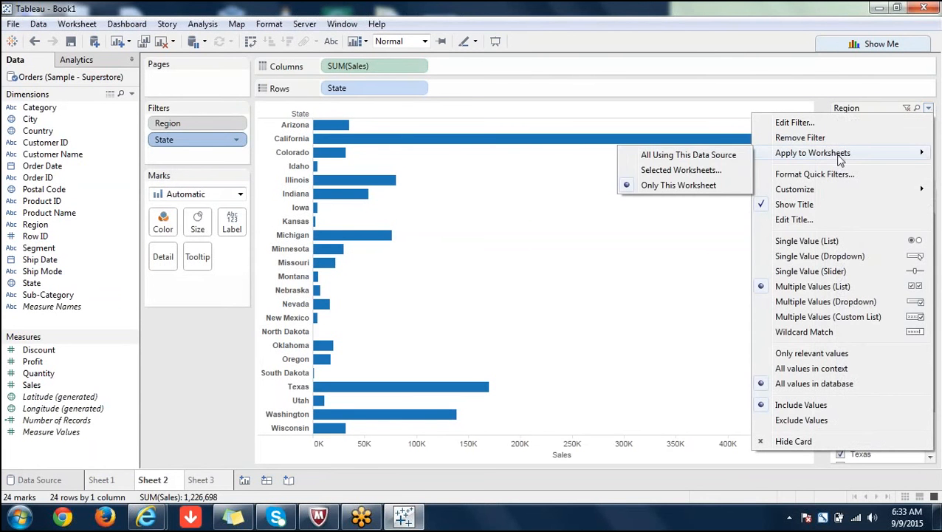
click(200, 372)
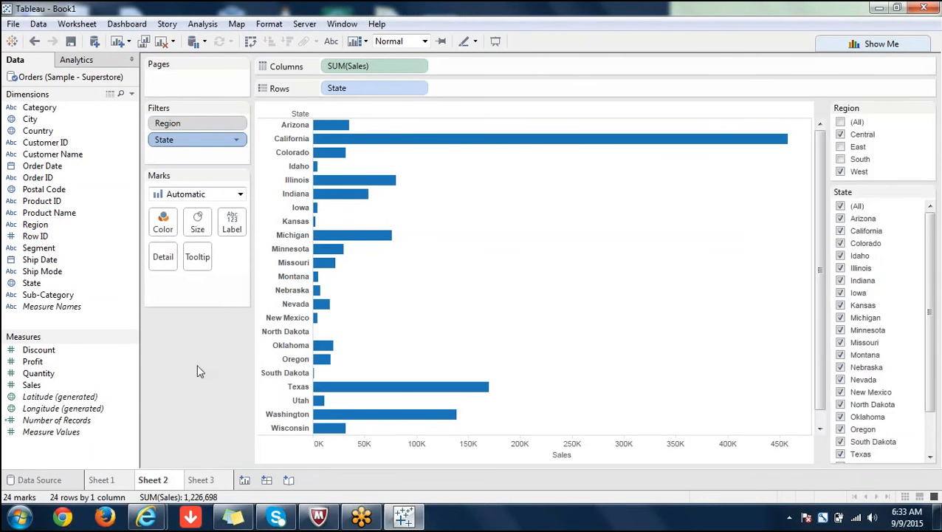
click(237, 141)
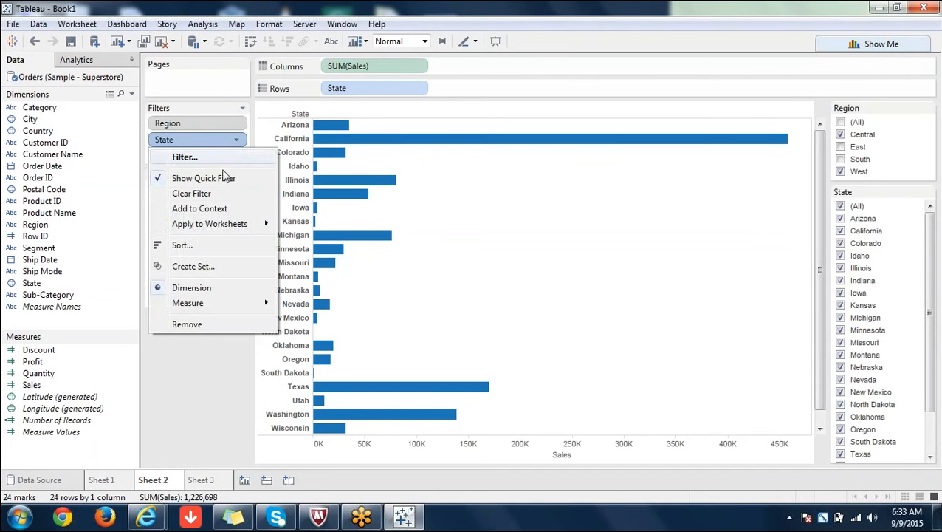
mouse_move(213, 226)
click(202, 480)
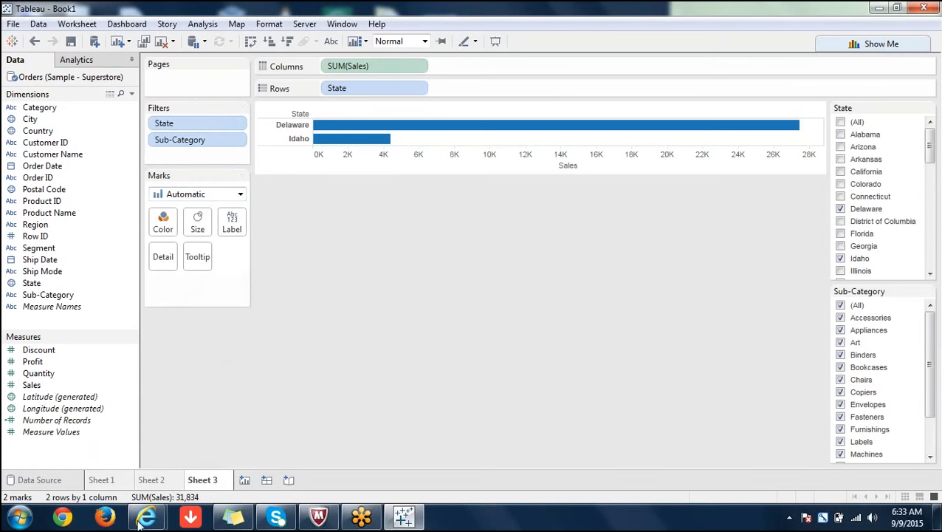
Apply Sheet 2's Region filter to all worksheets using this data source, and check its effect on Sheet 3
click(156, 481)
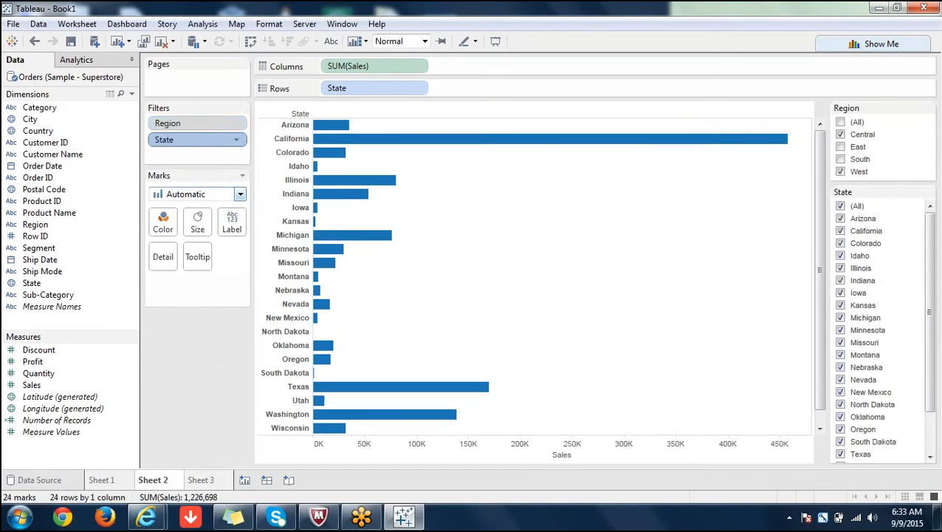
click(236, 123)
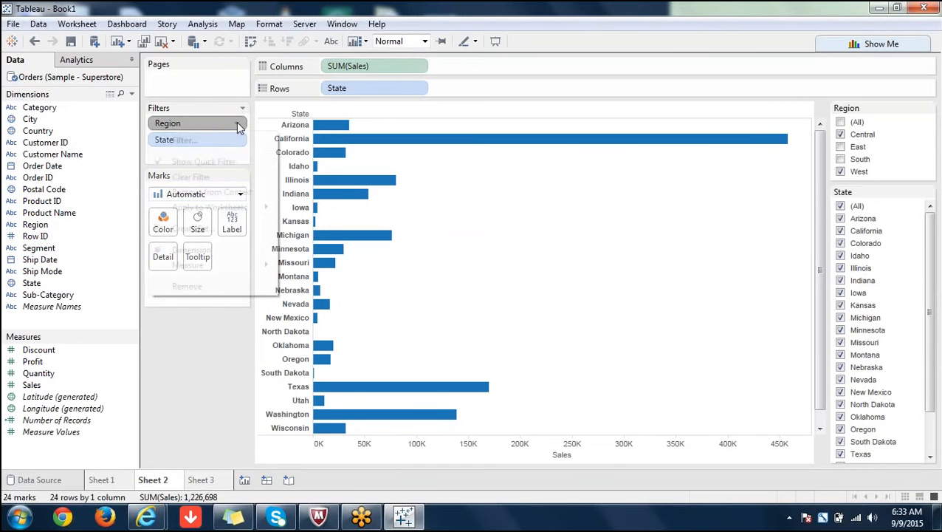
mouse_move(253, 207)
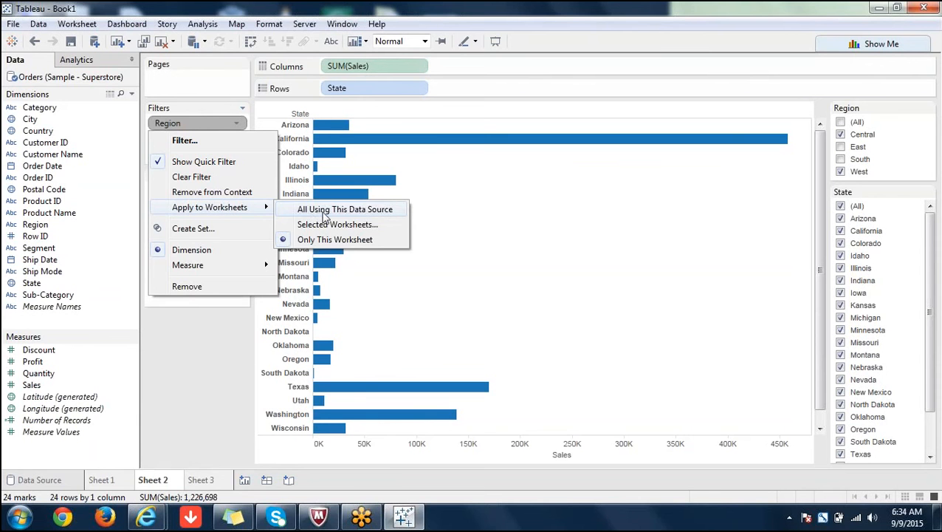
click(323, 212)
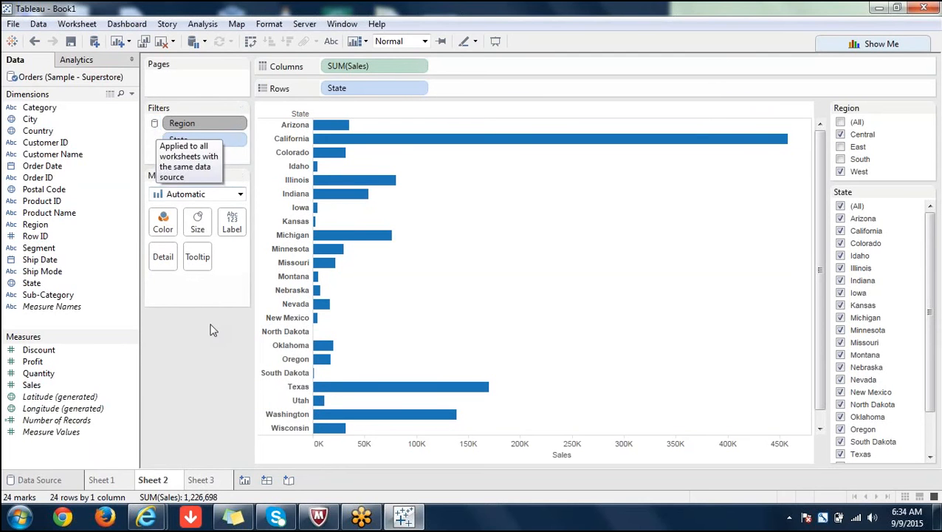
click(212, 479)
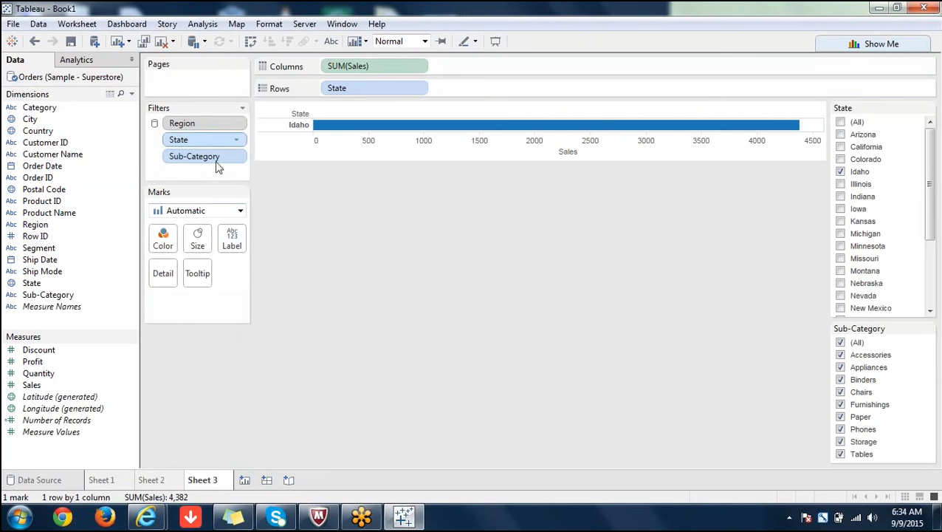
Create a new worksheet and add Sales to its view
click(245, 480)
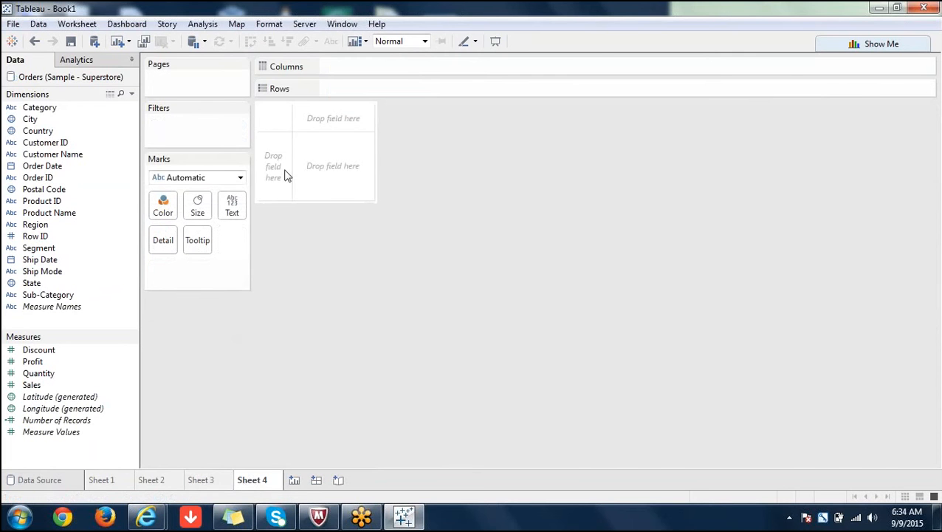
click(62, 388)
double_click(62, 387)
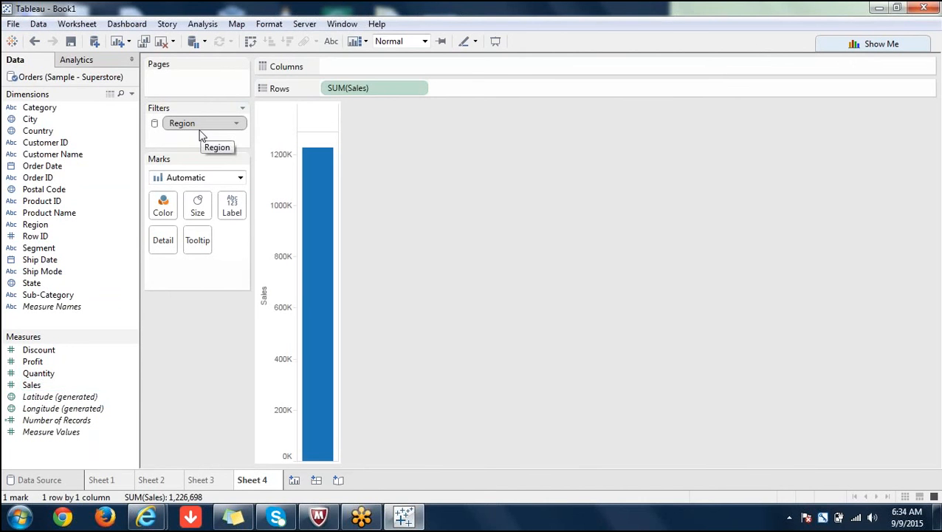
Review the selected-worksheets settings of the Region filter on Sheet 2 without changing them
click(153, 480)
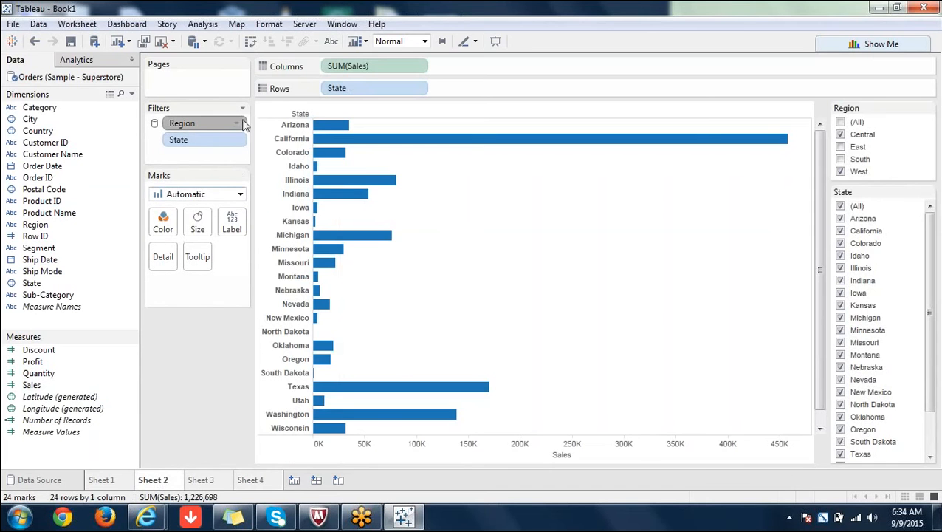
click(238, 124)
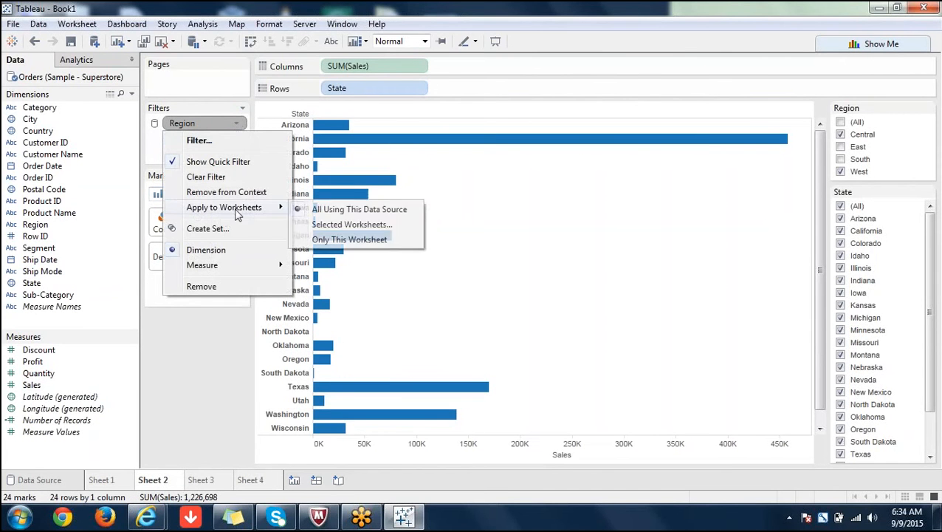
click(323, 234)
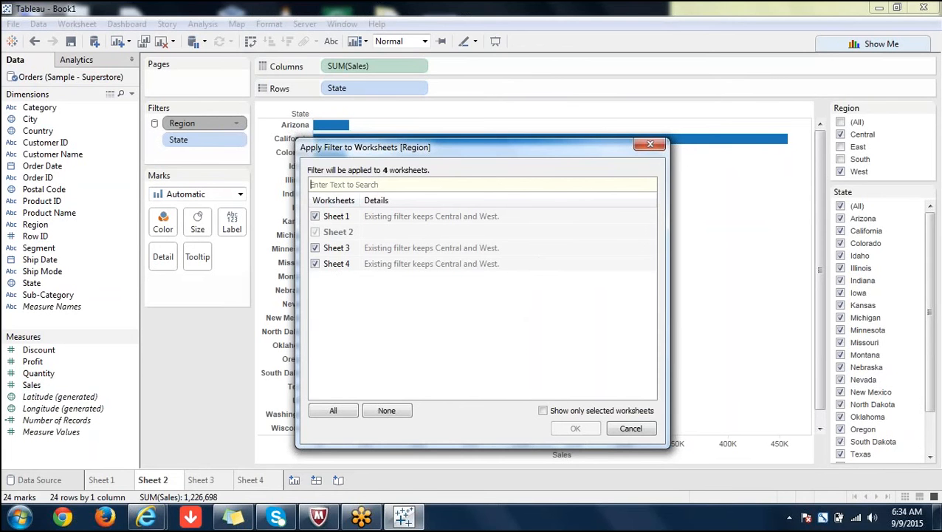
click(637, 429)
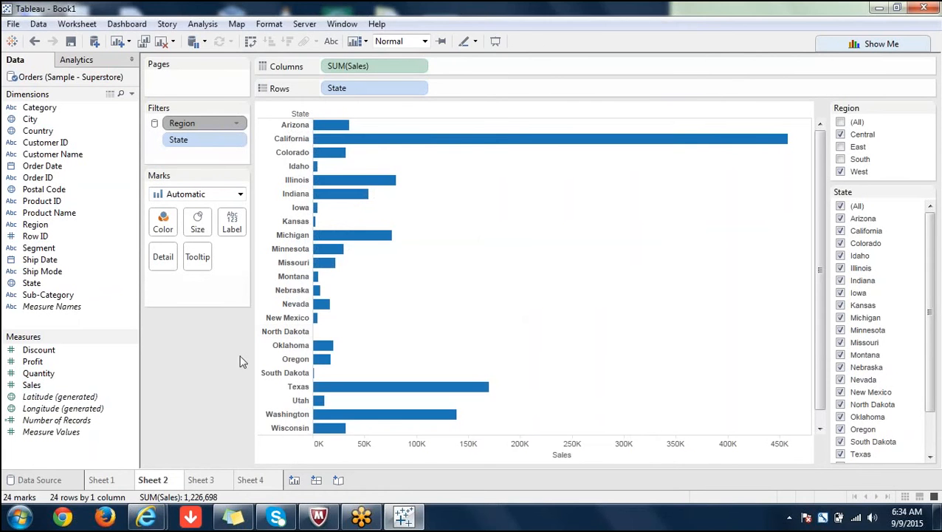
Review the Region filter's options on Sheet 2, and compare how the shared filter appears on Sheets 3 and 4
click(239, 125)
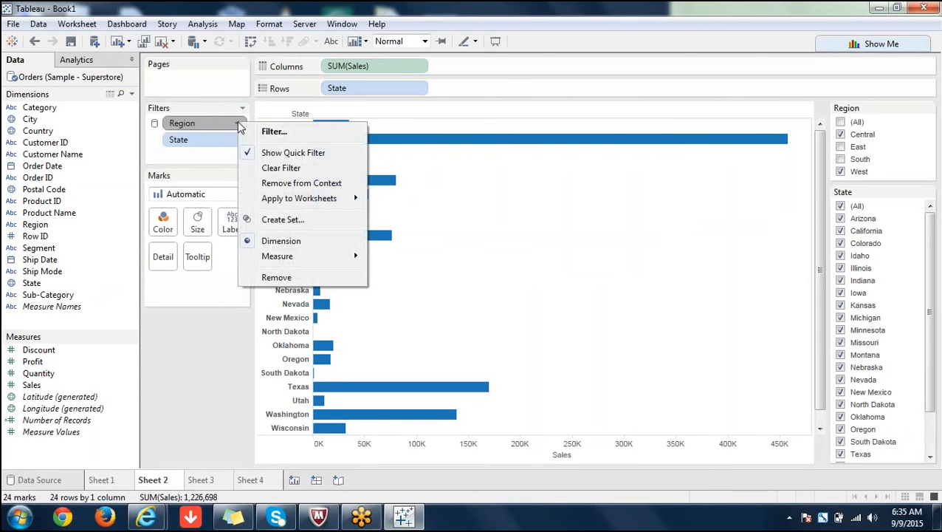
mouse_move(336, 205)
click(212, 482)
click(254, 481)
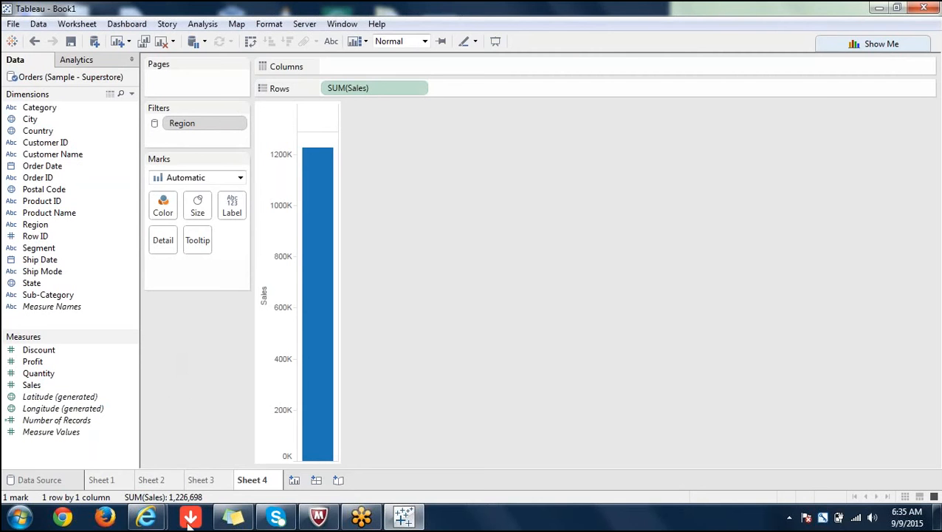
click(199, 481)
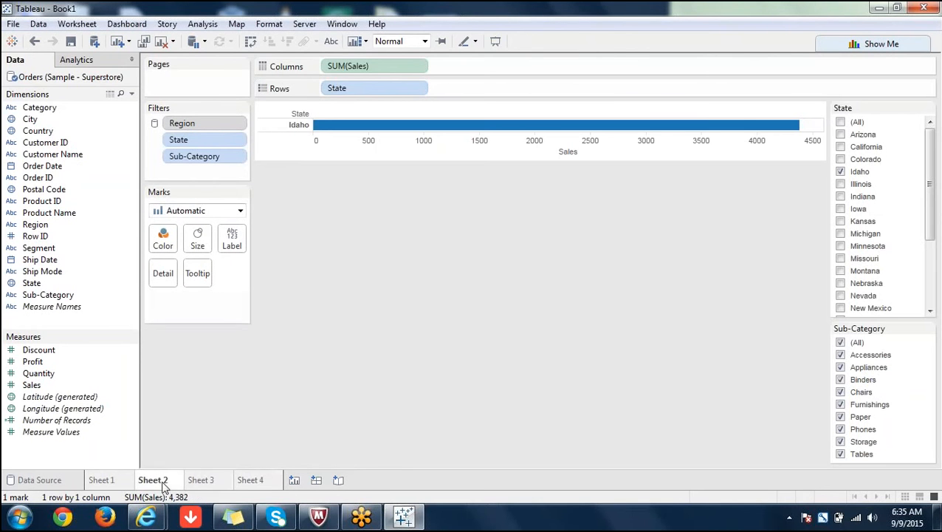
click(163, 484)
click(204, 480)
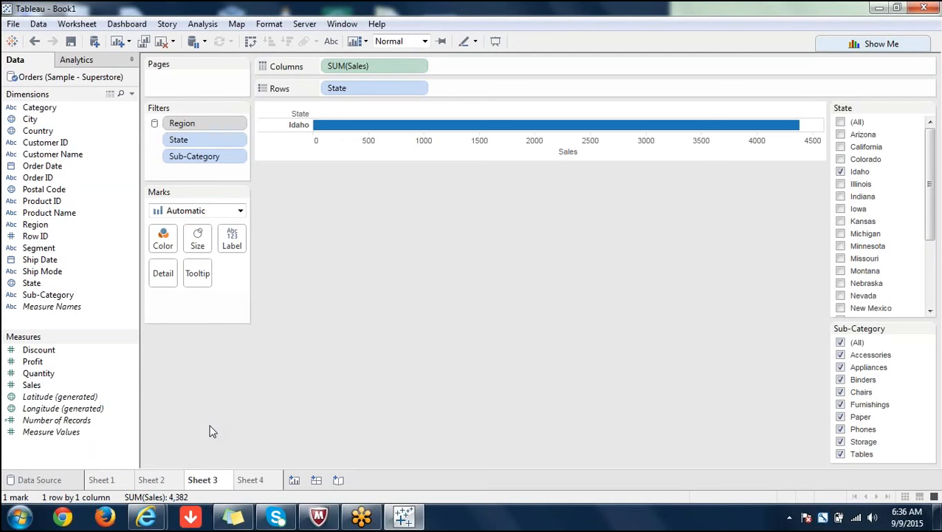
Create another worksheet and begin an Order Date filter based on Month / Year
click(294, 481)
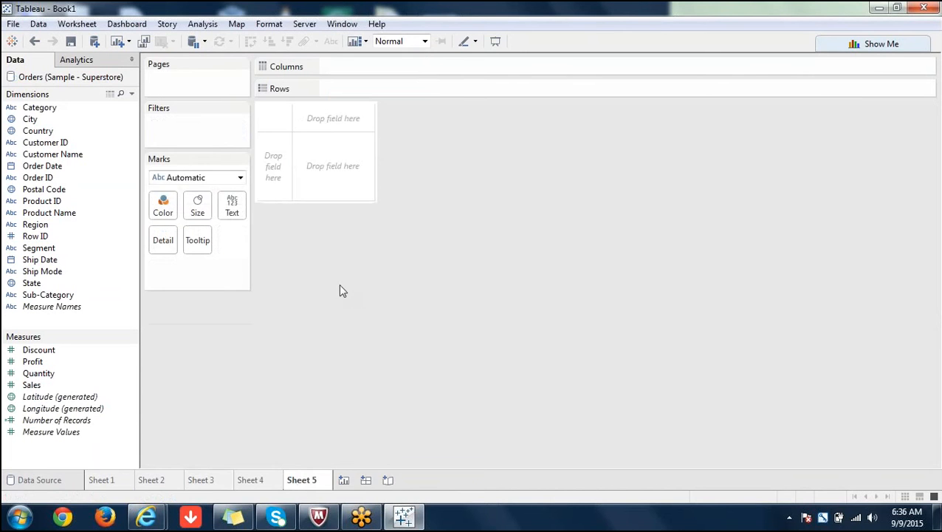
click(53, 169)
drag(44, 165, 185, 129)
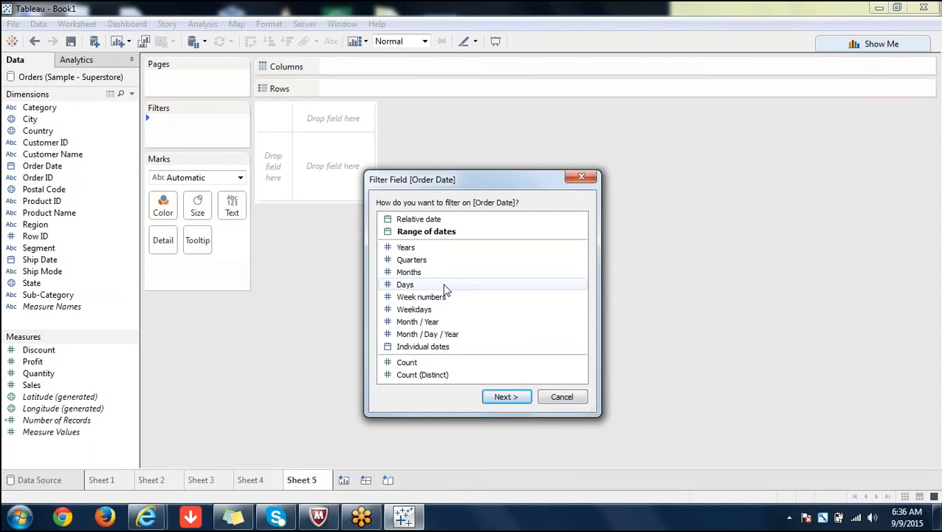
click(434, 323)
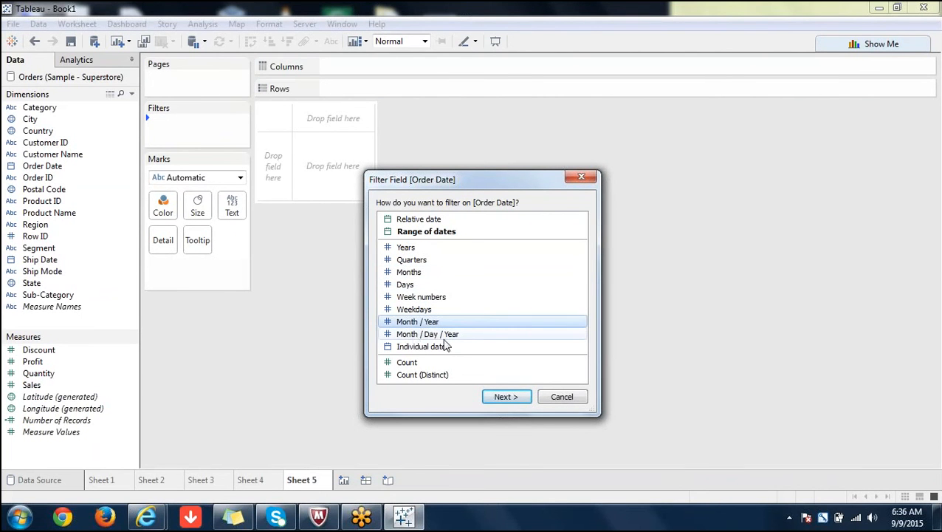
Filter Order Date by Month / Year with all values included, and show its quick filter on the sheet
click(507, 398)
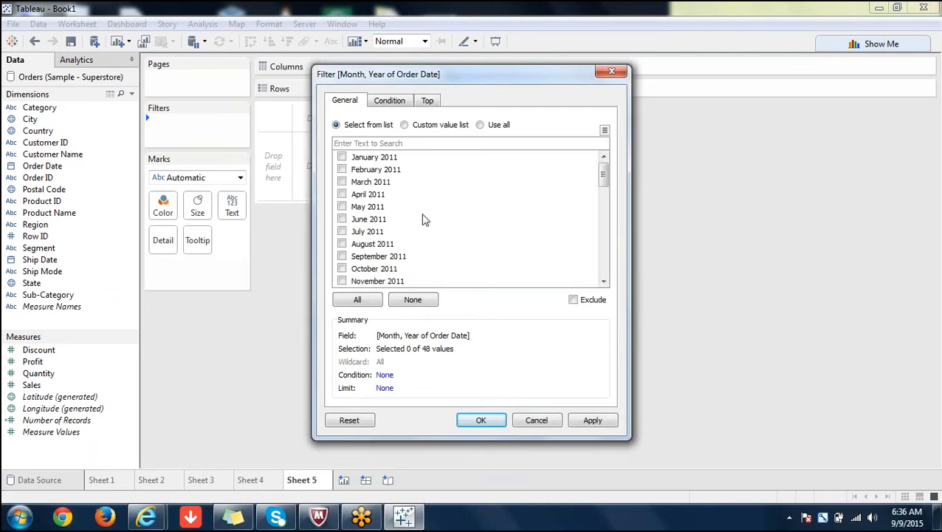
click(481, 124)
click(482, 419)
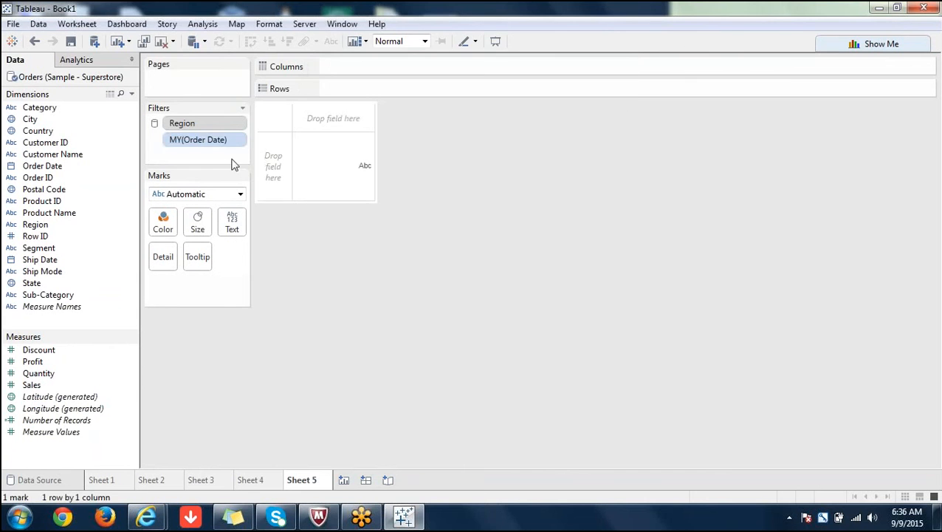
click(238, 140)
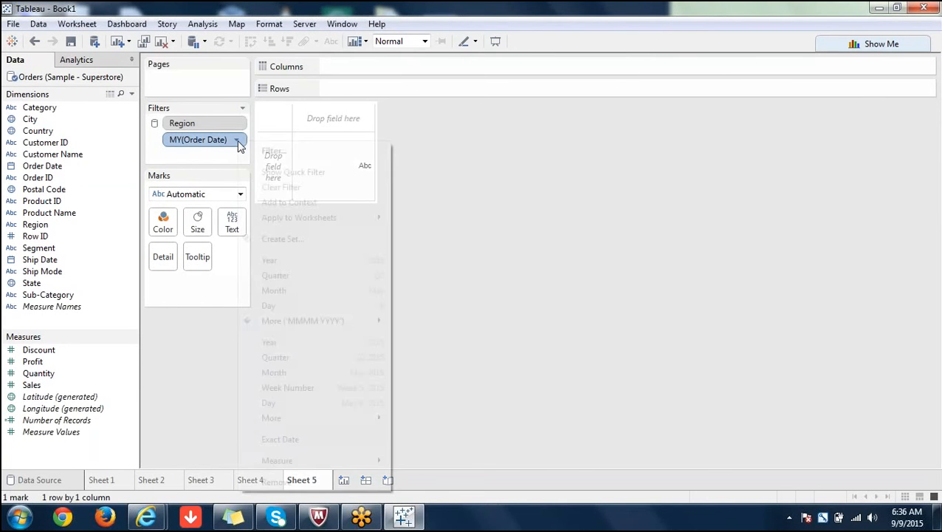
click(279, 174)
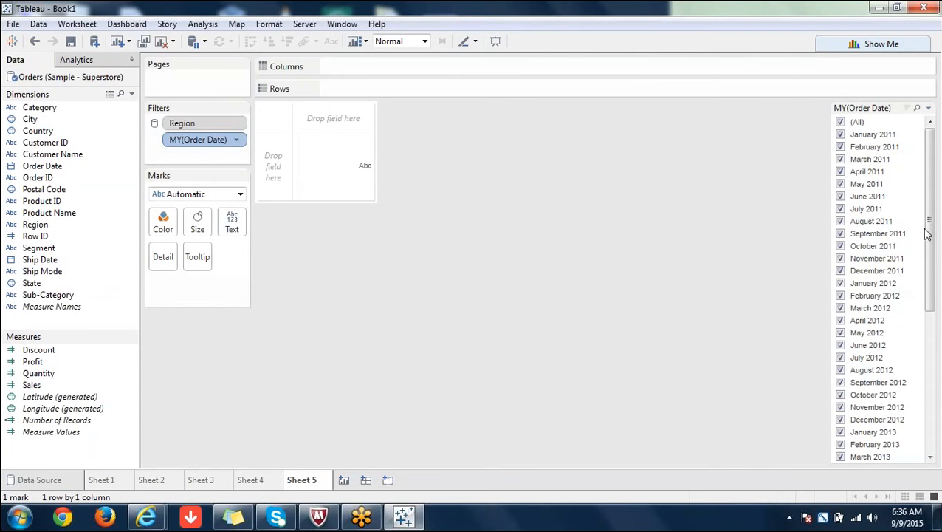
drag(932, 225, 930, 171)
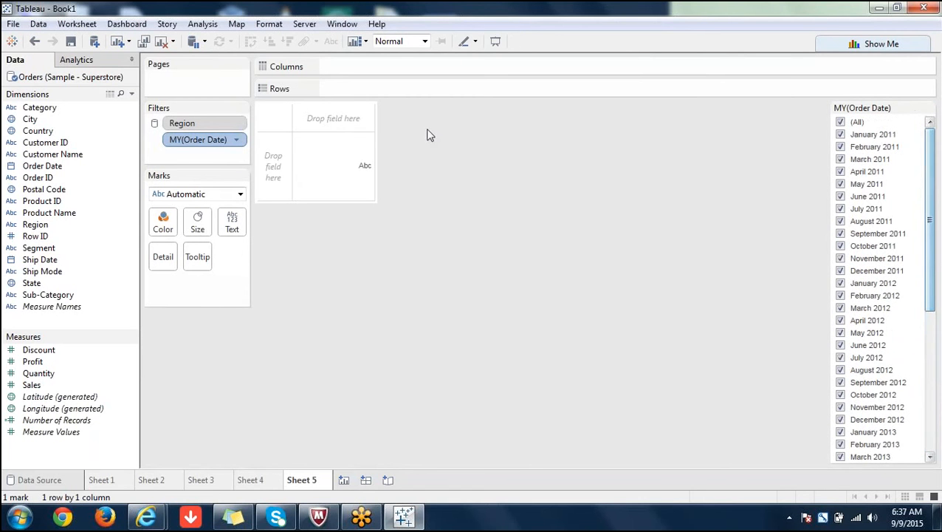
click(236, 142)
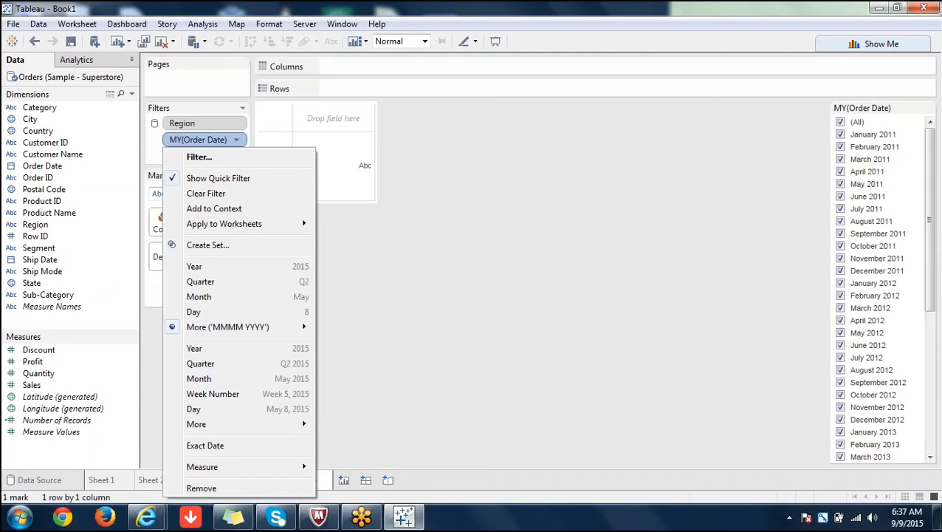
click(934, 513)
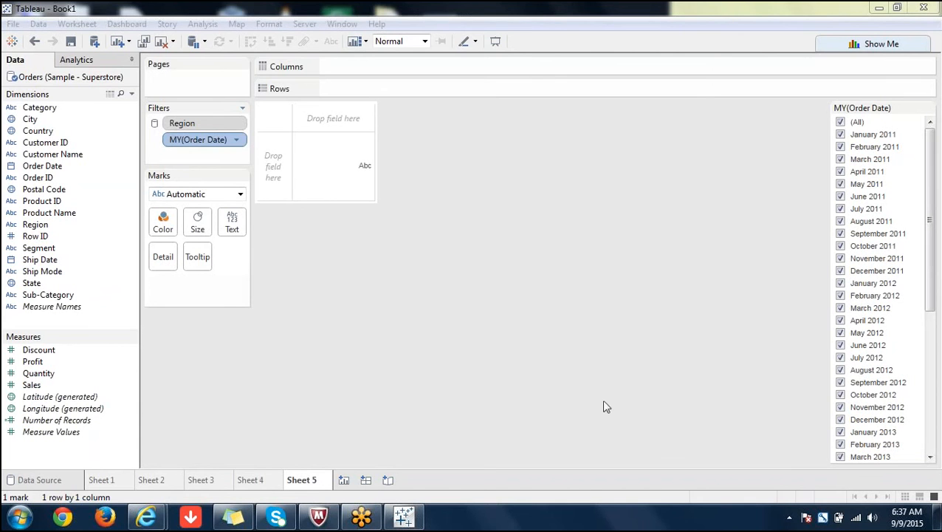
click(508, 201)
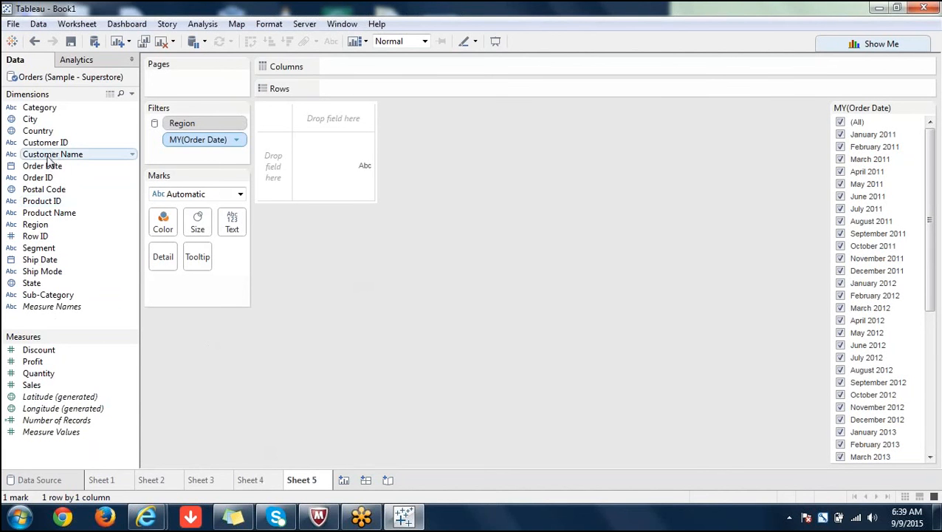
Plot Sales over time by placing Order Date by year on Columns and the sum of Sales on Rows
drag(44, 167, 391, 66)
click(418, 67)
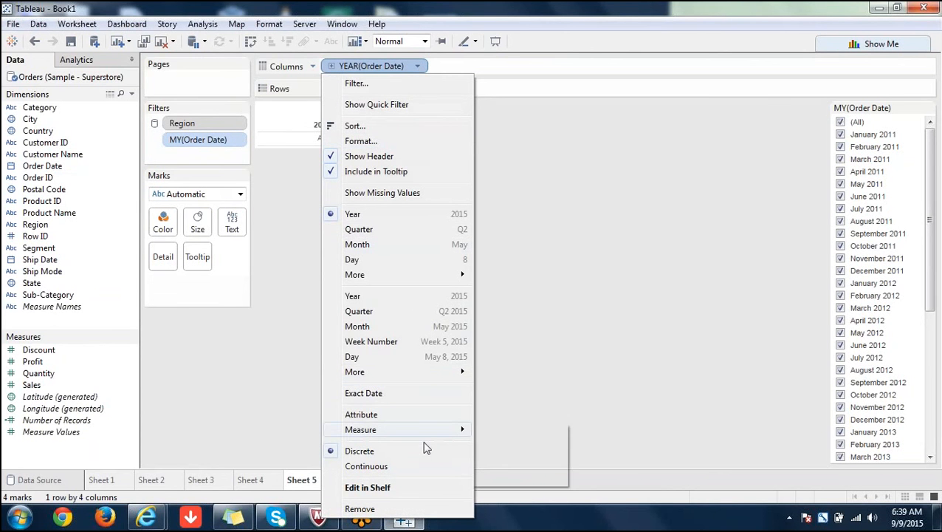
click(629, 380)
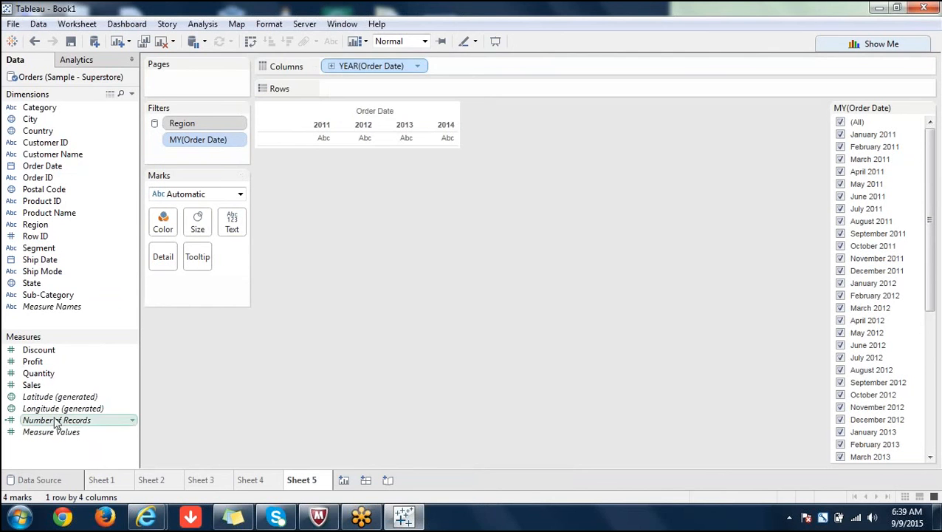
mouse_move(46, 388)
mouse_down()
mouse_move(151, 237)
mouse_move(330, 99)
mouse_move(347, 97)
mouse_up()
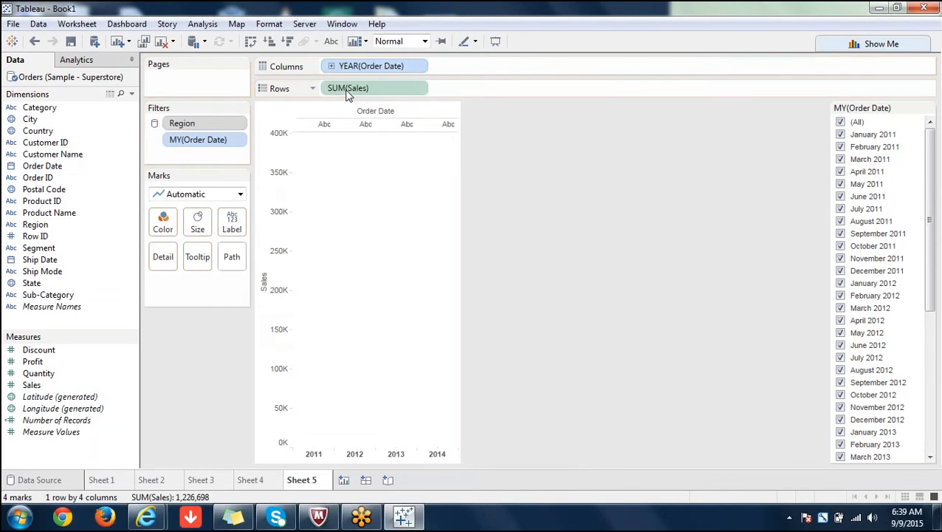
Apply the Running Total quick table calculation to the Sales measure on Rows
click(418, 87)
mouse_move(399, 324)
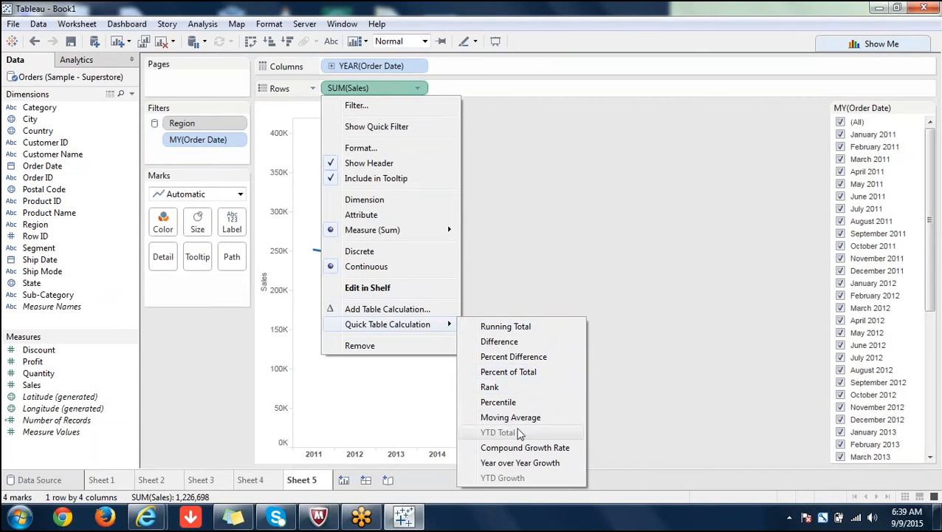
click(529, 329)
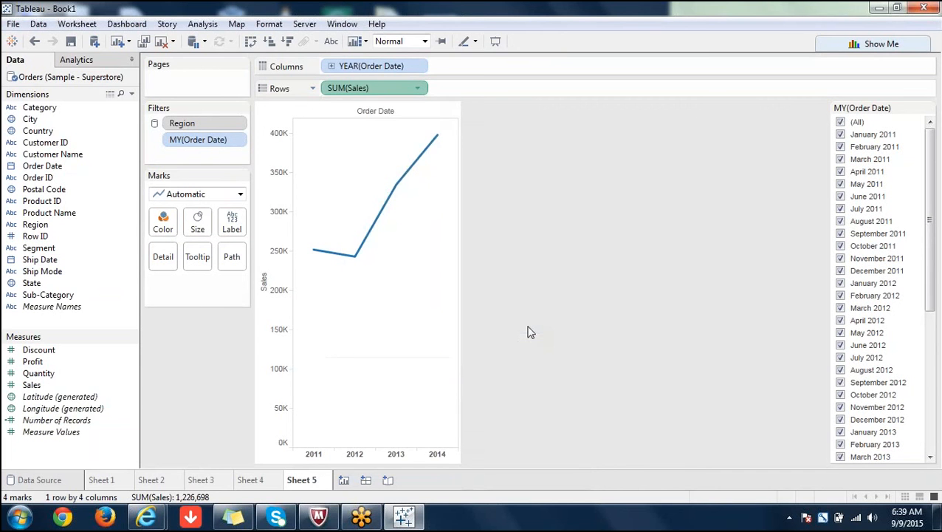
Examine the running total's table calculation settings, including the Running along choices and the advanced partitioning and addressing options
click(418, 88)
click(395, 325)
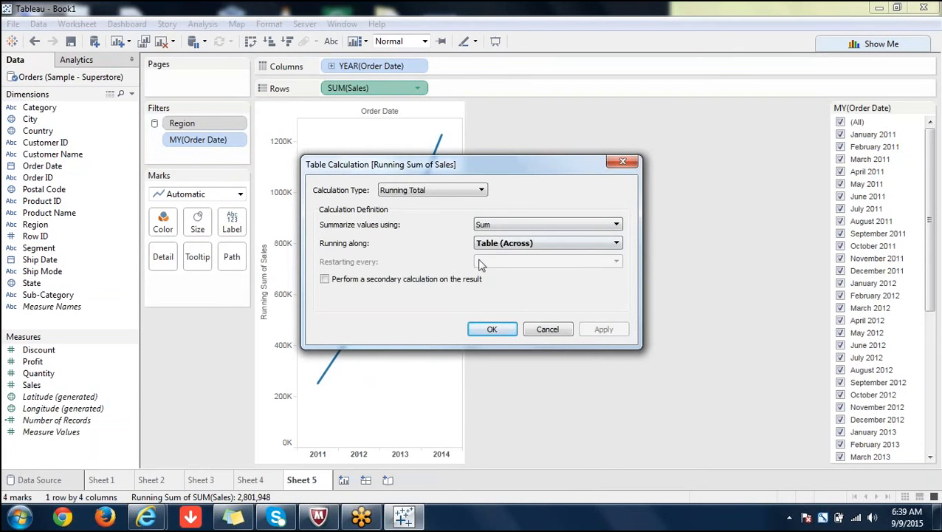
click(617, 244)
click(376, 278)
click(616, 245)
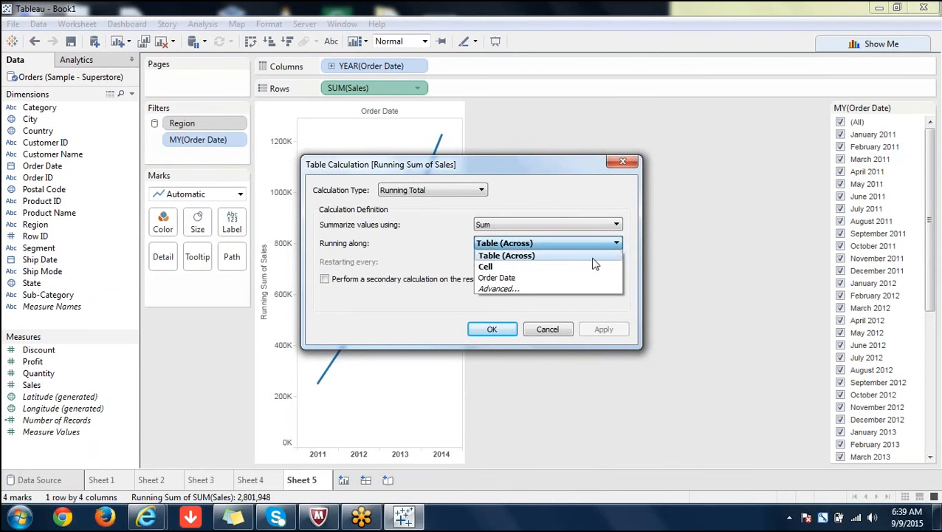
click(524, 288)
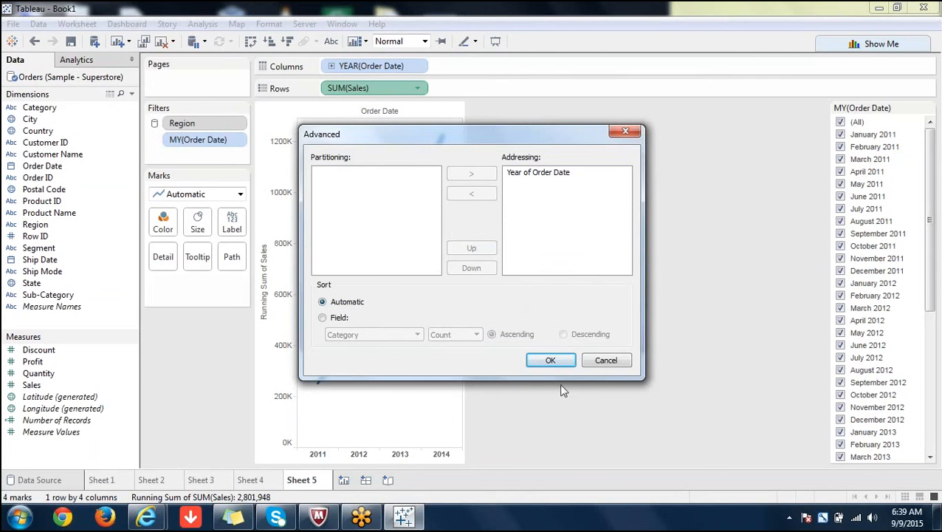
click(603, 356)
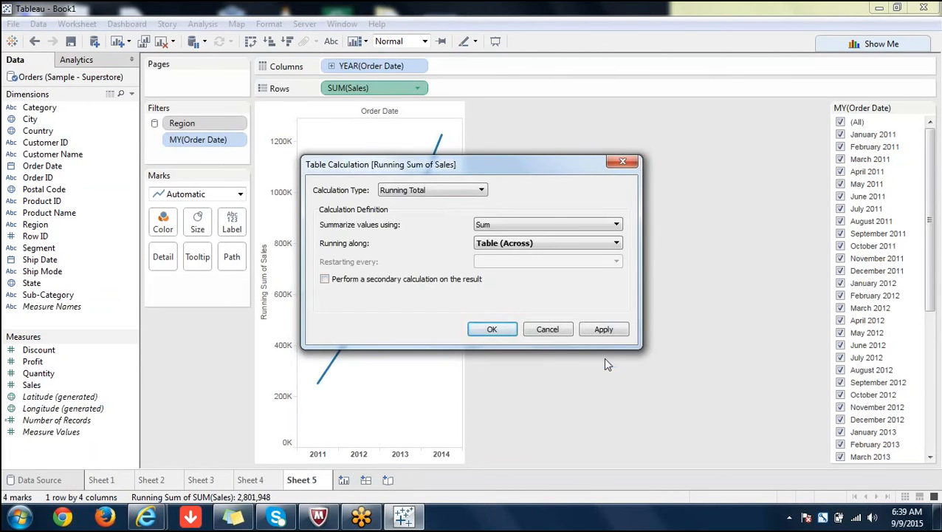
click(556, 327)
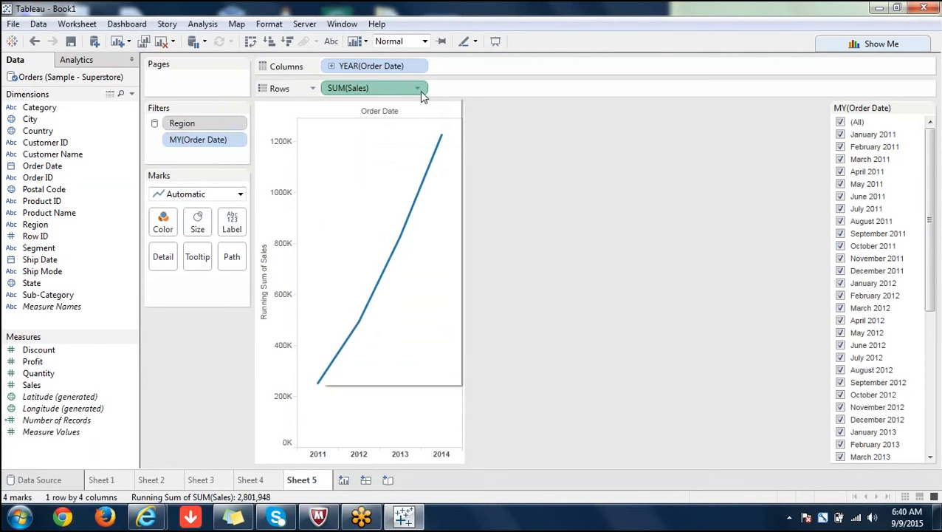
Change the quick table calculation on the Sales measure to Percent Difference
click(418, 89)
mouse_move(413, 359)
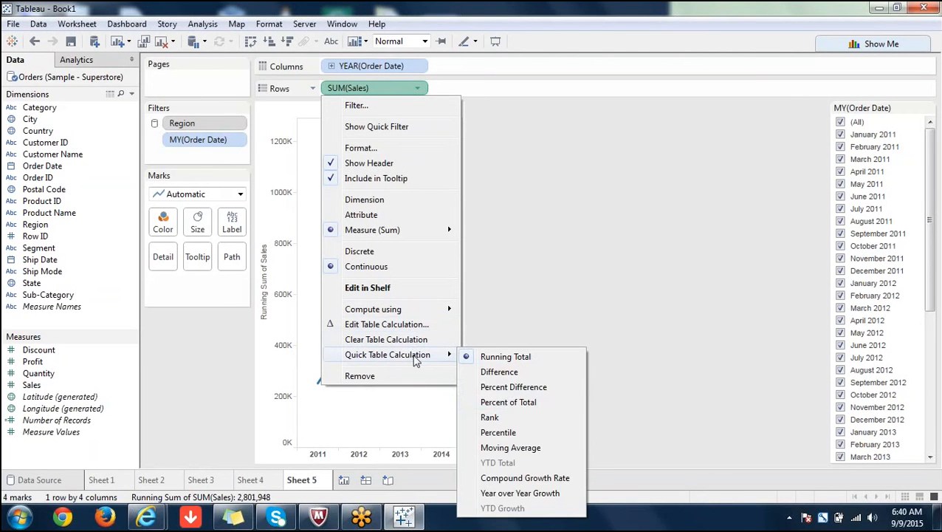
click(538, 393)
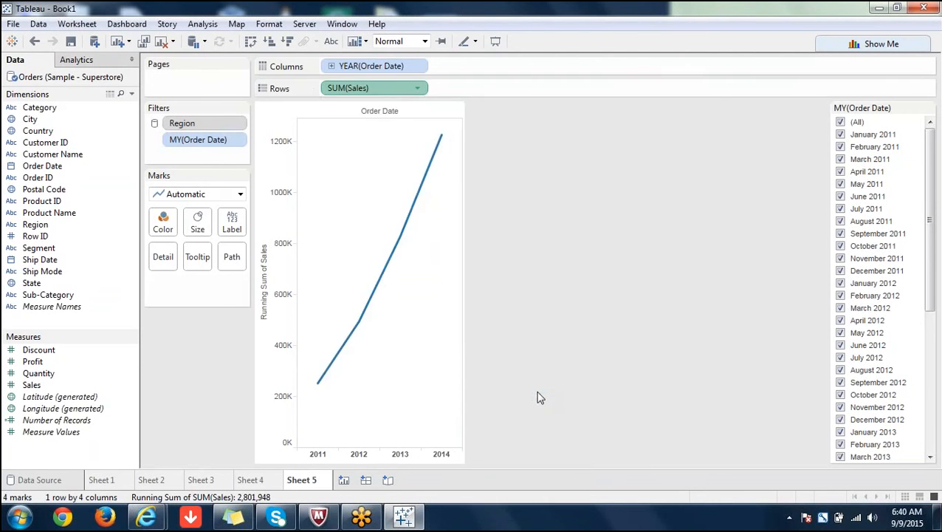
Examine the percent difference table calculation's settings and the reference choices for displaying the value
click(416, 93)
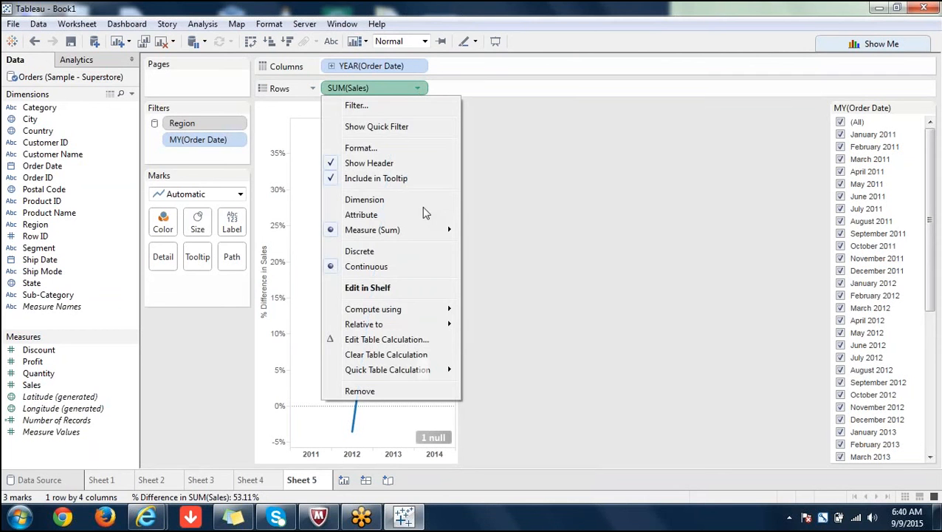
click(410, 347)
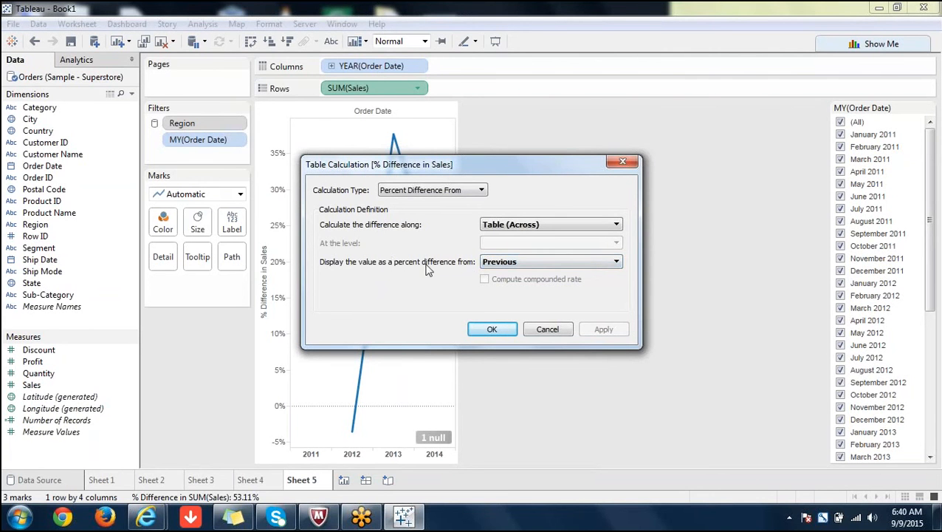
click(616, 263)
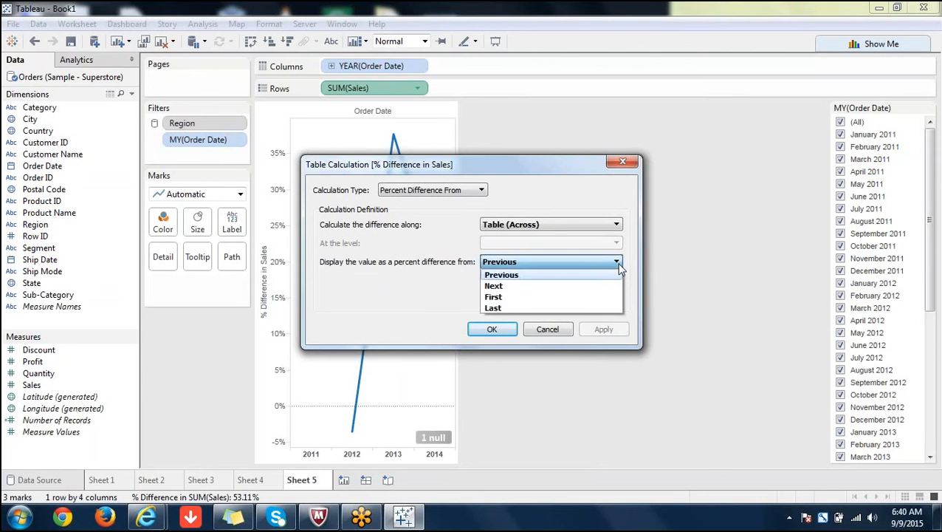
click(419, 294)
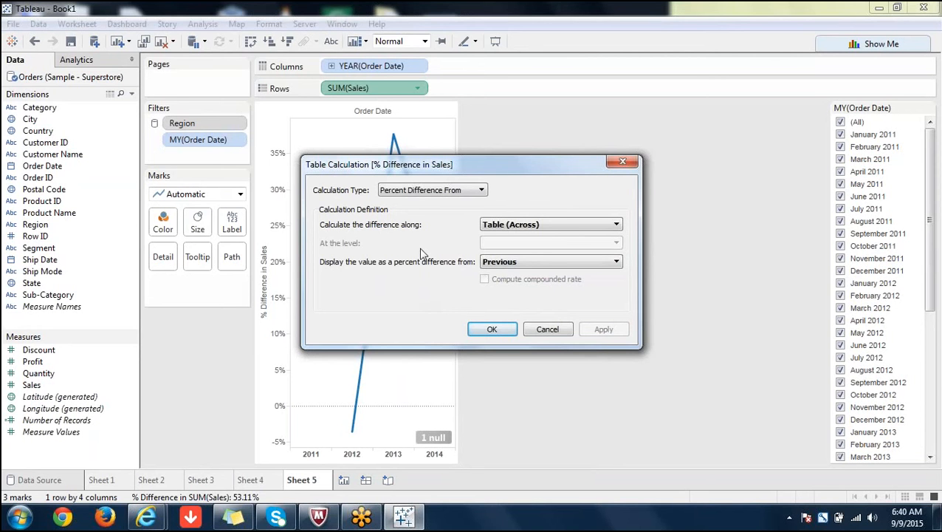
click(562, 329)
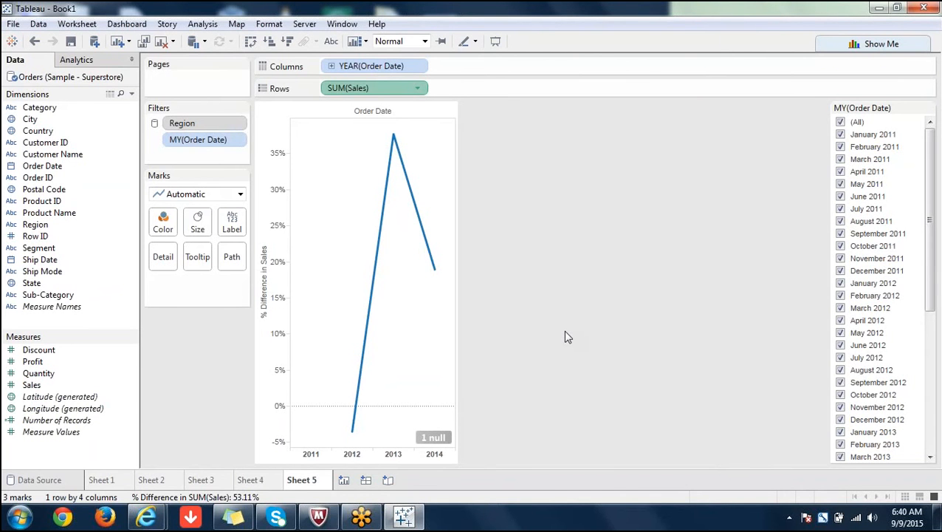
Compare the state sales bar chart on Sheet 2 with the line chart on Sheet 5, and return to Sheet 2
click(164, 480)
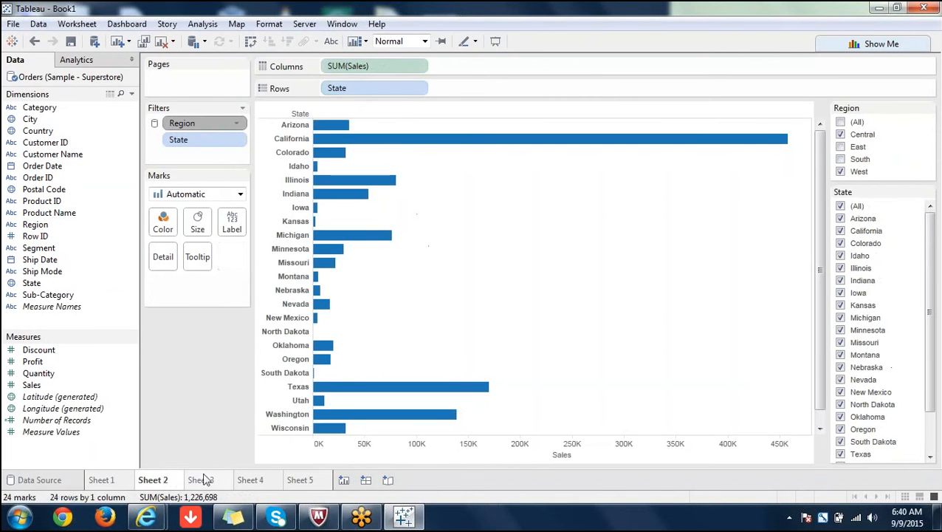
click(300, 480)
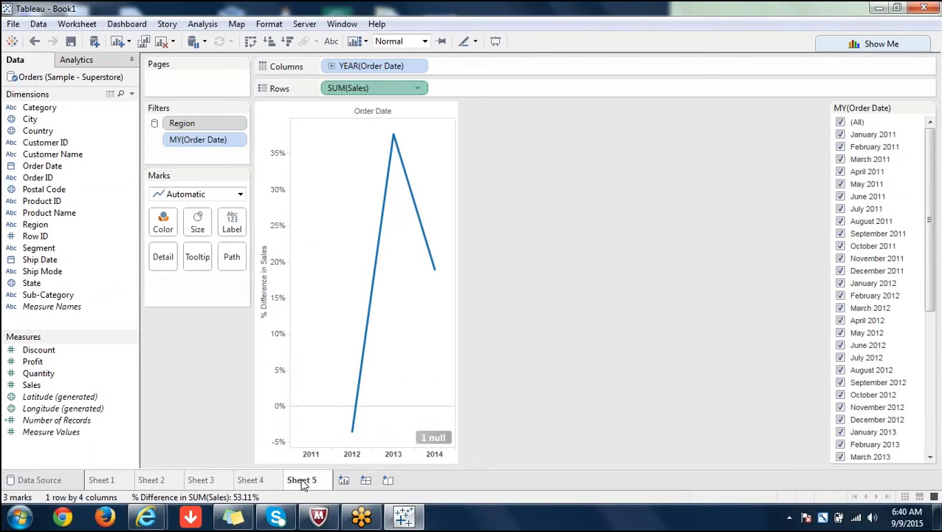
click(198, 481)
click(167, 480)
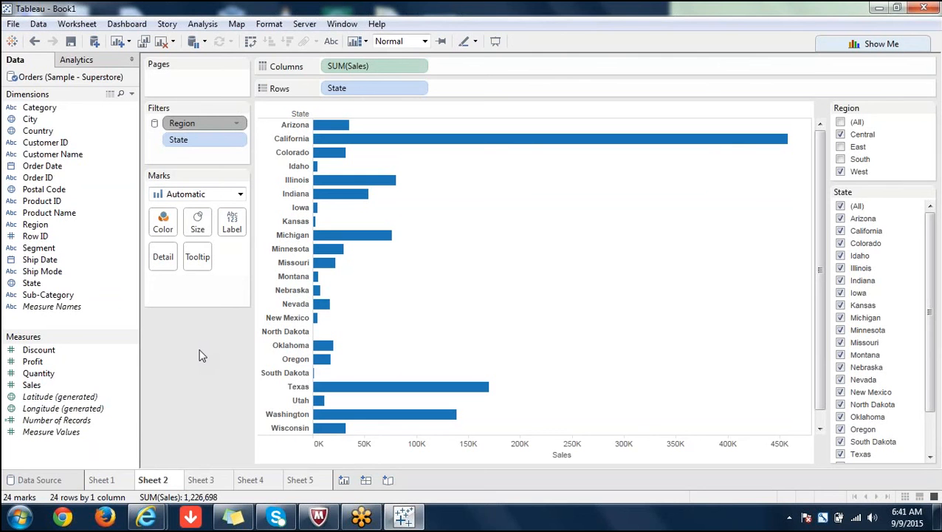
Start a new calculated field on Sheet 2 and limit the function reference to Logical functions
right_click(81, 459)
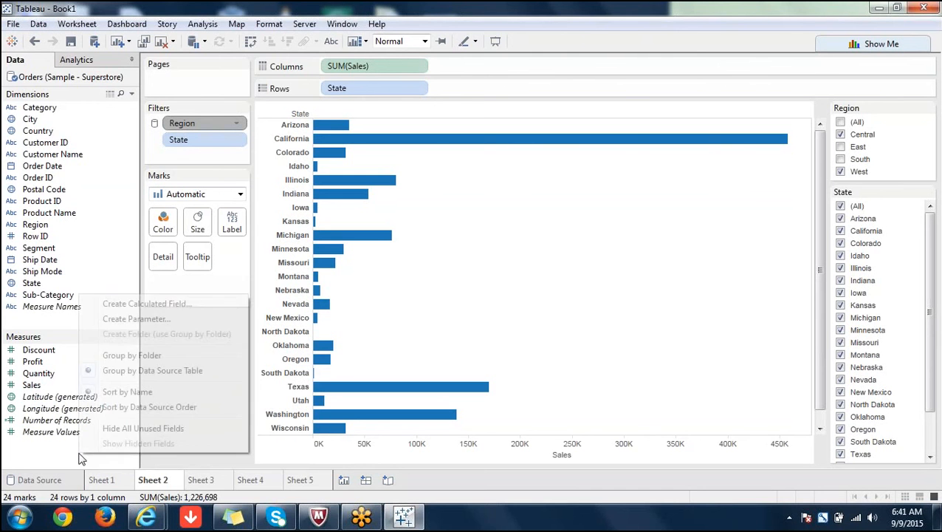
click(164, 303)
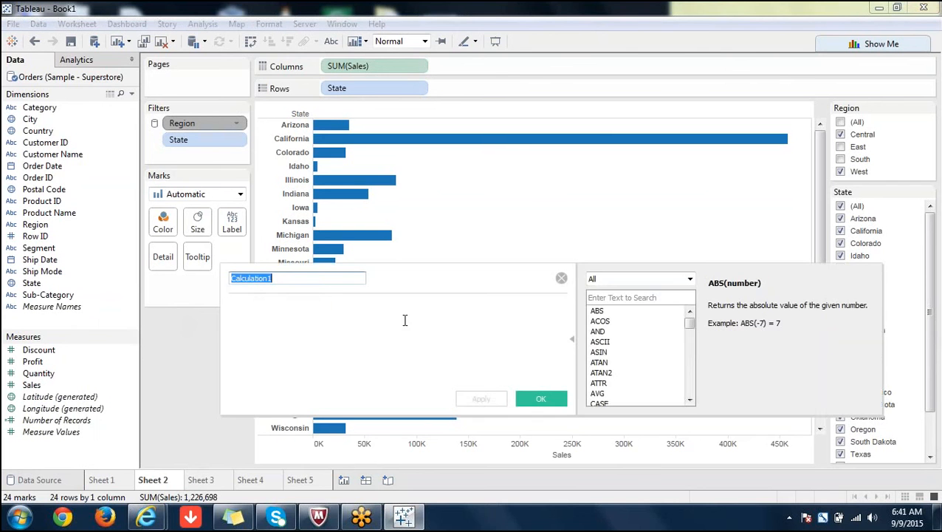
click(689, 278)
click(631, 347)
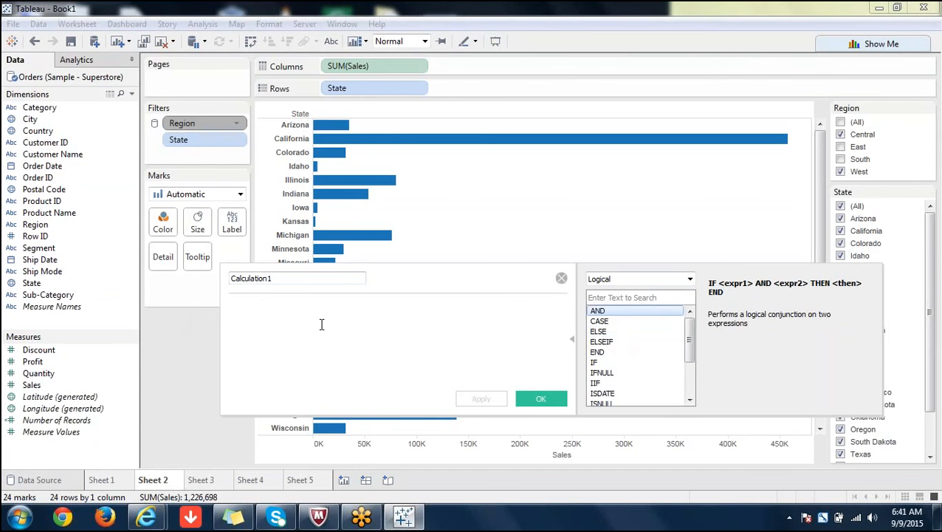
text(IF)
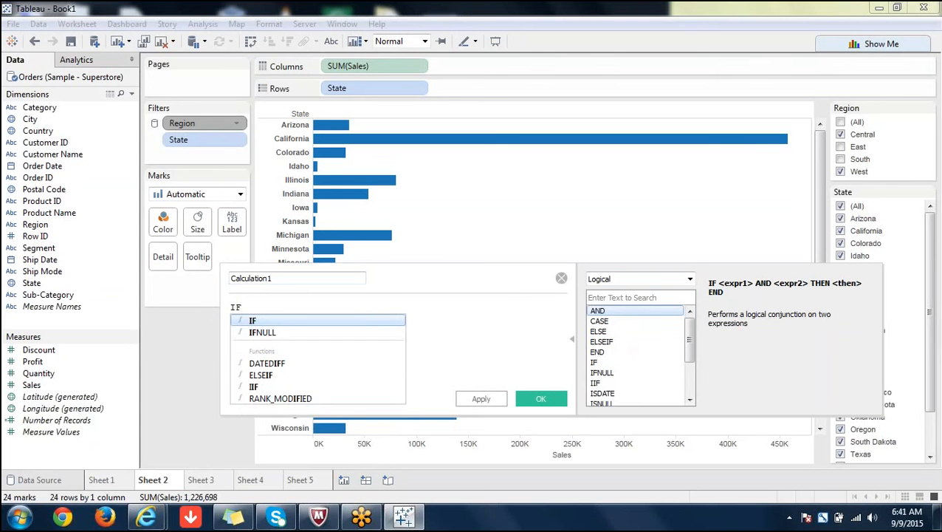
key(BackSpace)
key(BackSpace)
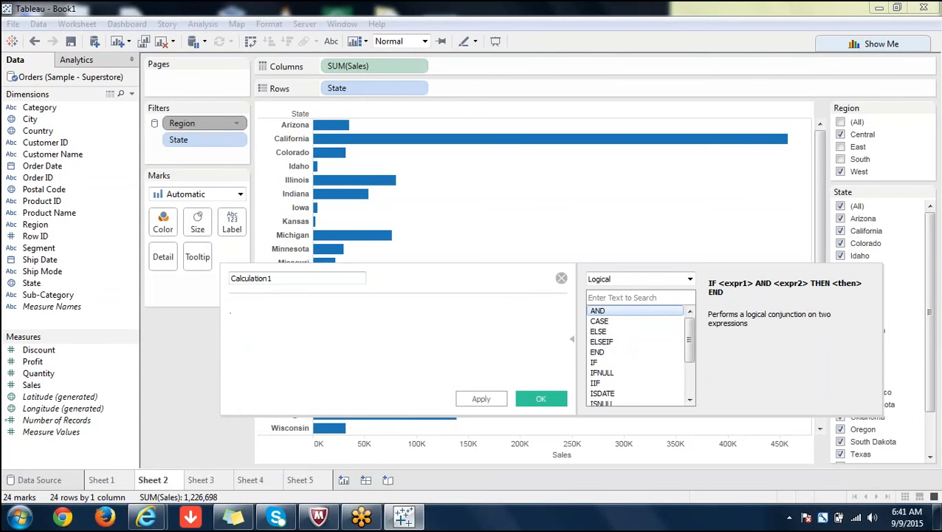
text(CASE)
key(BackSpace)
key(BackSpace)
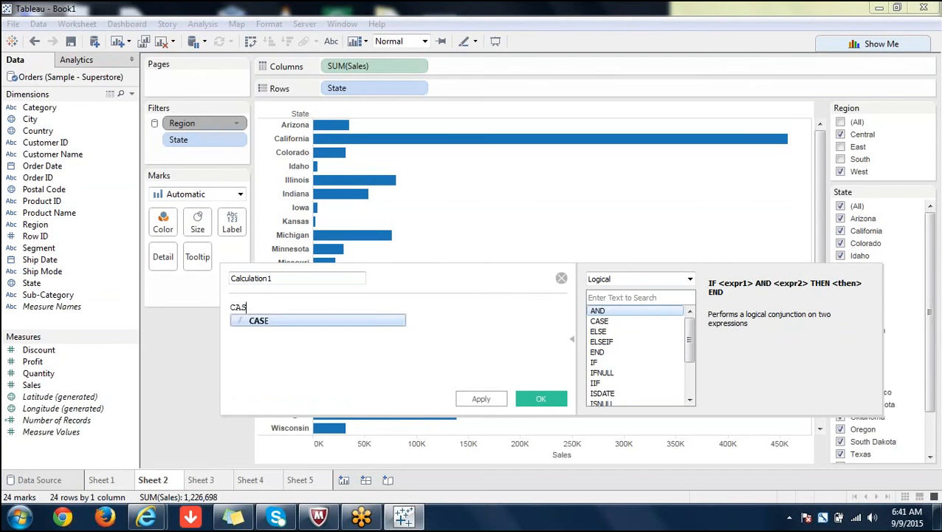
key(BackSpace)
key(BackSpace)
Draft the formula outline IF COL1 CONTAINS( ) THEN ELSEIF COL1 CONATINS ELSE END in the calculation editor
text(IF)
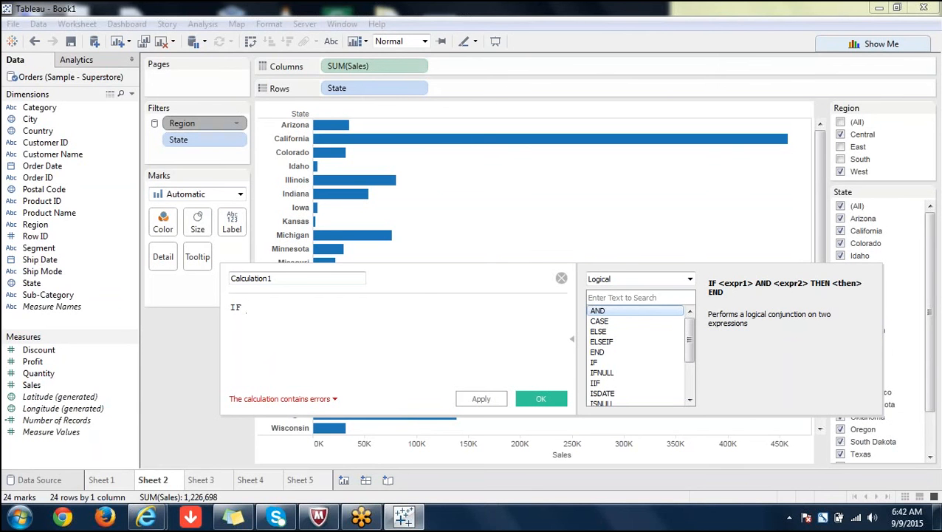
text( COL1)
text(CONTAINS)
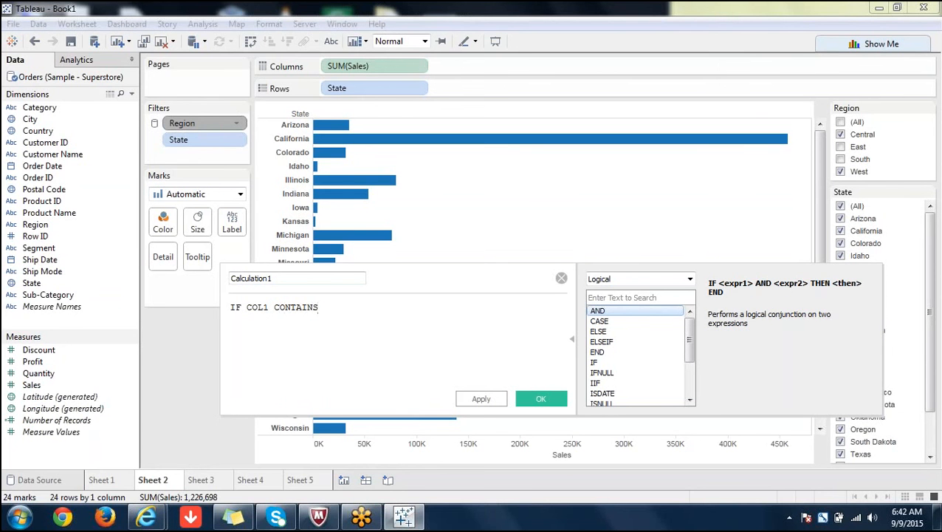
text( ()
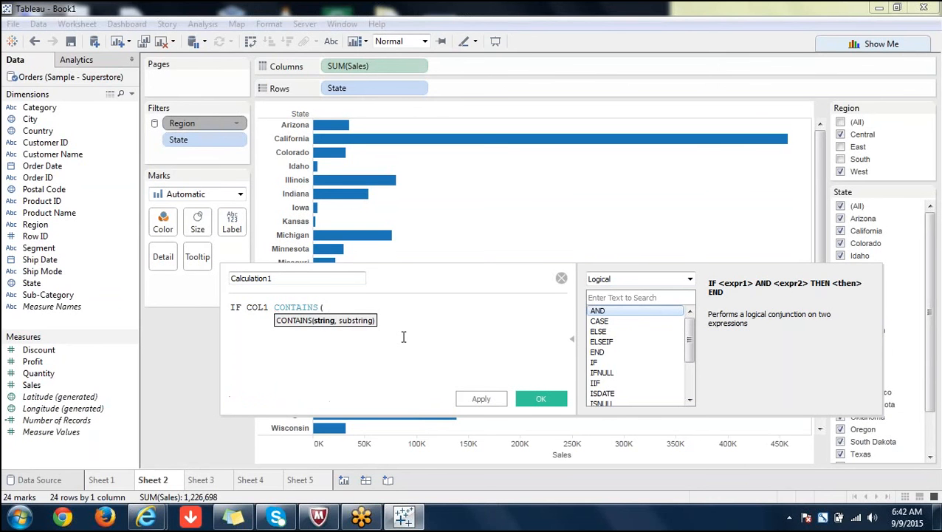
text( ))
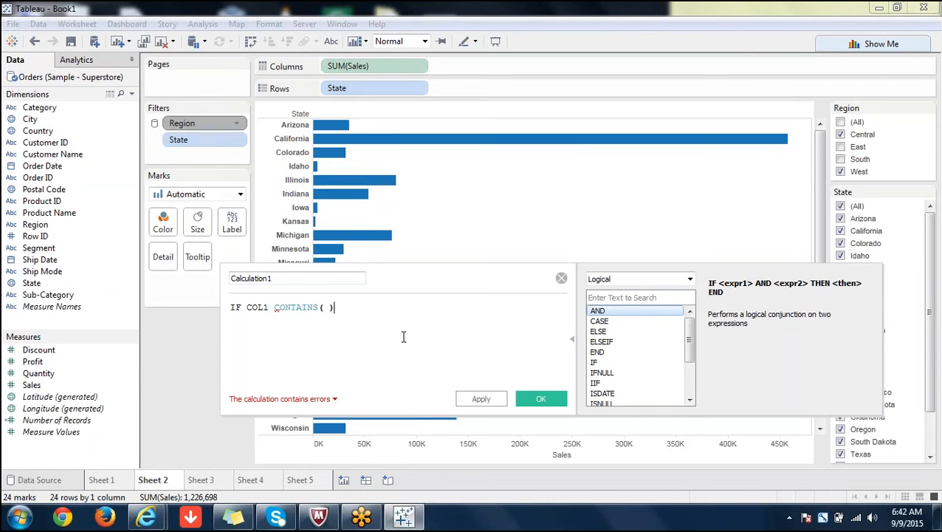
text( TH)
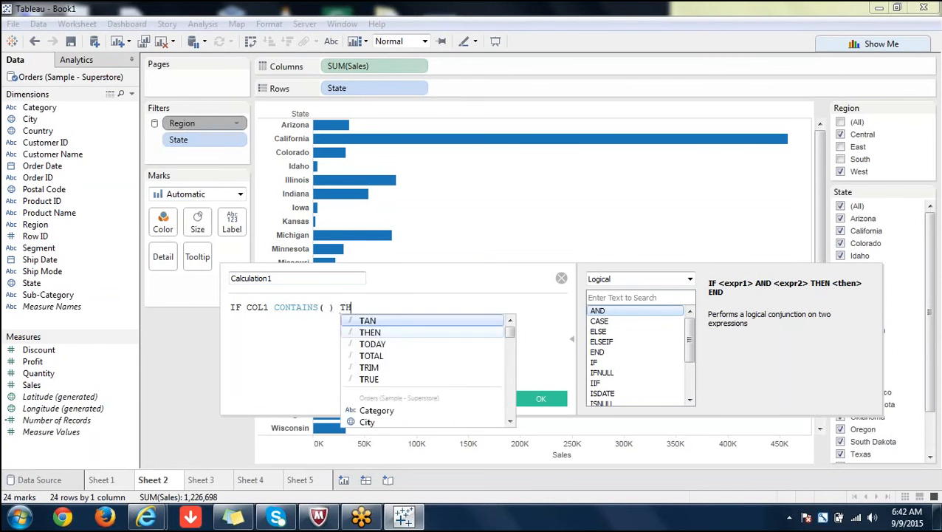
text(EN ELSEIF )
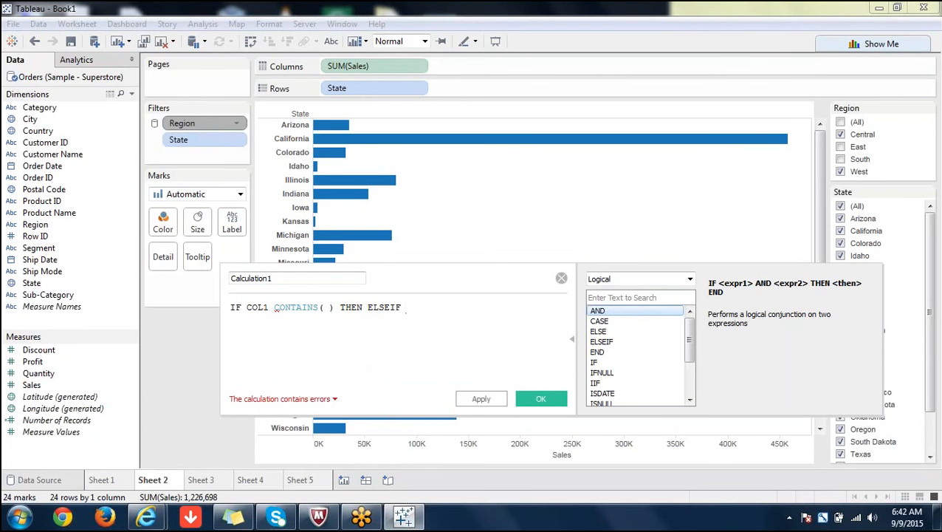
text(COL2)
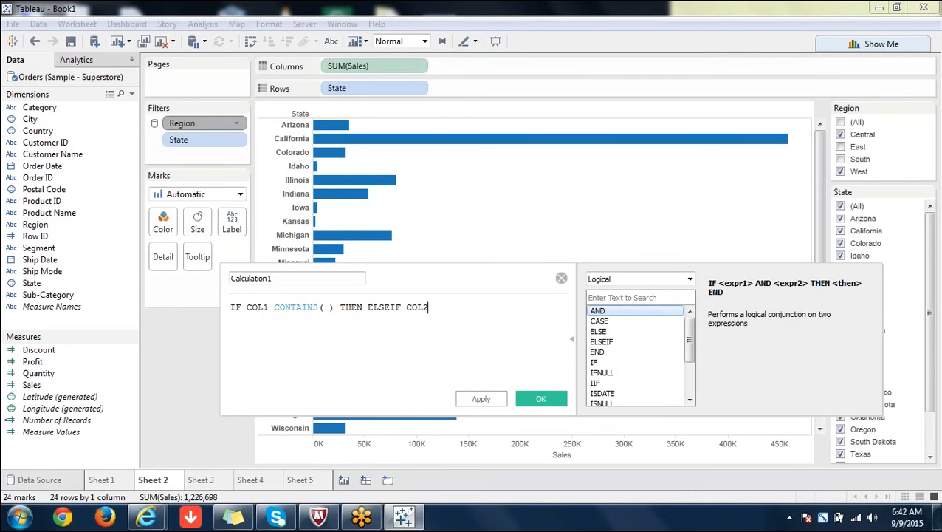
key(BackSpace)
text(1 CONATINS ELSE)
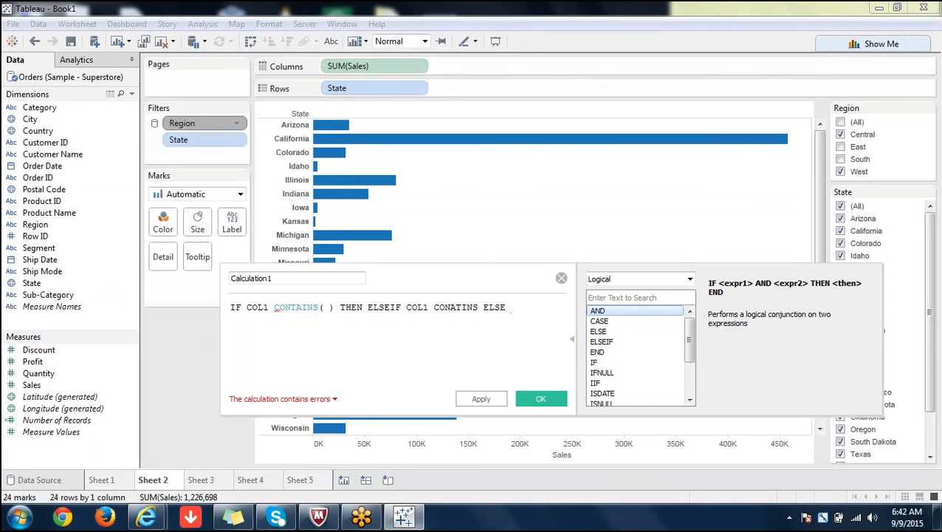
text( END)
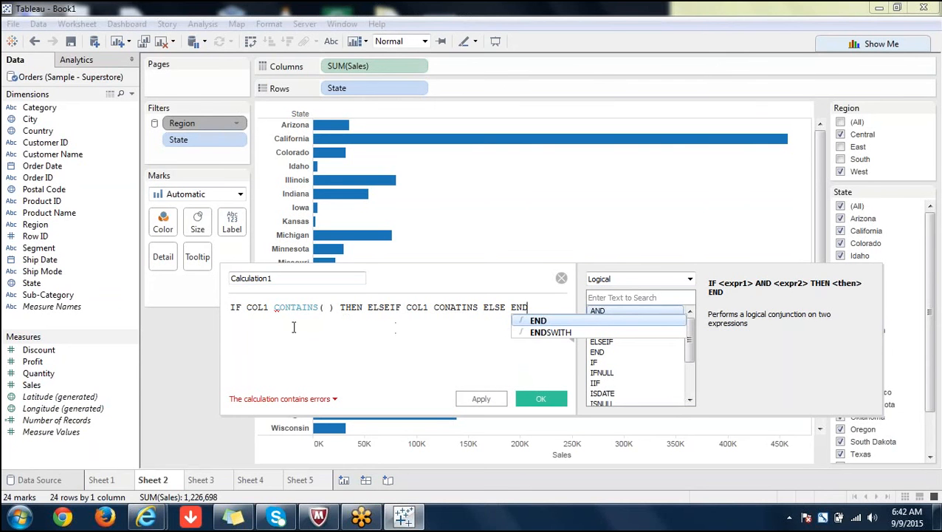
key(Escape)
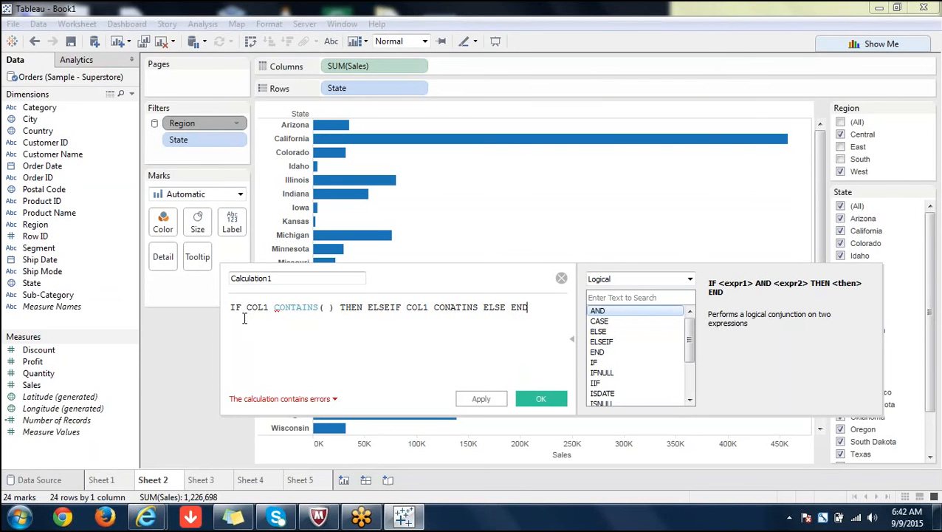
Look up the description and arguments of the CONTAINS function, and close the calculation editor without saving the draft
click(302, 308)
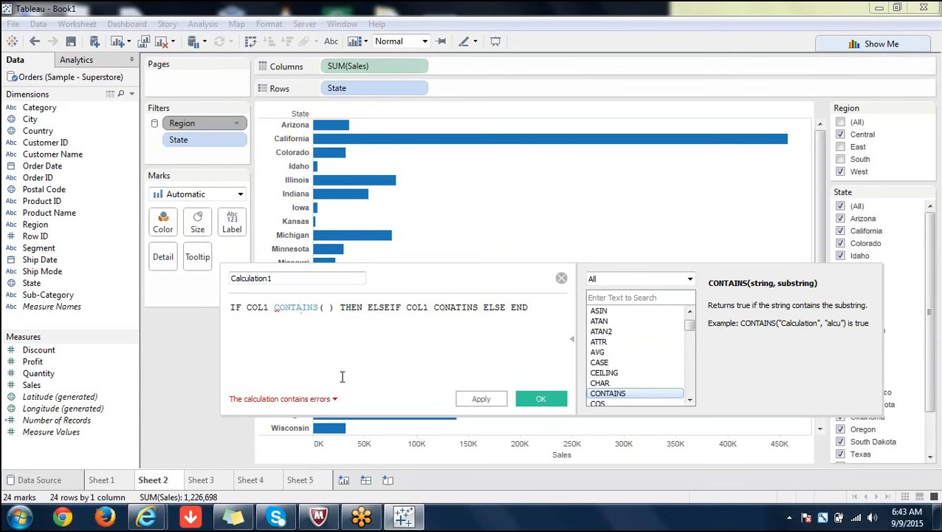
click(325, 308)
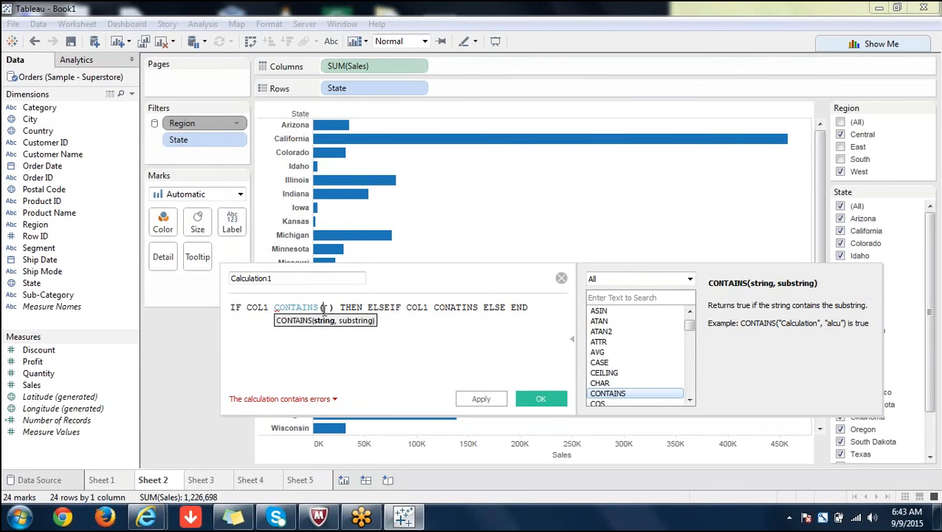
double_click(258, 308)
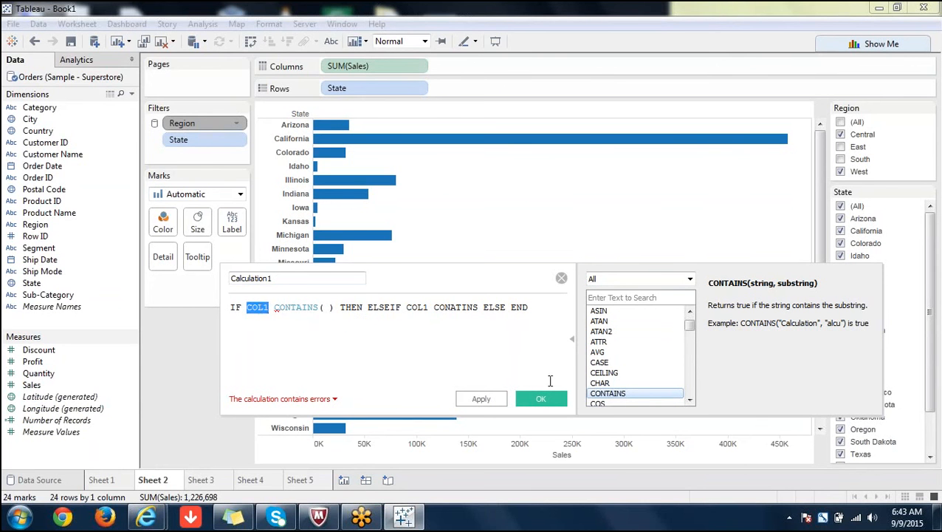
click(562, 279)
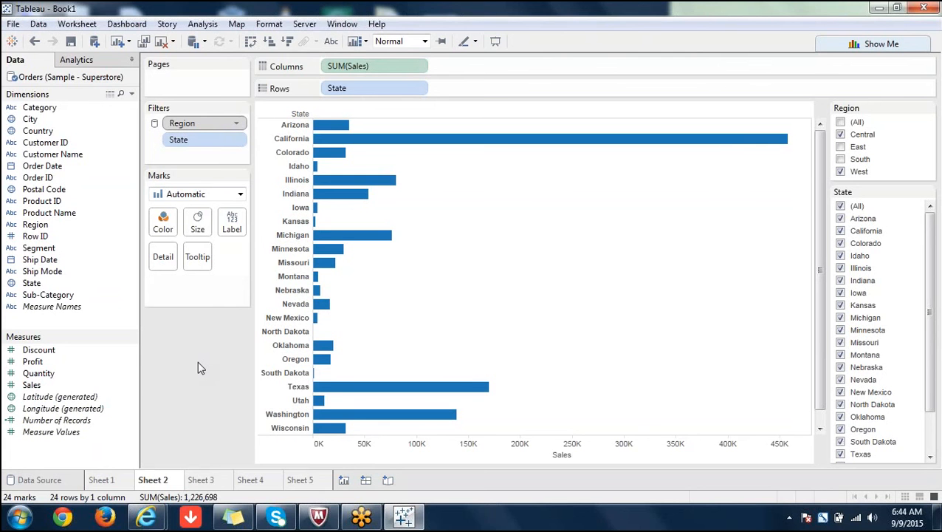
Apply the Region filter on Sheet 2 to all worksheets using this data source
click(237, 125)
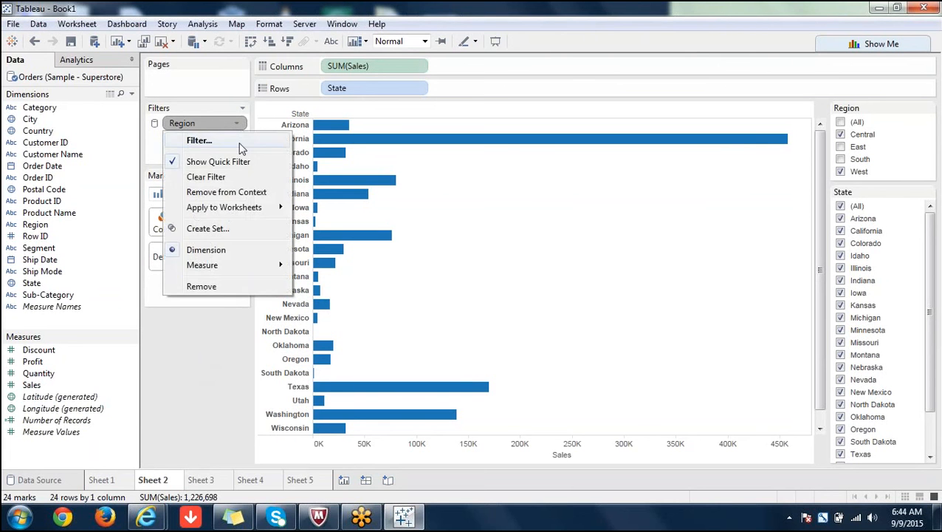
mouse_move(240, 209)
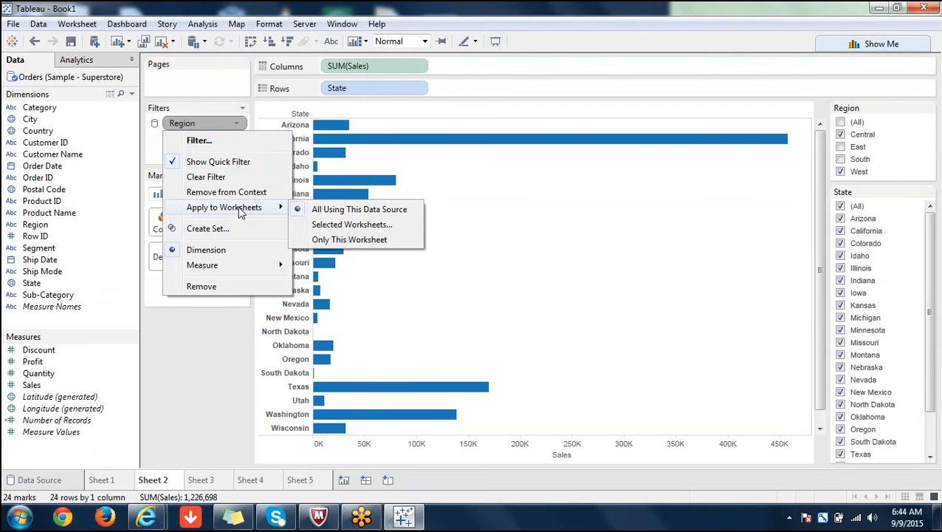
click(321, 213)
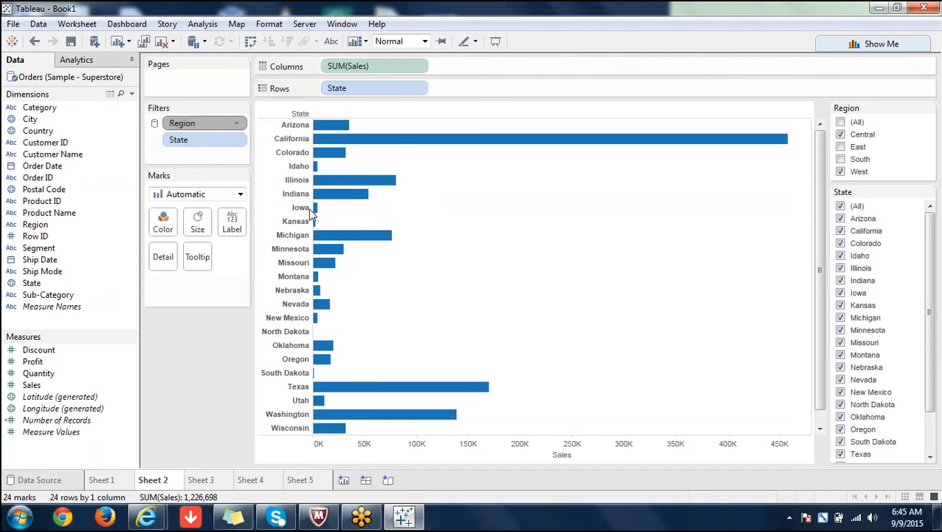
click(236, 123)
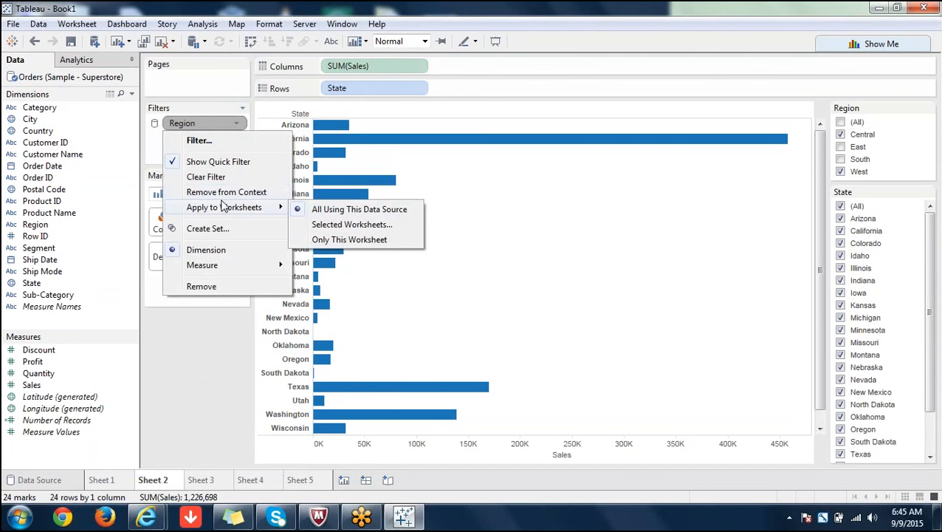
click(317, 211)
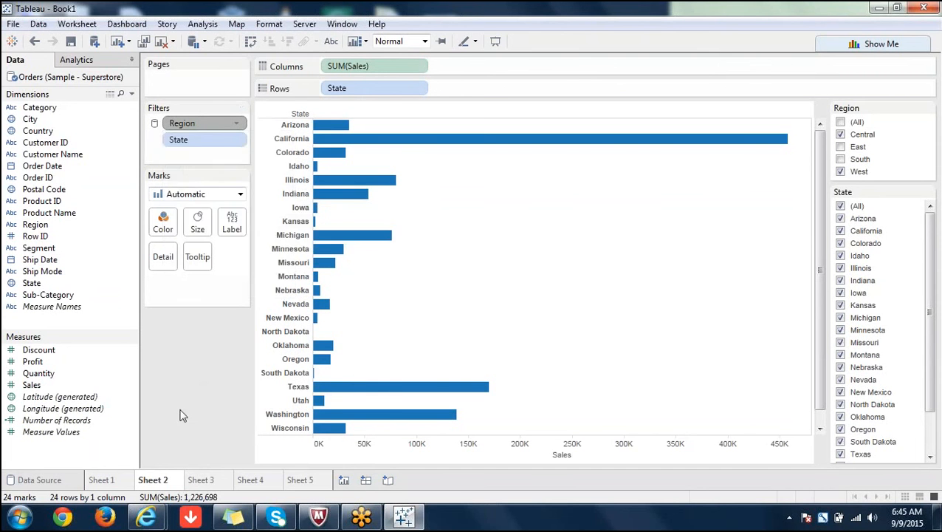
Remove the Region filter from Sheet 3 and add a new blank worksheet to the workbook
click(201, 480)
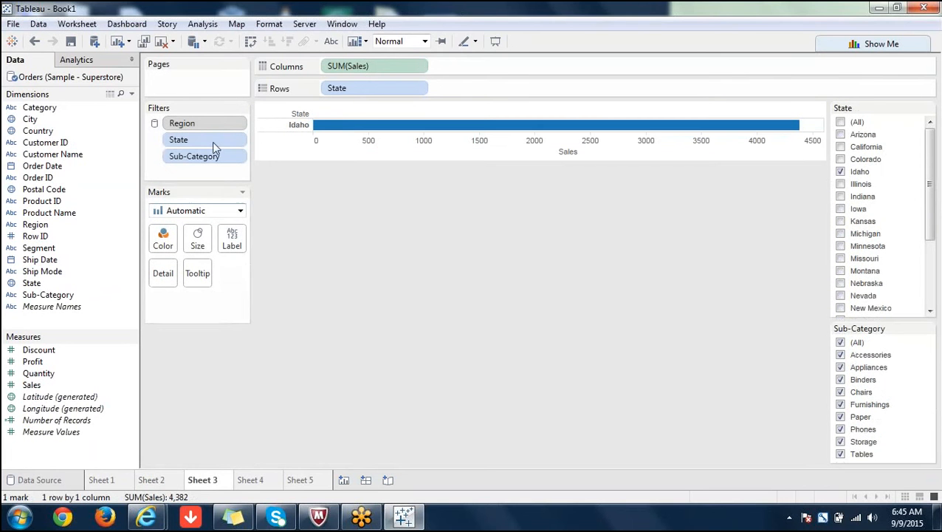
click(236, 123)
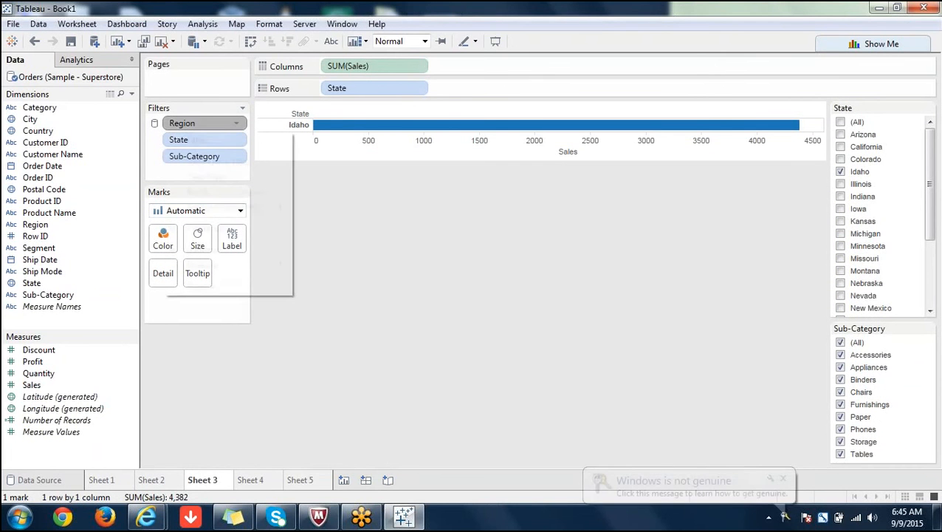
click(230, 389)
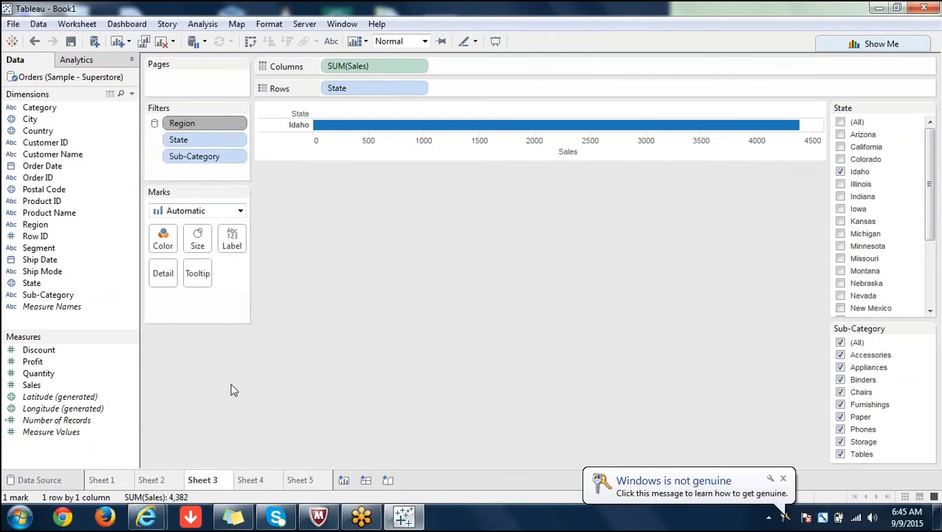
drag(225, 126, 280, 379)
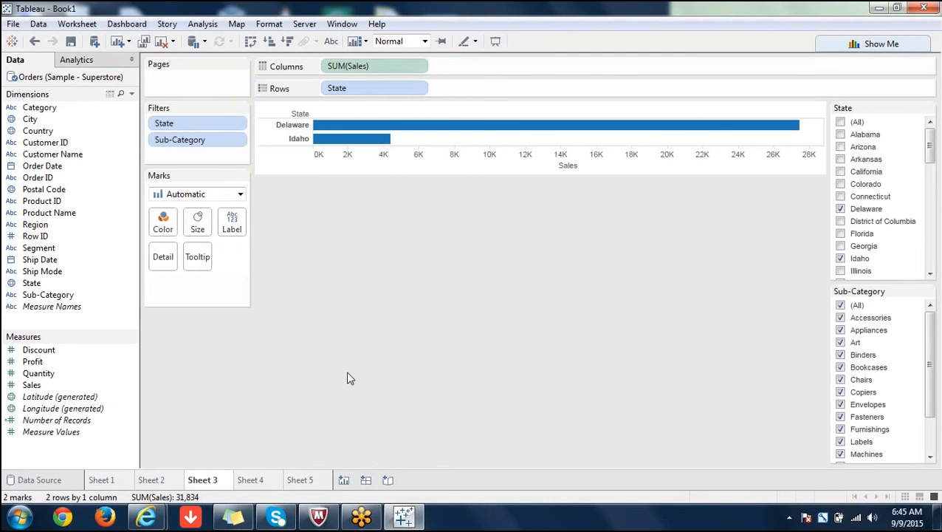
mouse_move(363, 500)
click(344, 481)
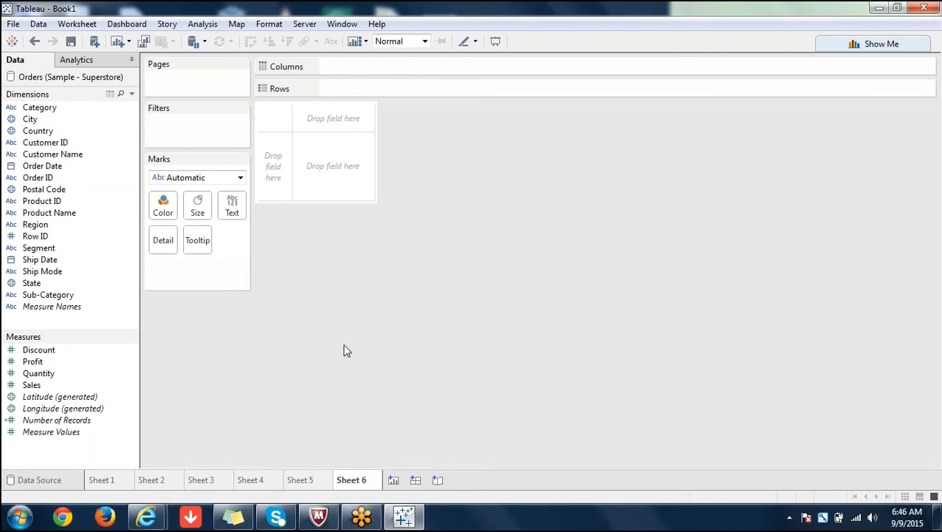
Switch to Chrome to view the Gmail sign-in page, and return to Tableau
click(64, 518)
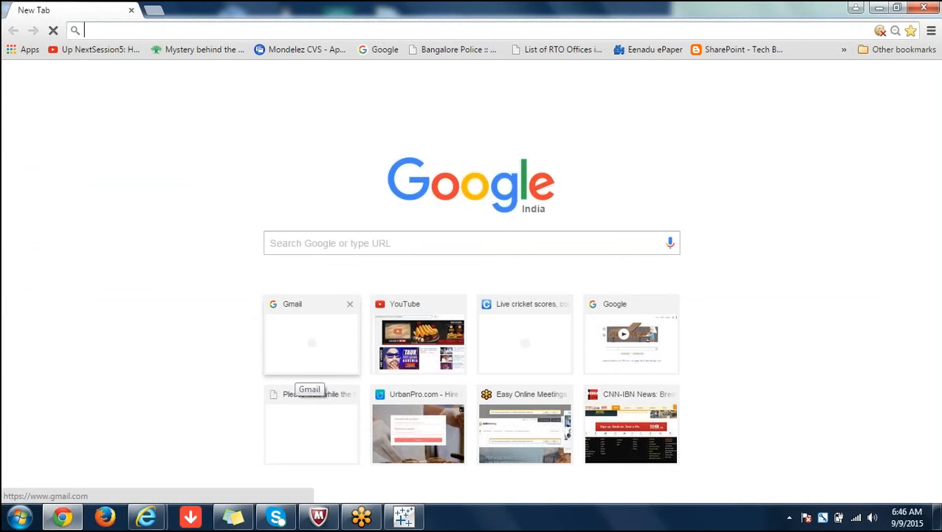
click(303, 345)
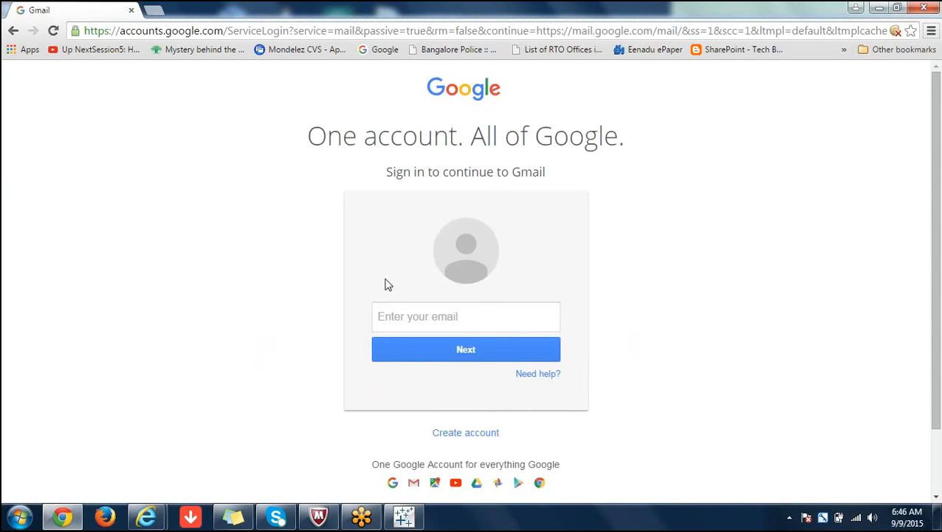
click(392, 315)
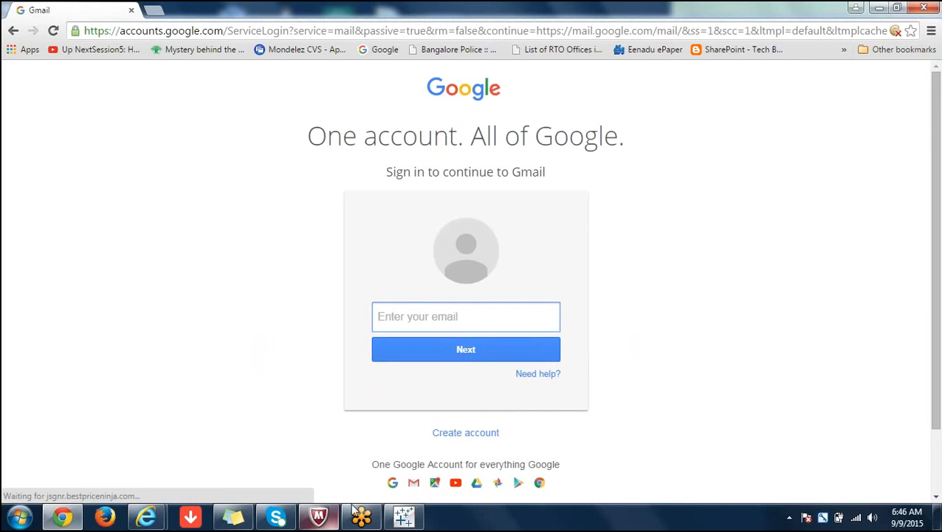
click(404, 517)
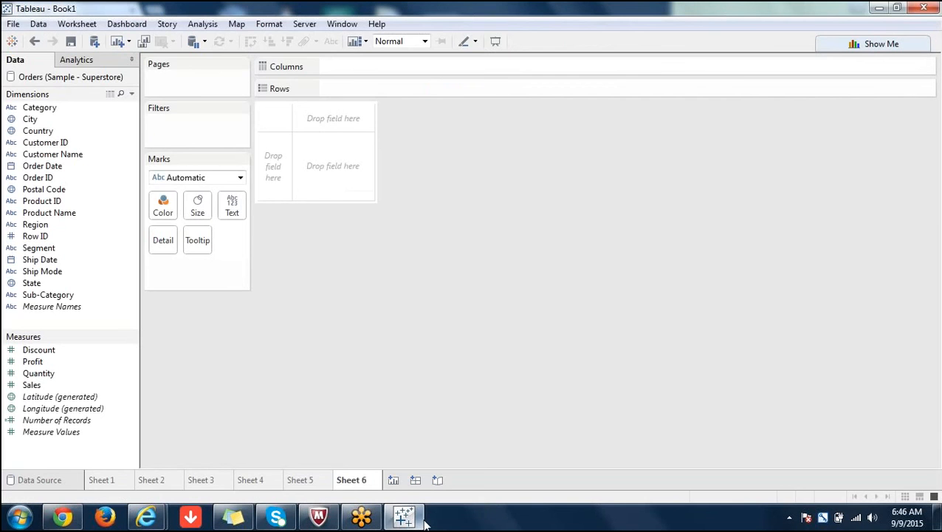
Create a new calculated field and begin its formula with IF
right_click(90, 451)
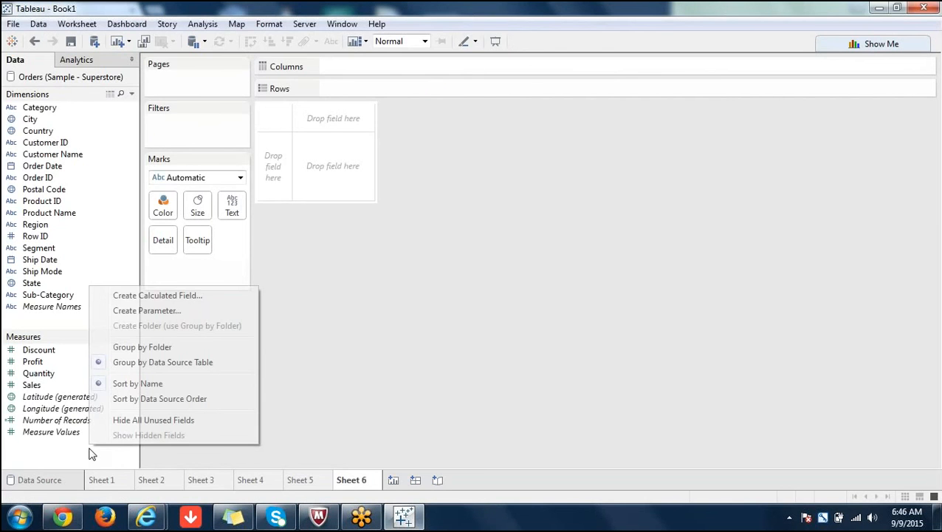
click(175, 294)
click(318, 310)
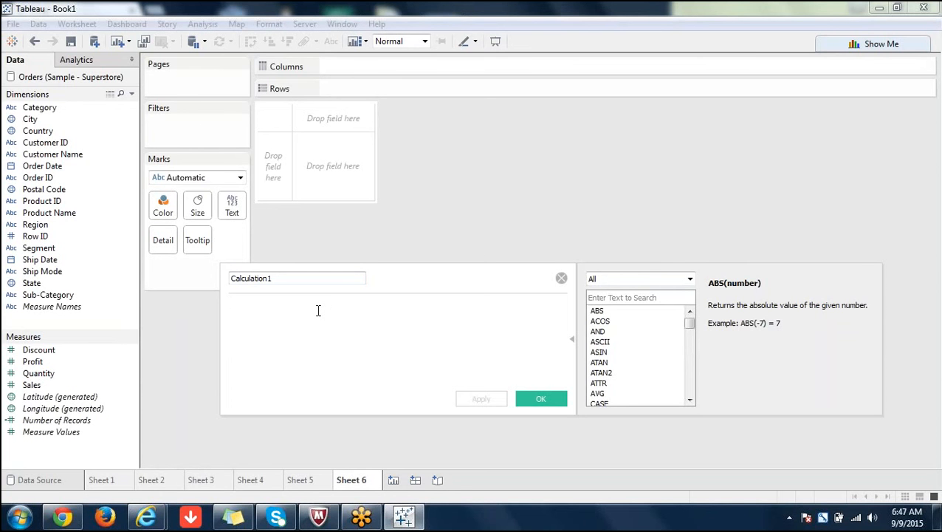
text(IF)
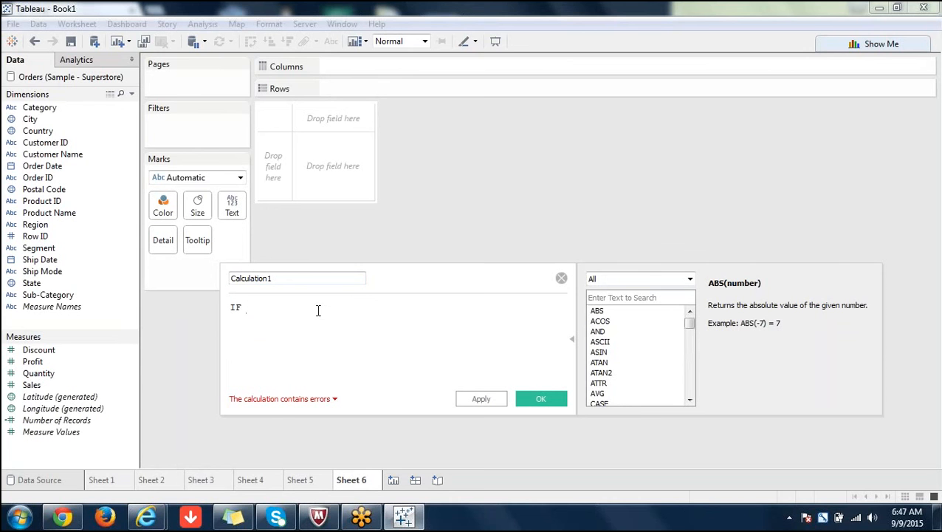
text(URL)
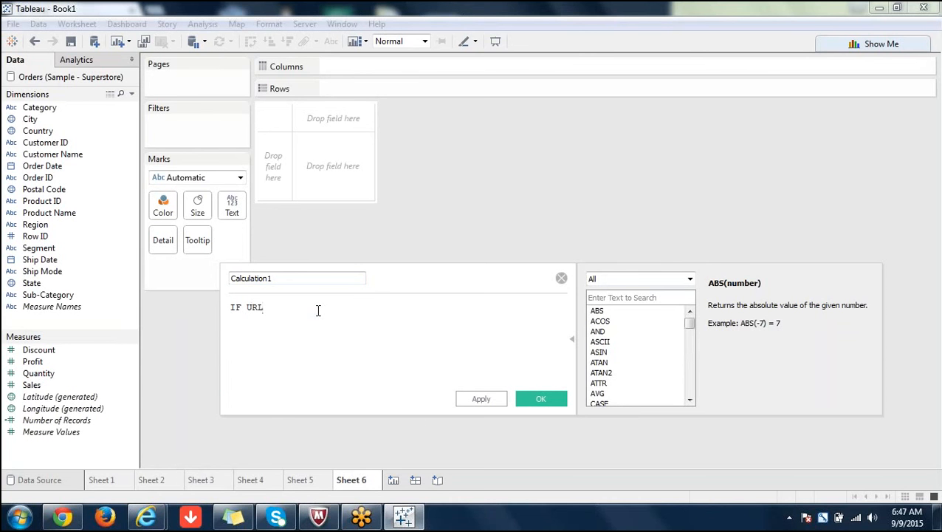
key(BackSpace)
key(BackSpace)
key(BackSpace)
Continue the formula after IF with the condition CONATINS([Customer Name],'OR') followed by THEN
text(CONATINS()
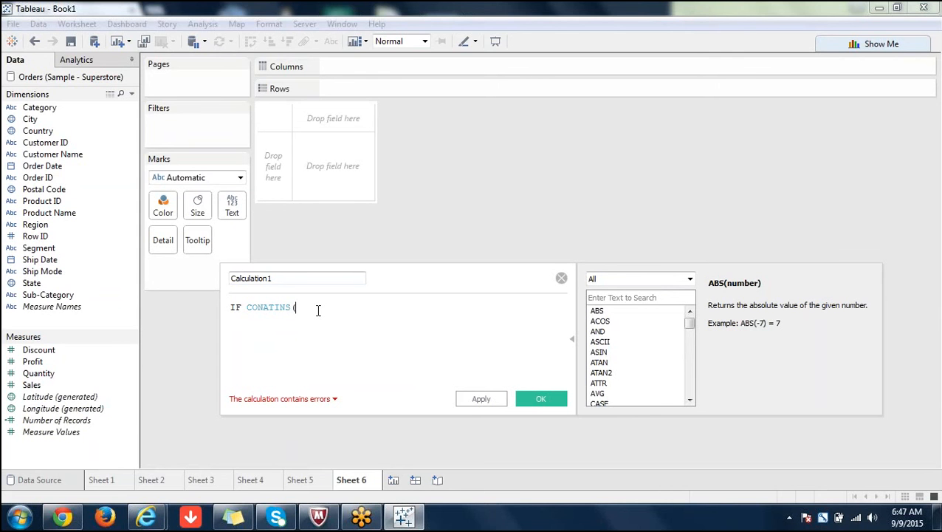
text(C)
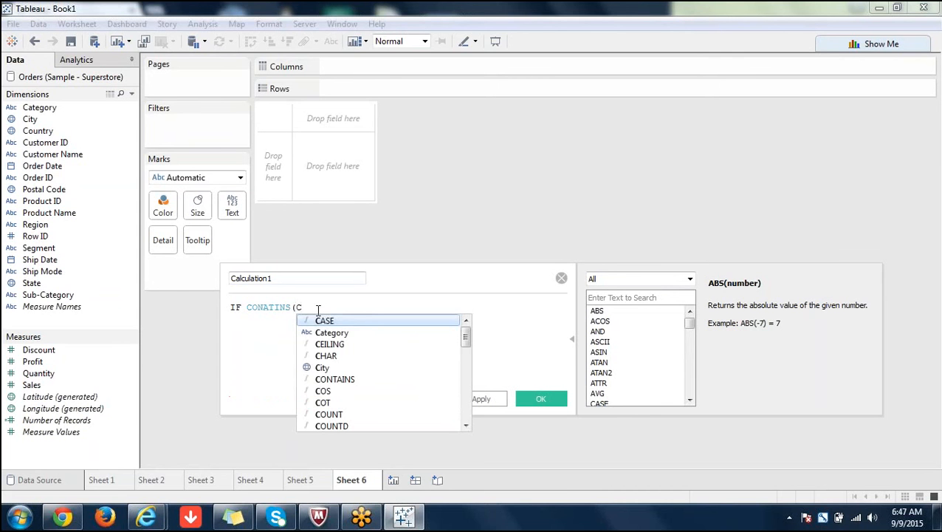
text(u)
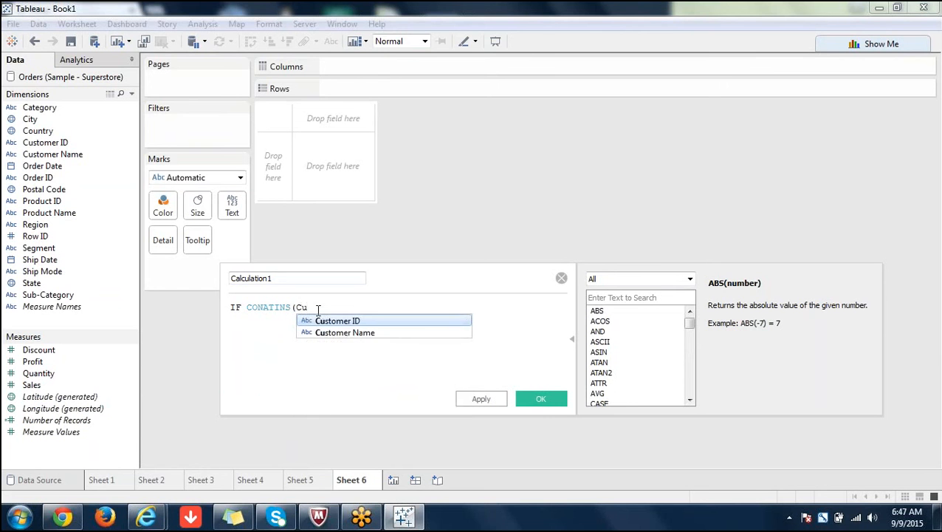
click(345, 332)
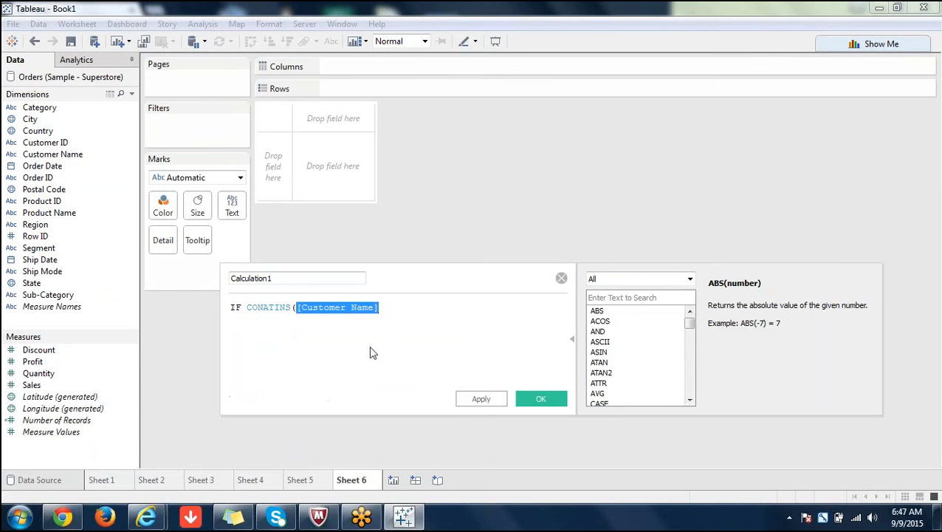
click(392, 311)
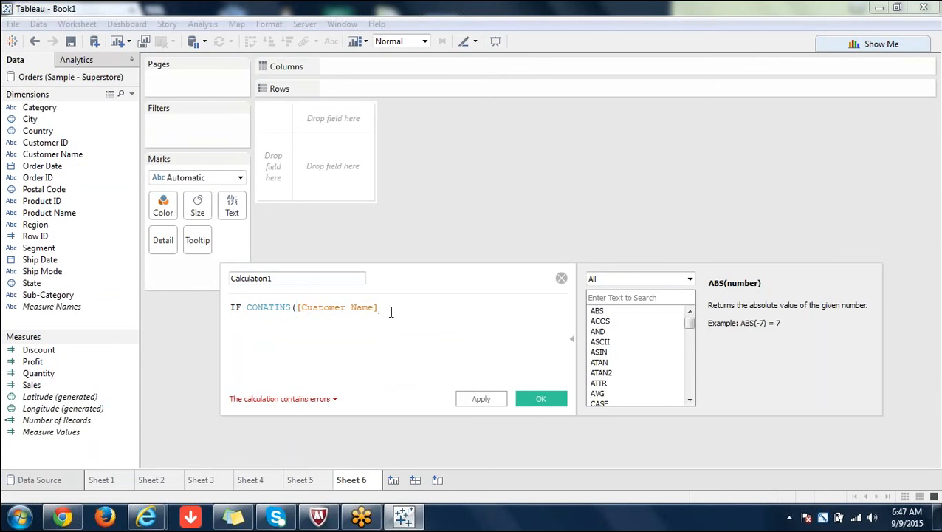
text(,)
text('OR)
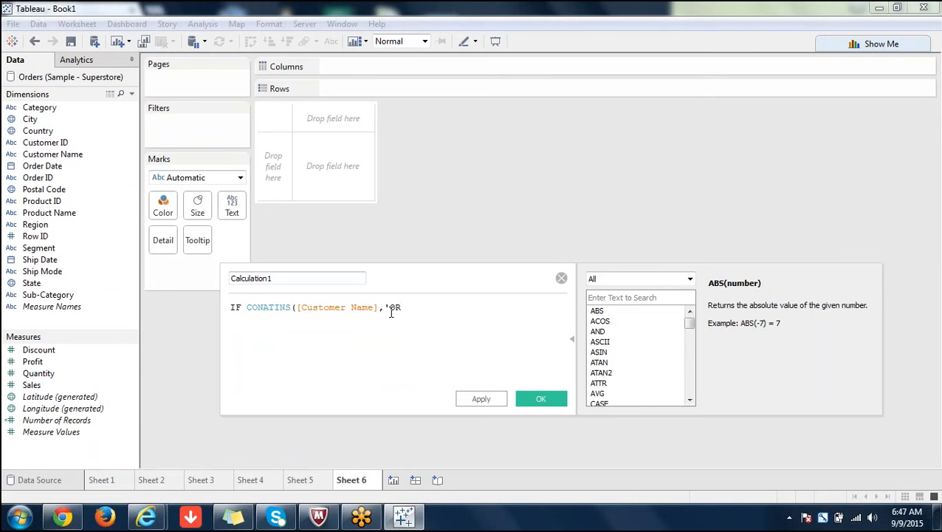
text('))
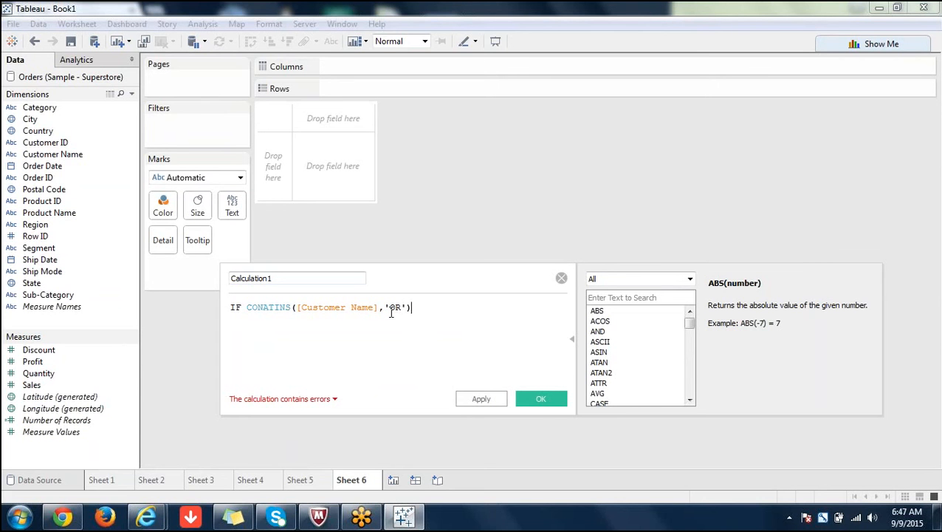
text( THEN)
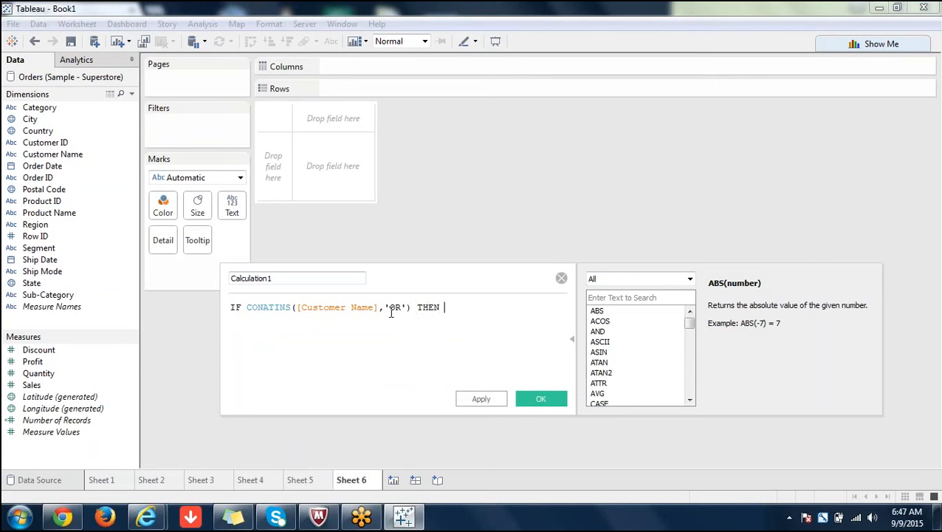
Name the calculated field test, and add 'FIRST' ELSEIF after THEN, ending with a line break
double_click(302, 281)
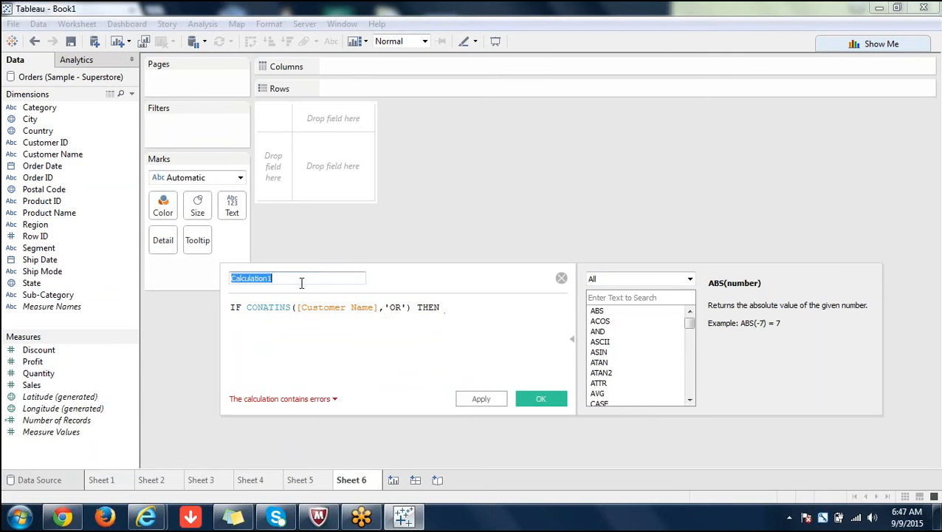
text(test)
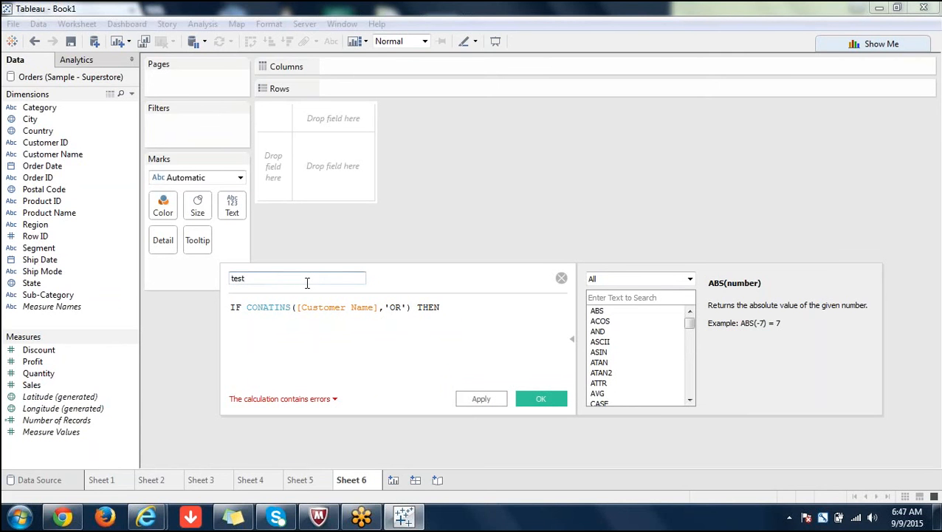
click(459, 309)
text(")
key(BackSpace)
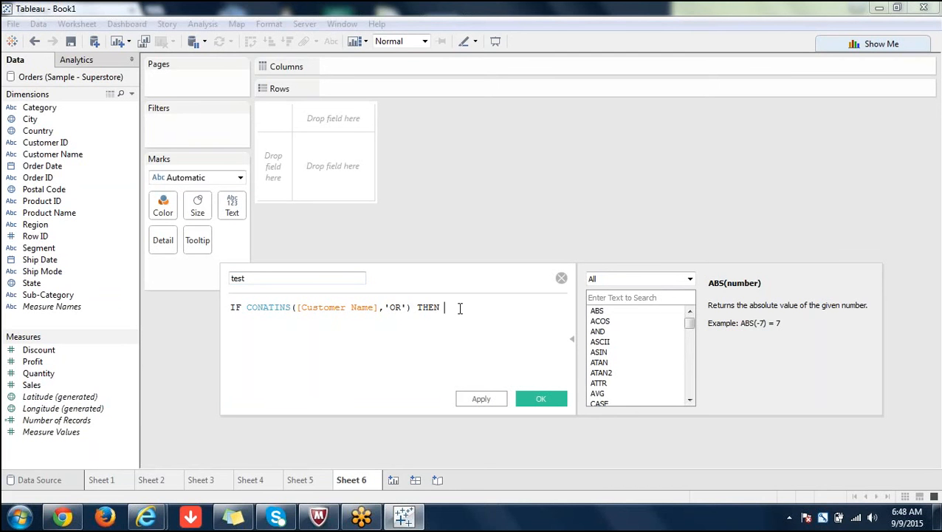
text('FIRST)
text(' ELS)
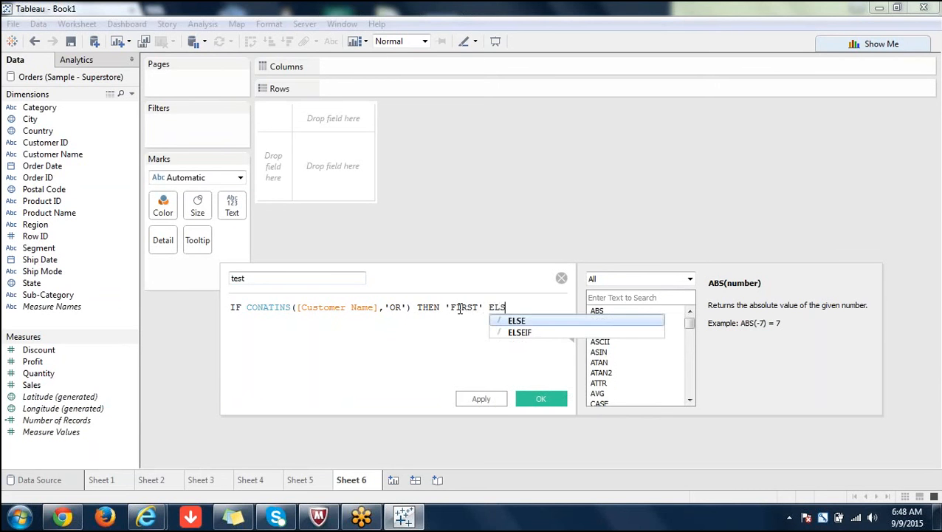
text(EIF)
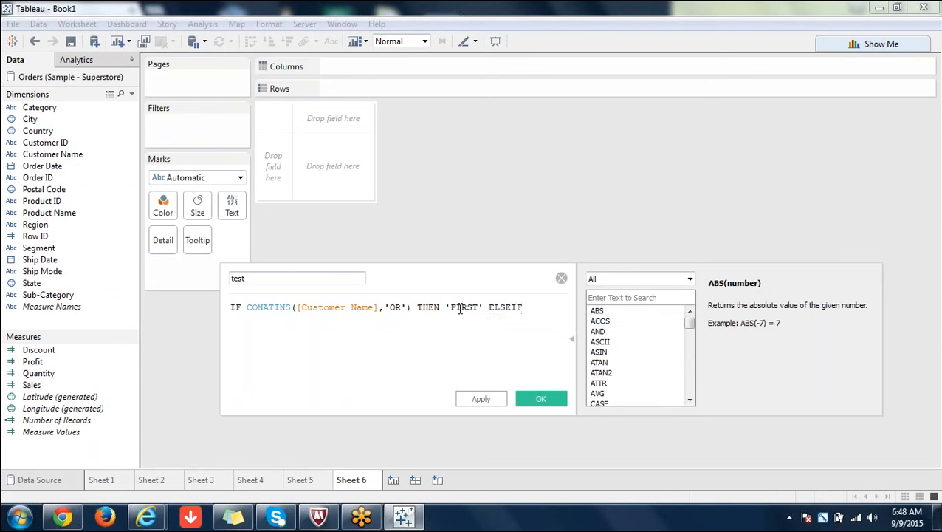
key(Return)
Copy the Customer Name condition from the first line of the formula to the line below ELSEIF
click(249, 308)
key(shift+Right)
key(shift+Right)
key(shift+Right)
key(shift+Right)
key(shift+Right)
key(shift+Right)
key(shift+Right)
key(shift+Right)
key(shift+Right)
key(shift+Right)
key(shift+Right)
key(shift+Right)
key(shift+Right)
key(shift+Right)
key(shift+Right)
key(shift+Right)
key(shift+Right)
key(shift+Right)
key(shift+Right)
key(shift+Right)
key(ctrl+c)
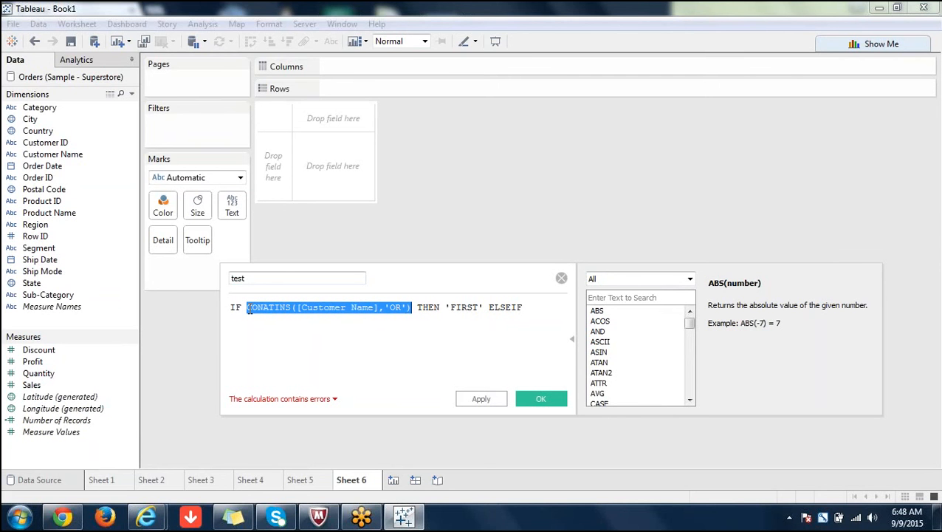
key(Down)
key(ctrl+v)
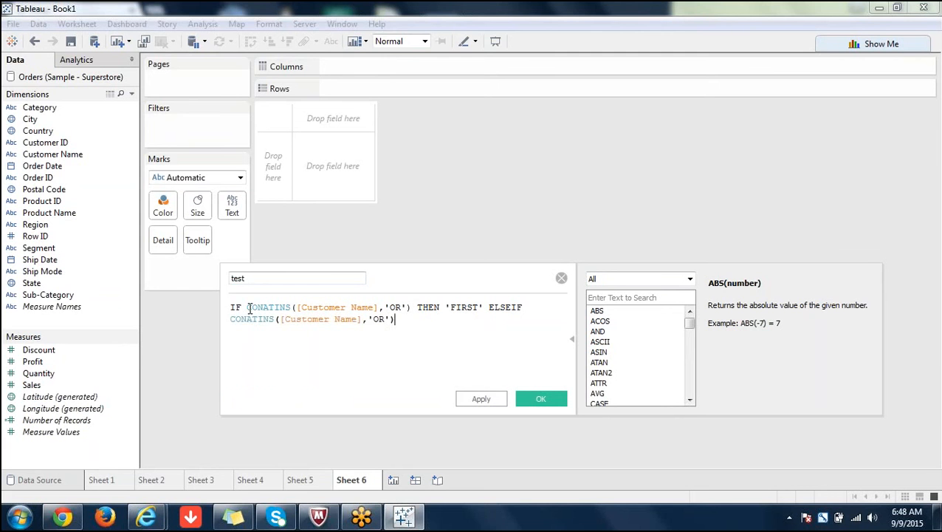
Change the search text in the second line's condition to 'AND'
double_click(379, 319)
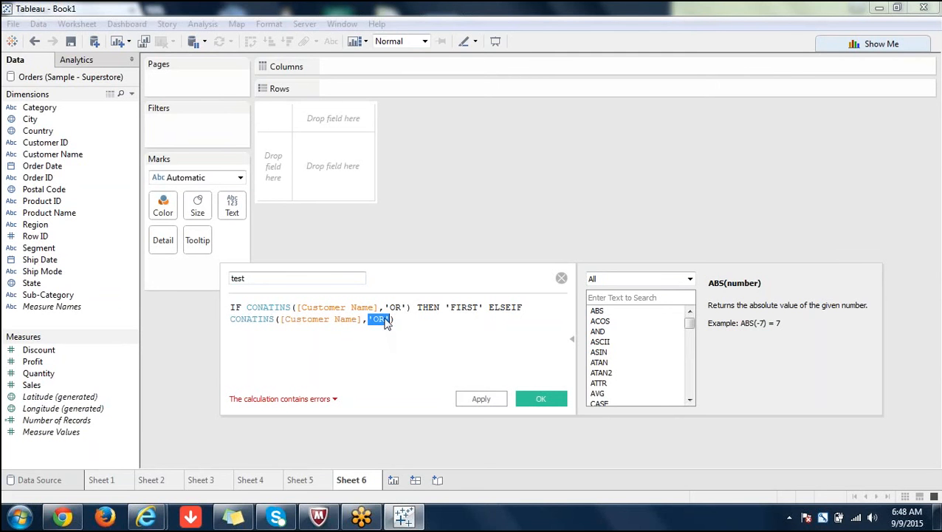
click(383, 320)
key(BackSpace)
key(BackSpace)
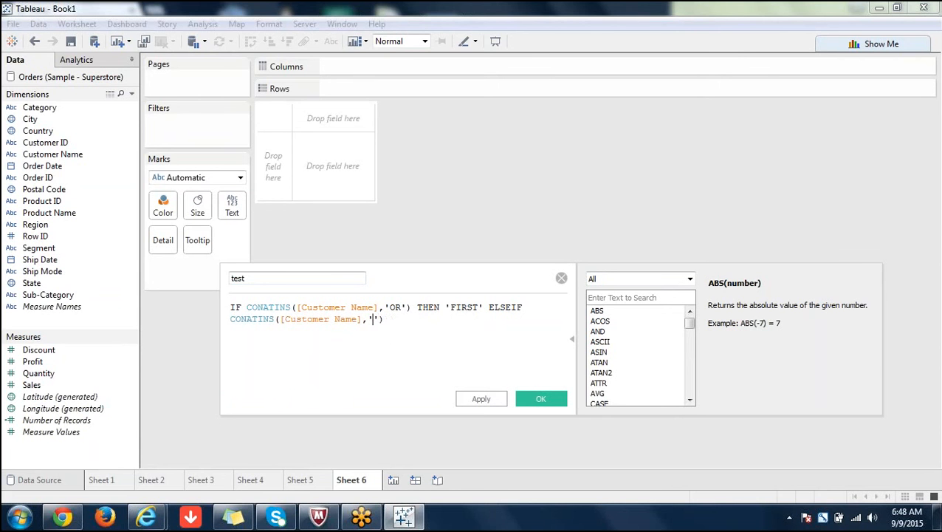
text(AND)
Complete the formula with THEN 'SECOND' ELSE NULL after the second condition, and END on a new line
click(429, 322)
text(TH)
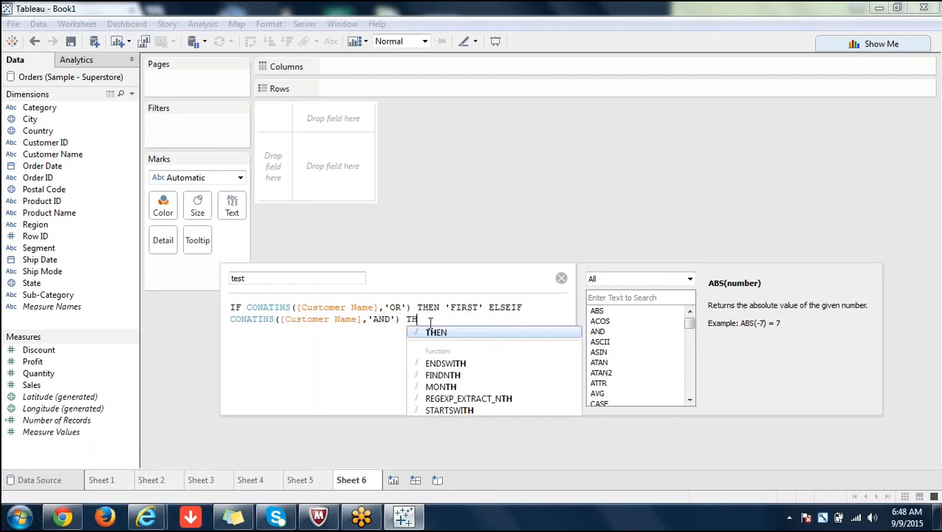
text(EN)
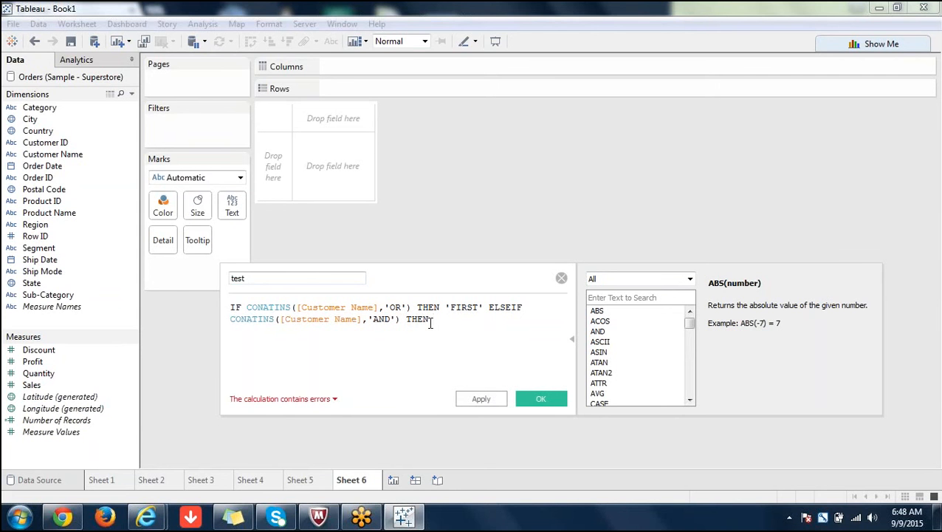
text( 'SE)
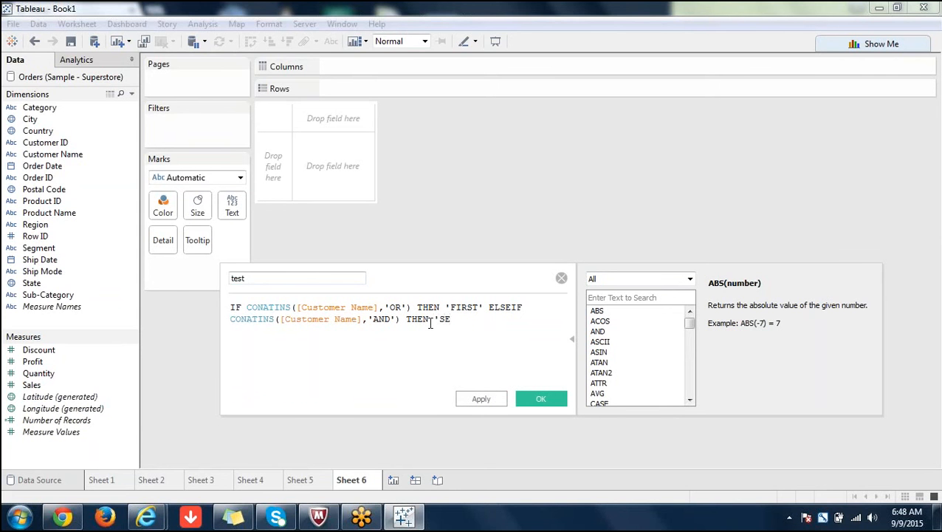
text(COND' ELSE NULL)
key(Return)
text(END)
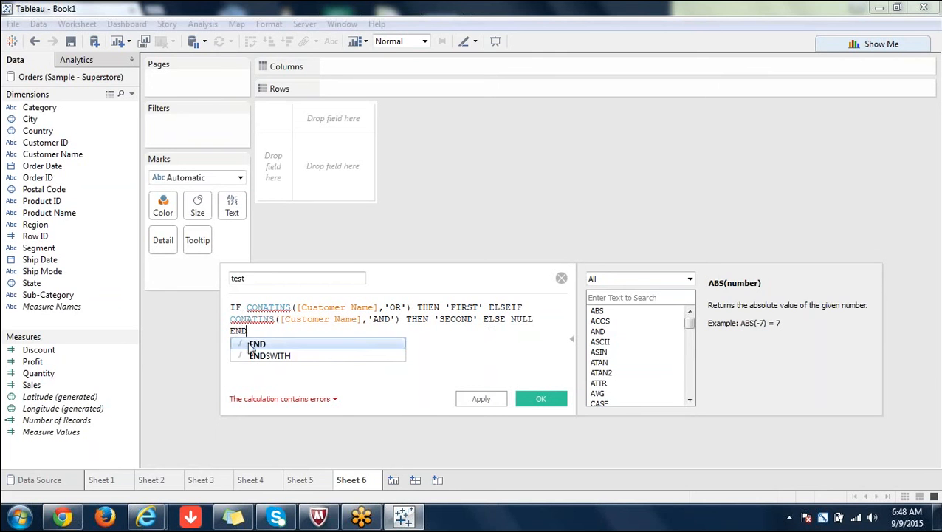
click(265, 343)
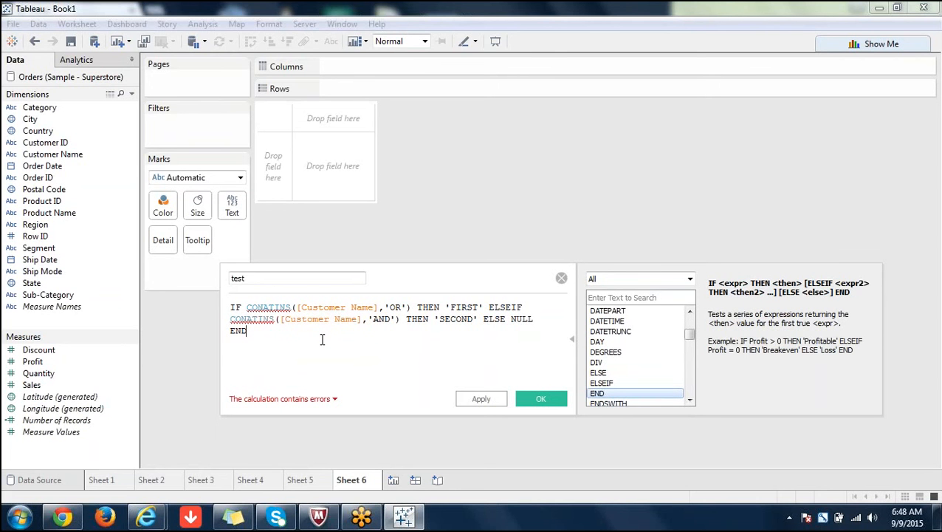
Correct the misspelled function name in the formula's first line to CONTAINS
right_click(281, 307)
click(269, 309)
click(291, 307)
key(BackSpace)
key(BackSpace)
key(BackSpace)
key(BackSpace)
key(BackSpace)
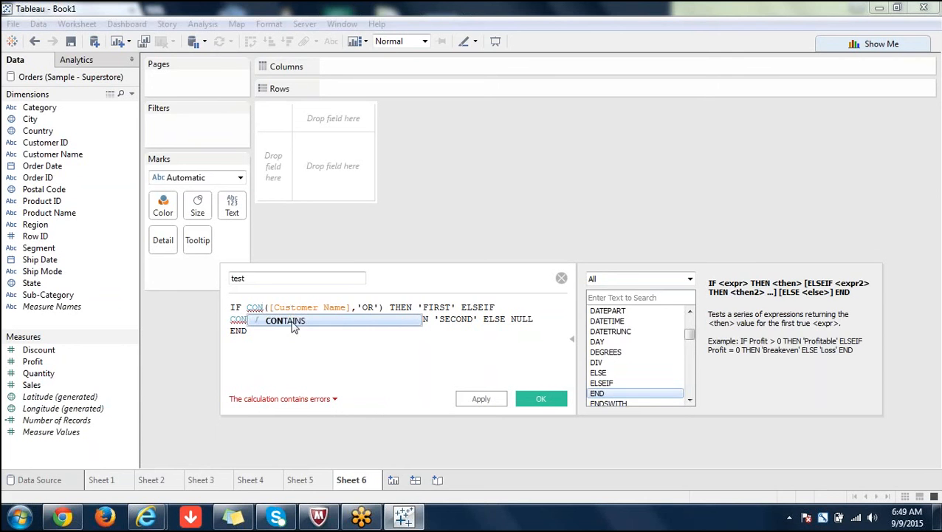
click(293, 328)
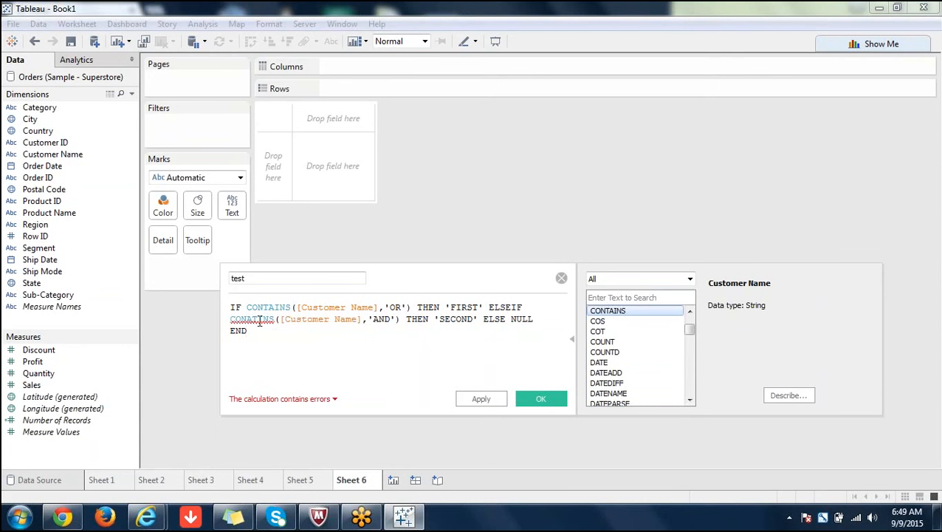
Correct the function name in the formula's second line to CONTAINS, and save the calculated field
click(277, 319)
key(BackSpace)
key(BackSpace)
key(BackSpace)
key(BackSpace)
key(BackSpace)
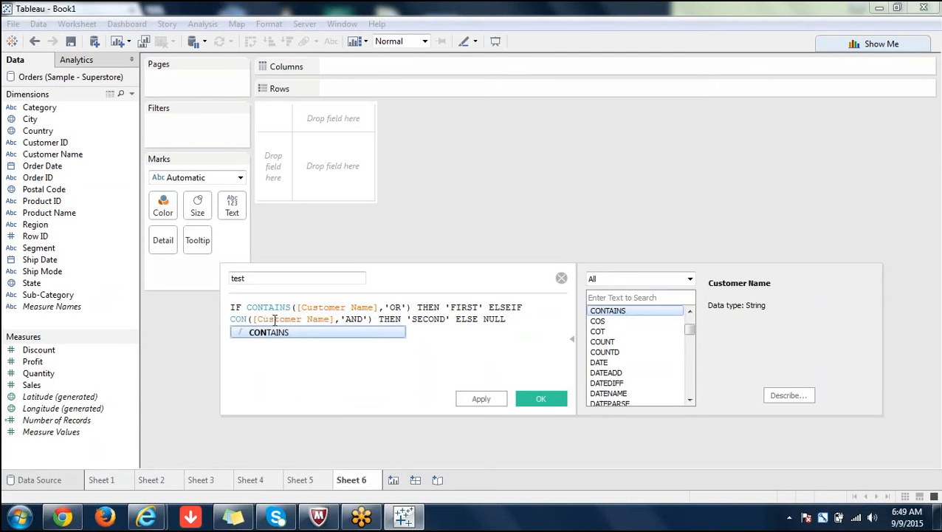
click(274, 334)
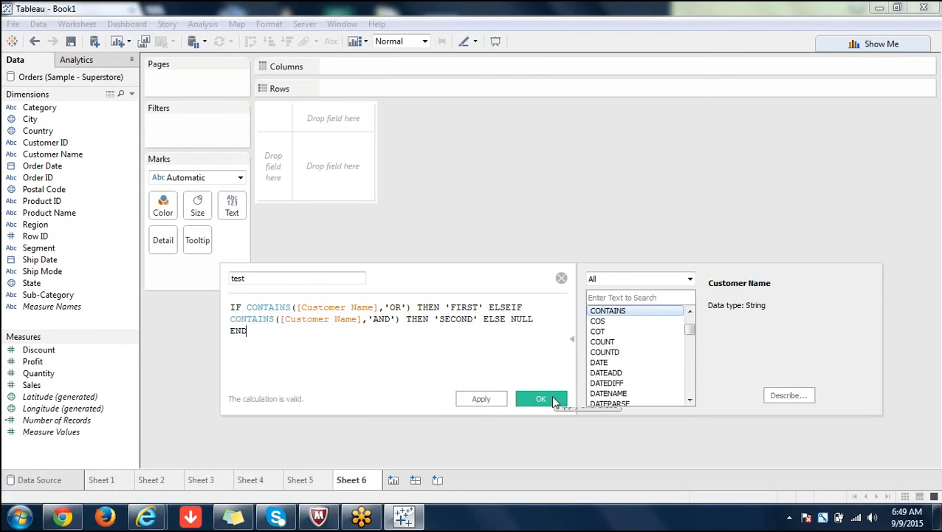
click(554, 400)
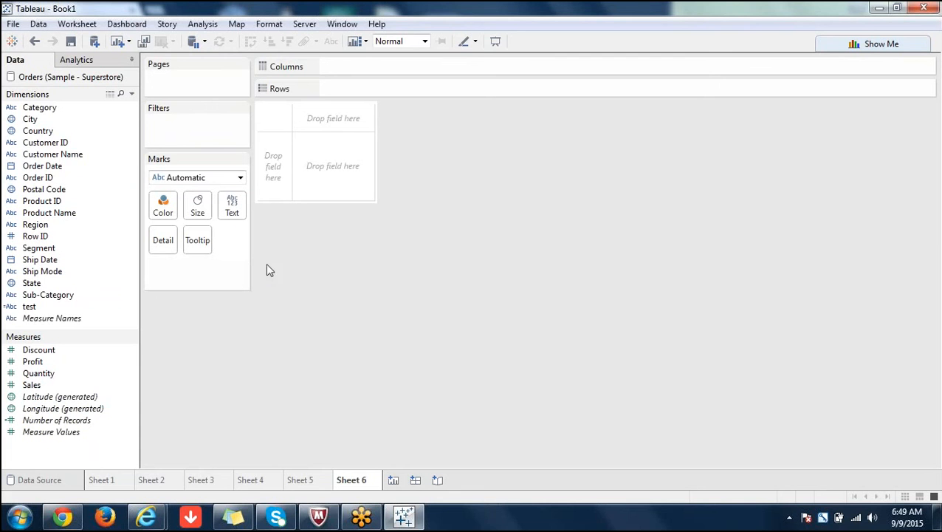
Add Customer Name and the test field to the rows, and look through the resulting list
click(53, 155)
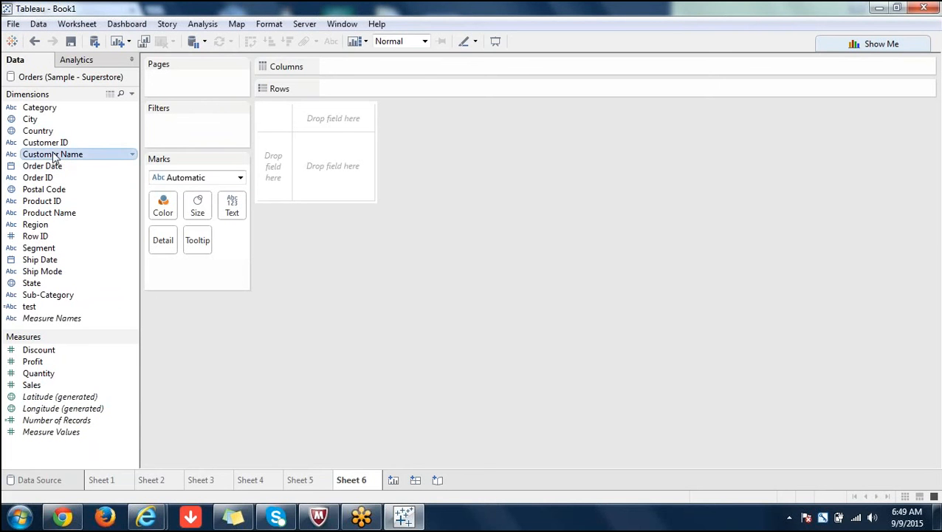
double_click(53, 155)
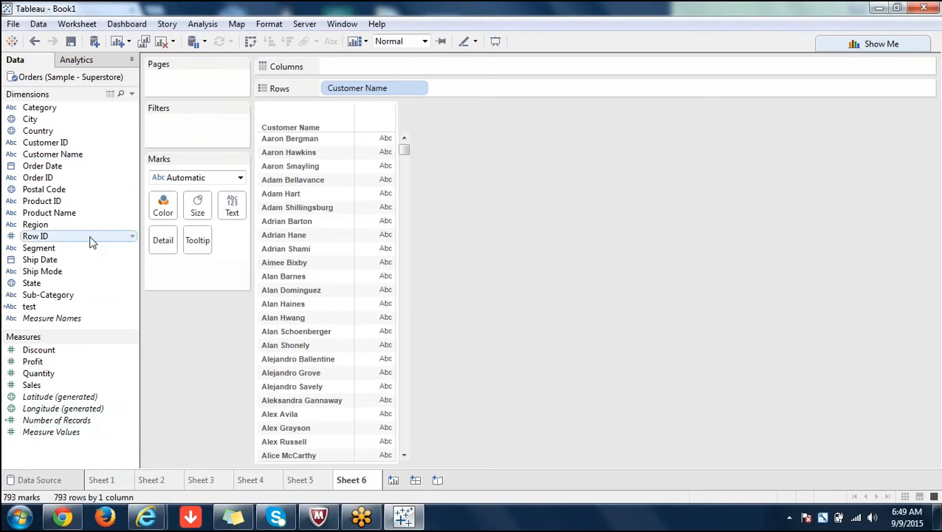
drag(56, 306, 471, 89)
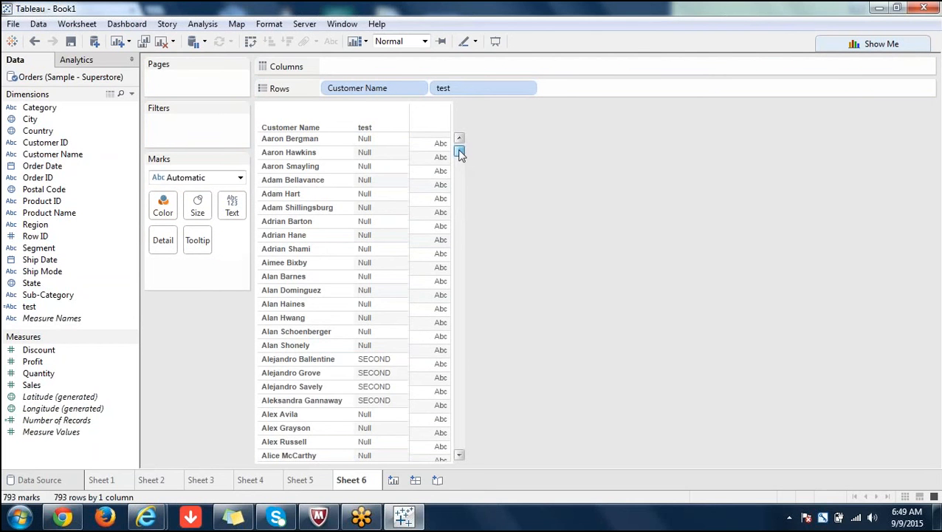
drag(459, 151, 459, 154)
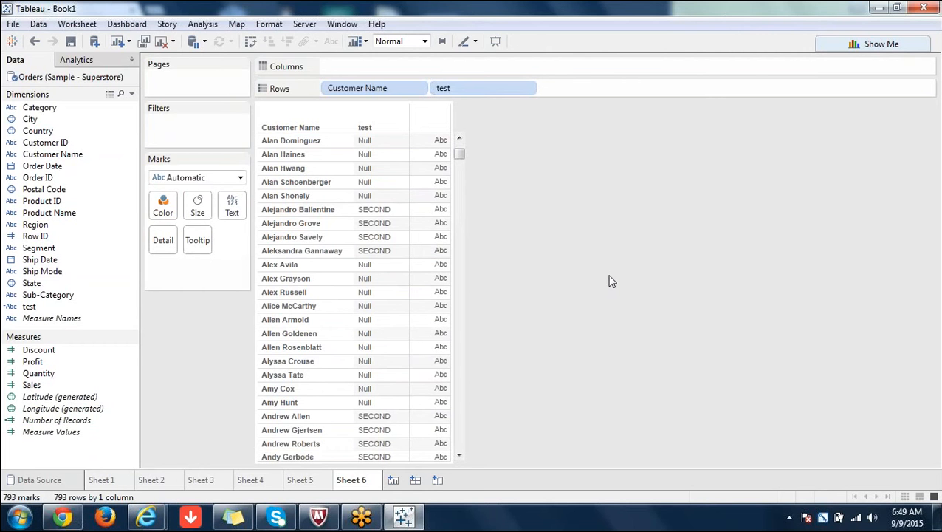
Preview the values a filter on the test field offers, and leave the filter unapplied
click(487, 94)
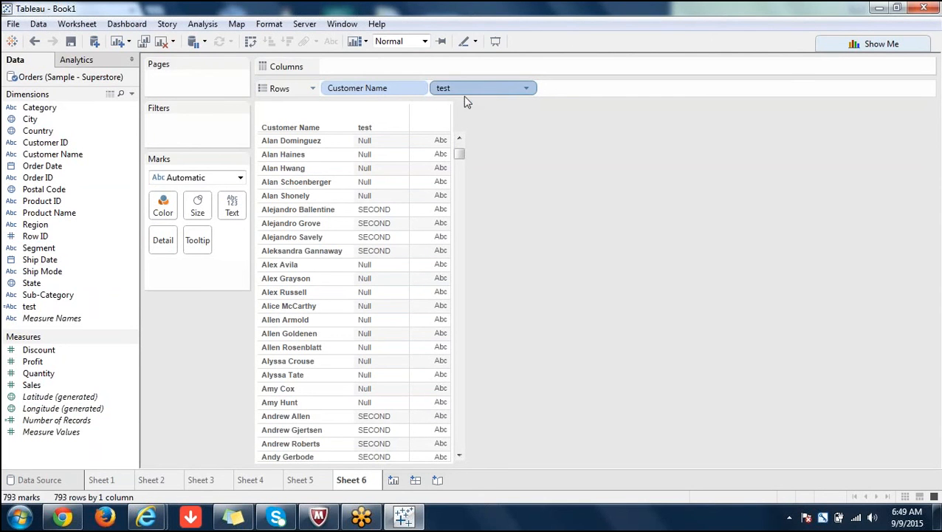
click(30, 306)
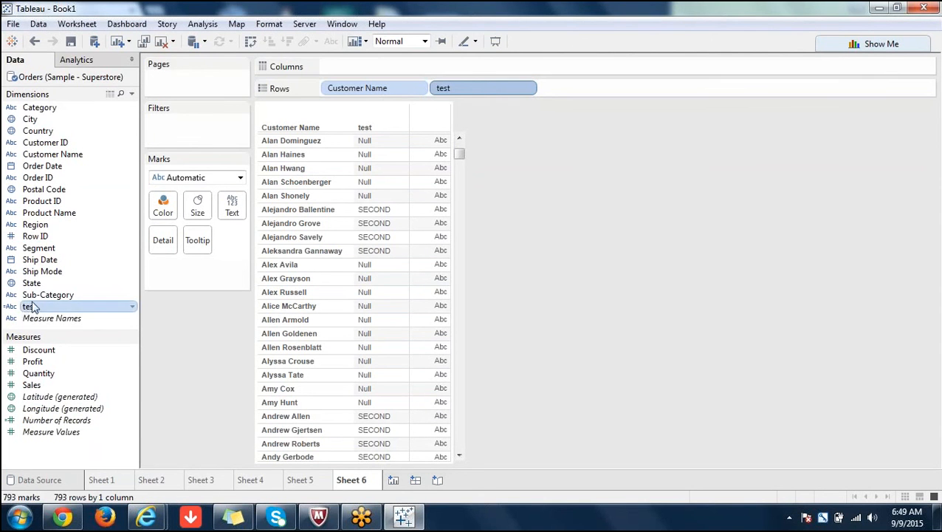
mouse_move(31, 307)
mouse_down()
mouse_move(195, 158)
mouse_move(161, 123)
mouse_move(156, 133)
mouse_up()
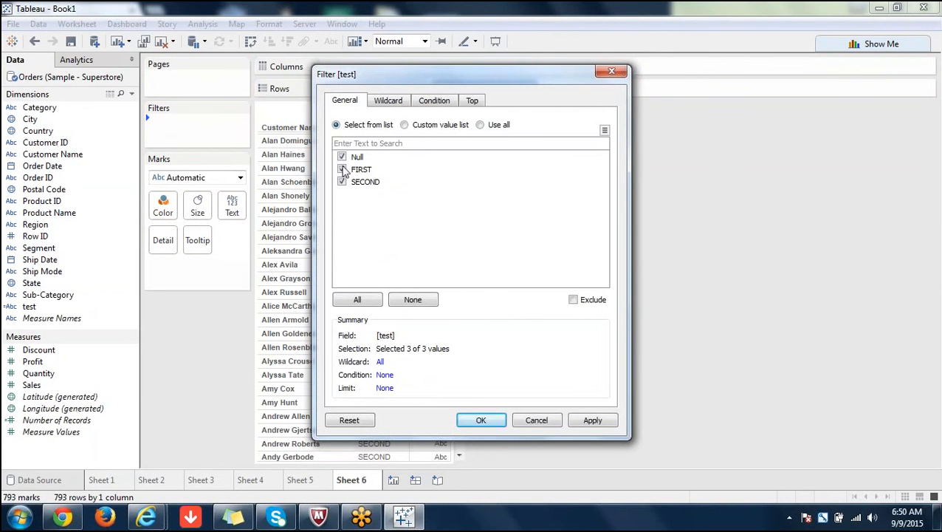
click(539, 421)
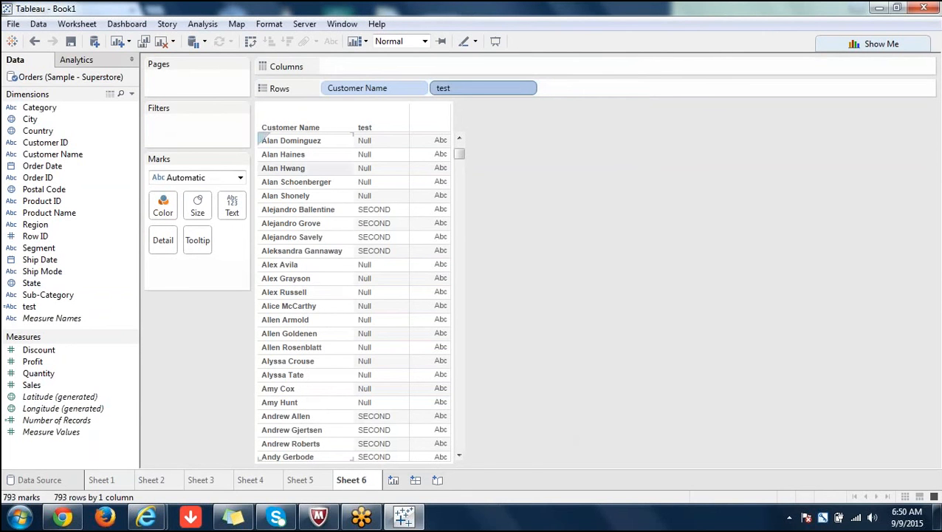
click(29, 307)
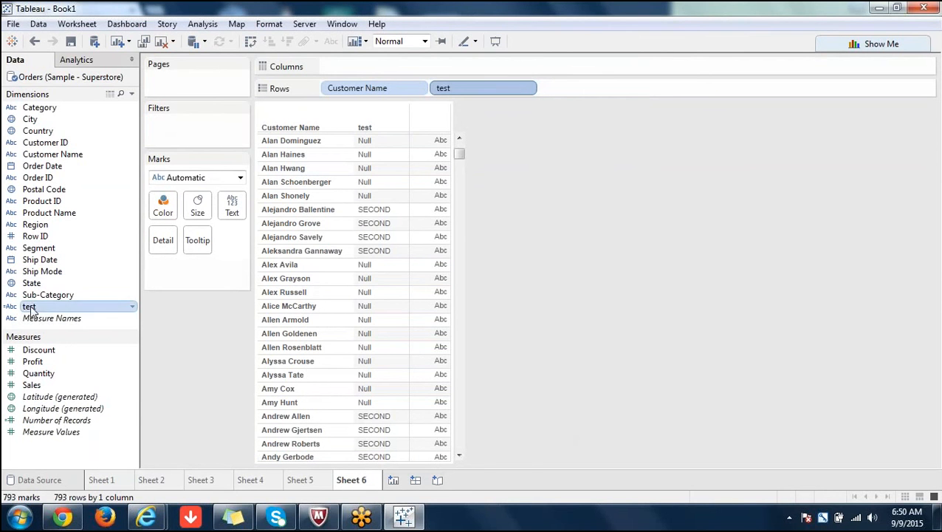
drag(29, 310, 168, 131)
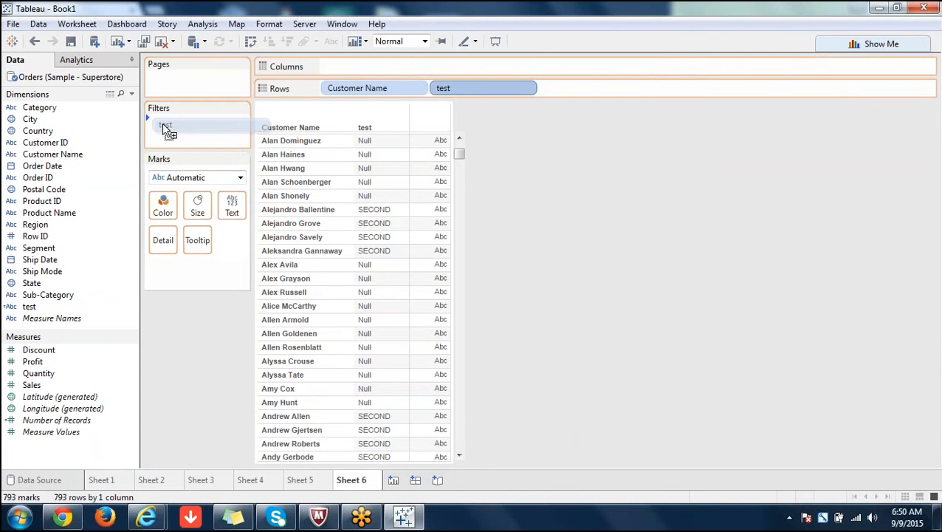
drag(169, 130, 162, 130)
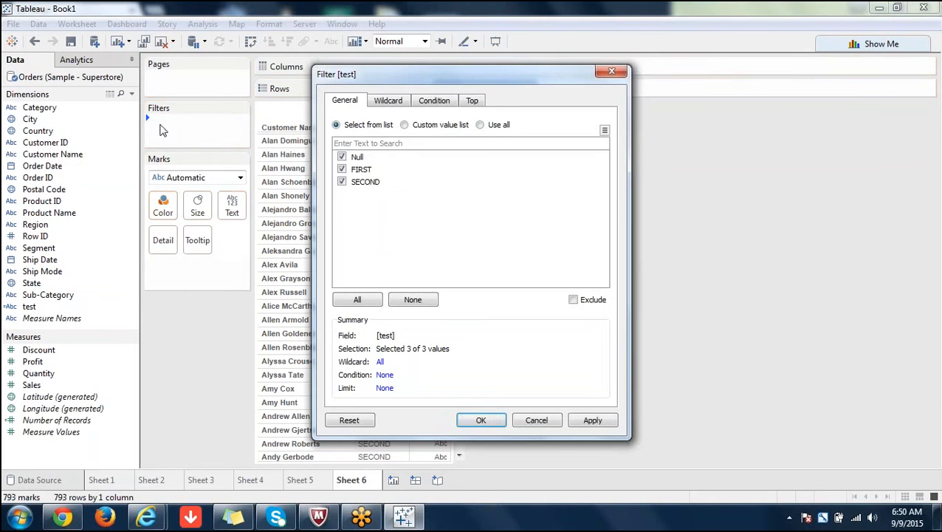
click(538, 419)
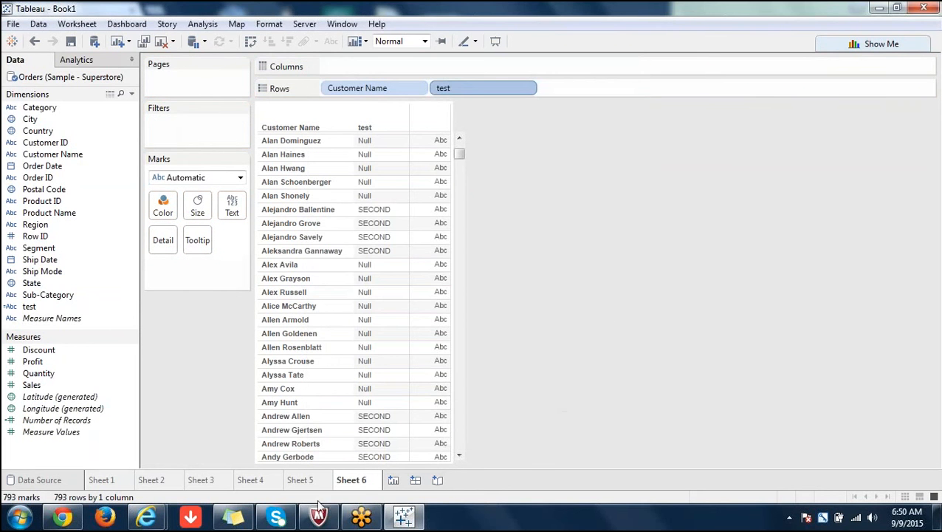
Add a new worksheet, check the sales bar on Sheet 4, and return to the new sheet
click(394, 480)
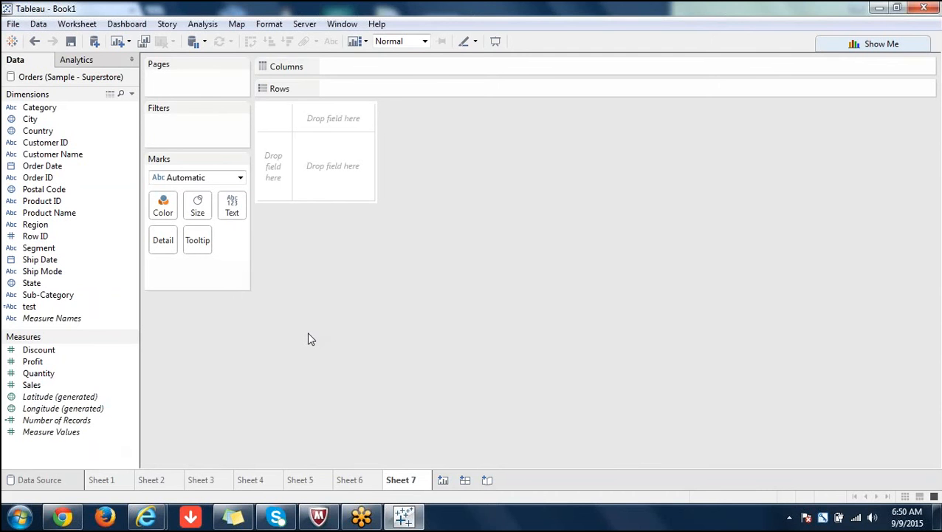
click(257, 483)
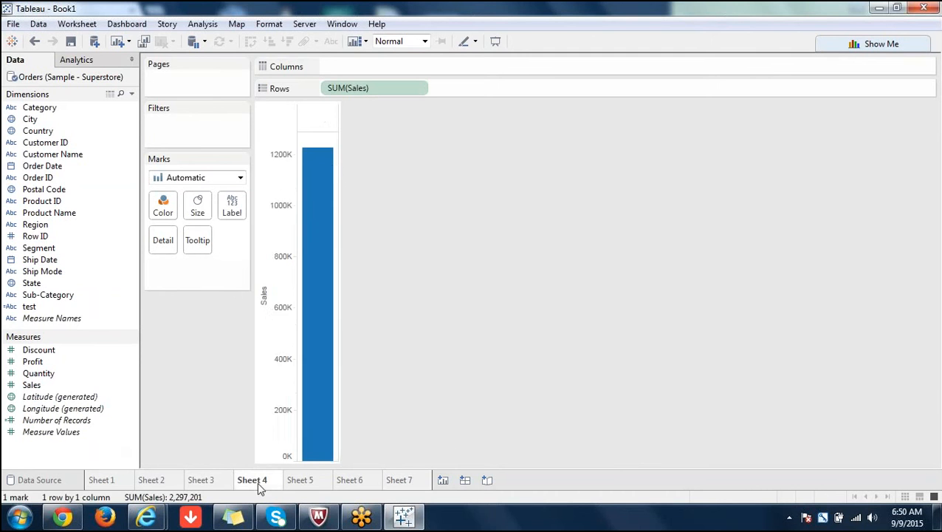
click(403, 481)
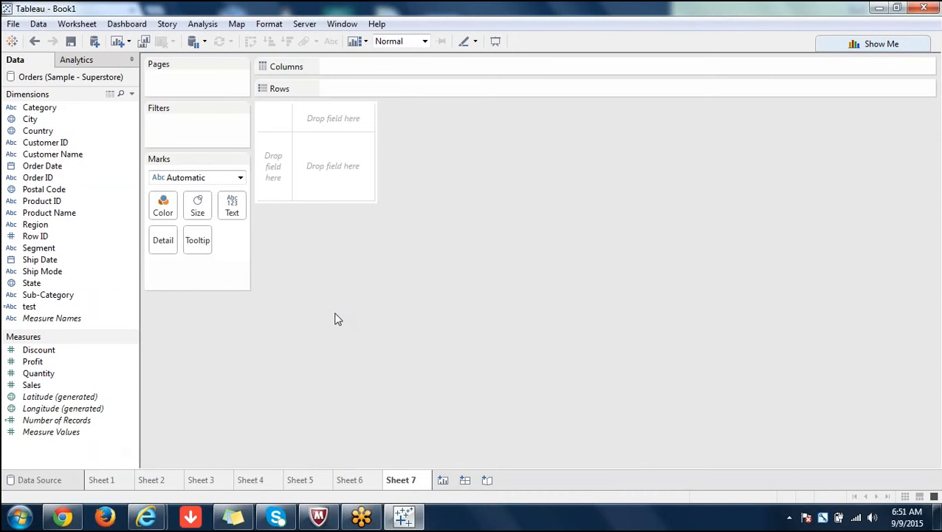
View the settings for creating a standalone parameter, and close them without saving
right_click(83, 460)
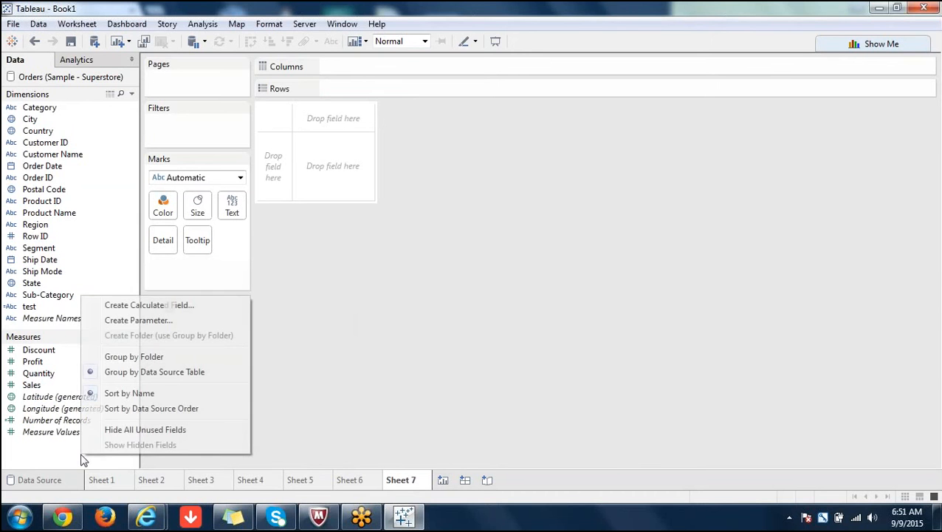
click(168, 323)
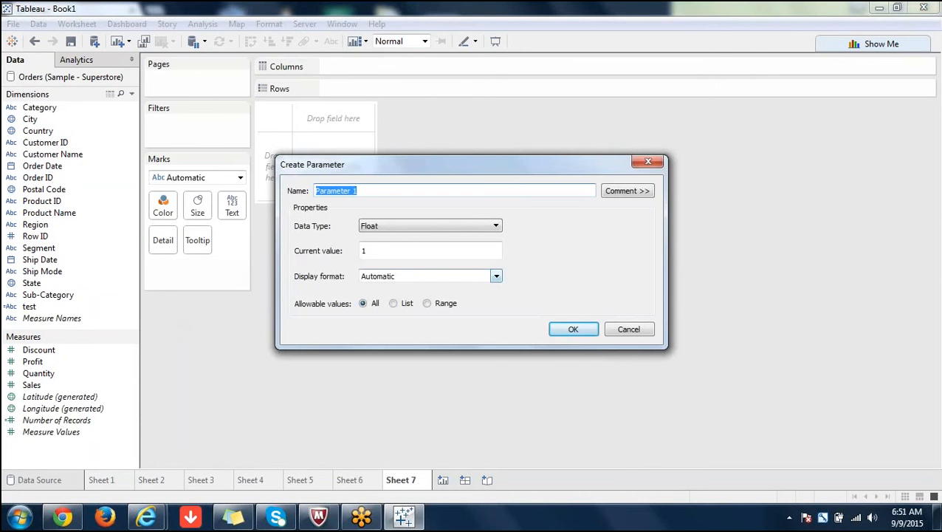
click(530, 192)
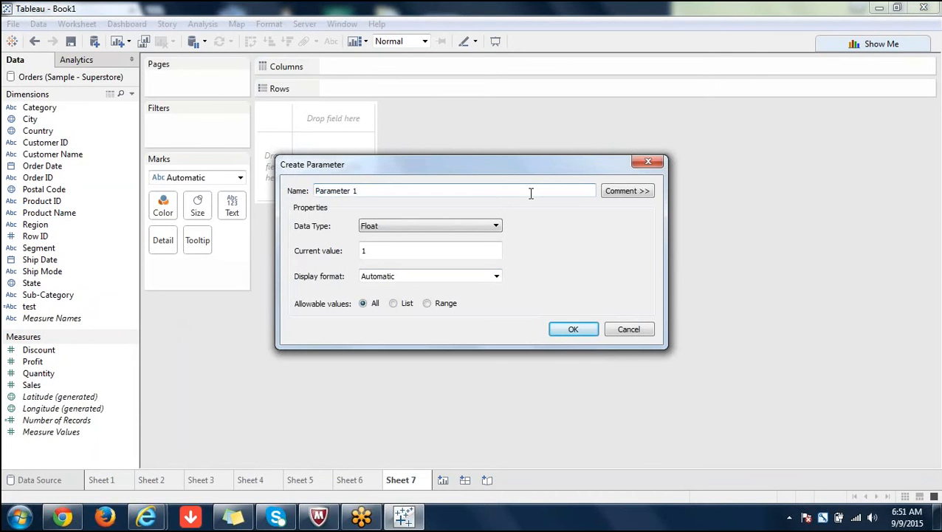
click(628, 329)
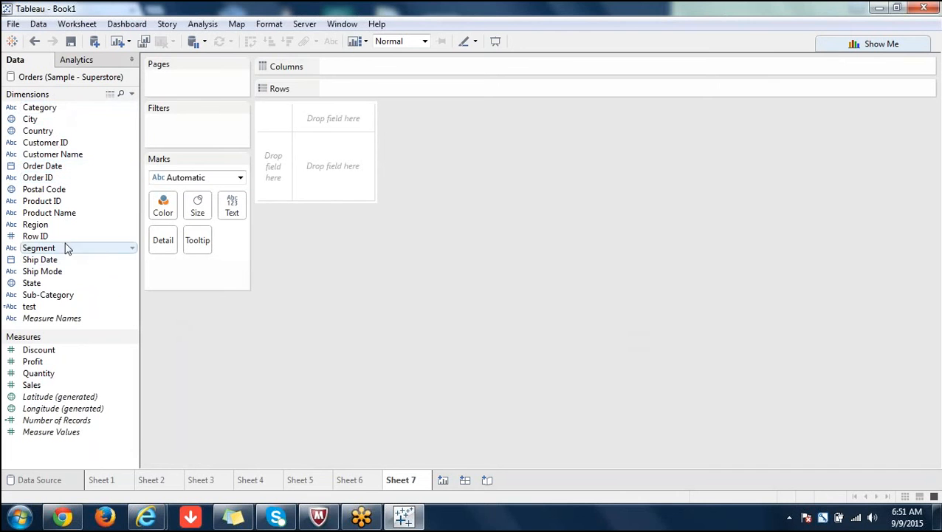
Examine how a Sub-Category filter's top limit by field can use a new parameter, and cancel the parameter and the filter
click(53, 297)
drag(54, 298, 183, 133)
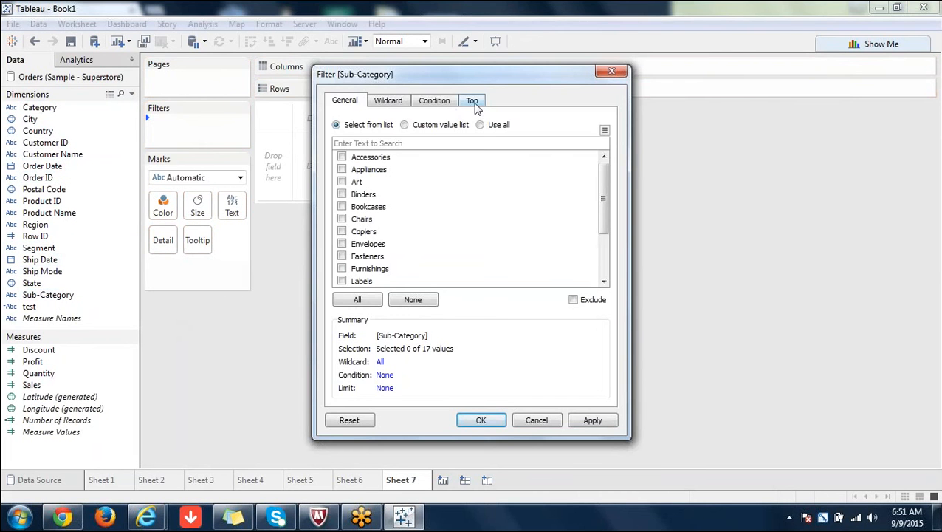
click(474, 107)
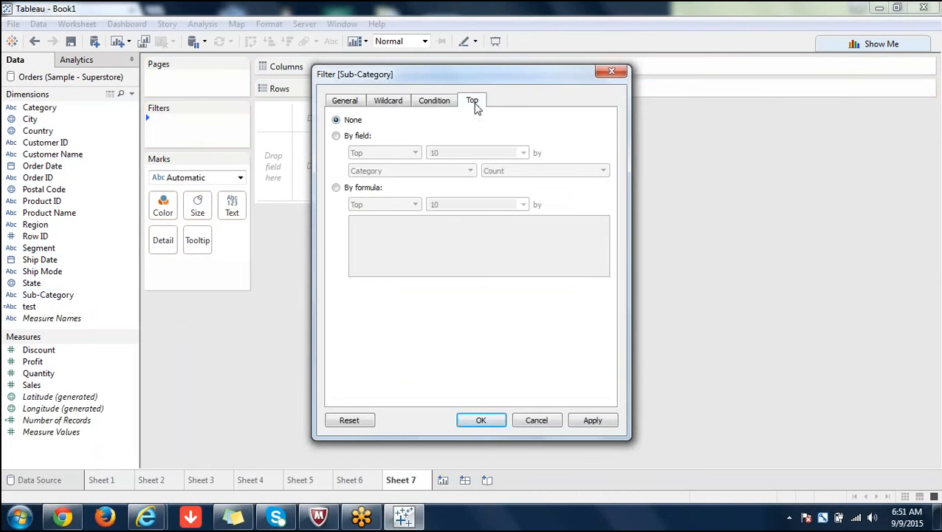
click(336, 136)
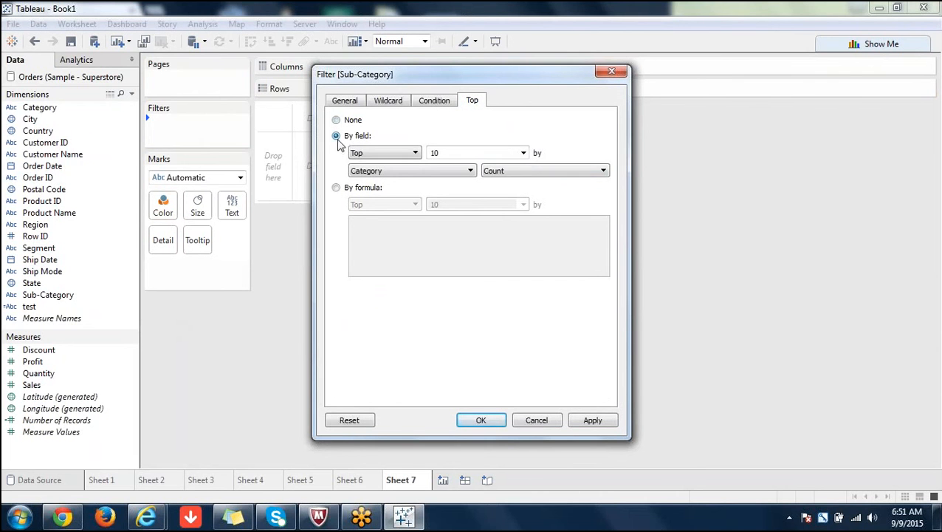
click(524, 152)
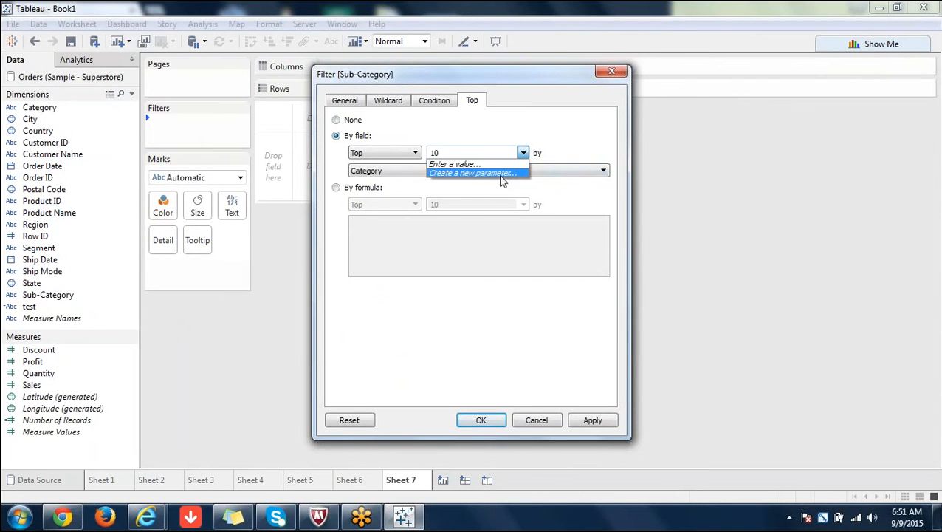
click(501, 181)
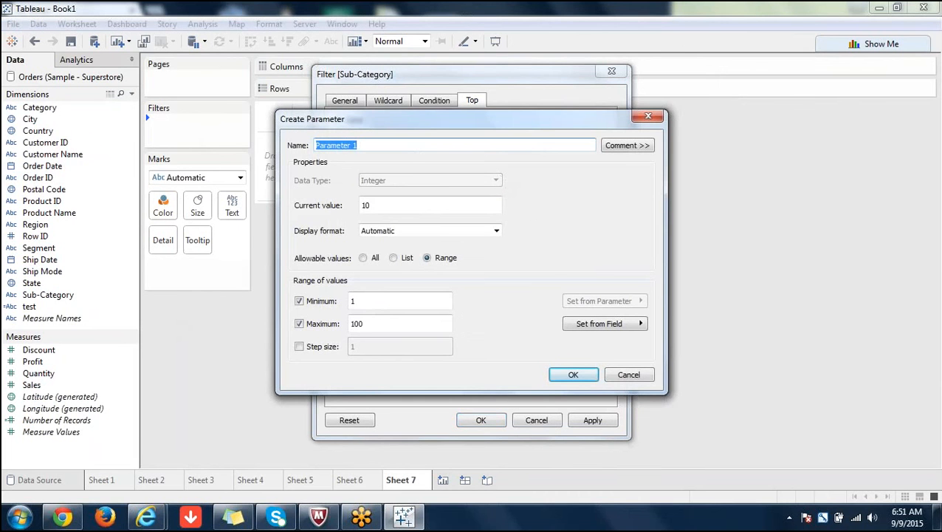
click(629, 376)
click(550, 420)
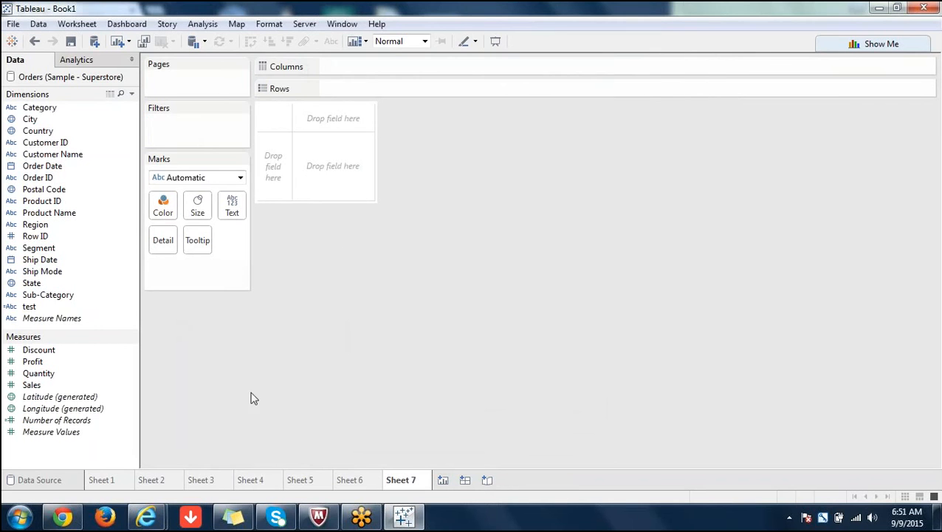
right_click(94, 447)
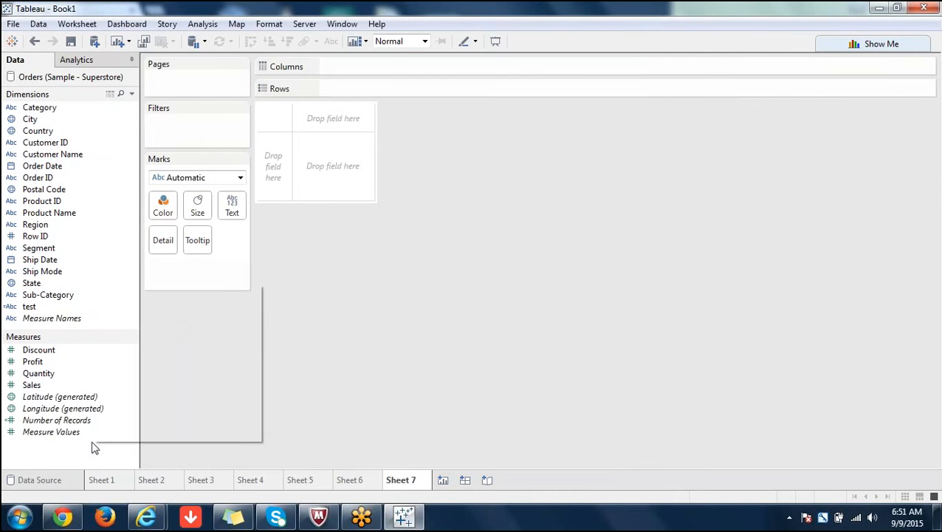
click(463, 286)
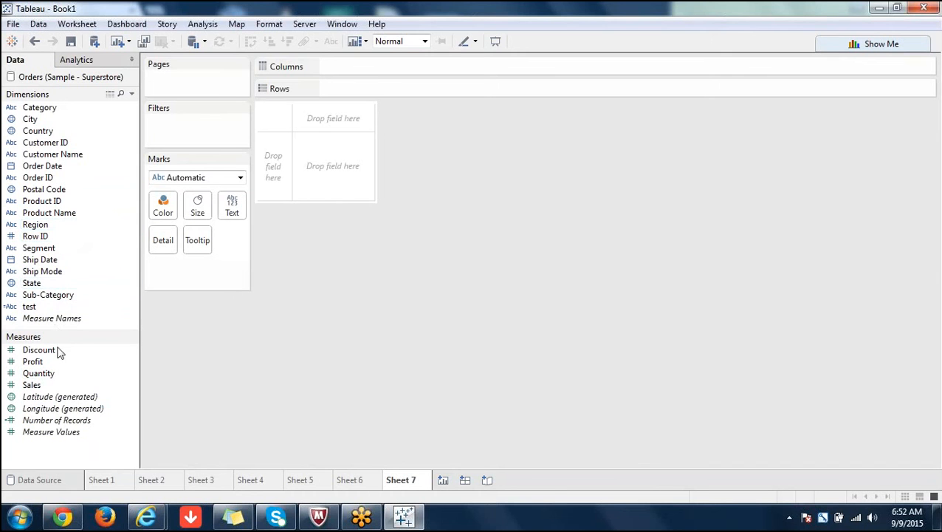
Build a bar chart of Sales by Sub-Category on the new worksheet
double_click(52, 381)
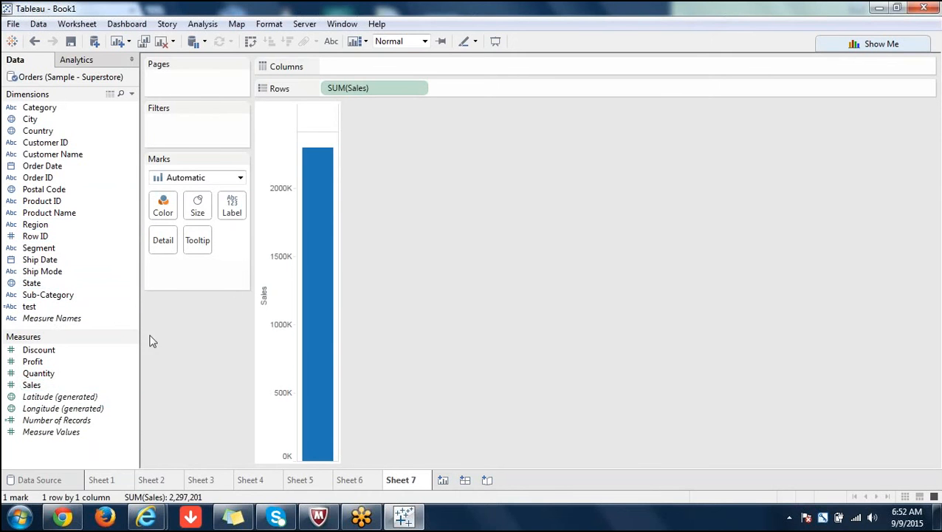
double_click(58, 298)
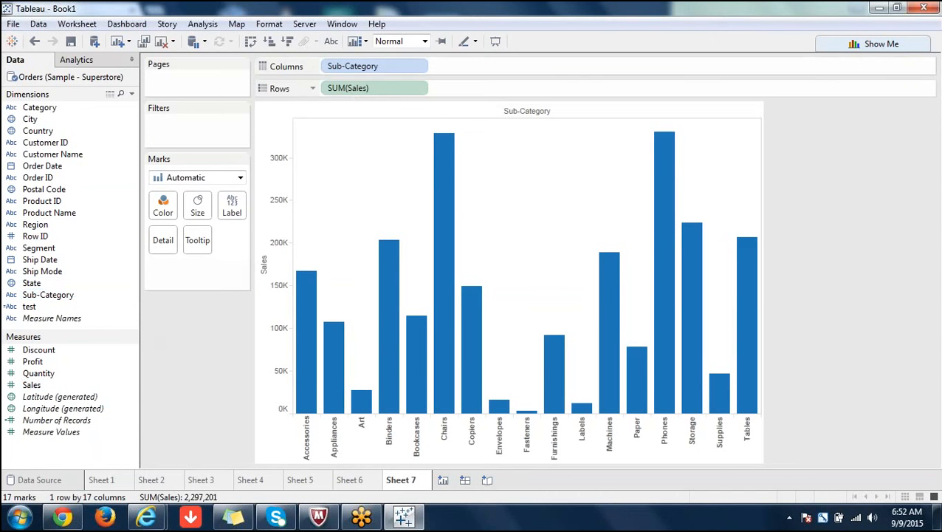
Try to filter Sub-Category to the top values by sum of Sales, with a new parameter as the limit
click(420, 68)
click(419, 68)
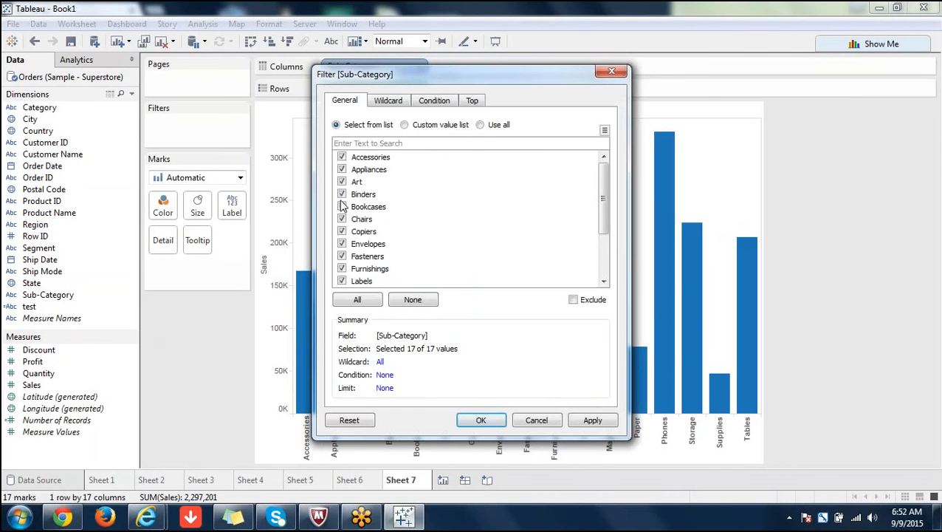
click(472, 100)
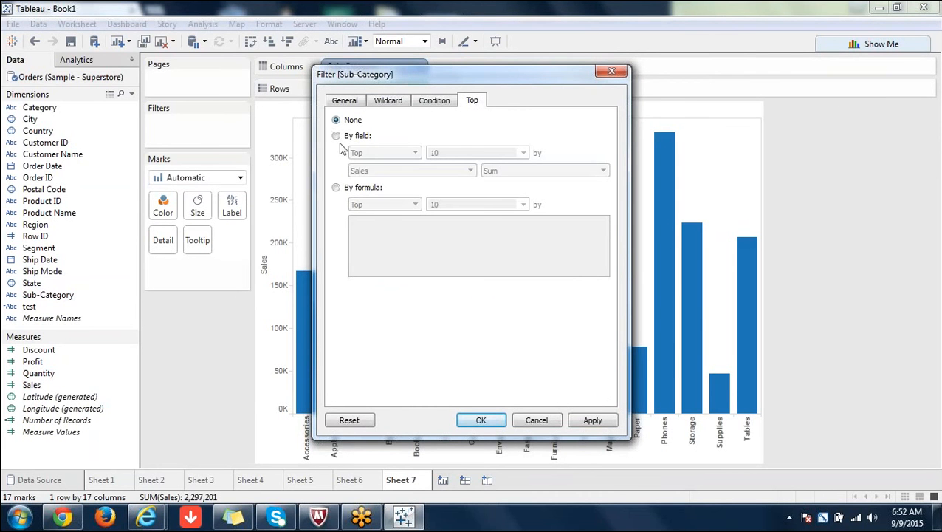
click(336, 137)
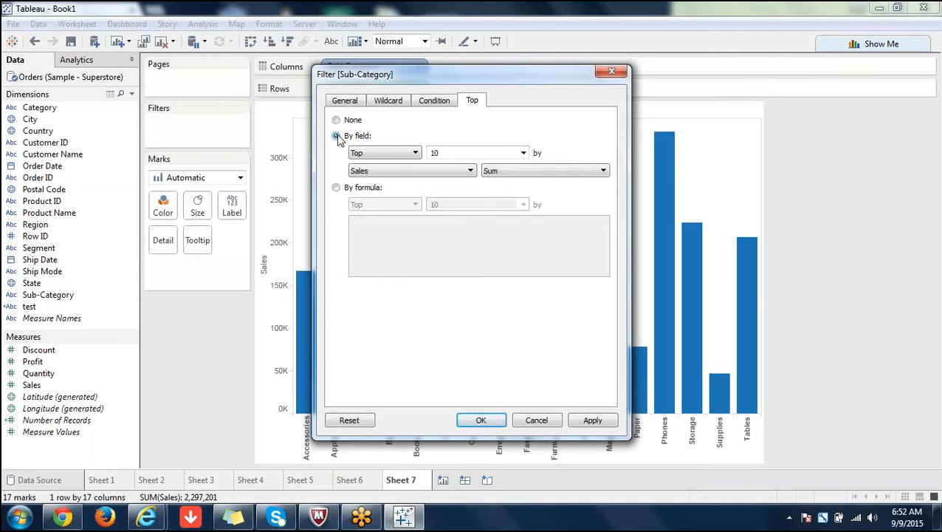
click(523, 153)
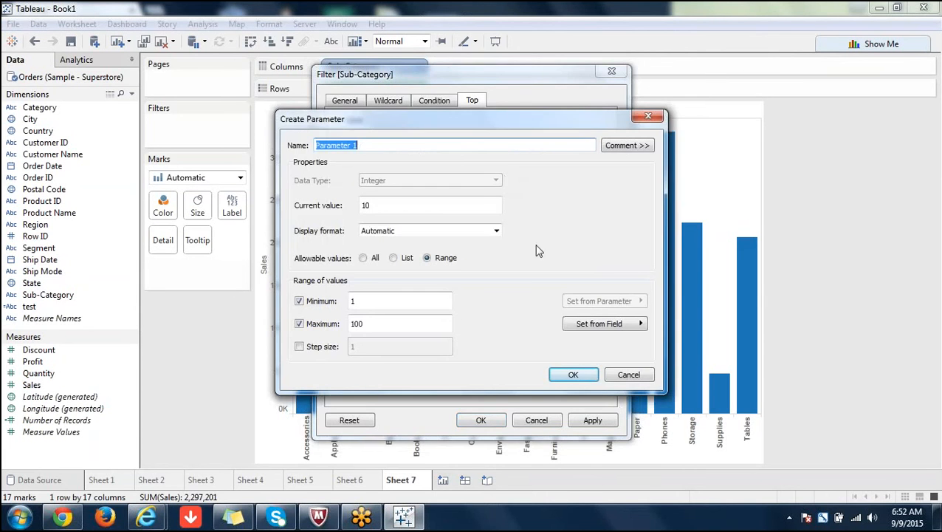
Try a current value of 5 and the Number (Standard) display format for the parameter, and cancel the parameter and the filter
click(384, 208)
key(BackSpace)
key(BackSpace)
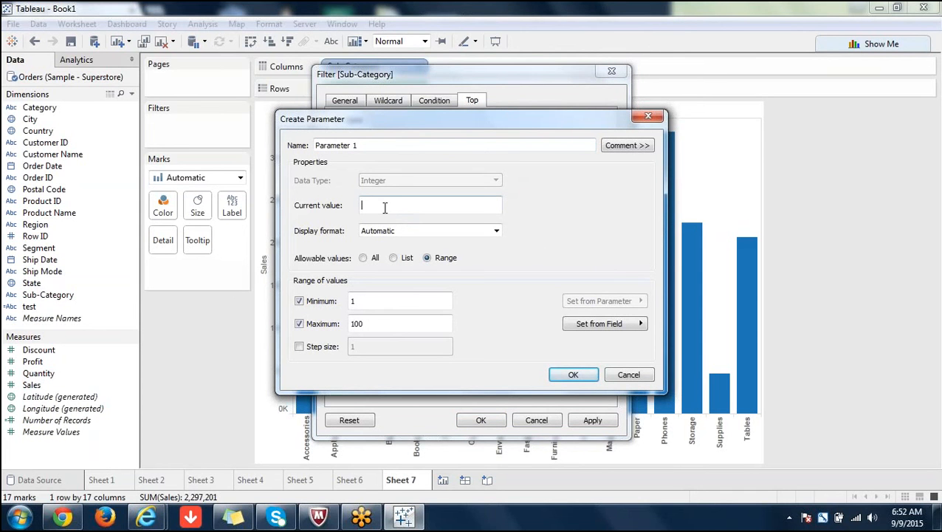
text(5)
click(494, 233)
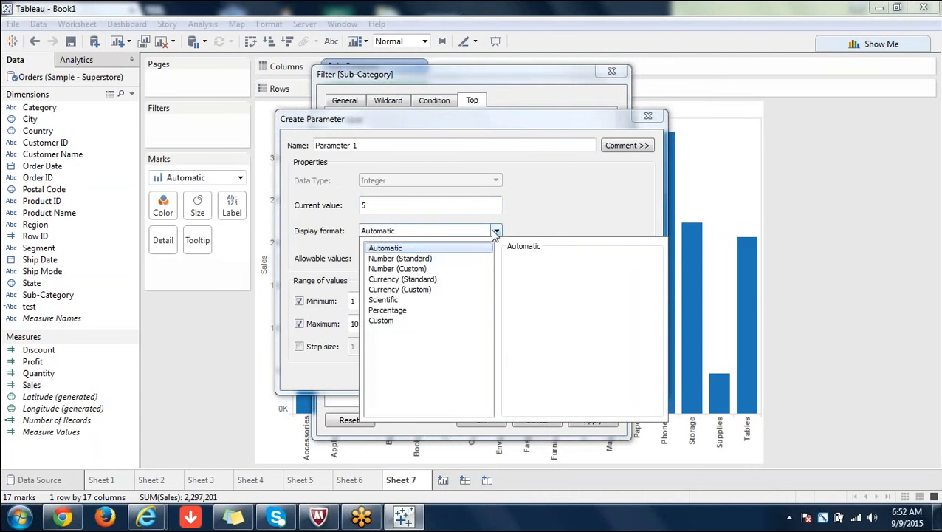
click(434, 259)
click(548, 215)
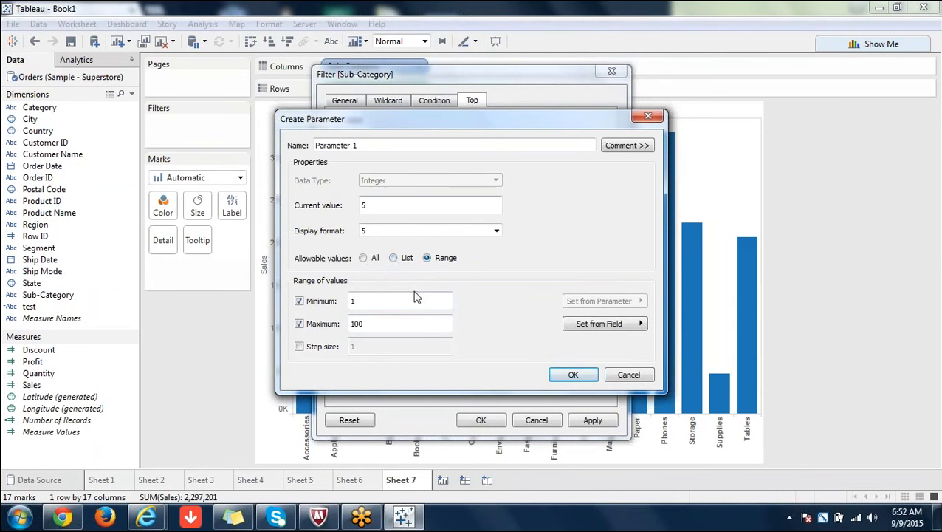
click(367, 324)
click(628, 374)
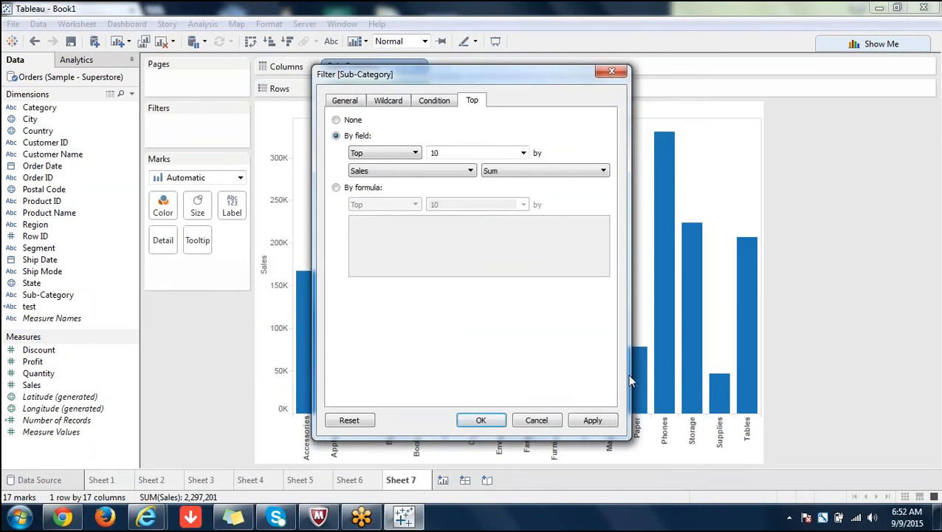
click(548, 422)
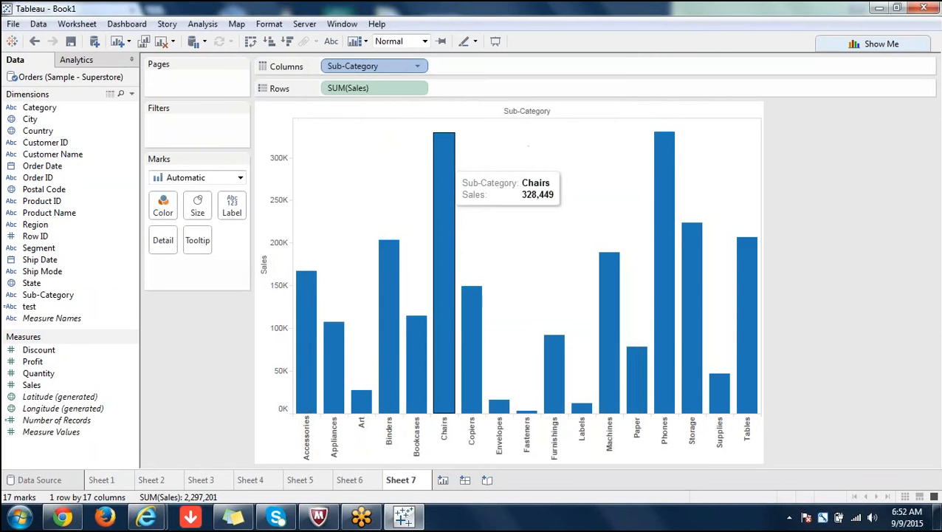
Replace Sub-Category with State in the sales chart, and start a State filter by top sum of Sales with a new parameter as the limit
drag(373, 65, 59, 274)
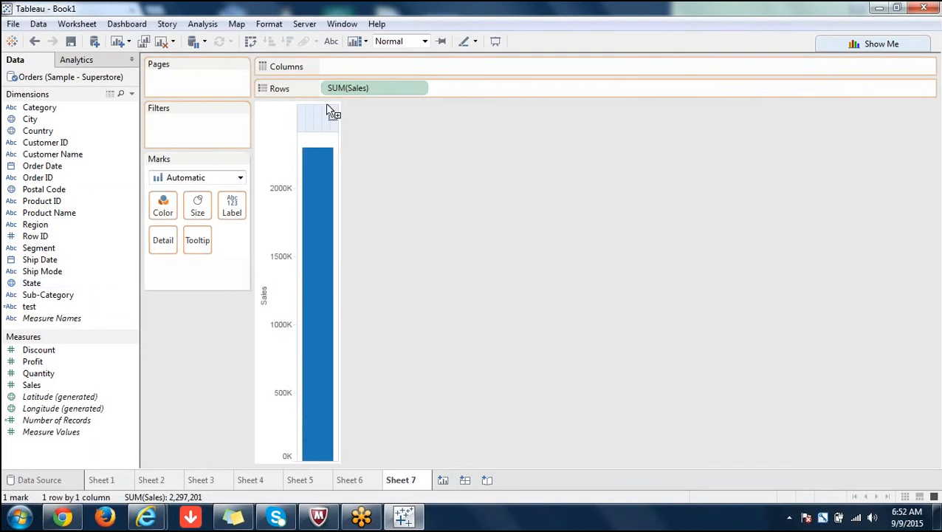
mouse_move(347, 87)
mouse_down()
mouse_move(336, 89)
mouse_move(378, 55)
mouse_move(377, 67)
mouse_up()
right_click(384, 66)
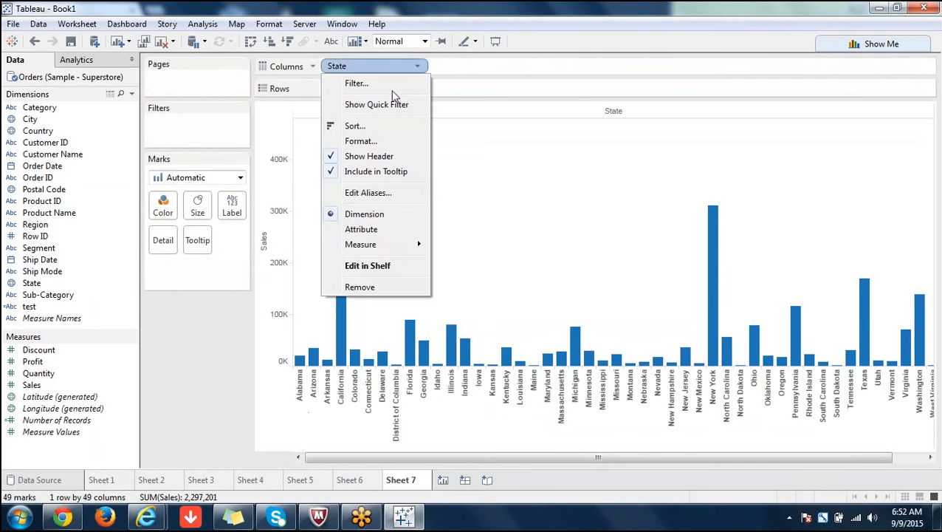
click(388, 84)
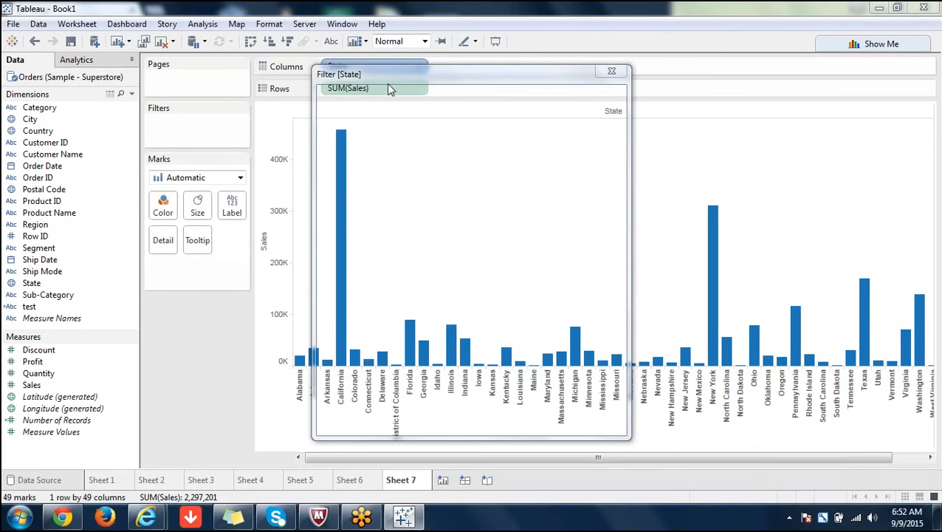
click(474, 101)
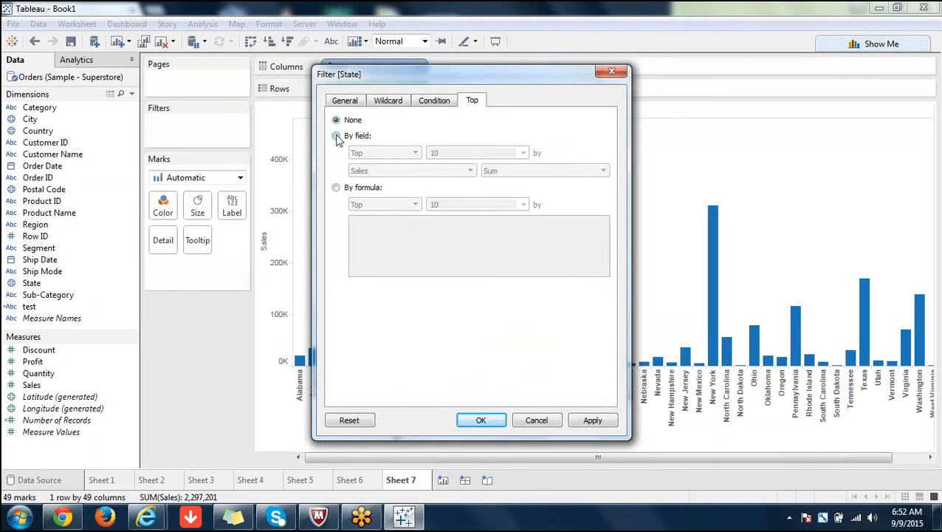
click(336, 136)
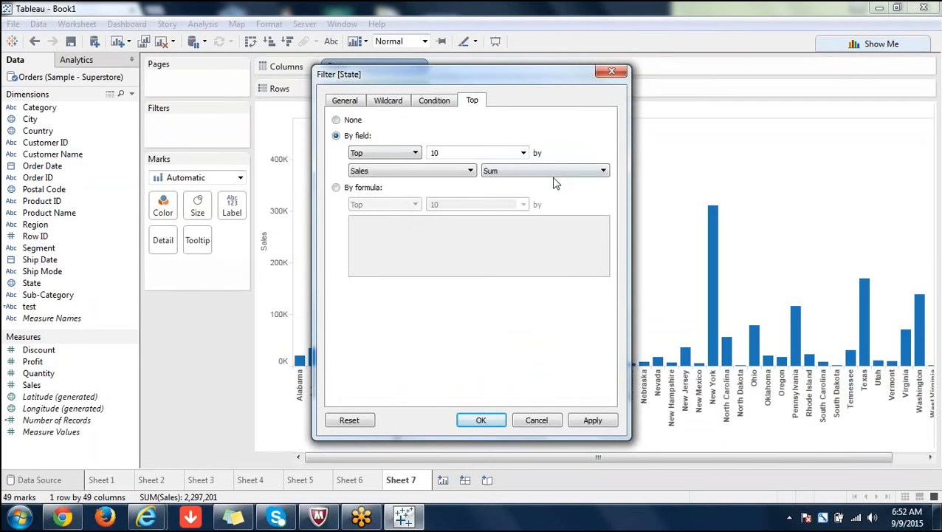
click(522, 153)
click(501, 173)
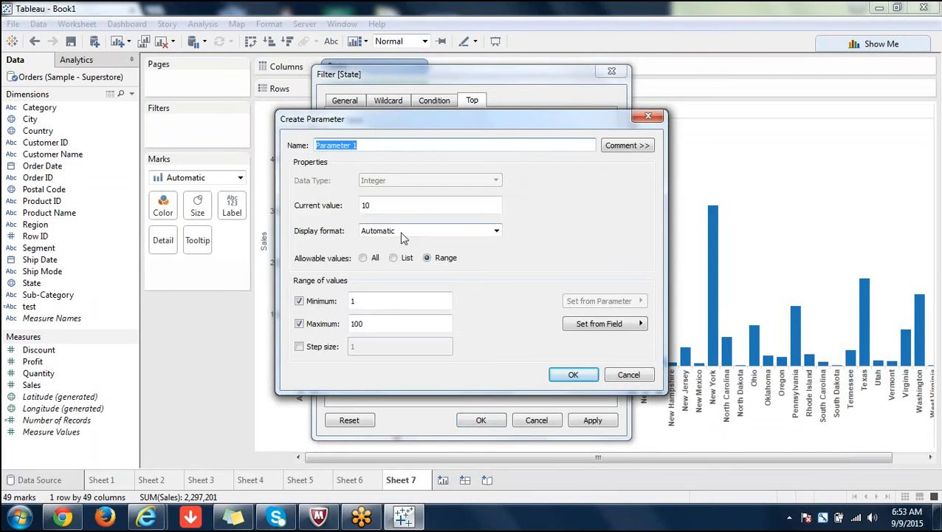
Set the new parameter's current value to 5 and its display format to Number (Standard)
click(383, 208)
key(BackSpace)
key(BackSpace)
text(5)
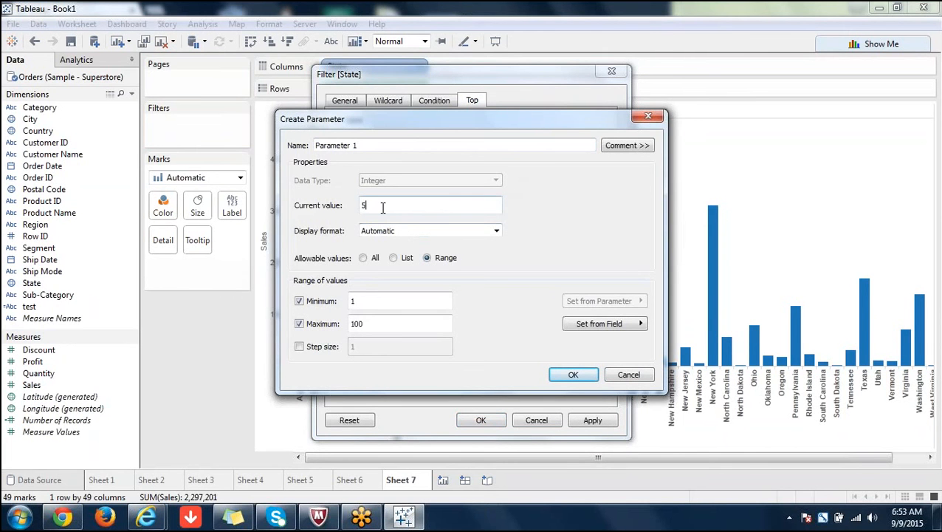
click(496, 231)
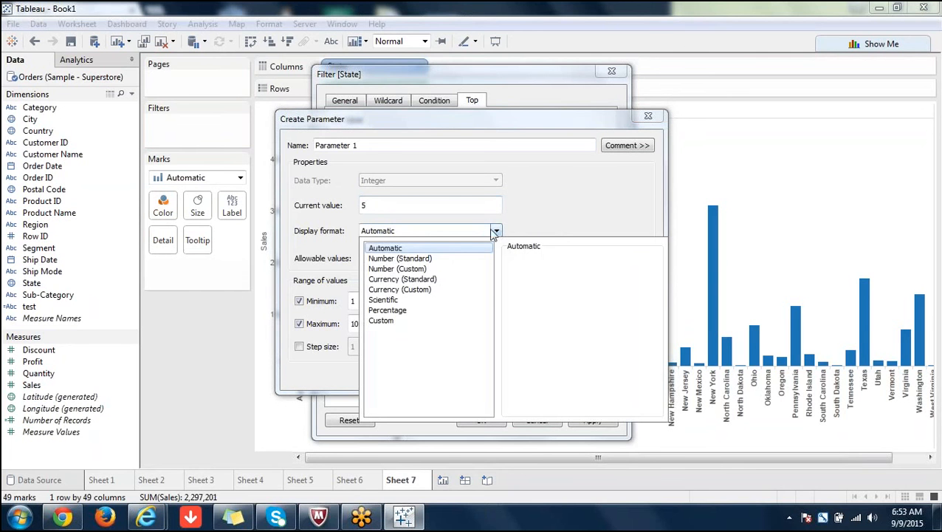
key(Up)
click(430, 259)
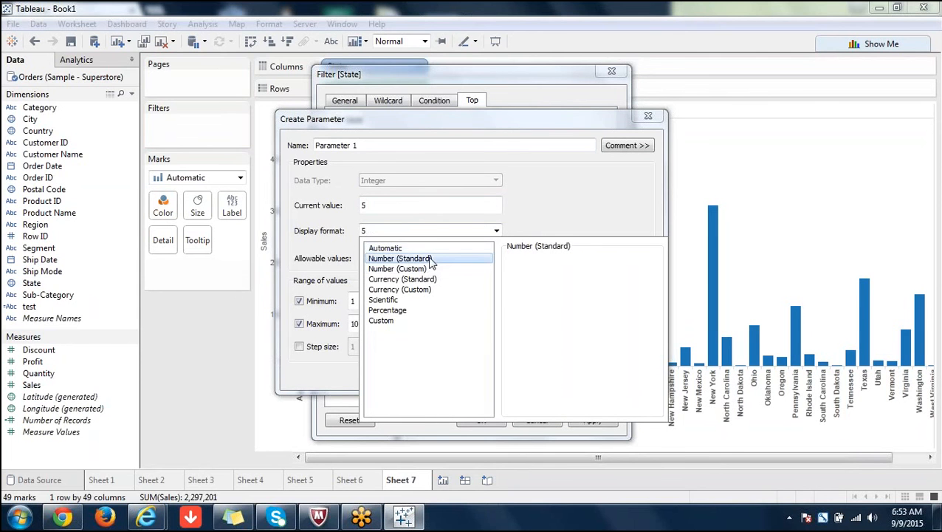
click(615, 182)
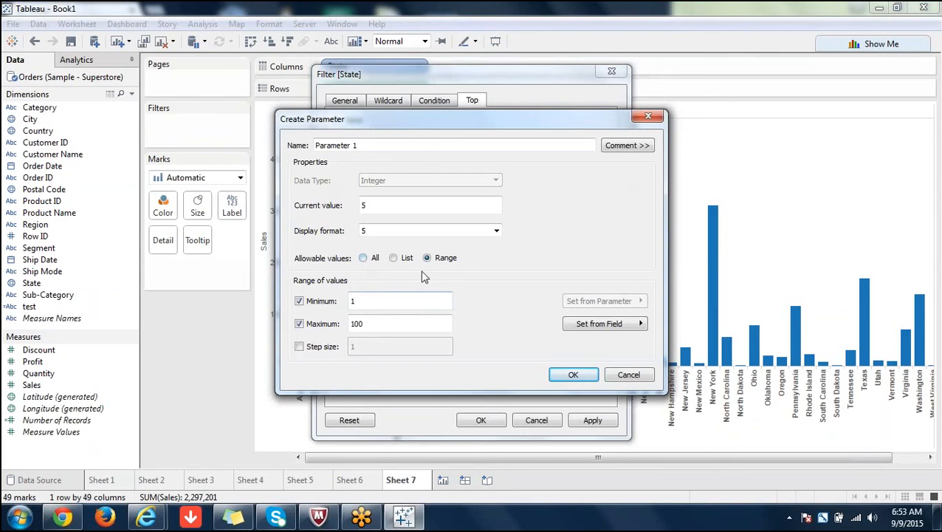
Restrict the parameter's allowable values to a range with minimum 1, maximum 60 and step size 5
click(363, 258)
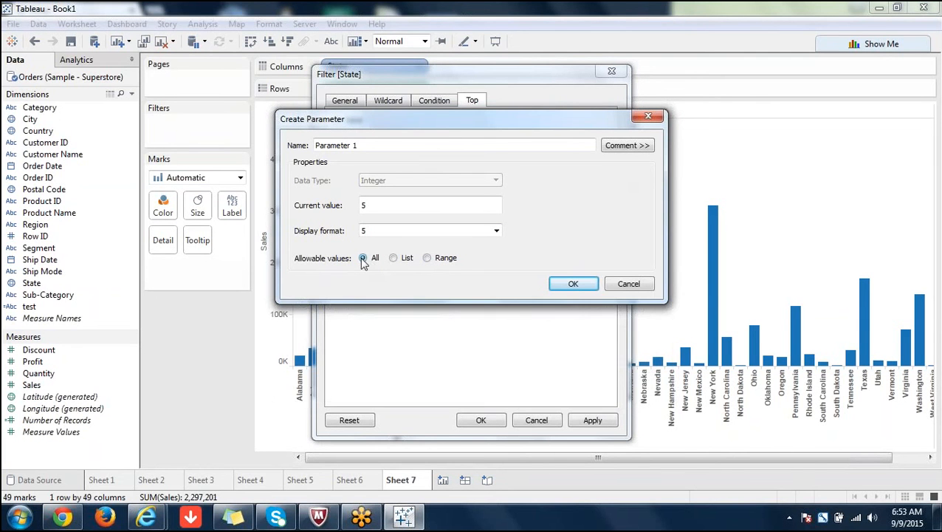
click(427, 258)
click(299, 301)
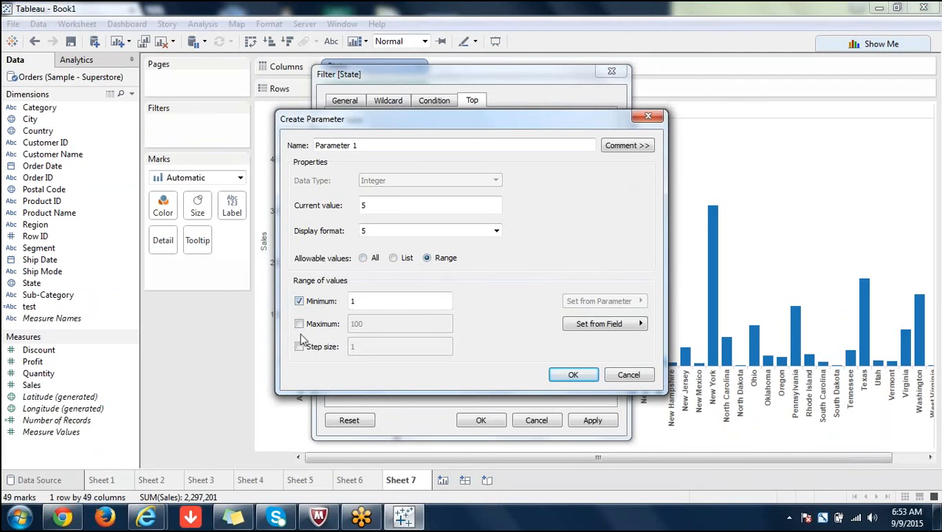
click(299, 323)
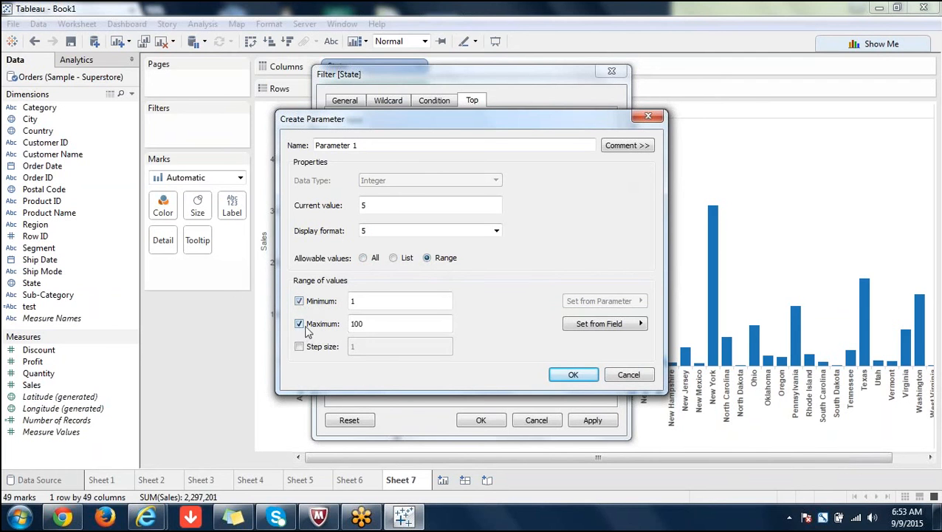
click(371, 323)
key(BackSpace)
key(BackSpace)
key(BackSpace)
text(60)
click(300, 347)
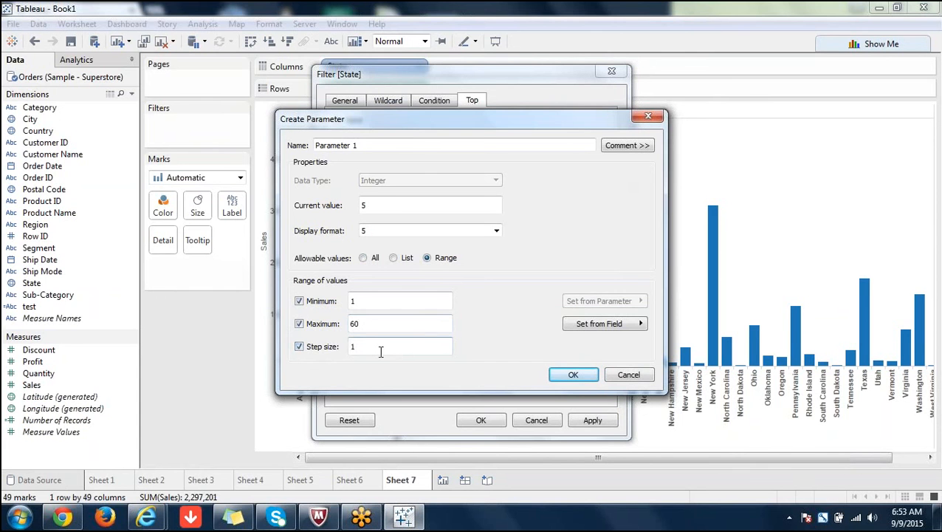
double_click(381, 351)
text(5)
Name the parameter parameterfilter and review its current value, range and the fields available for setting the range
click(388, 144)
text(parameter)
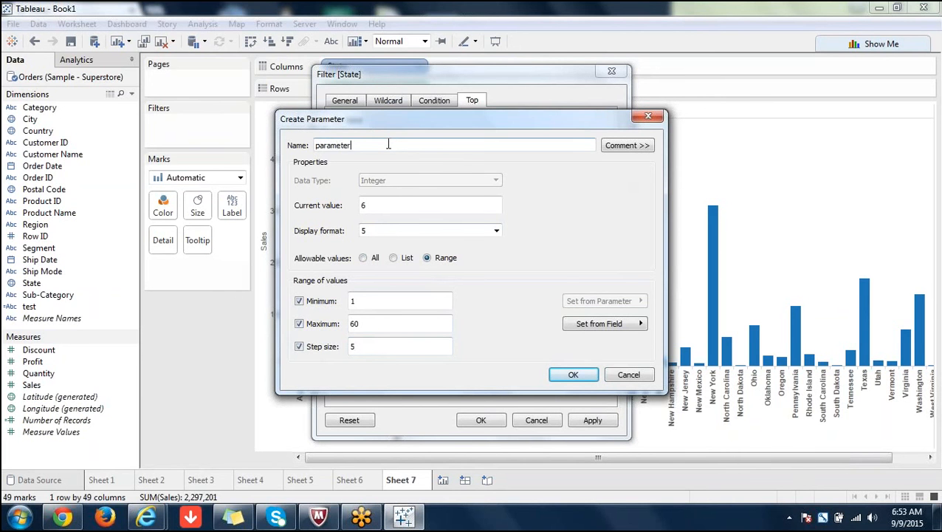
text(filter)
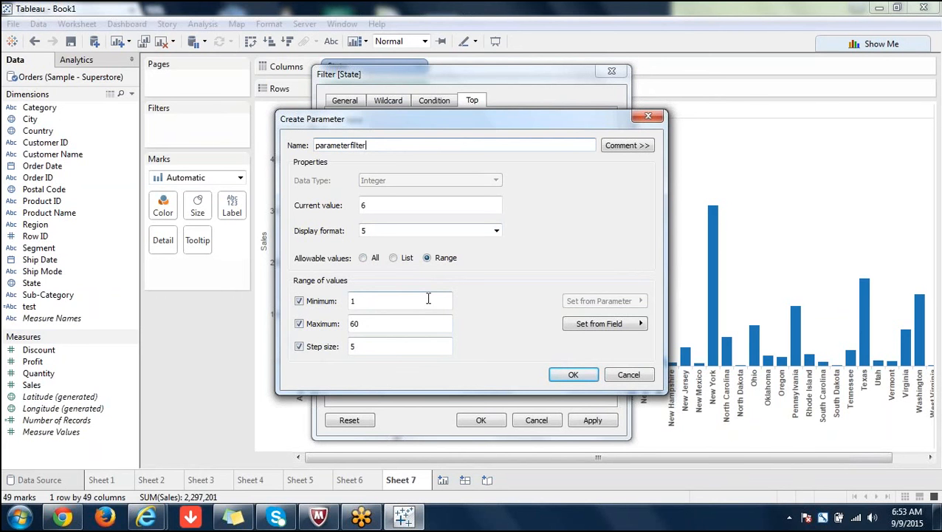
click(378, 206)
click(373, 301)
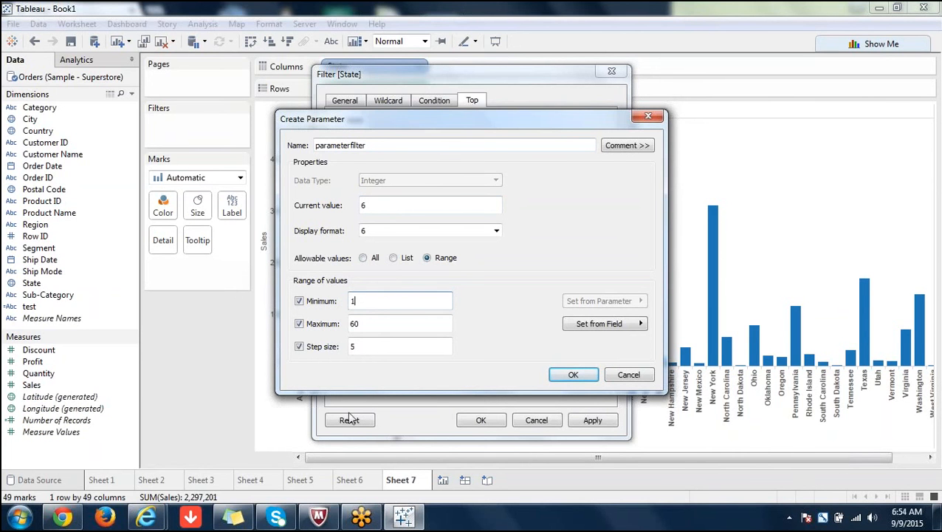
click(408, 346)
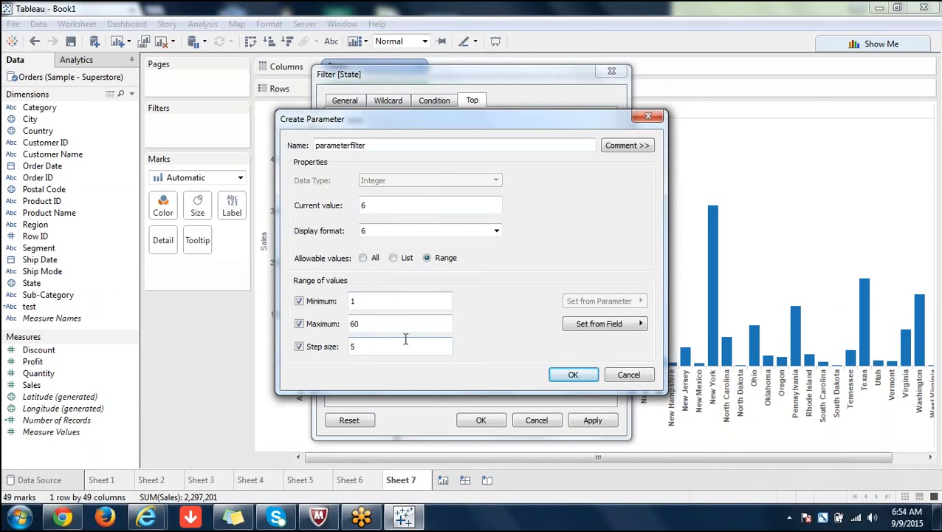
click(643, 325)
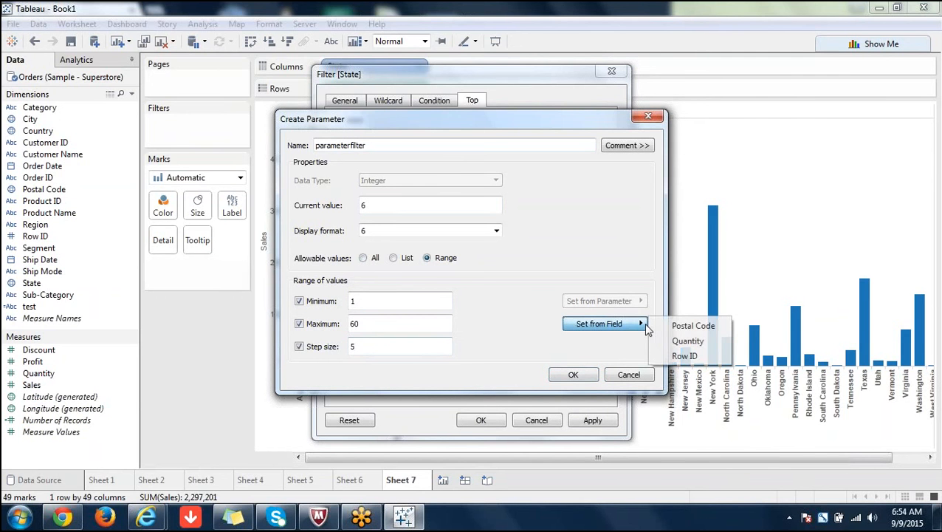
click(541, 344)
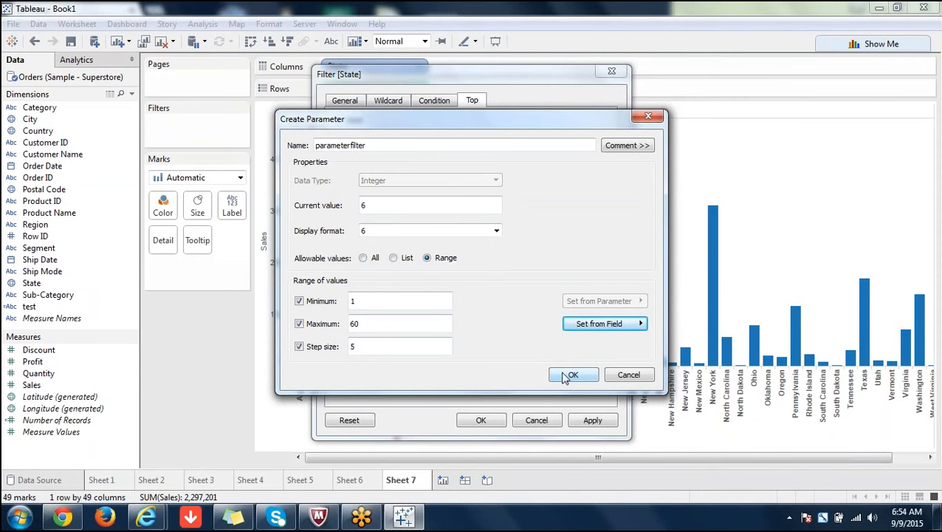
Create the parameter and apply the State filter that keeps the top parameterfilter states by sum of Sales
click(569, 375)
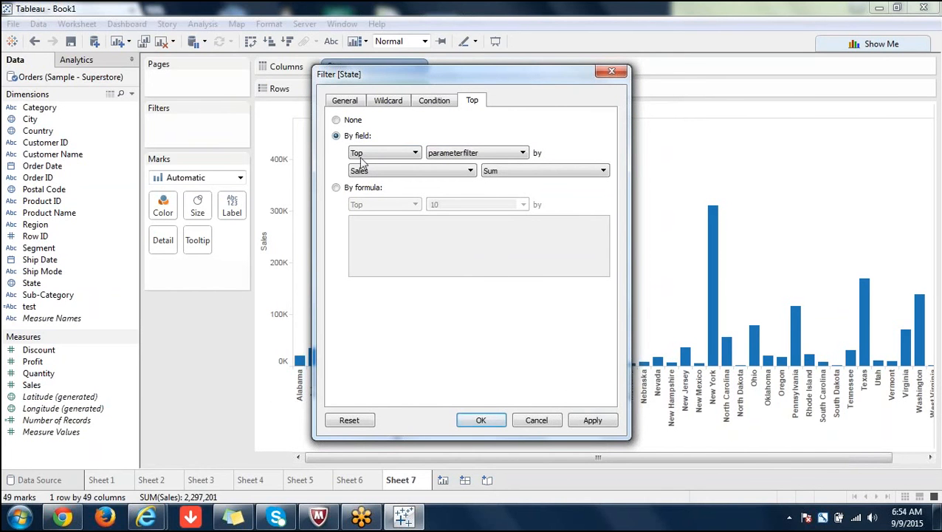
click(591, 420)
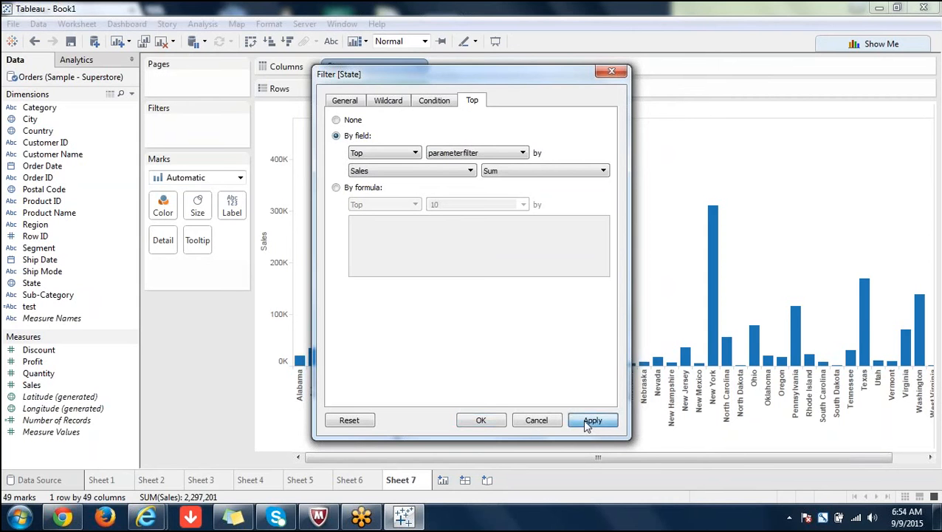
click(481, 420)
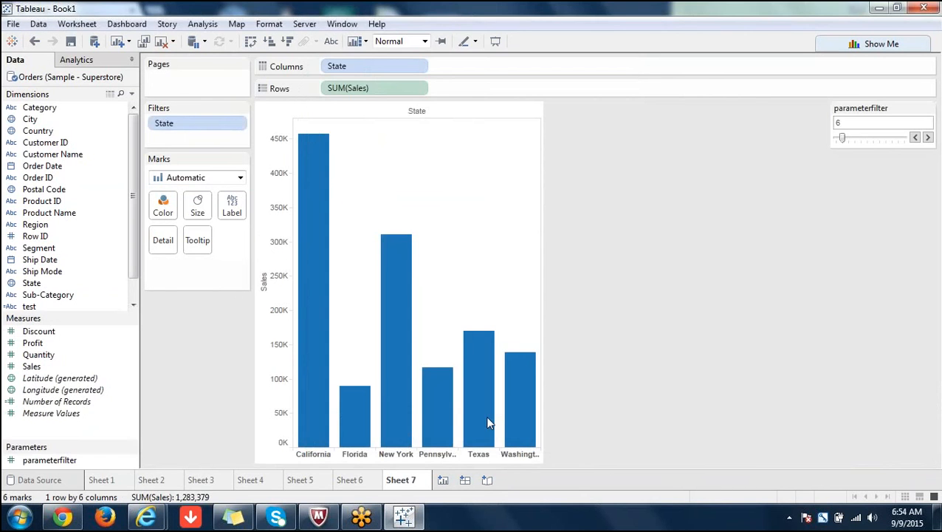
Swap the chart's rows and columns, and raise the parameterfilter control step by step to 46
click(251, 42)
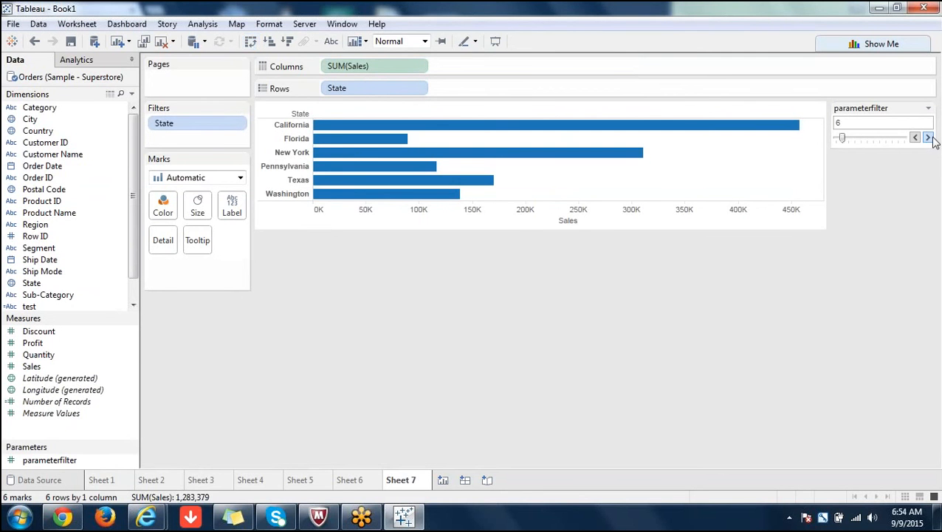
click(929, 138)
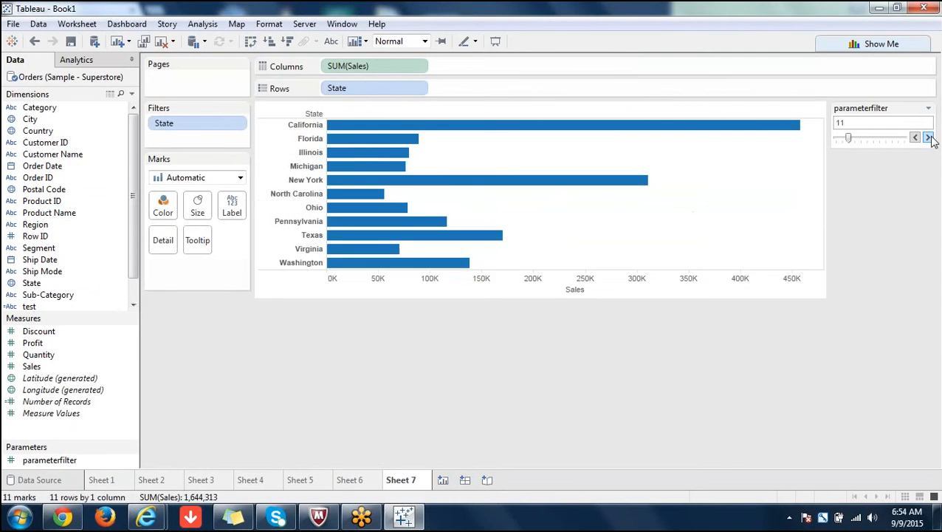
click(931, 139)
click(929, 138)
click(929, 137)
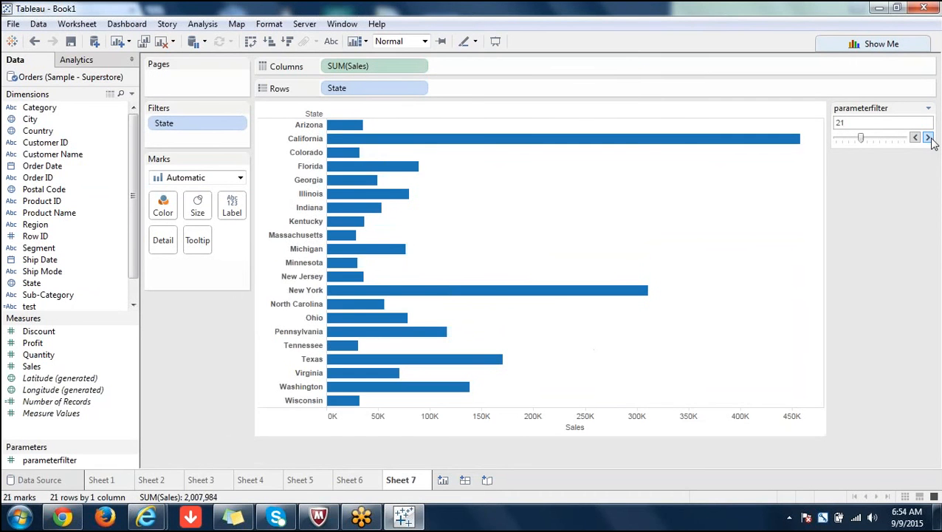
click(929, 137)
click(929, 137)
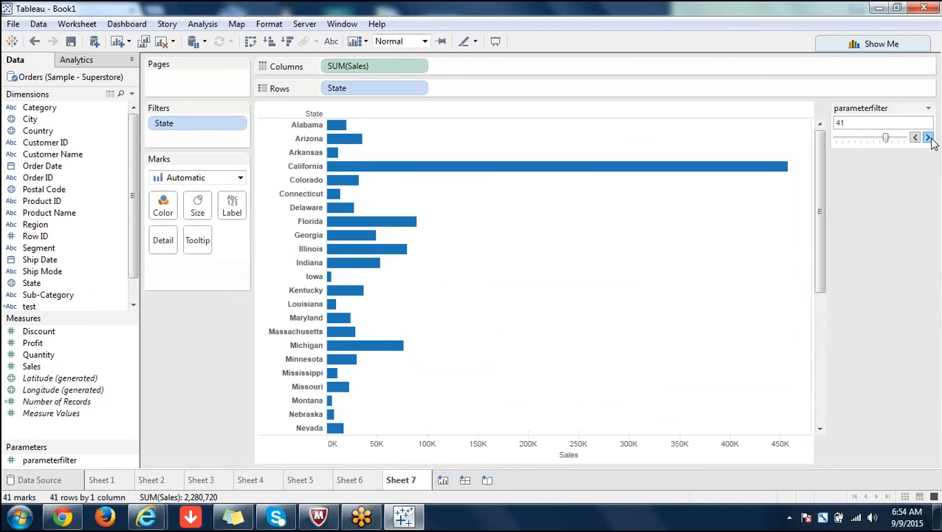
click(929, 137)
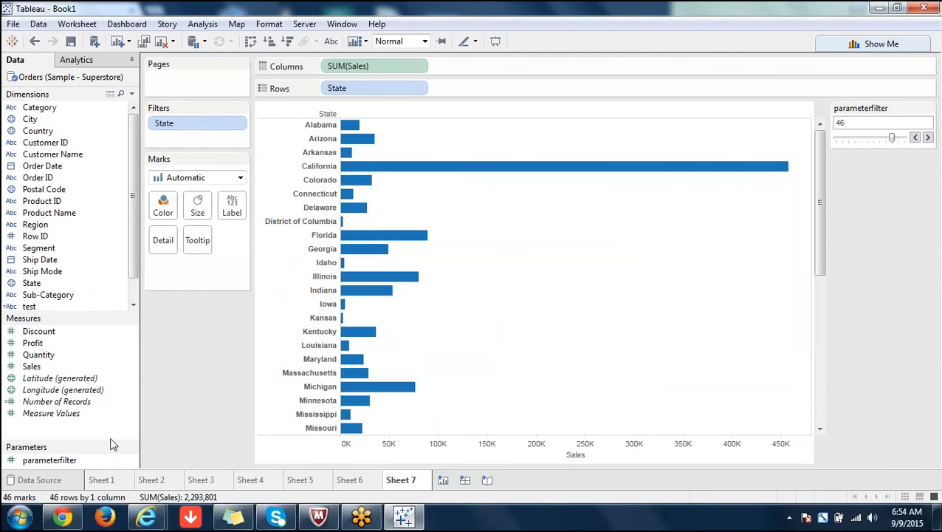
Enlarge the parameters area, examine the settings of parameterfilter in its edit dialog, and cancel the edit
drag(101, 447, 98, 429)
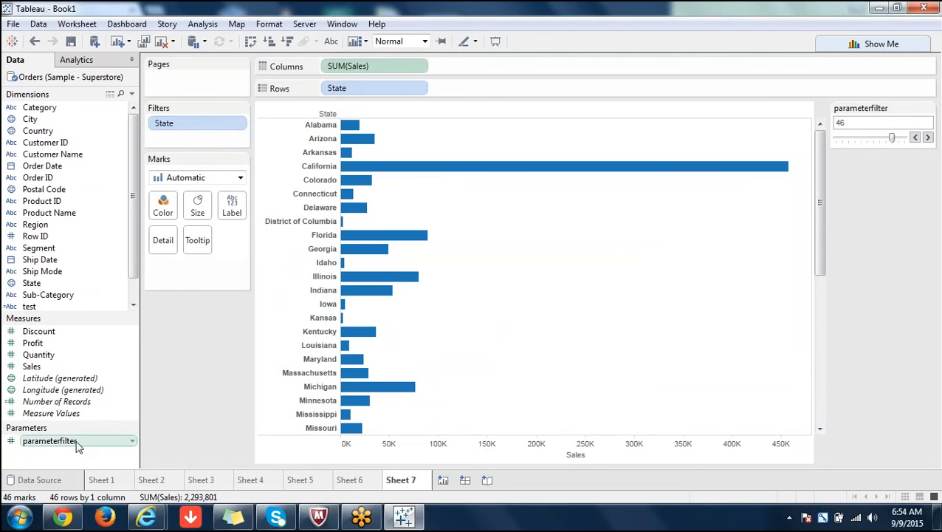
click(77, 442)
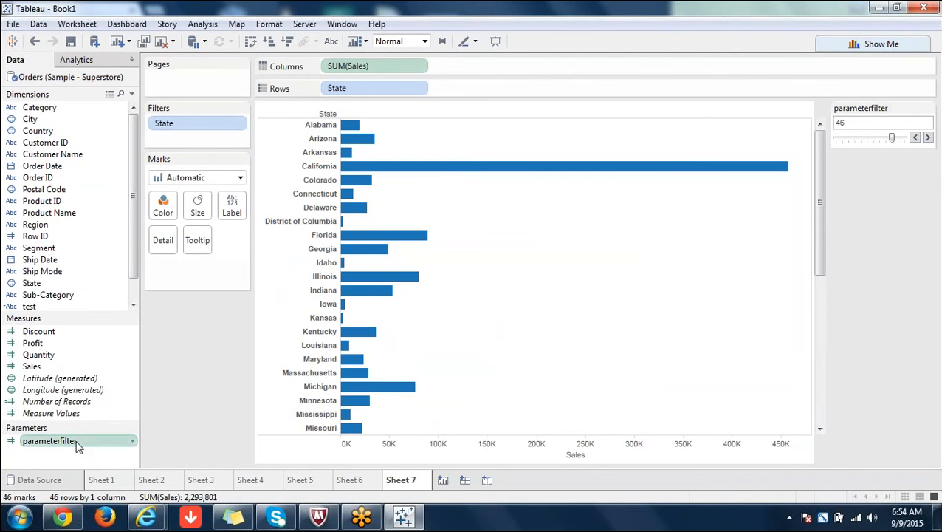
right_click(77, 443)
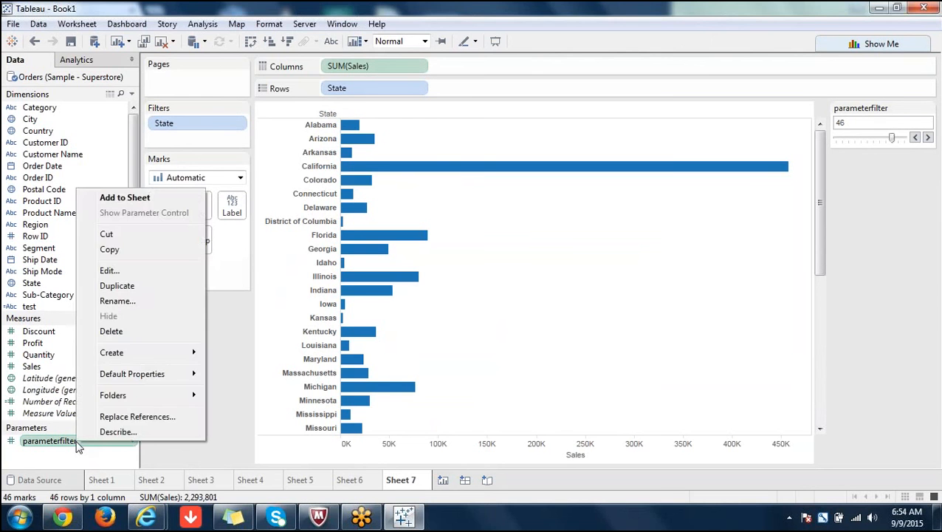
click(110, 270)
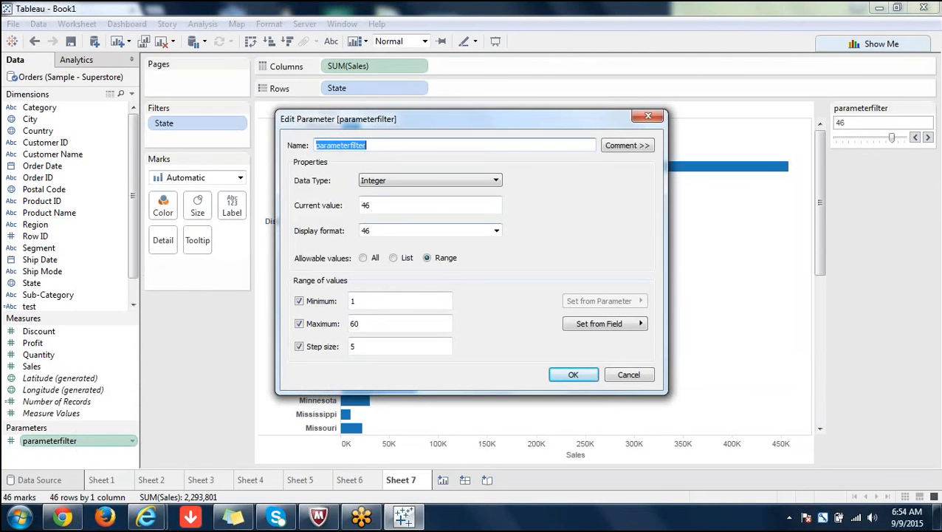
click(648, 378)
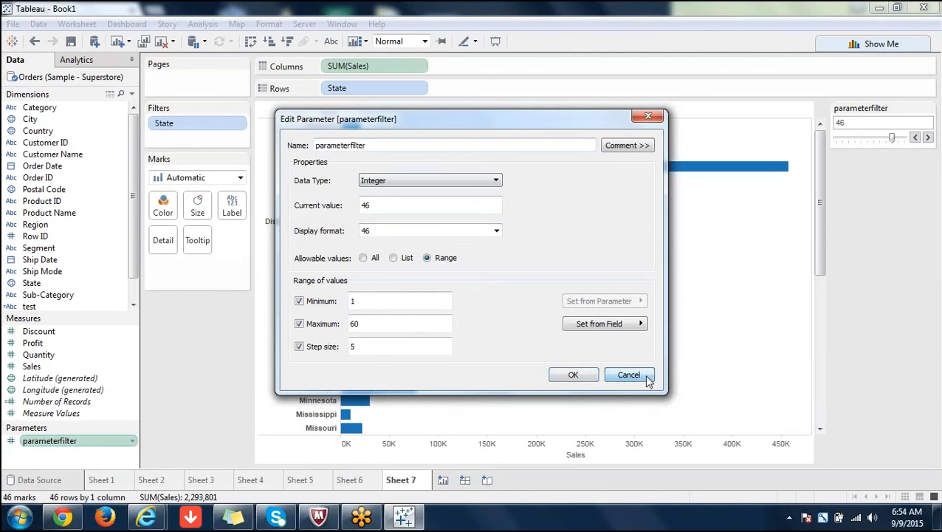
click(85, 463)
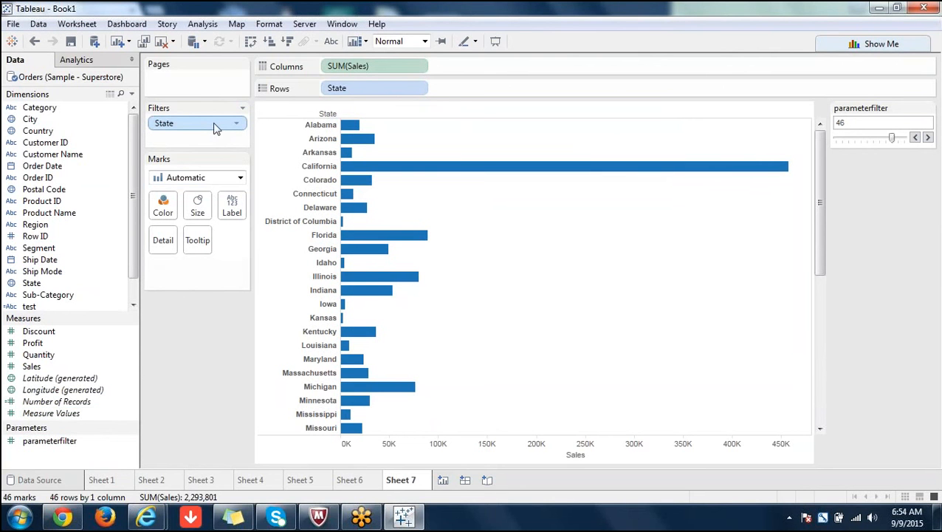
Remove the State filter from the worksheet
drag(214, 127, 79, 462)
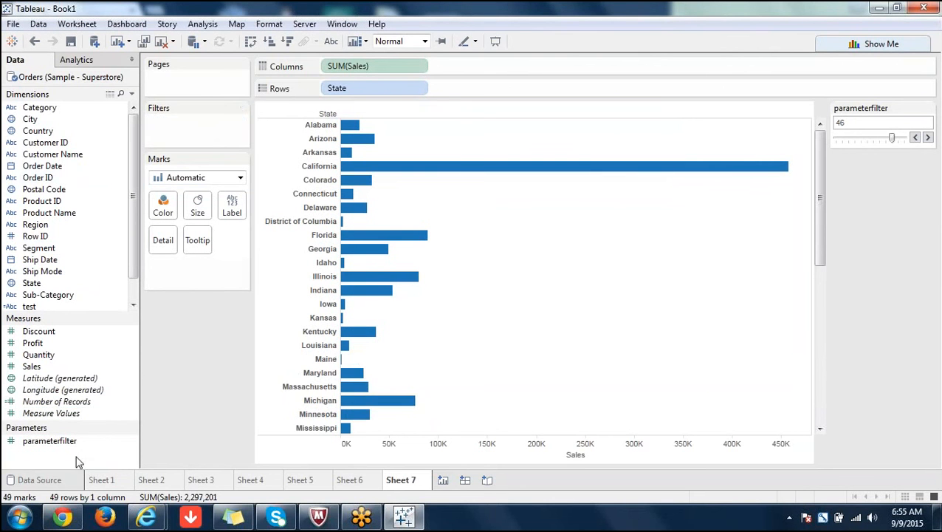
Hide the parameterfilter control card on the worksheet
right_click(76, 457)
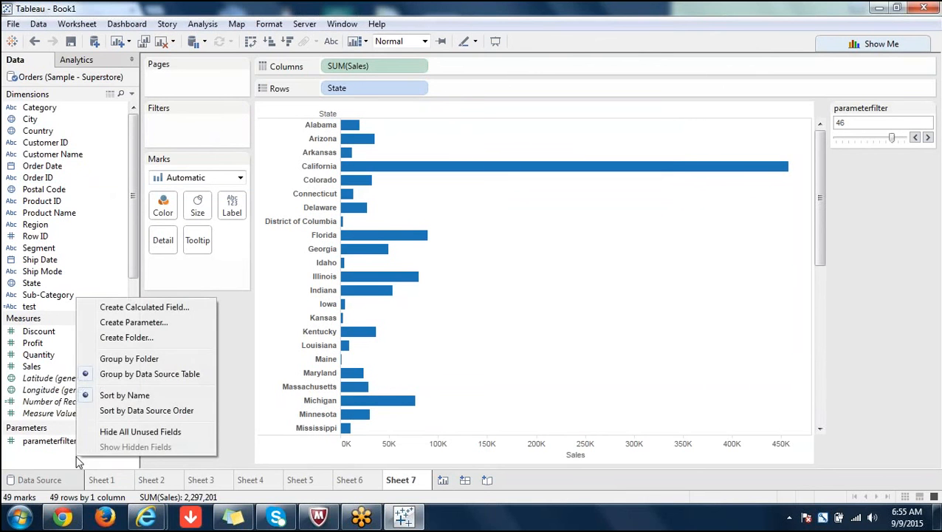
click(904, 112)
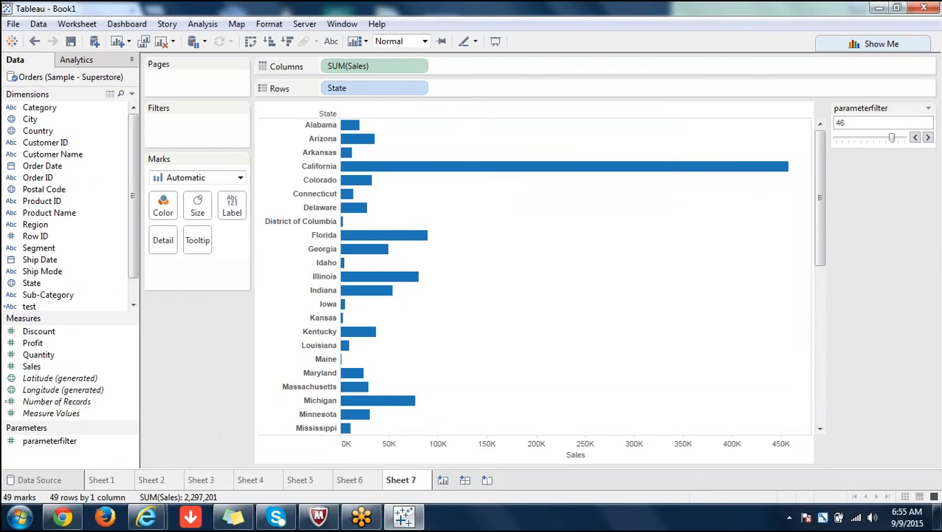
click(928, 110)
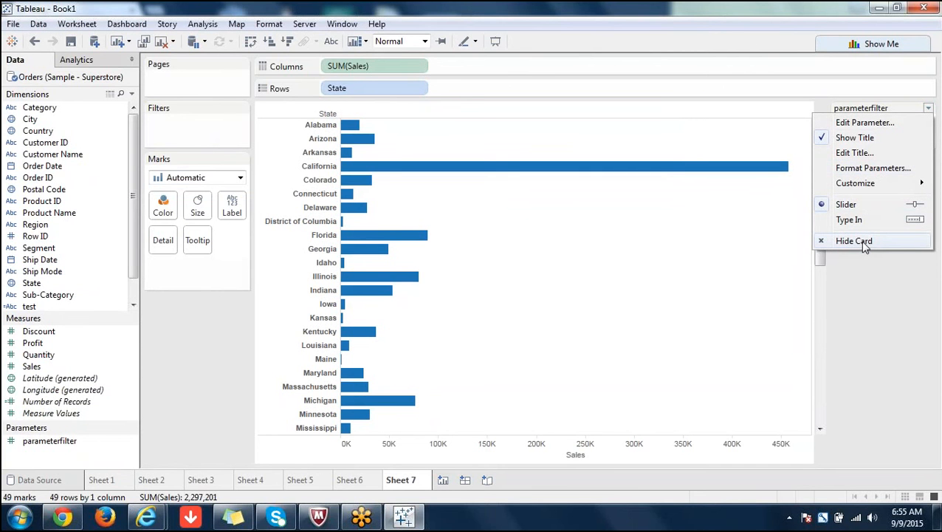
click(839, 240)
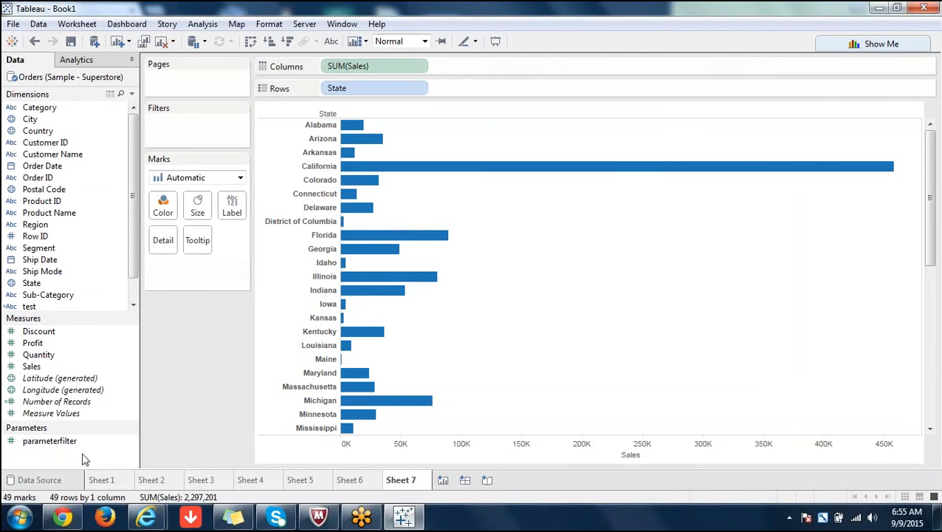
Start a new parameter named parameter2 with the Integer data type
right_click(83, 458)
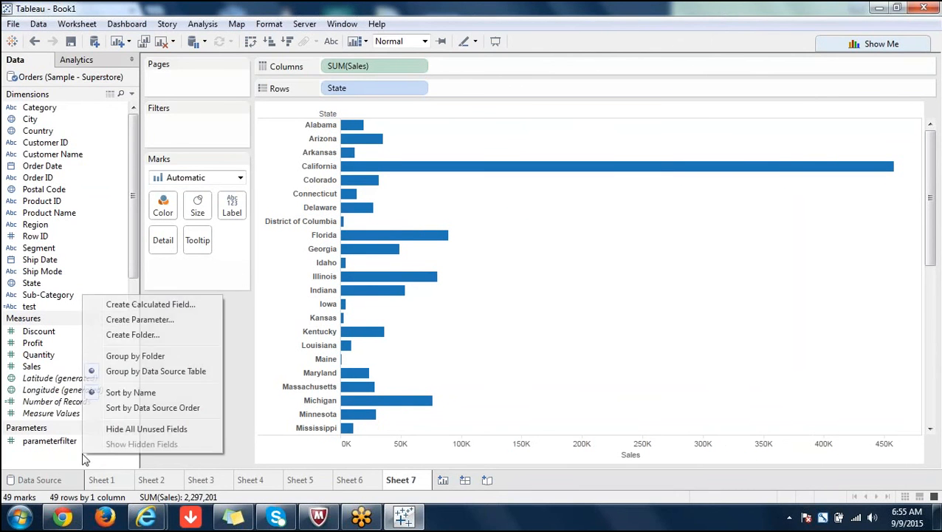
click(160, 320)
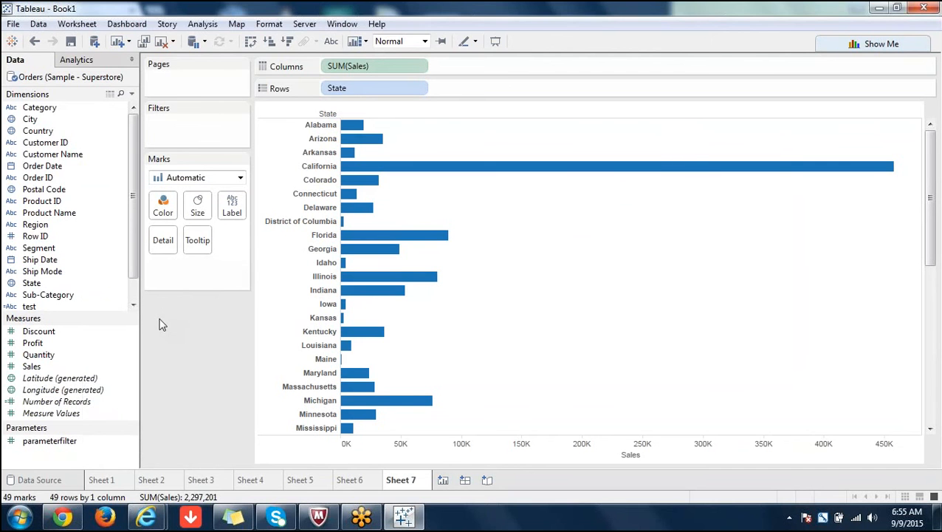
text(parameter2)
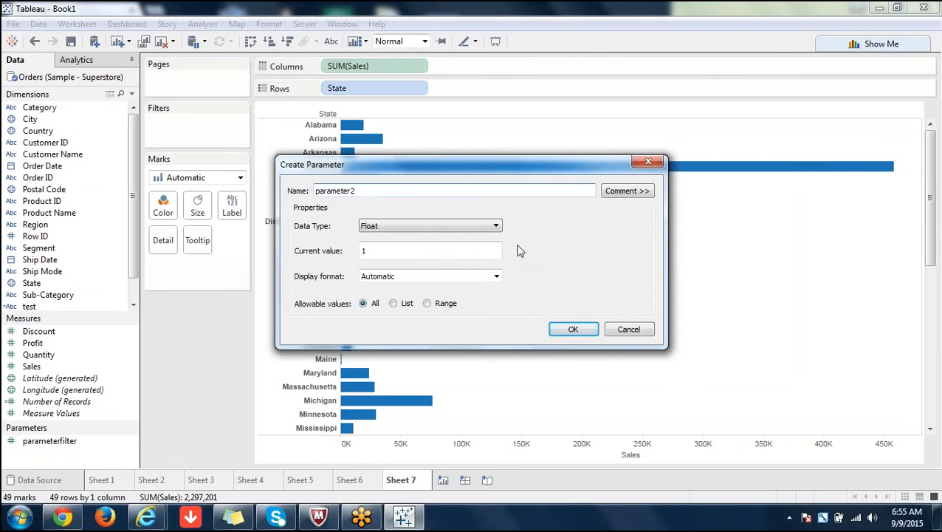
click(499, 232)
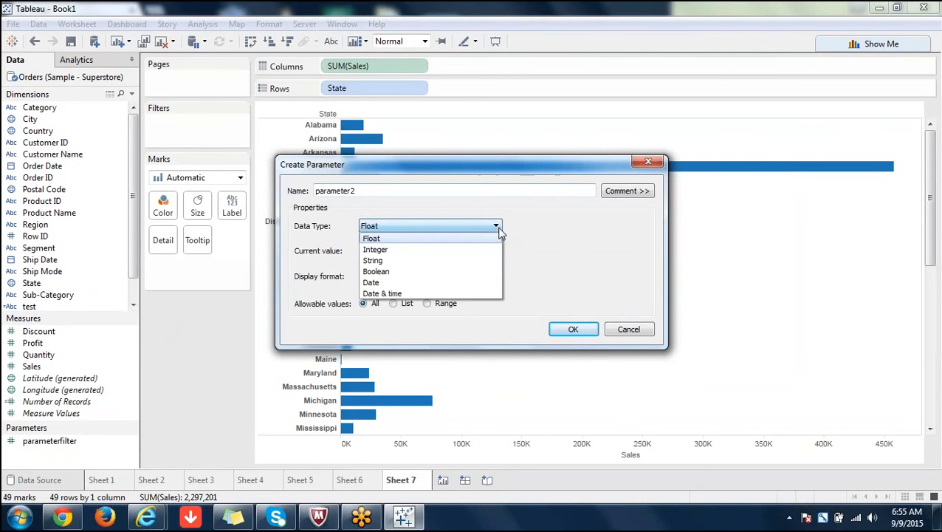
click(425, 251)
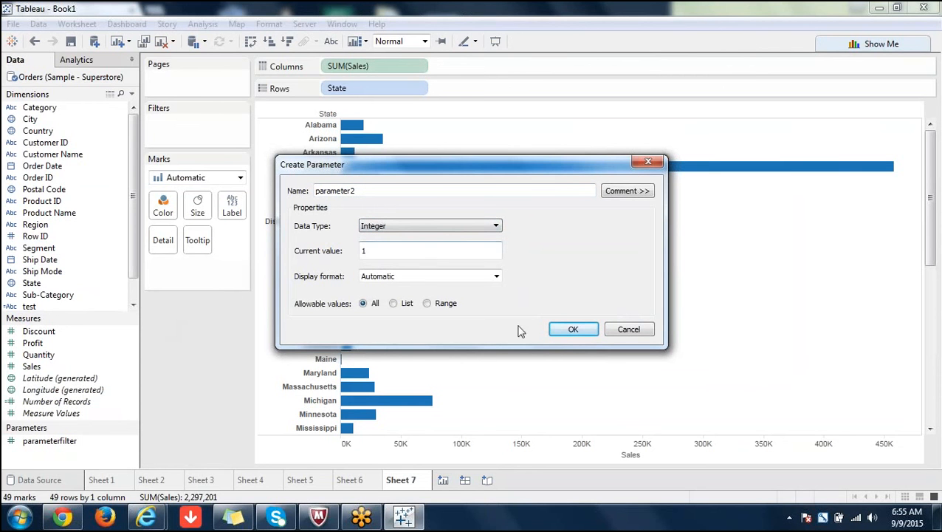
Restrict parameter2 to a range from 1 to 100 with step size 5, keep current value 1, and create it
click(427, 303)
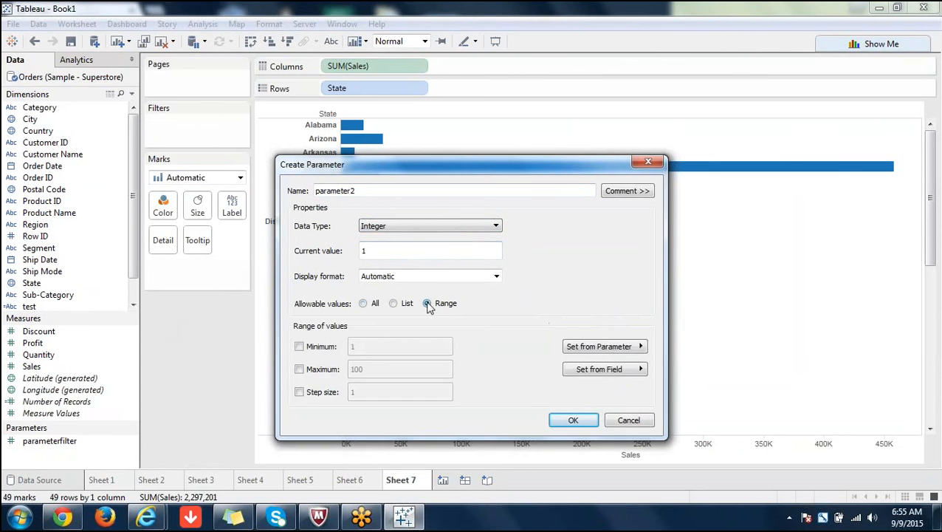
click(299, 346)
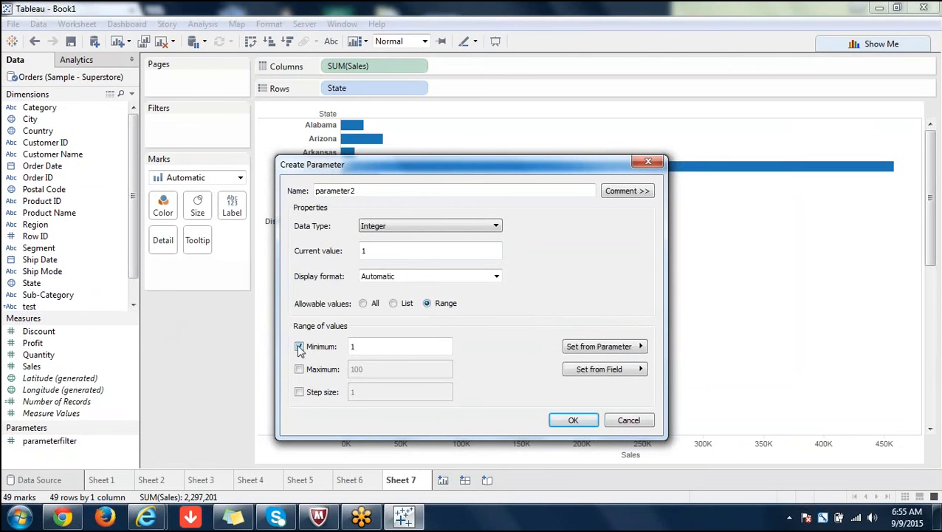
click(299, 368)
click(299, 392)
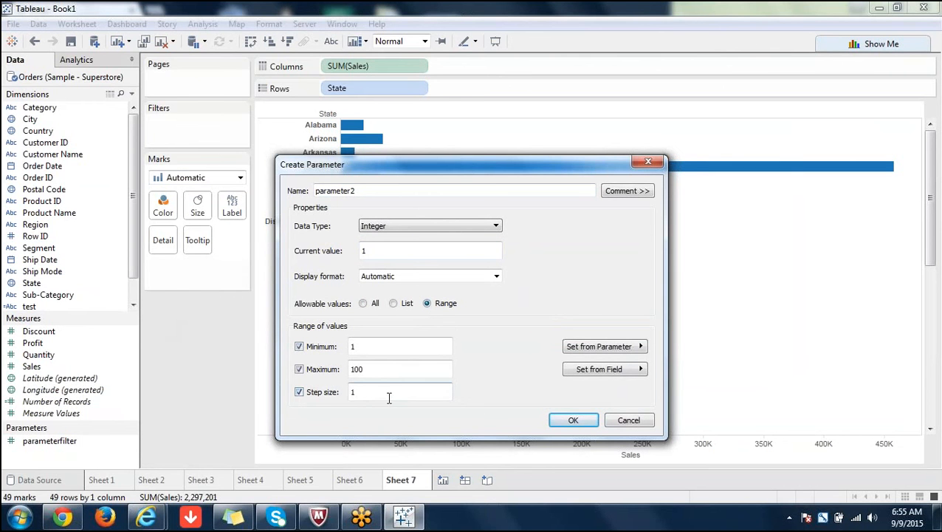
double_click(389, 395)
text(5)
click(383, 250)
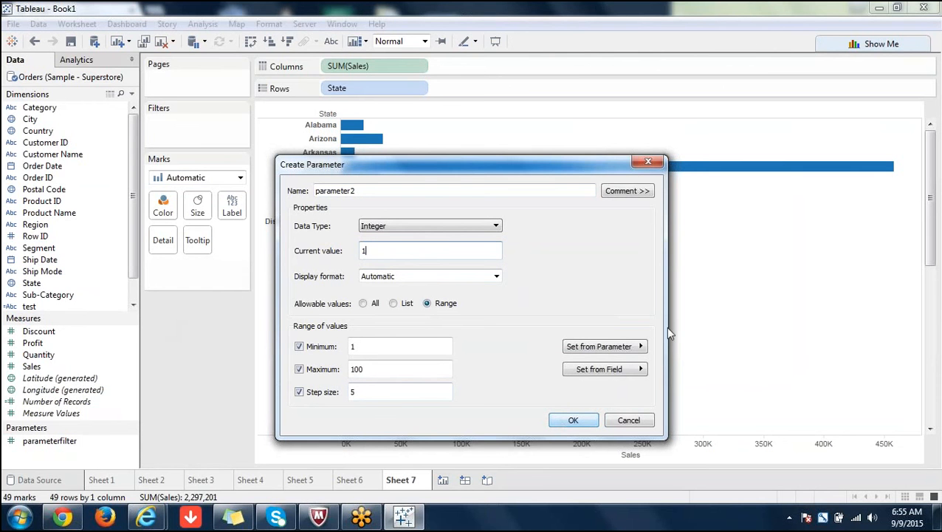
click(642, 348)
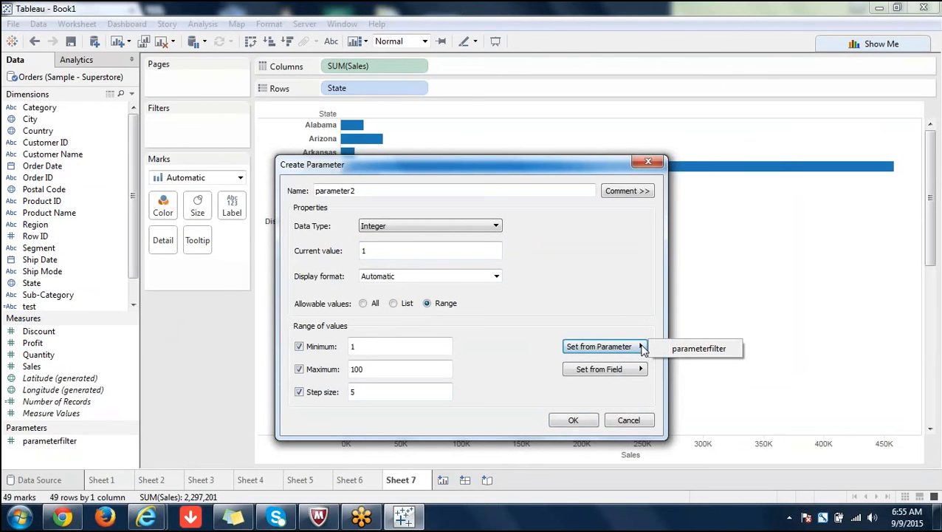
click(520, 352)
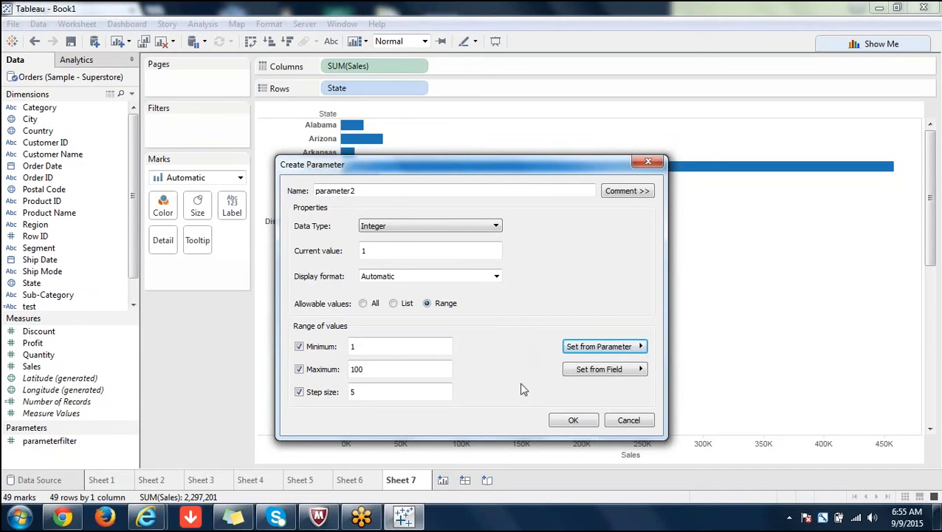
click(591, 426)
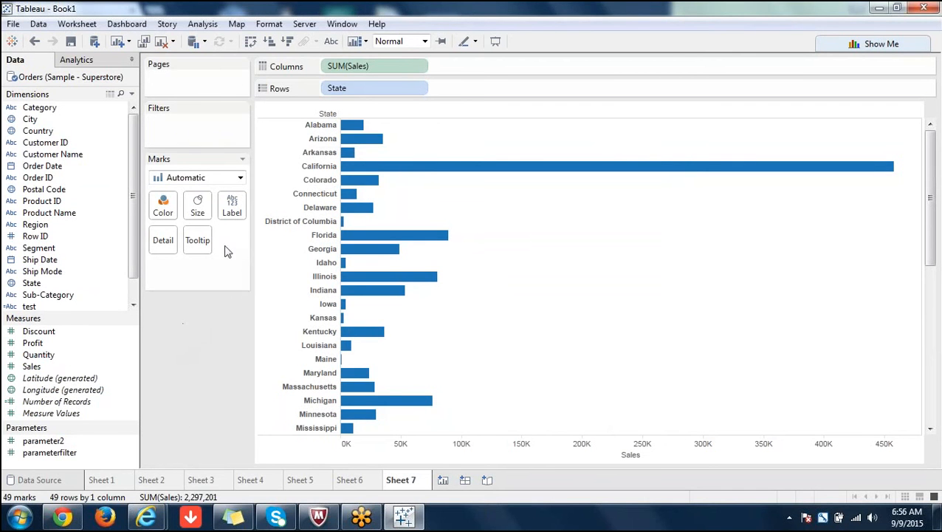
Filter State to the top parameter2 values by sum of Sales
click(52, 282)
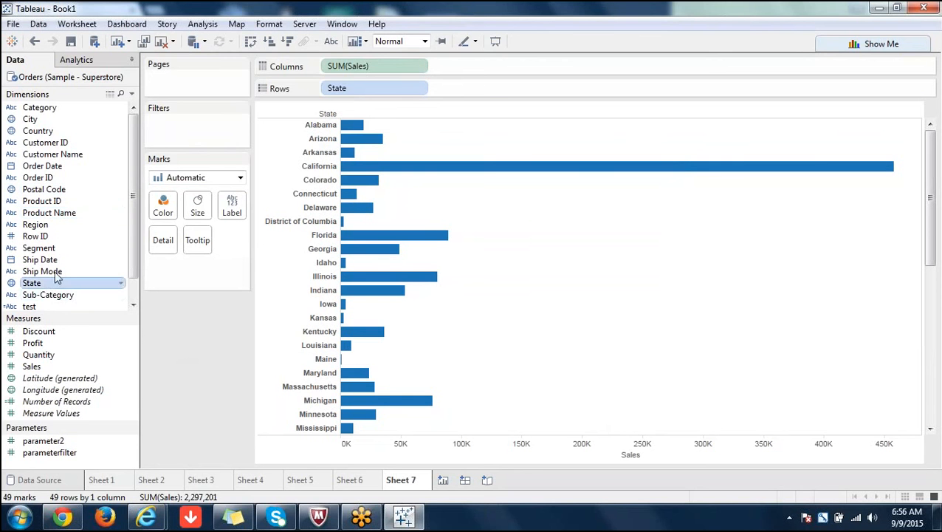
mouse_move(57, 277)
mouse_down()
mouse_move(175, 122)
mouse_move(177, 131)
mouse_up()
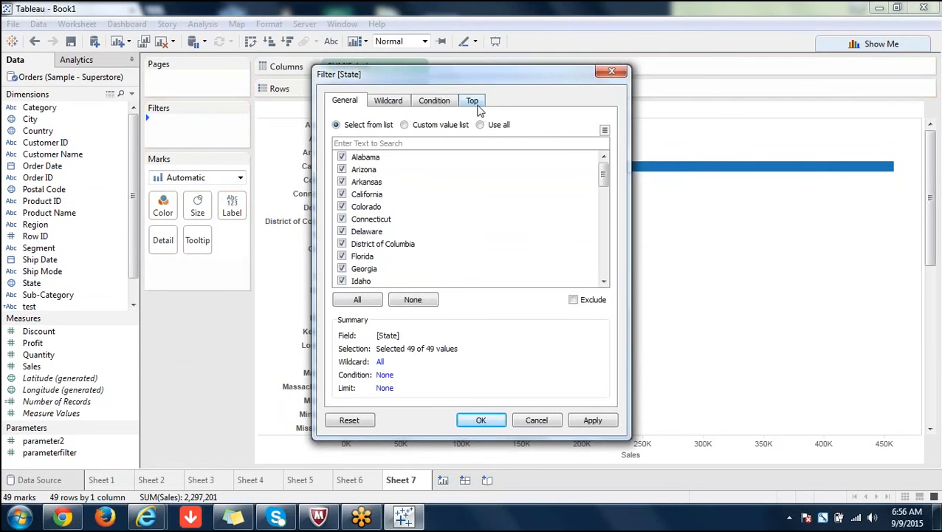
click(473, 100)
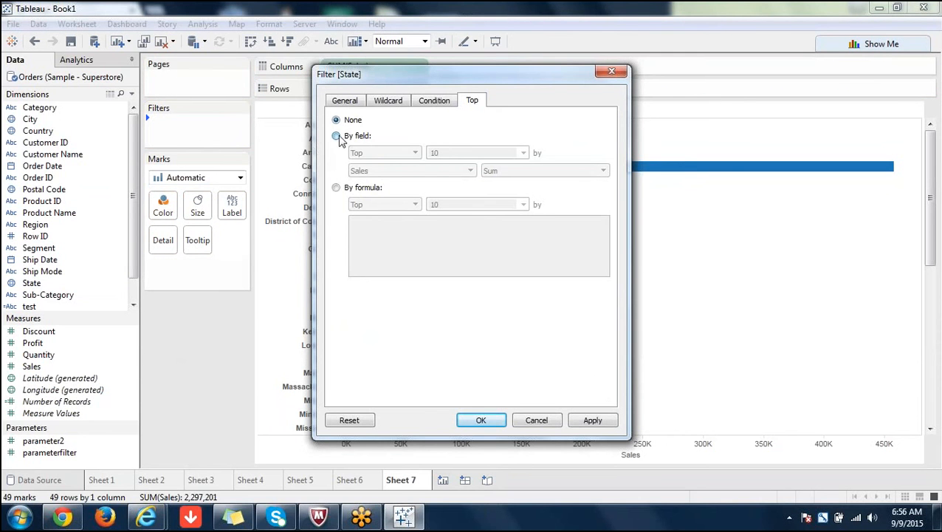
click(337, 137)
click(523, 152)
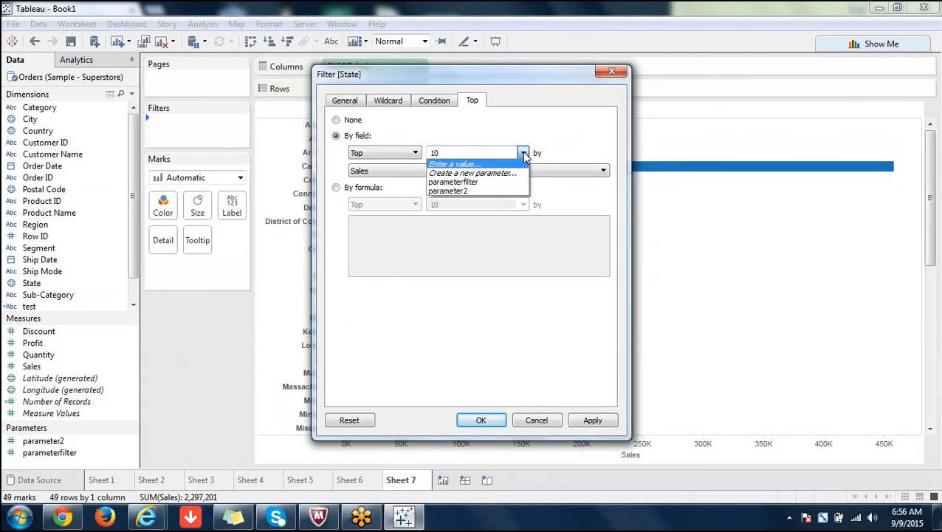
click(474, 191)
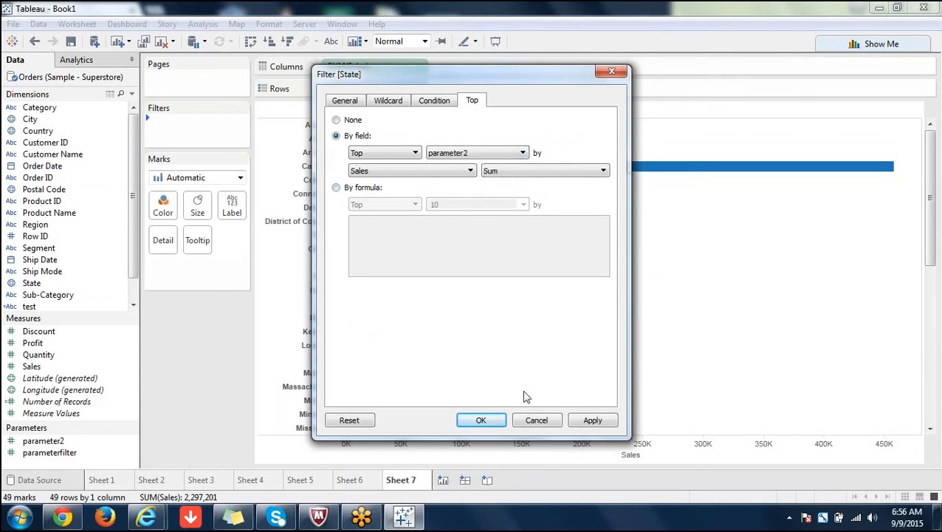
click(493, 426)
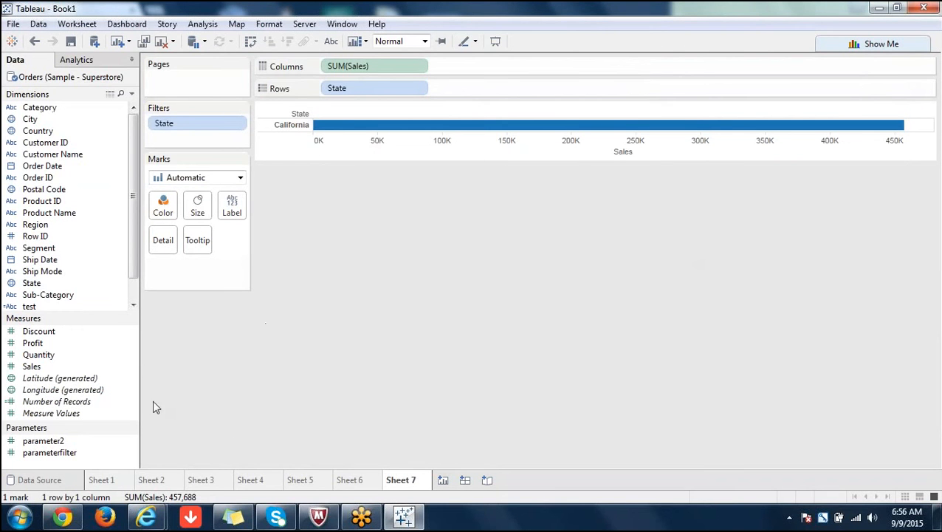
Show the parameter control for parameter2 on the worksheet
click(47, 455)
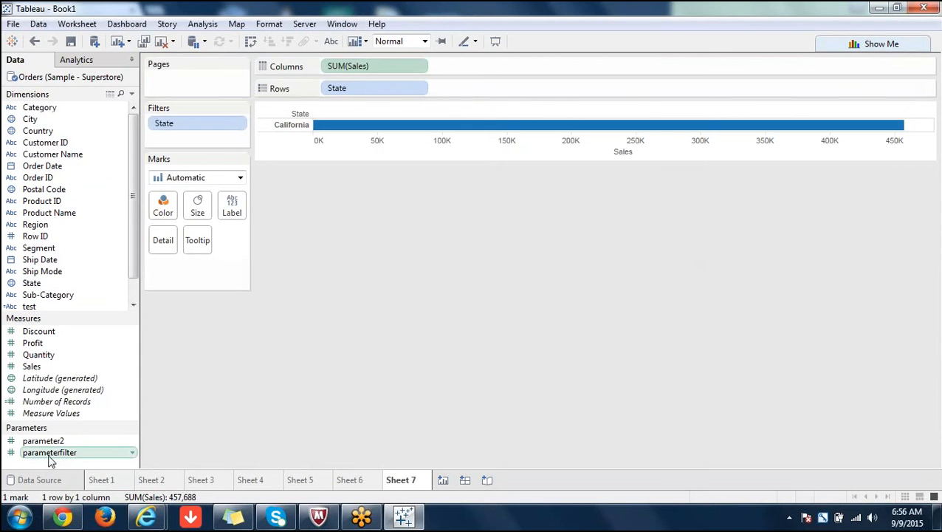
right_click(50, 458)
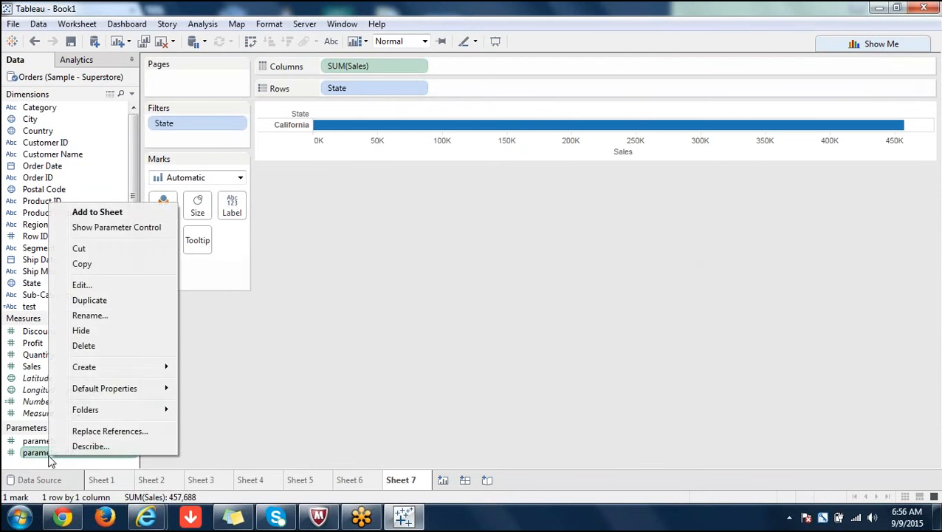
key(Escape)
click(71, 440)
right_click(71, 441)
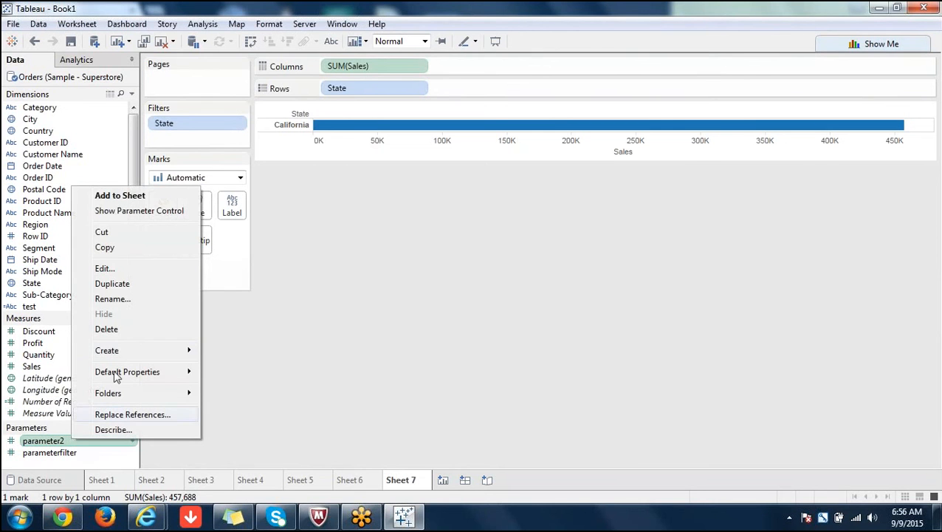
click(138, 211)
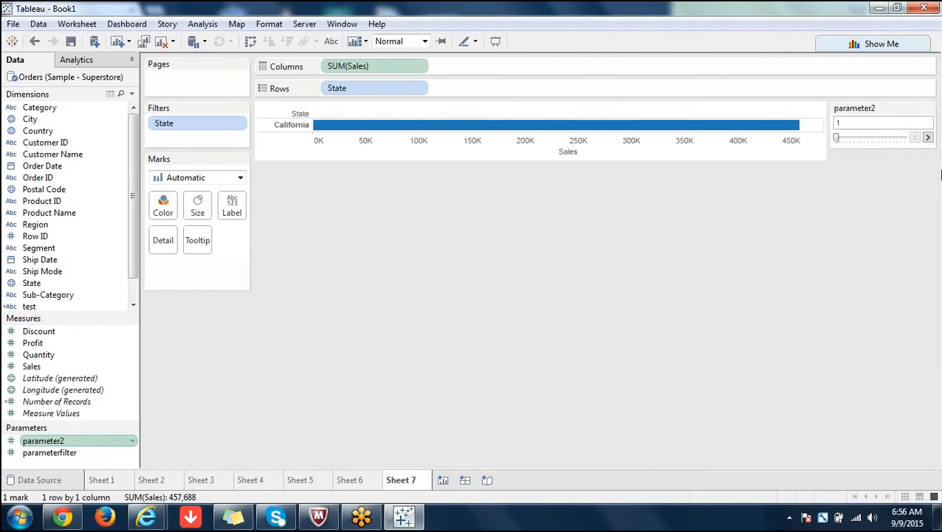
Raise the parameter2 control step by step to 31
click(928, 142)
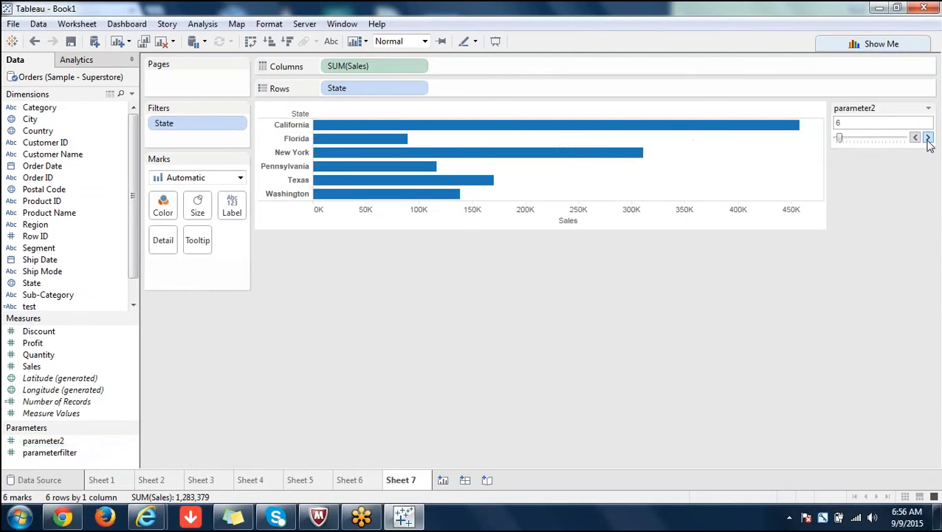
click(928, 138)
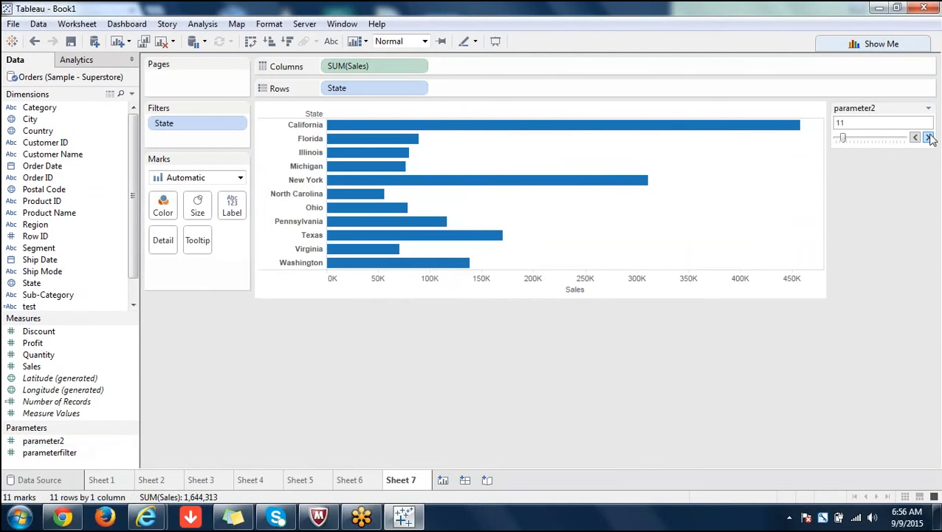
click(928, 138)
click(929, 138)
click(928, 138)
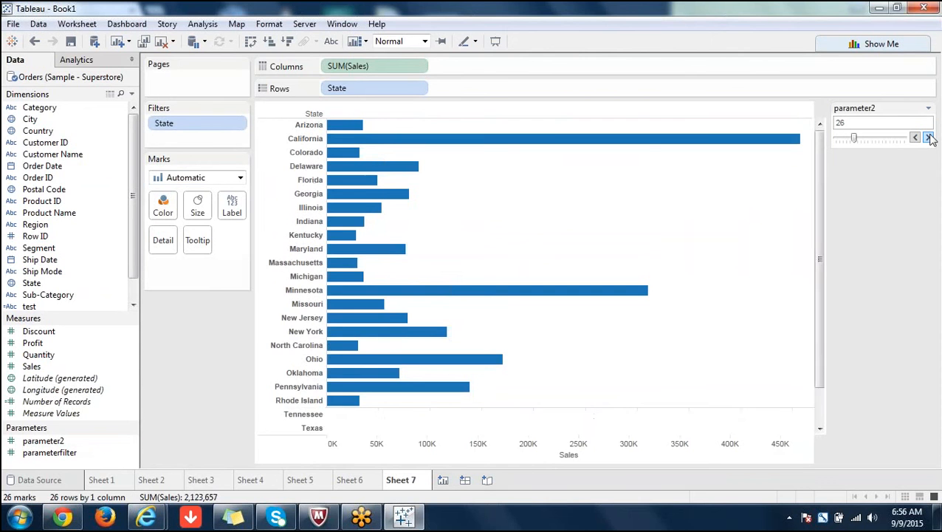
click(928, 138)
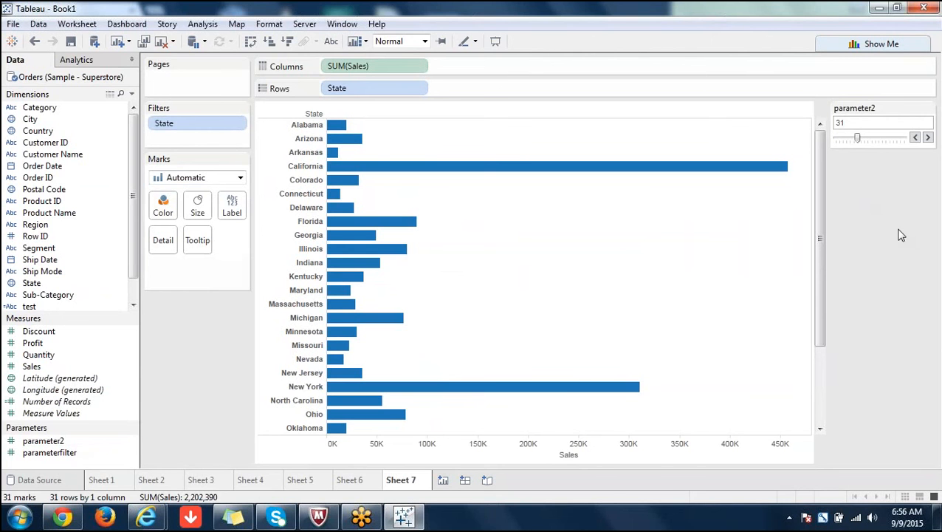
right_click(102, 459)
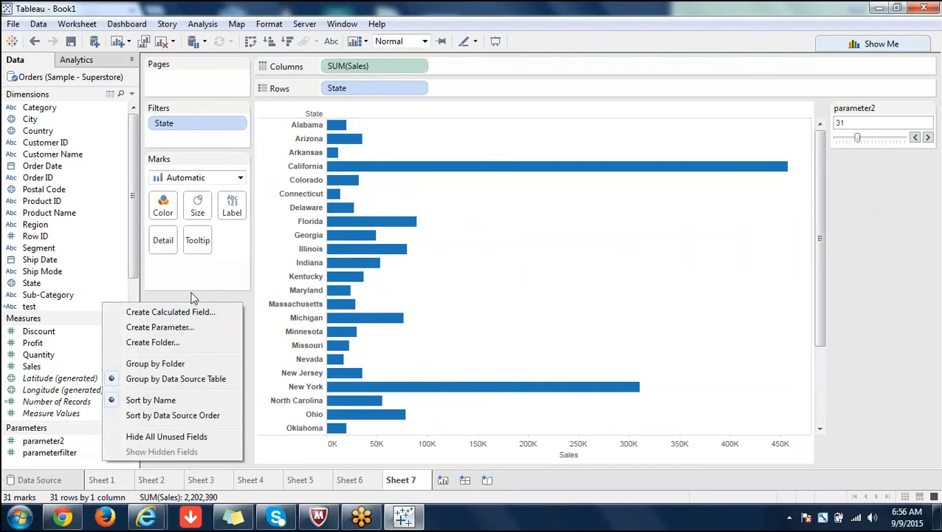
click(176, 313)
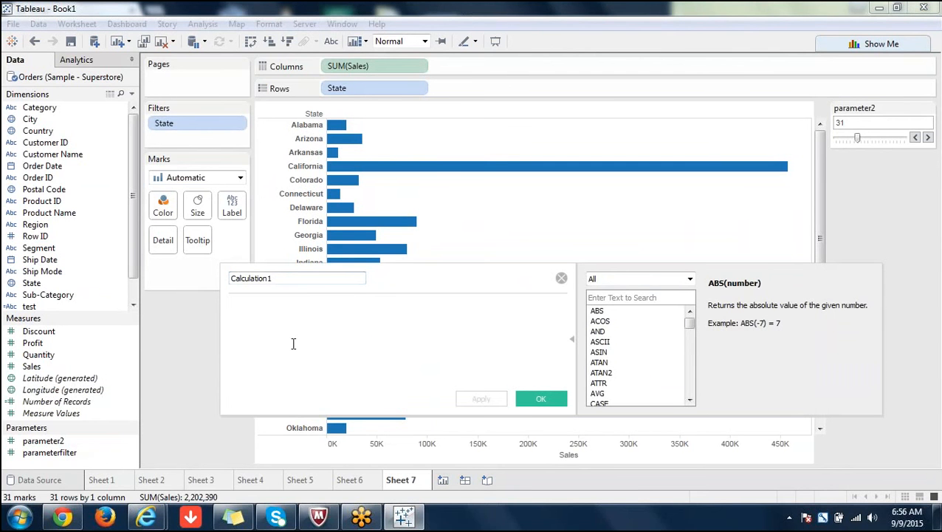
text(IF ST)
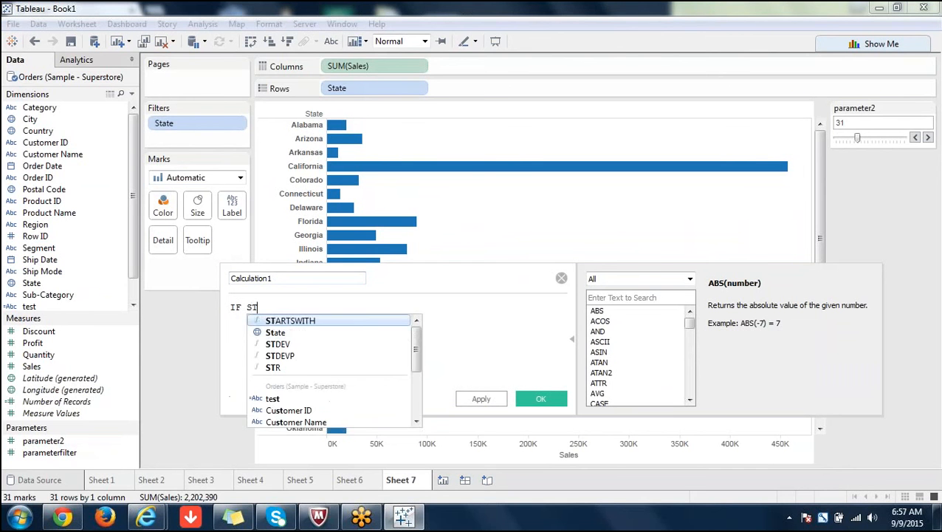
double_click(278, 334)
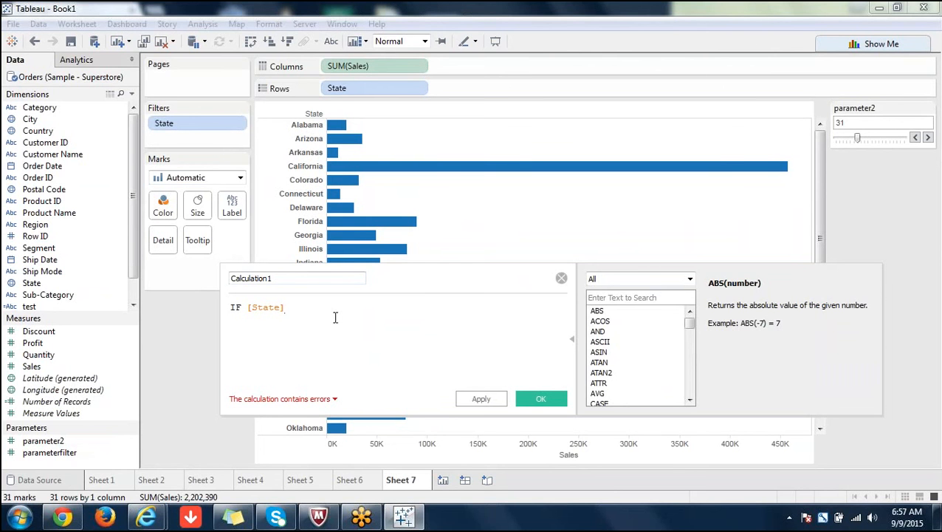
key(BackSpace)
key(BackSpace)
key(BackSpace)
key(BackSpace)
key(BackSpace)
key(BackSpace)
key(BackSpace)
text(STAE)
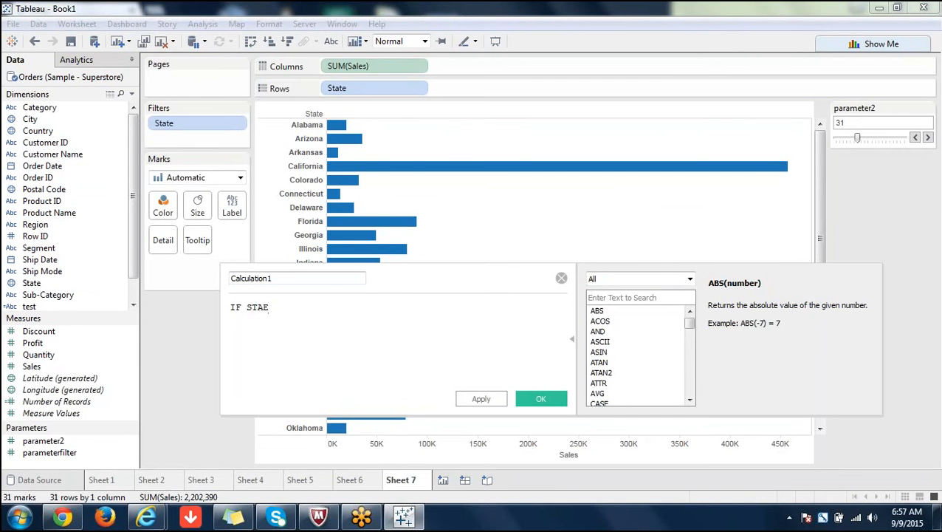
key(BackSpace)
key(BackSpace)
key(BackSpace)
key(BackSpace)
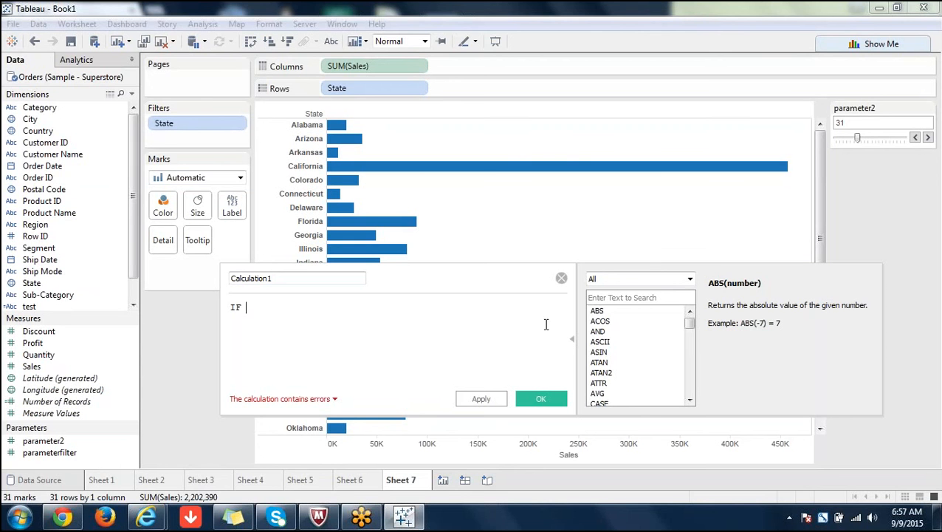
click(561, 279)
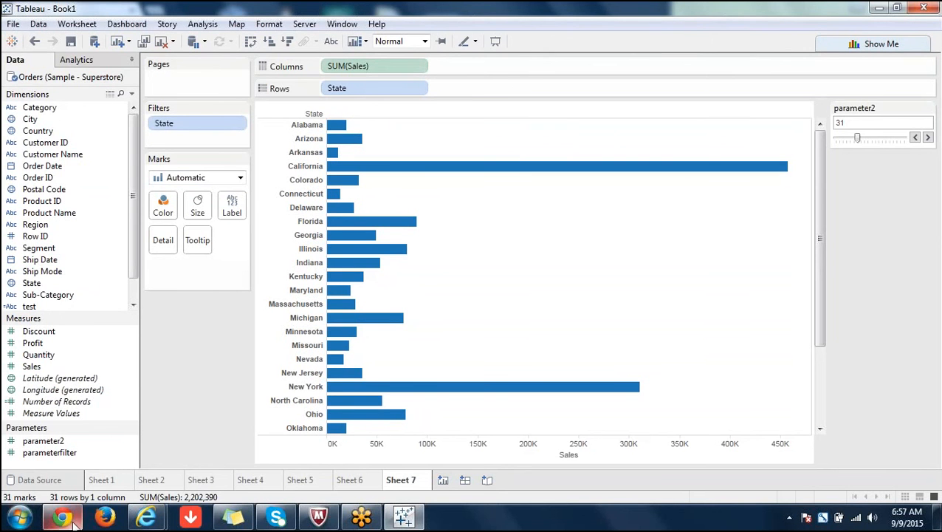
Close the Book1 workbook and exit the program without saving the changes
mouse_move(74, 520)
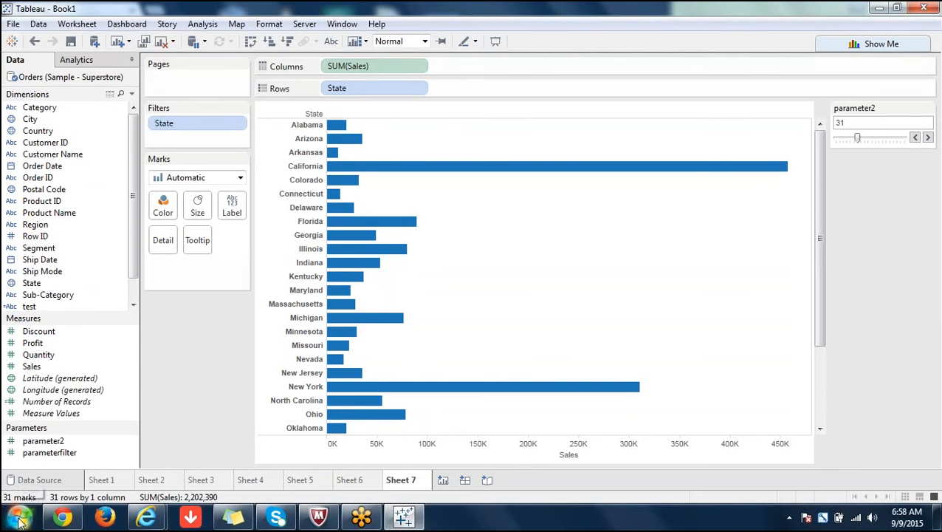
click(916, 9)
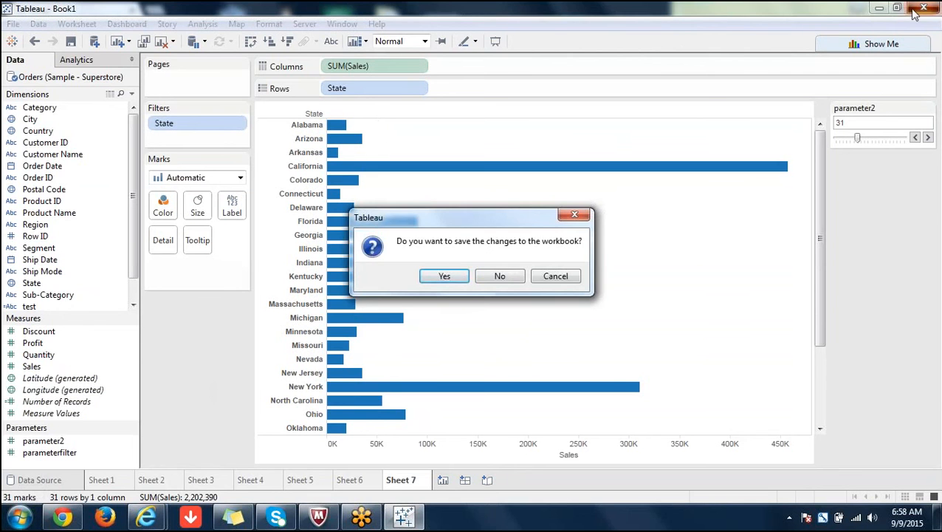
click(494, 277)
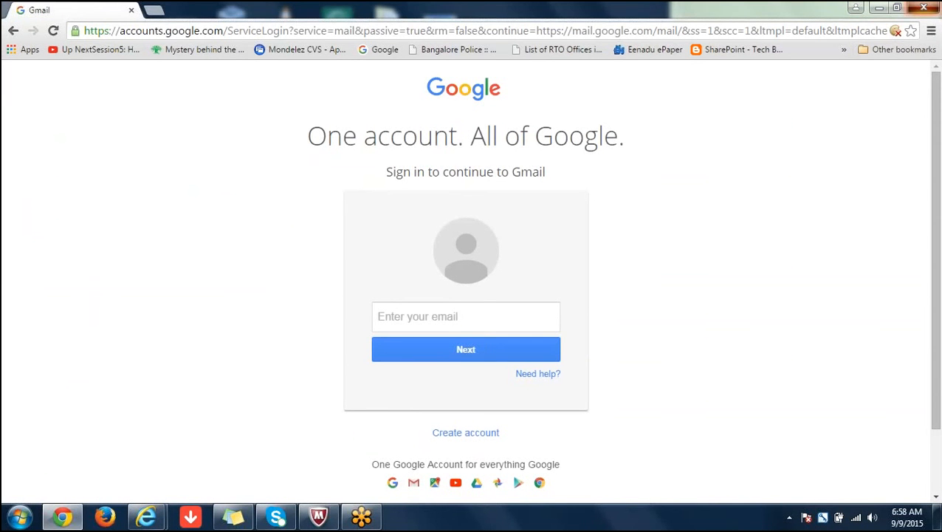
Close the Chrome window showing the Gmail sign-in page and close the GoToMeeting window
click(923, 7)
right_click(362, 516)
click(378, 486)
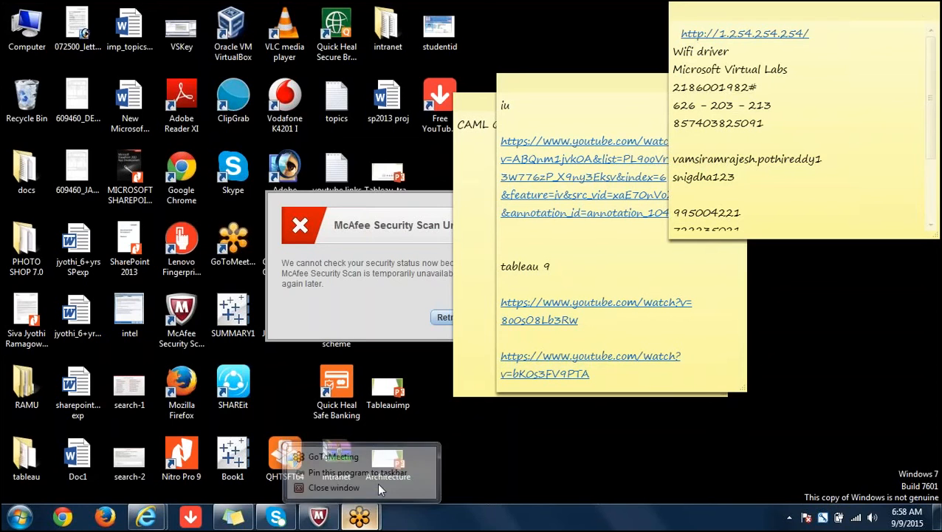